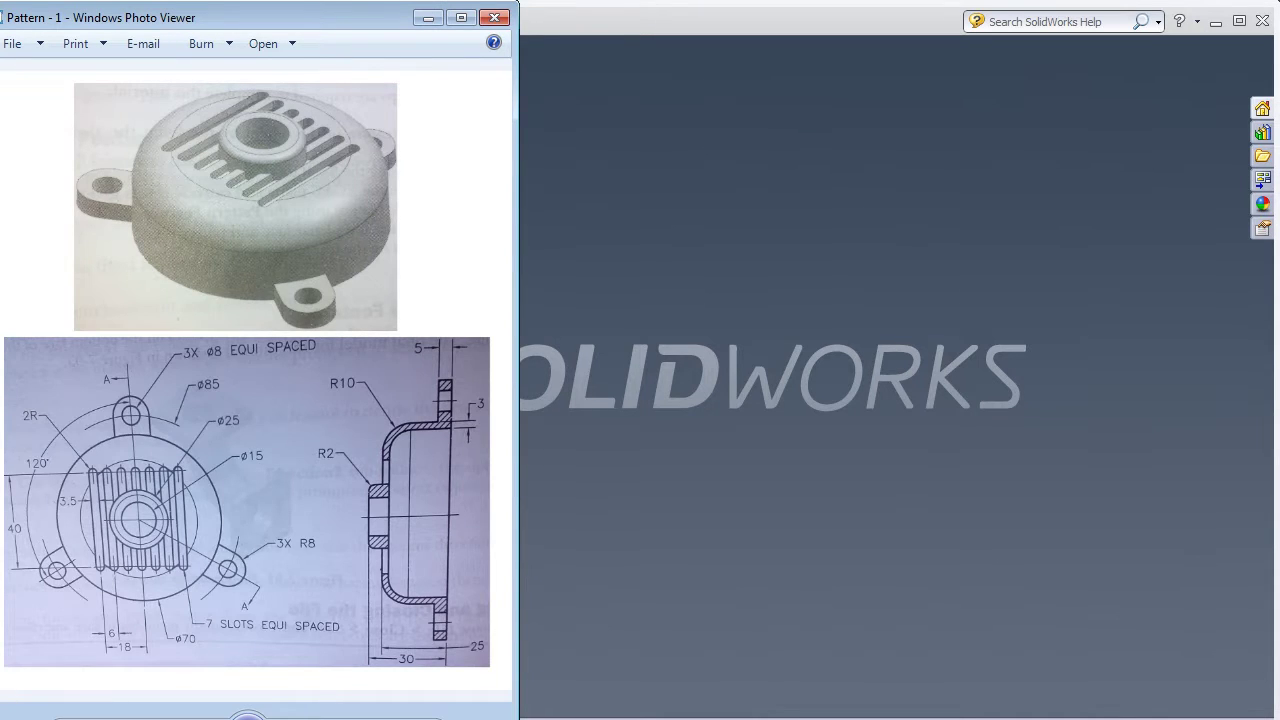
Step: Switch from the photo viewer to SolidWorks and create a new part document
click(663, 229)
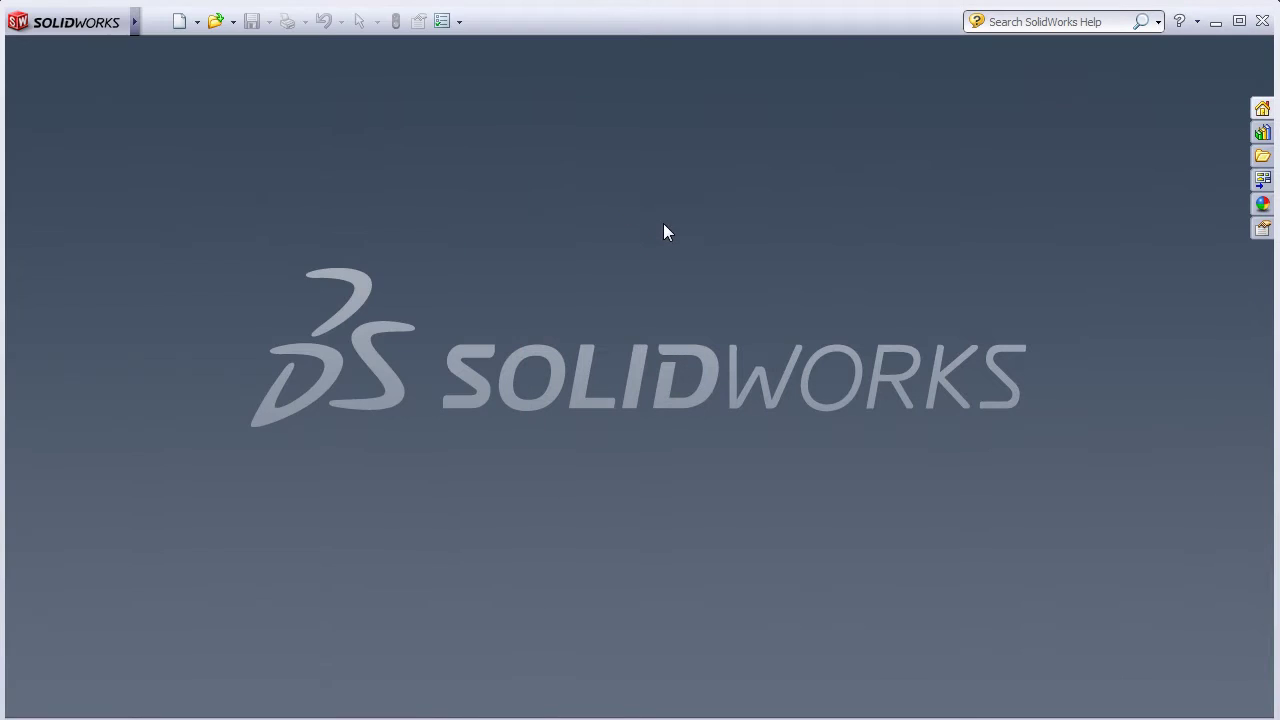
click(157, 22)
click(162, 47)
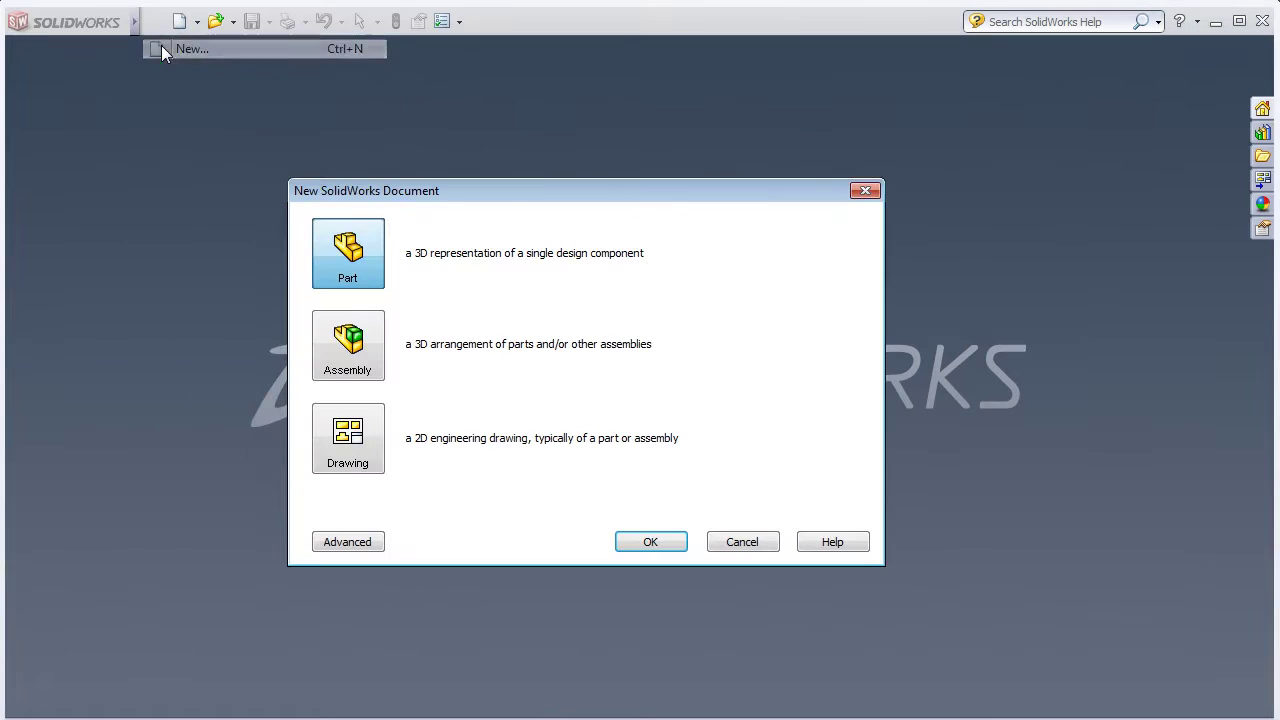
click(645, 545)
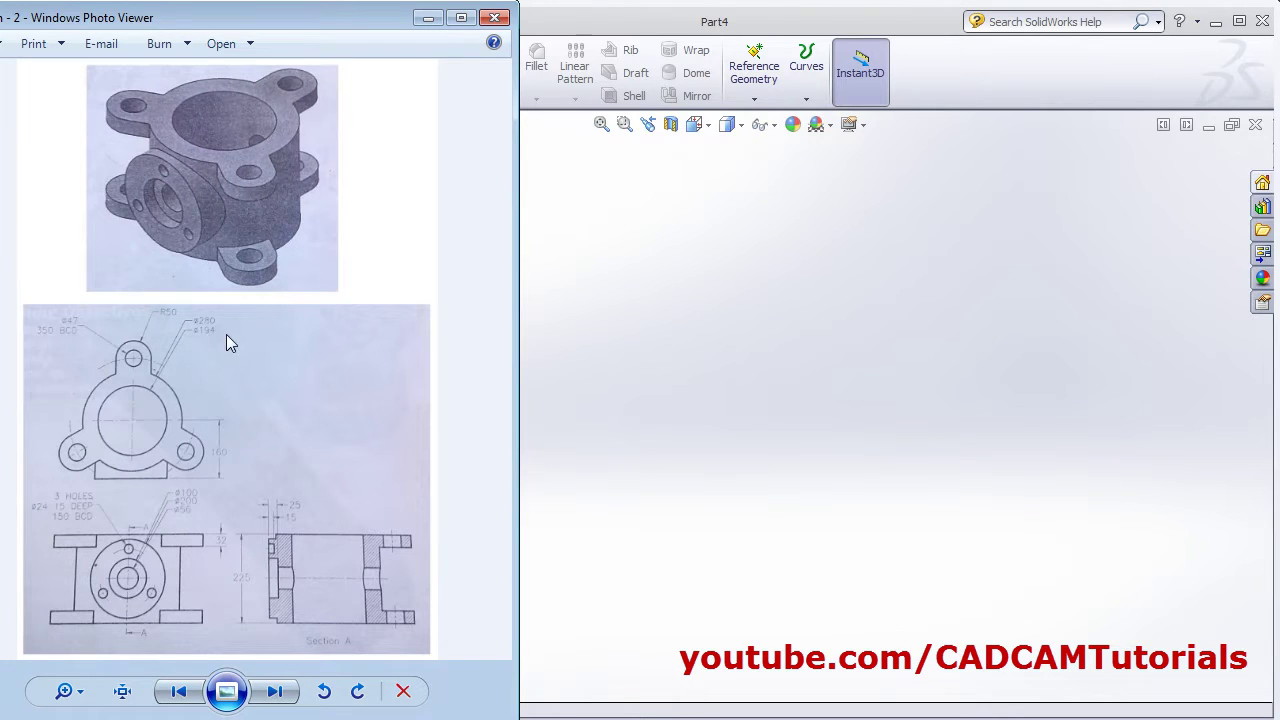
Step: Start an Extruded Boss/Base sketch on the Top Plane and draw two concentric circles at the origin, about 123 and 80 mm in diameter
click(757, 305)
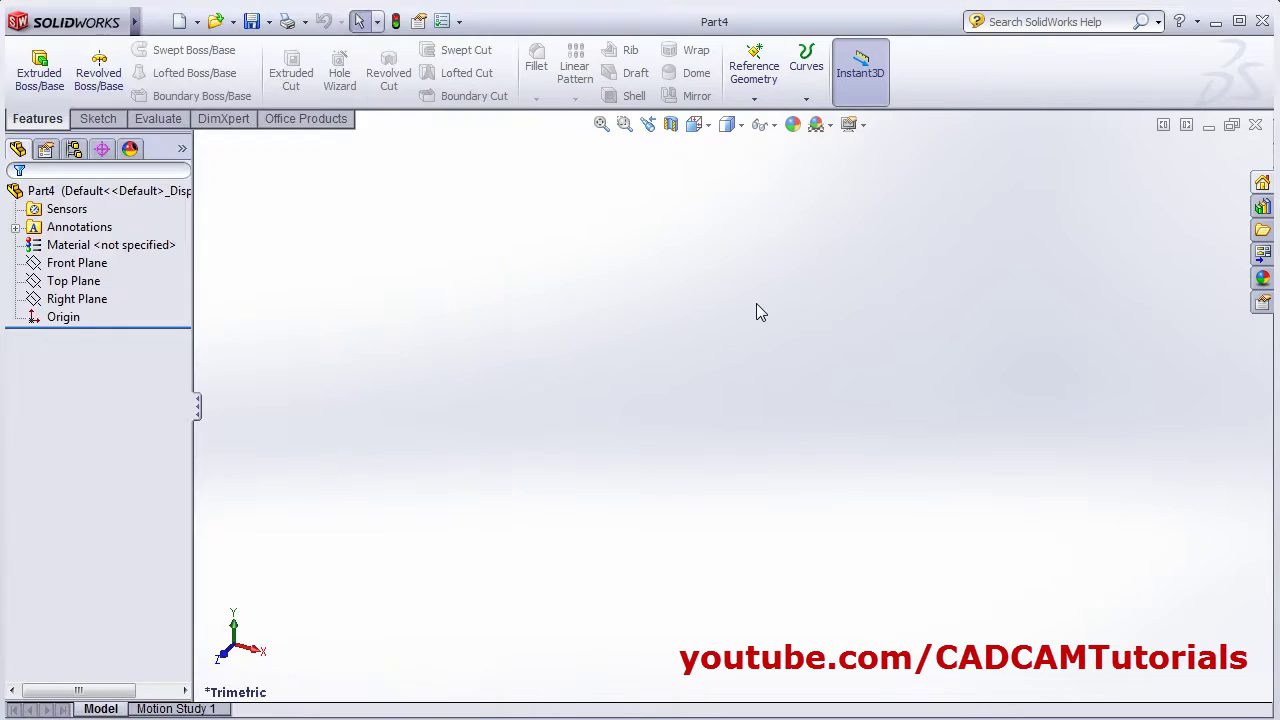
click(43, 85)
click(708, 489)
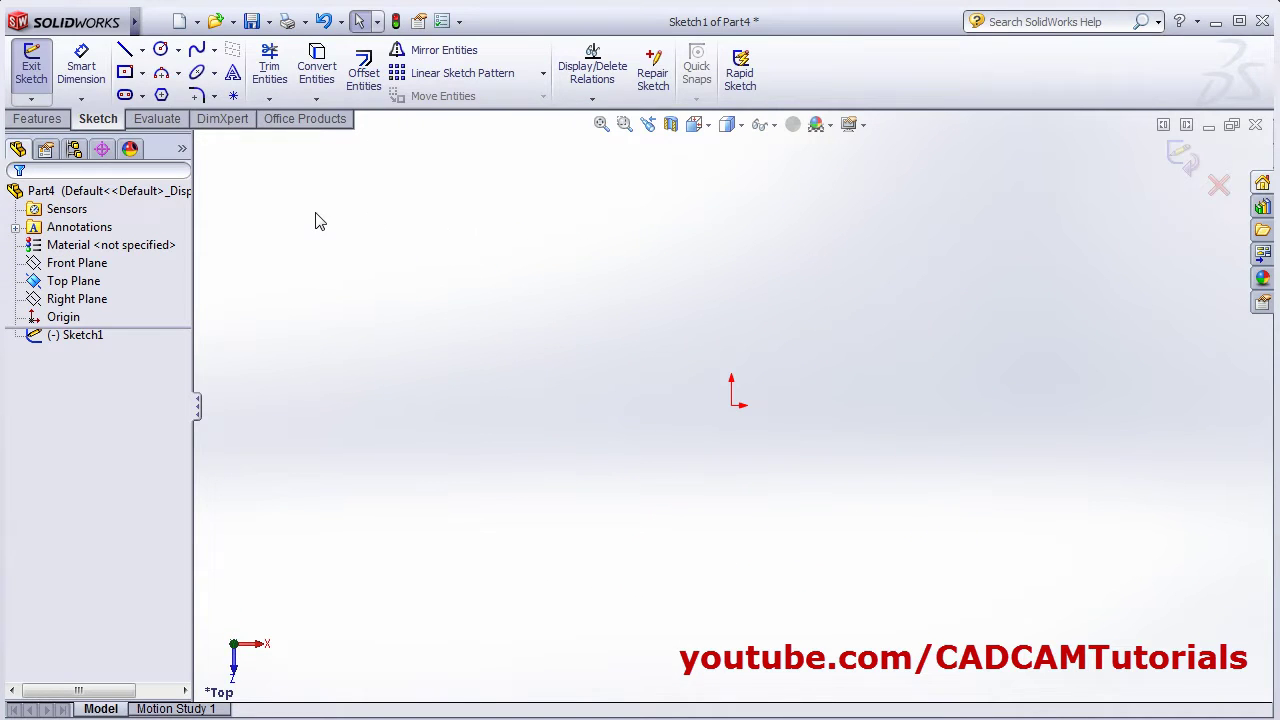
click(160, 48)
click(731, 405)
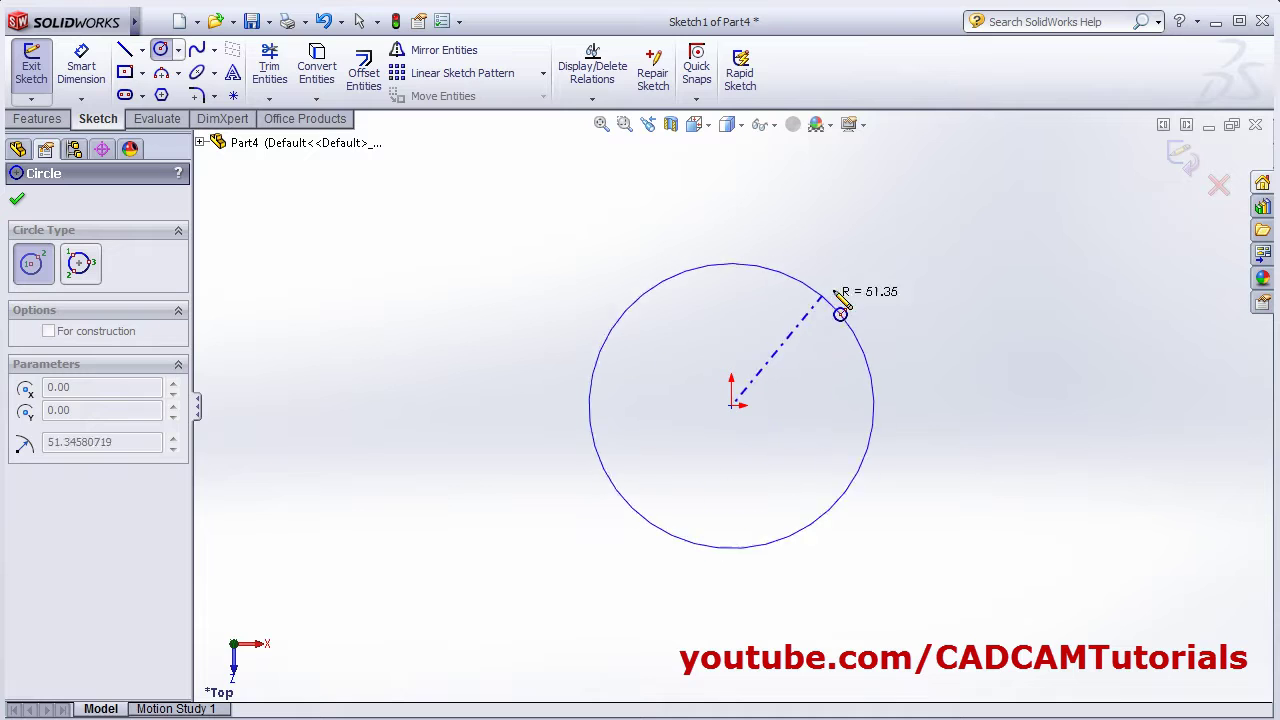
click(868, 312)
click(731, 405)
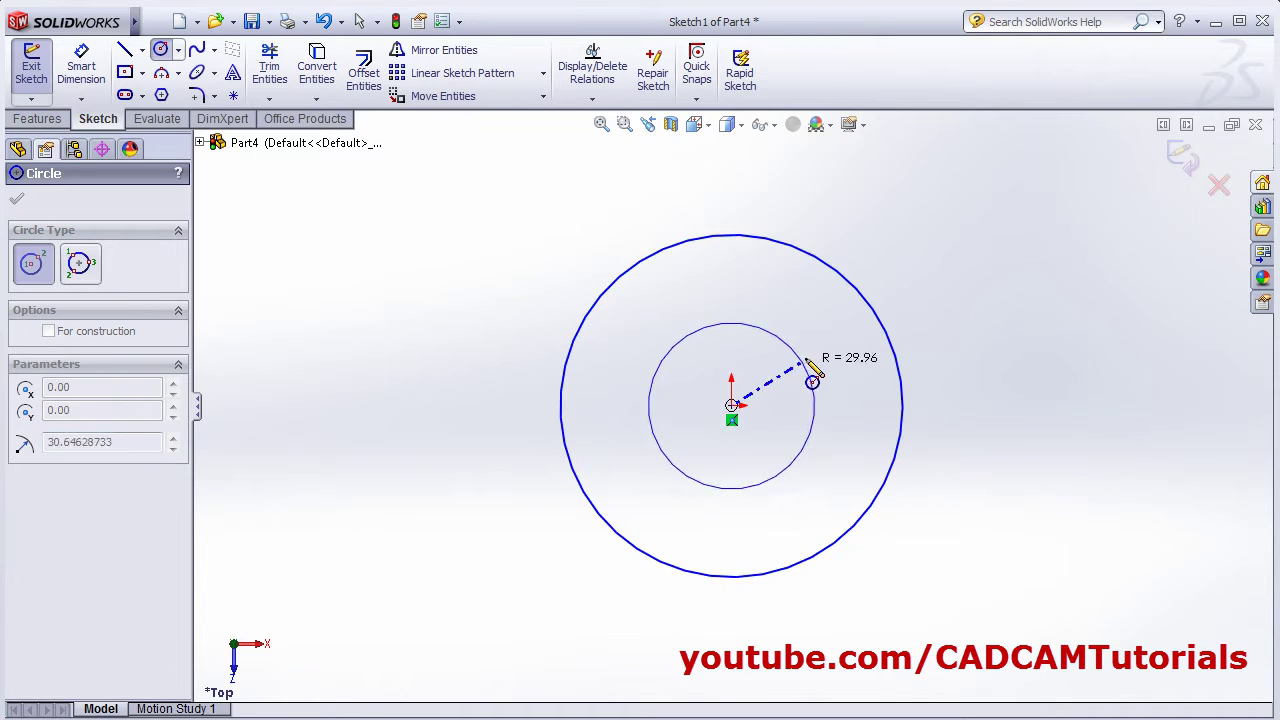
click(831, 362)
Step: Dimension the outer circle's diameter to 280 mm and the inner circle's diameter to 194 mm
click(82, 90)
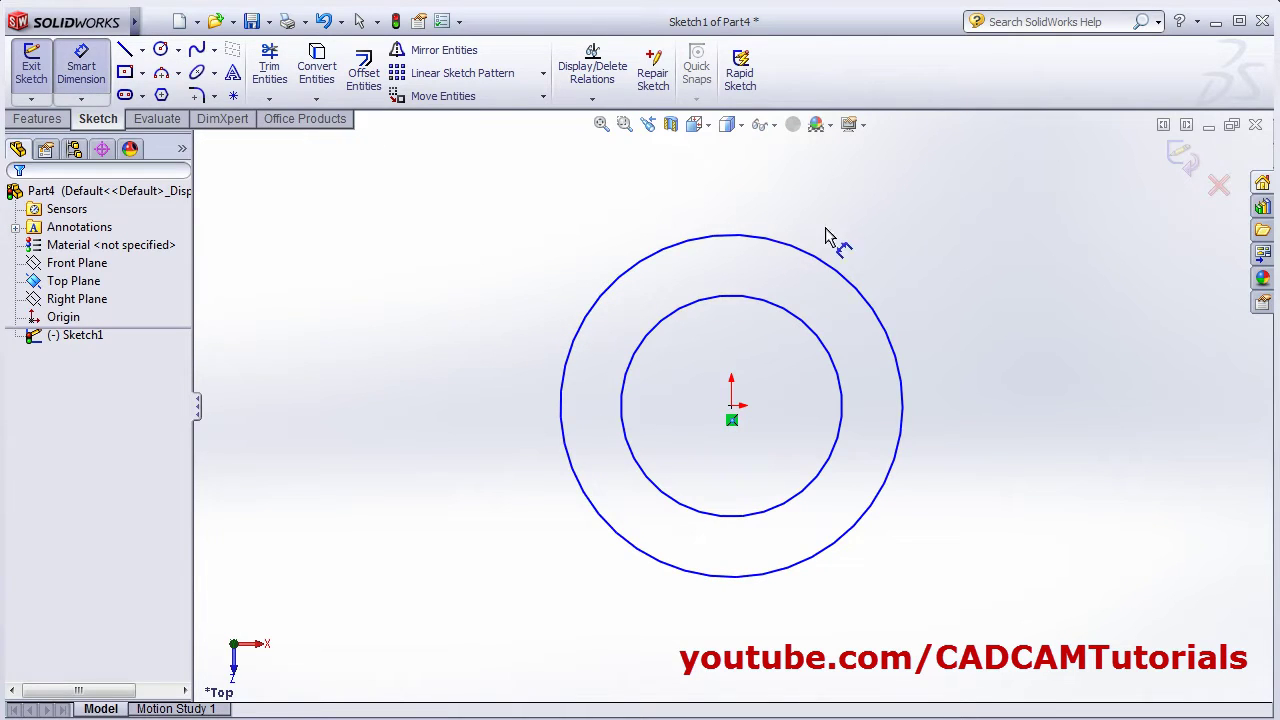
click(837, 266)
click(955, 240)
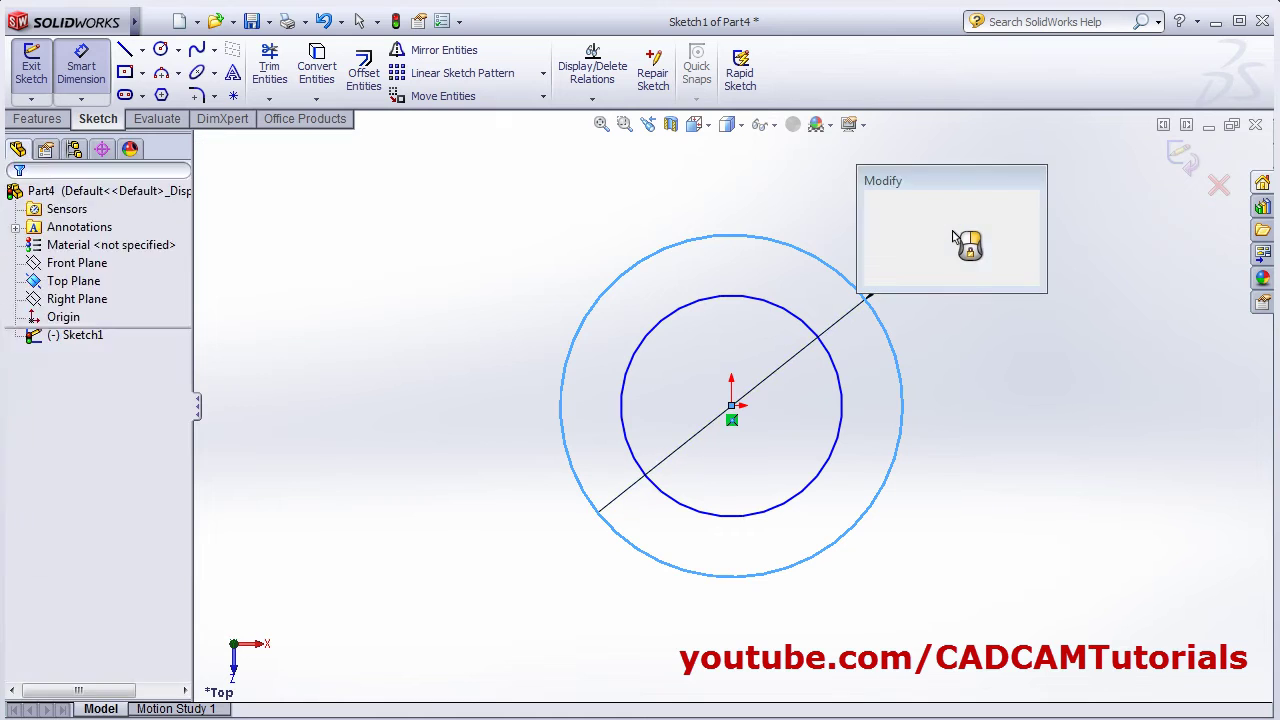
text(280)
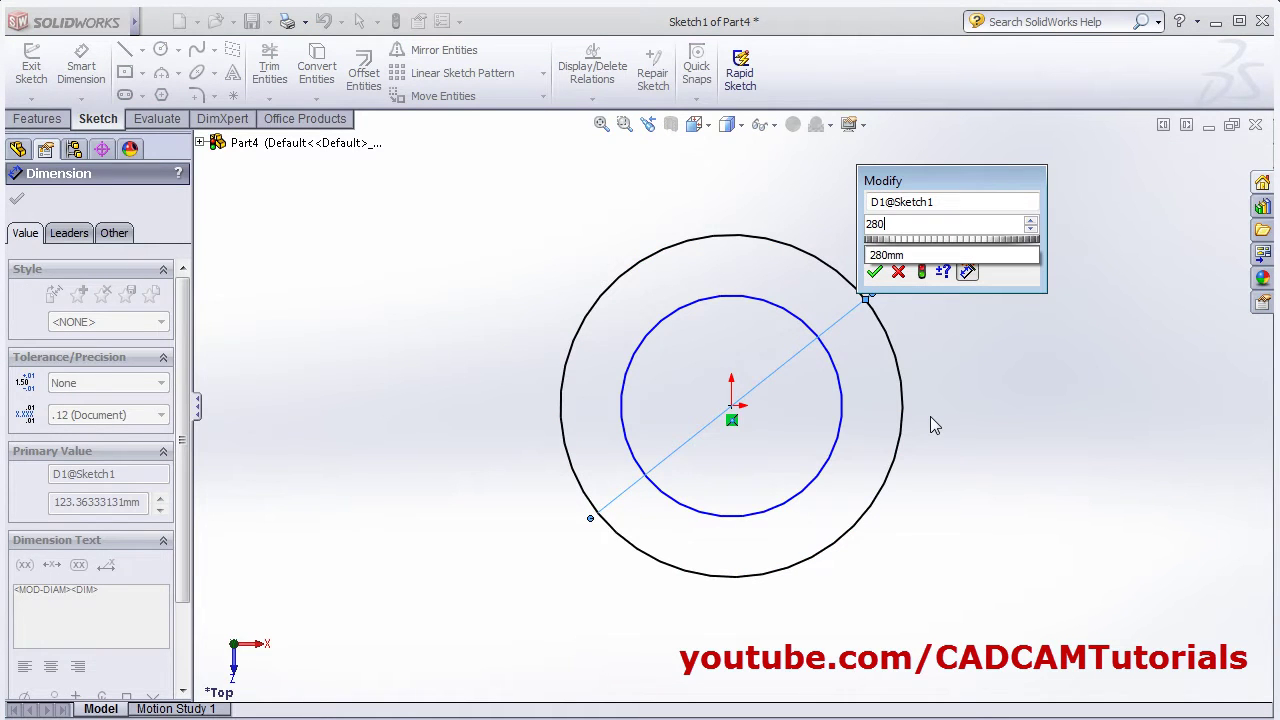
key(Return)
click(842, 395)
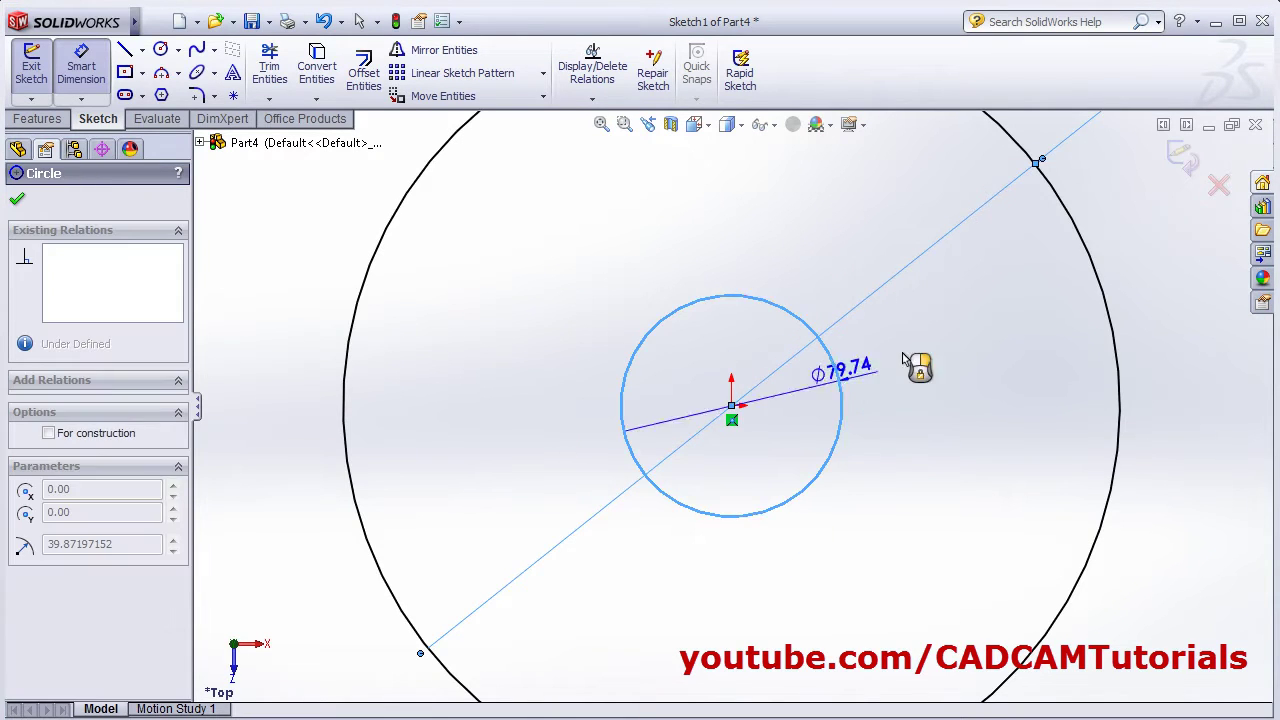
click(985, 380)
text(194)
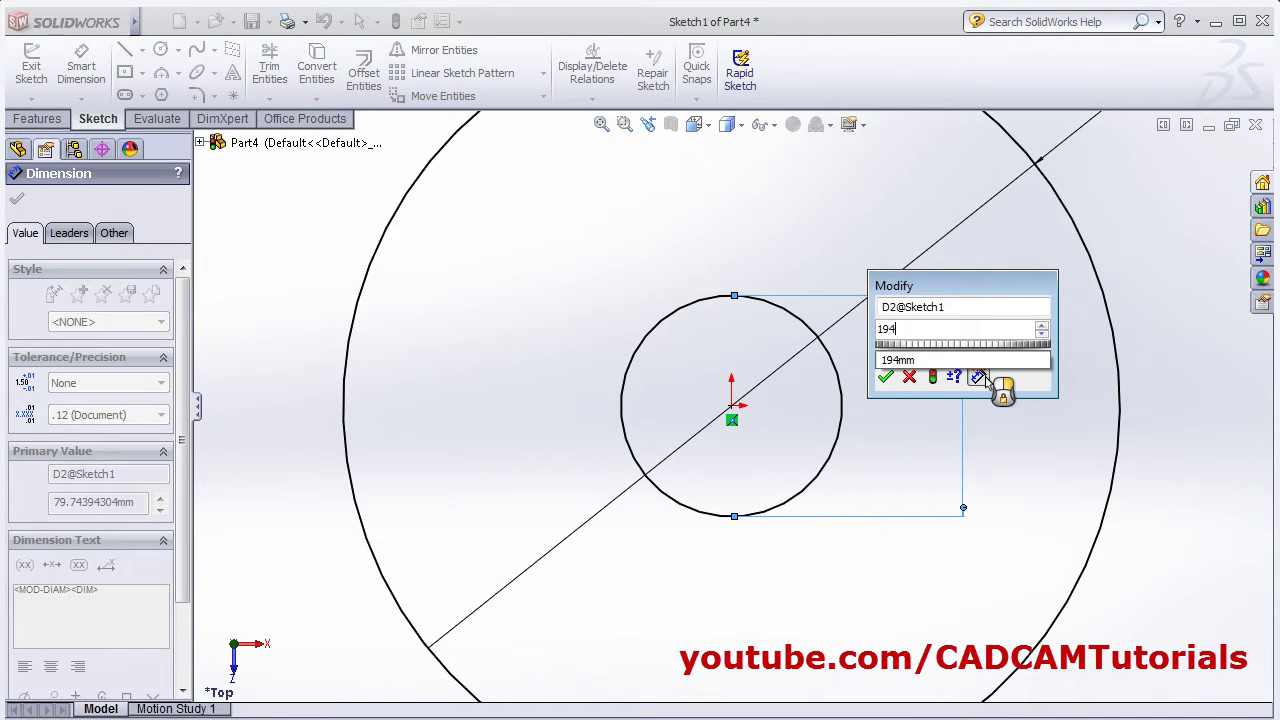
key(Return)
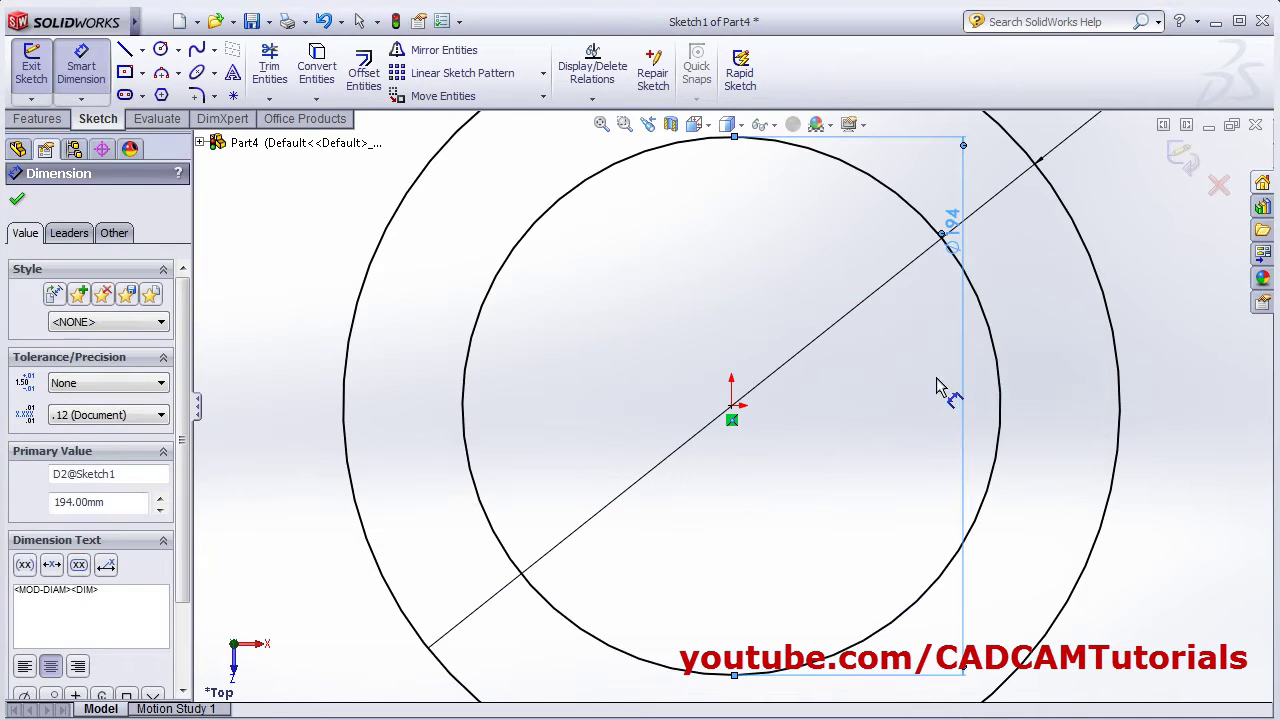
Step: Finish the ring sketch and extrude it upward with a blind depth of 225 mm
click(601, 124)
click(1190, 160)
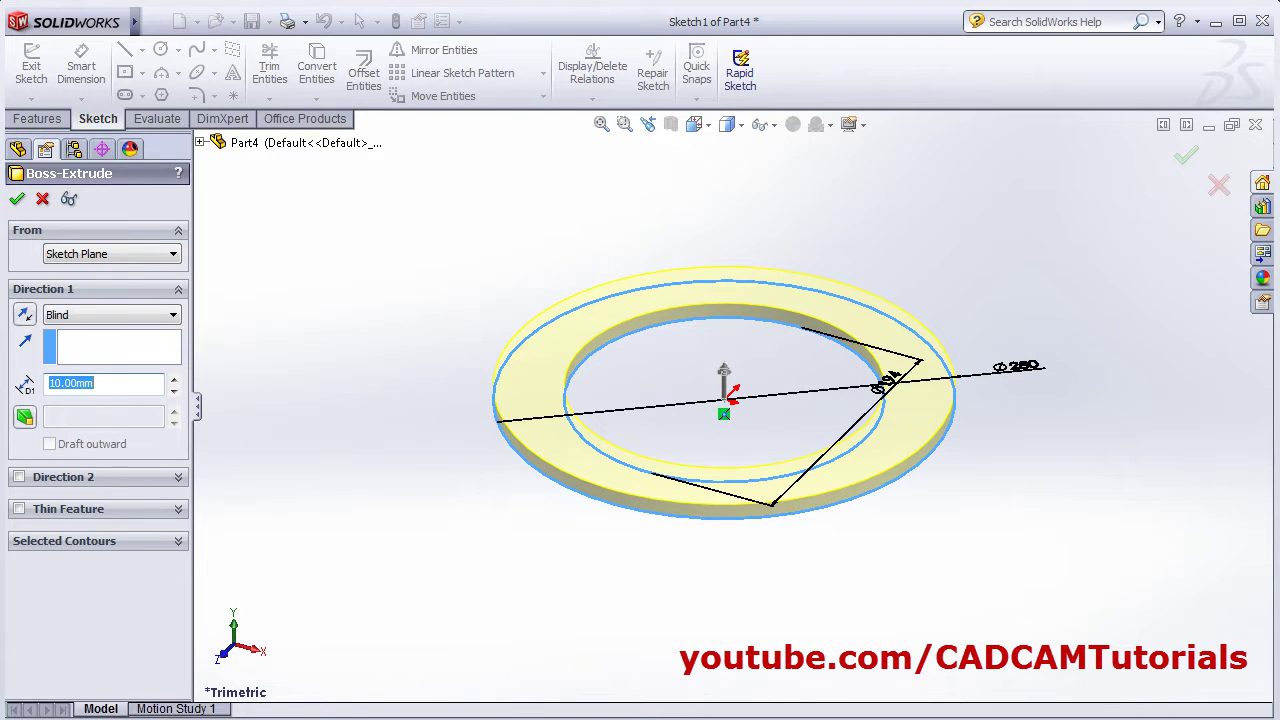
key(alt+Tab)
key(alt+Tab)
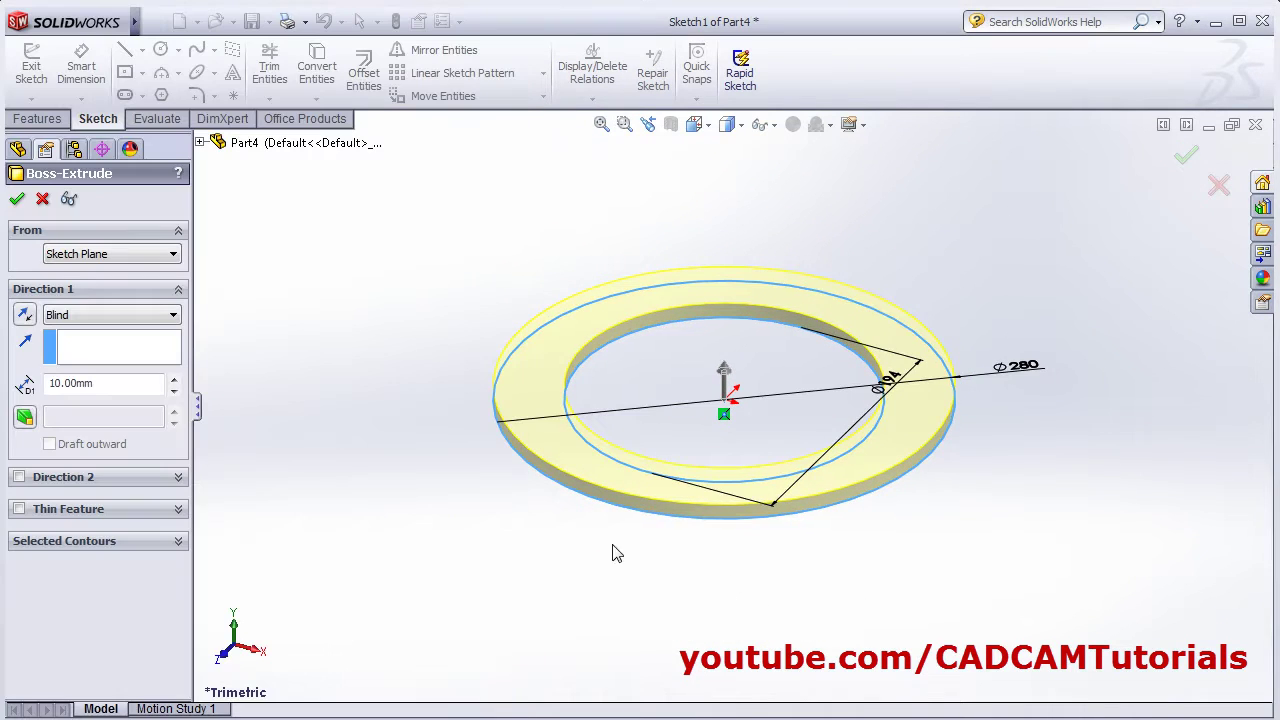
drag(105, 382, 19, 372)
text(22)
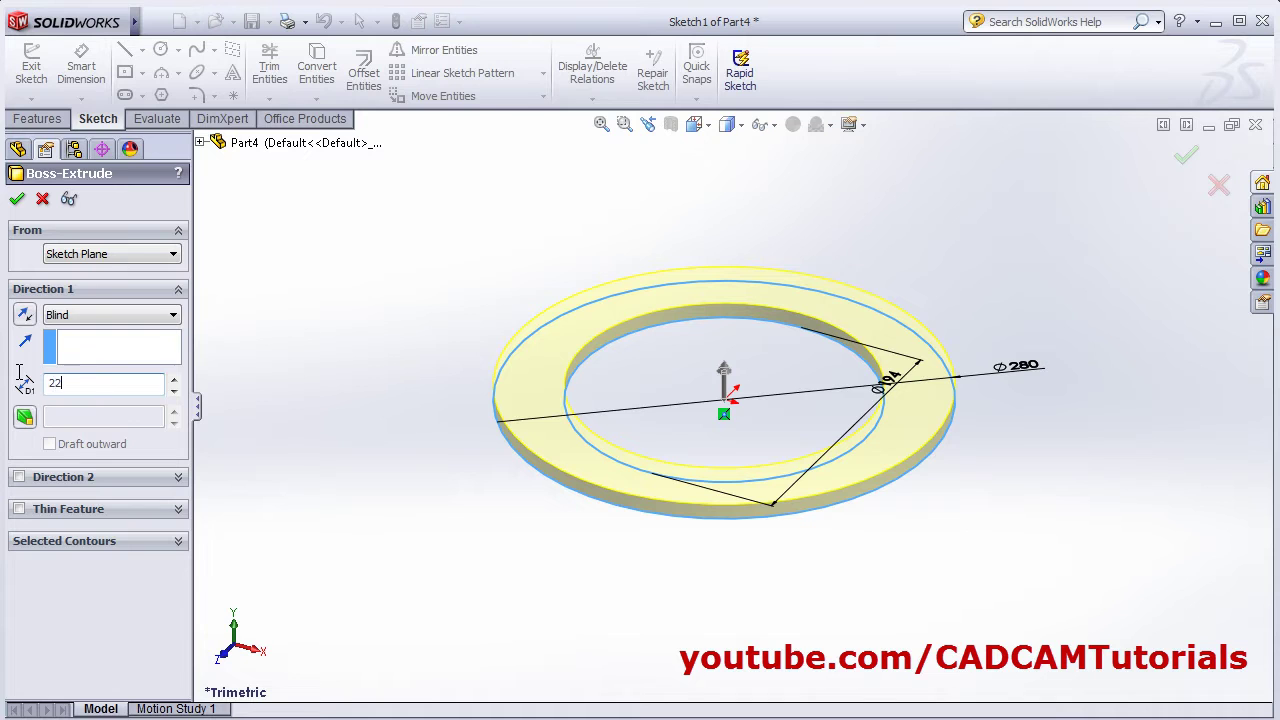
text(5)
key(Return)
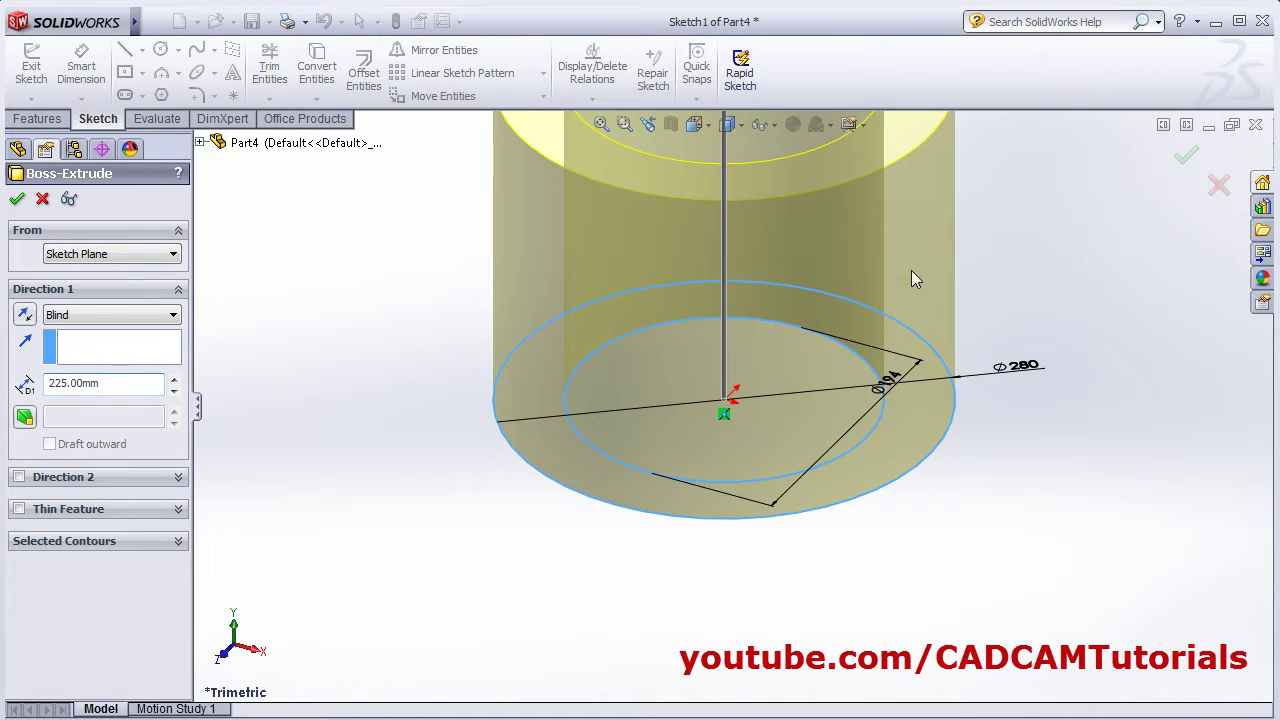
click(1185, 156)
click(601, 124)
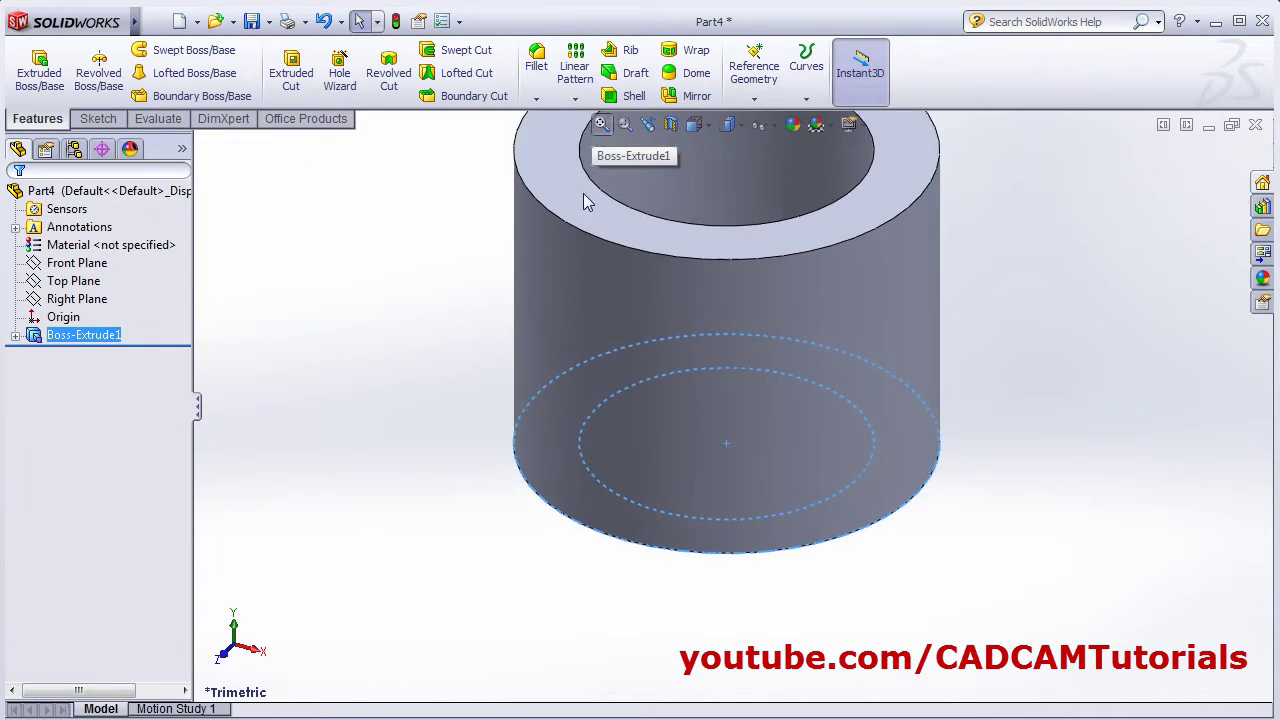
click(407, 364)
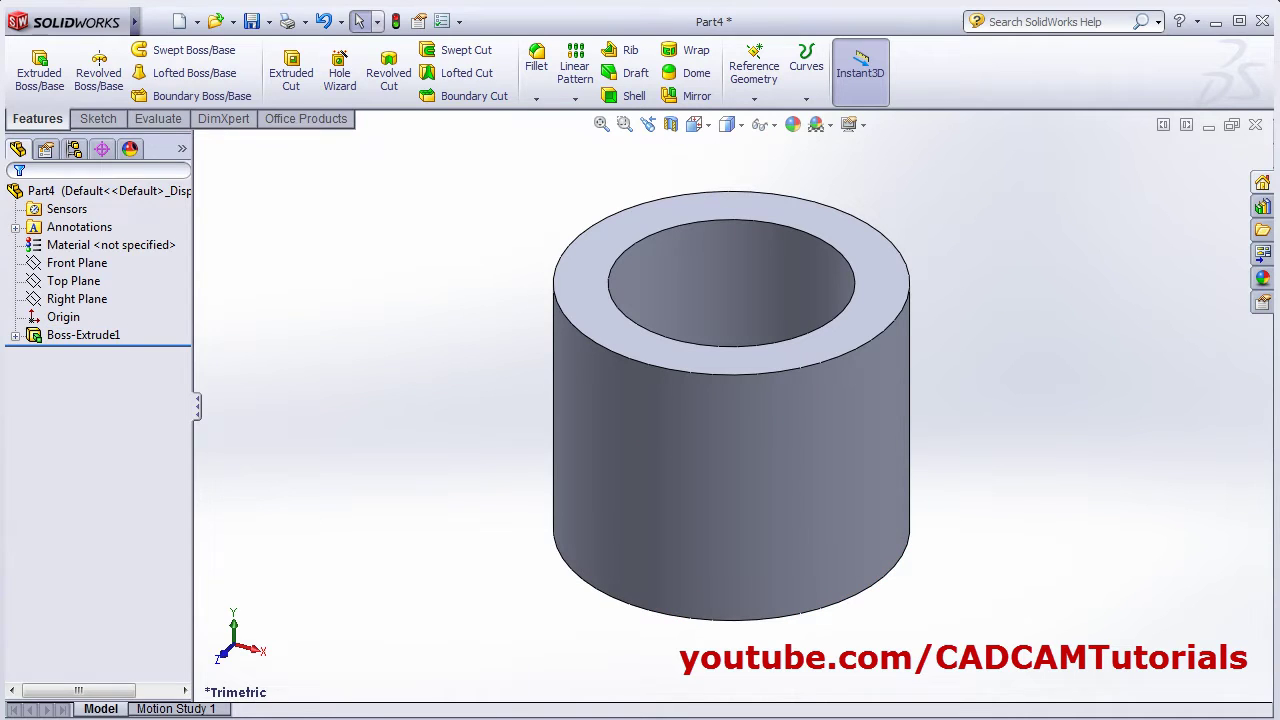
Step: Start a boss sketch on the cylinder's top face and draw a center rectangle about 58 mm wide, overlapping the outer edge directly above the origin
key(alt+Tab)
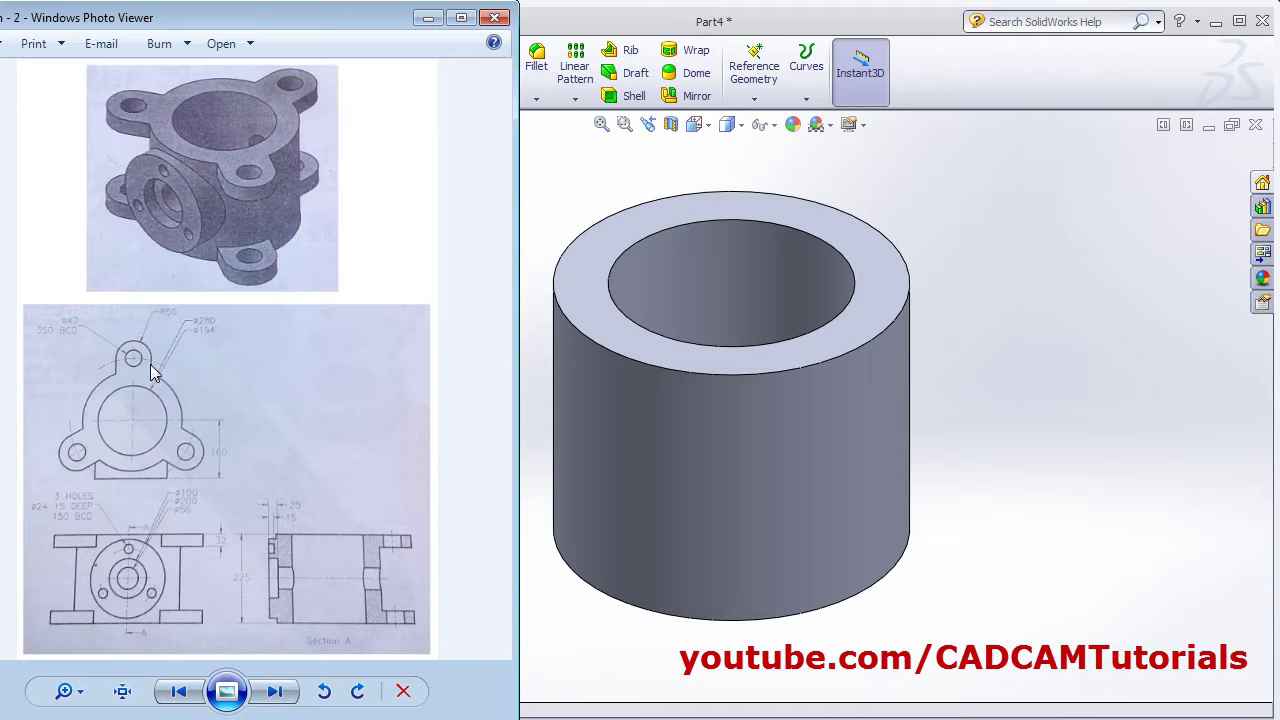
click(598, 194)
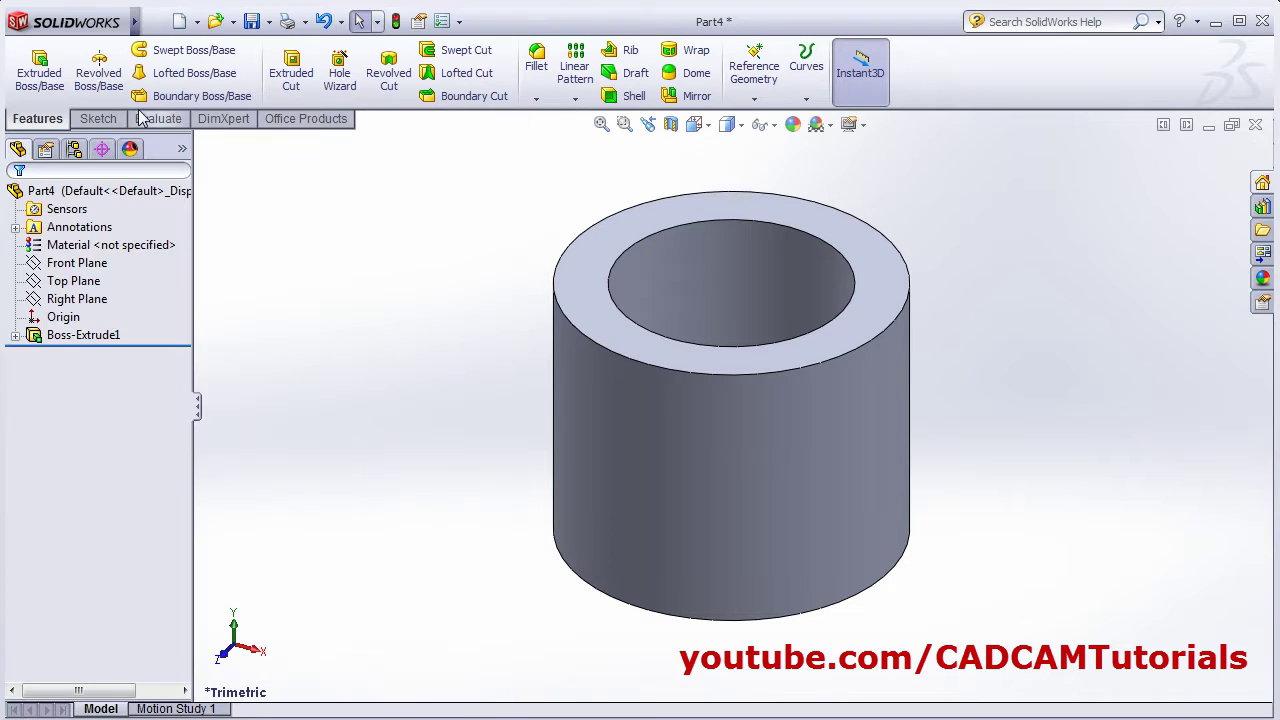
click(40, 90)
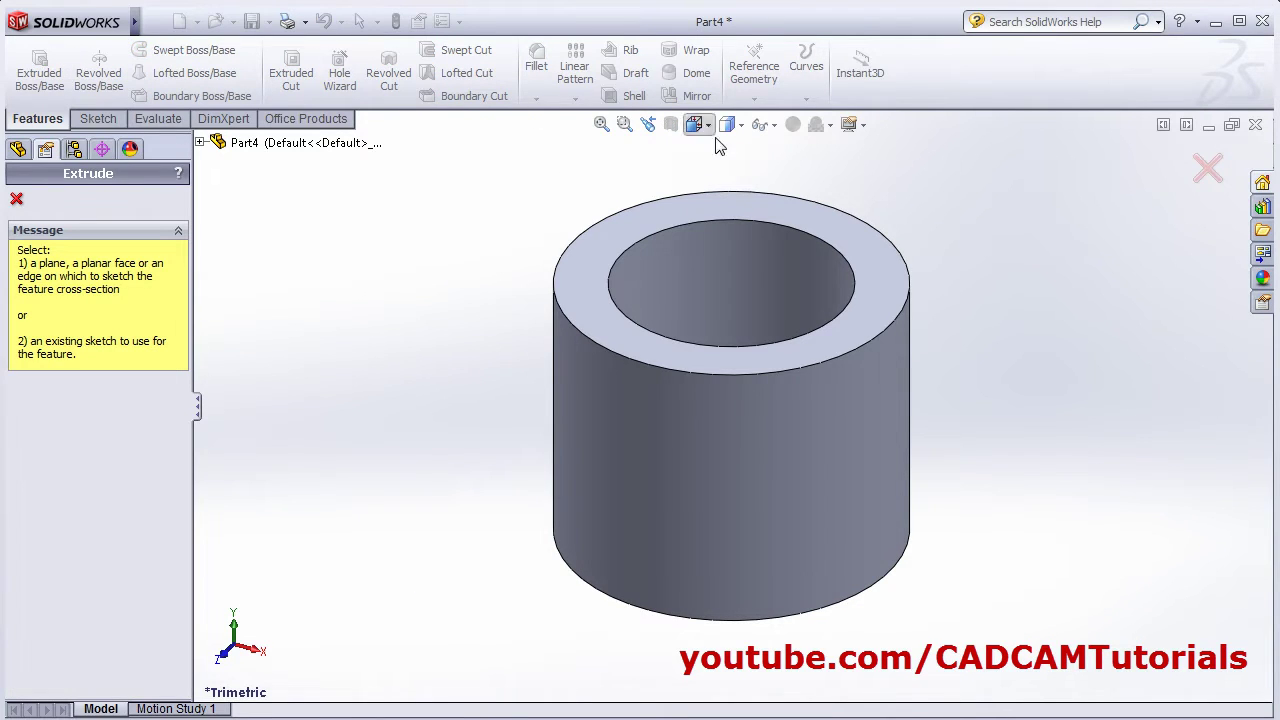
click(755, 205)
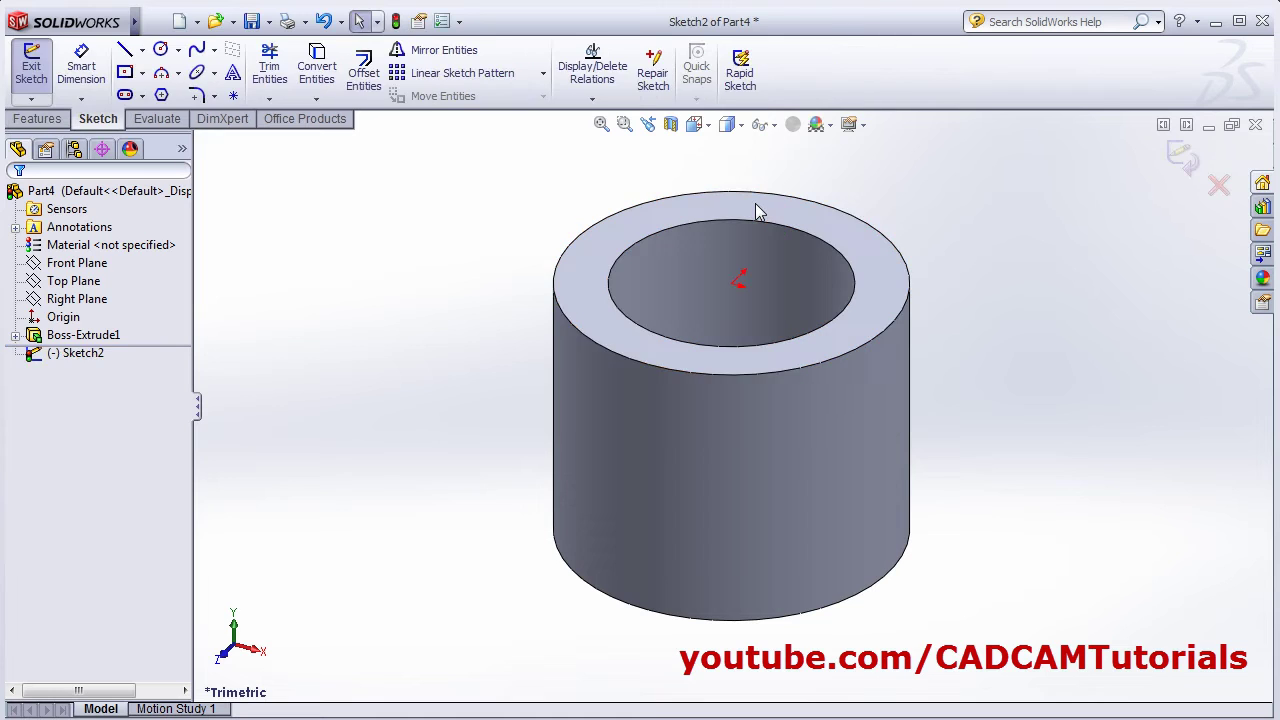
click(709, 125)
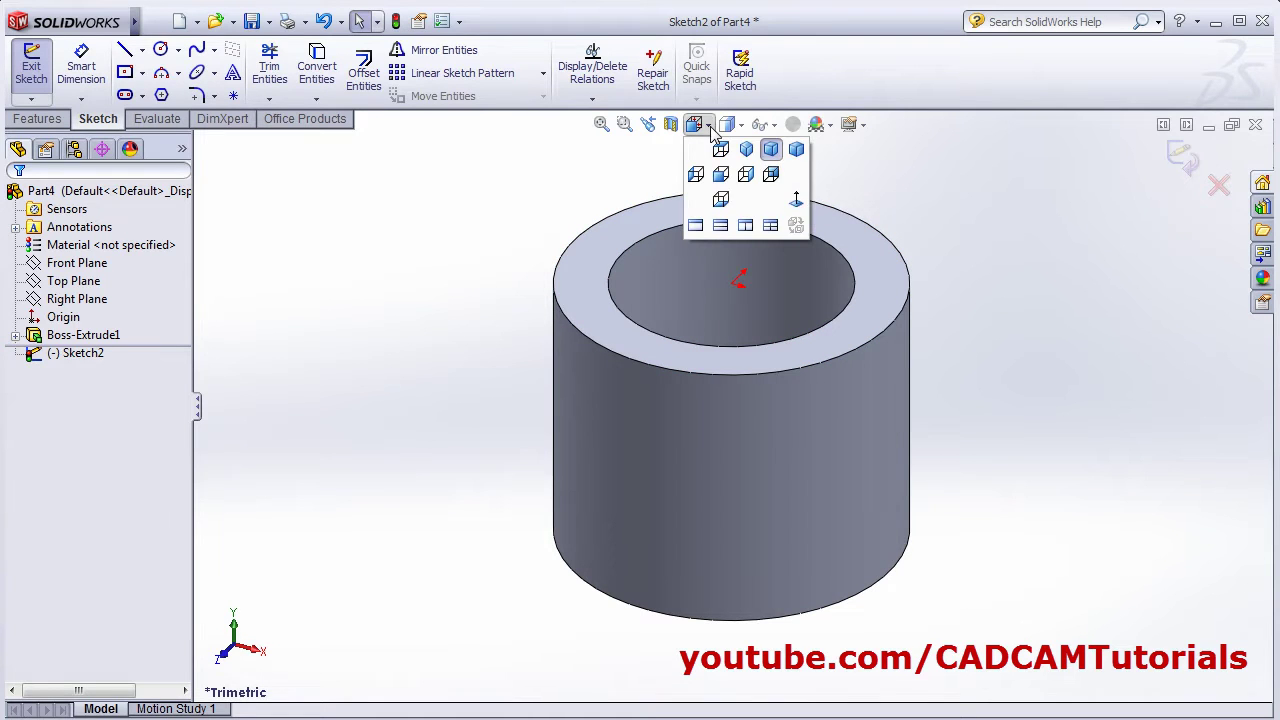
click(797, 201)
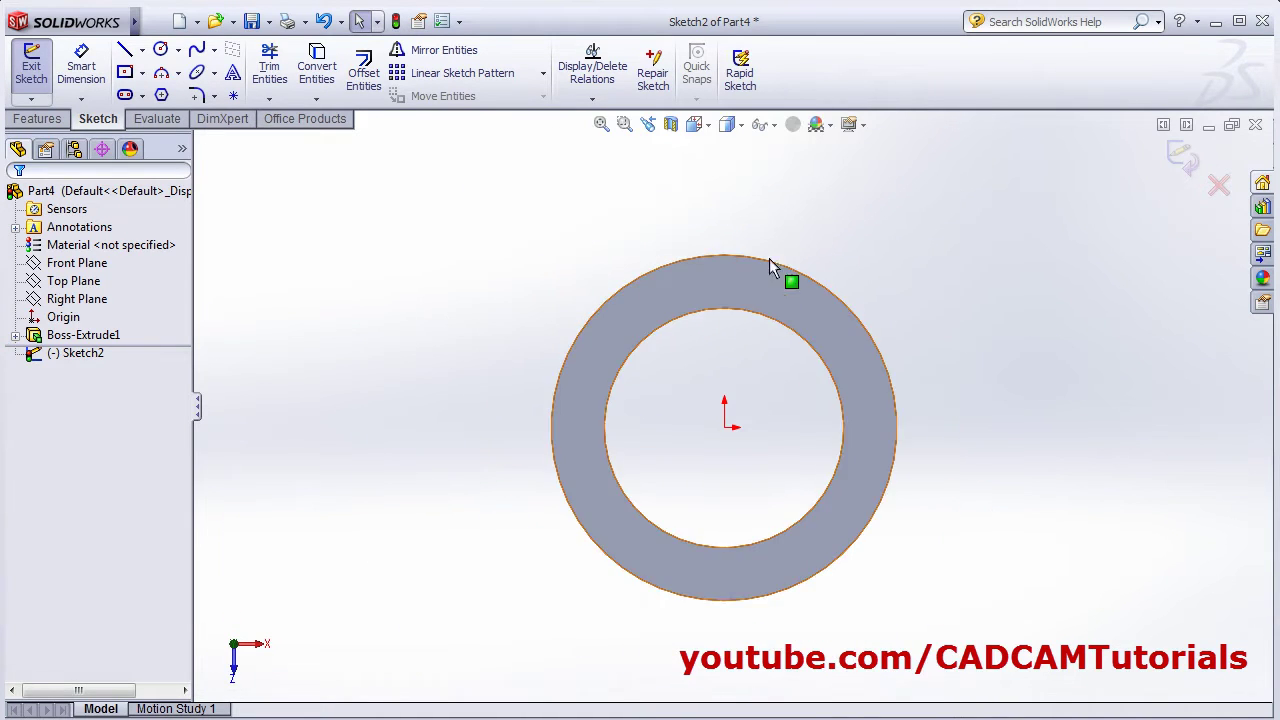
click(125, 74)
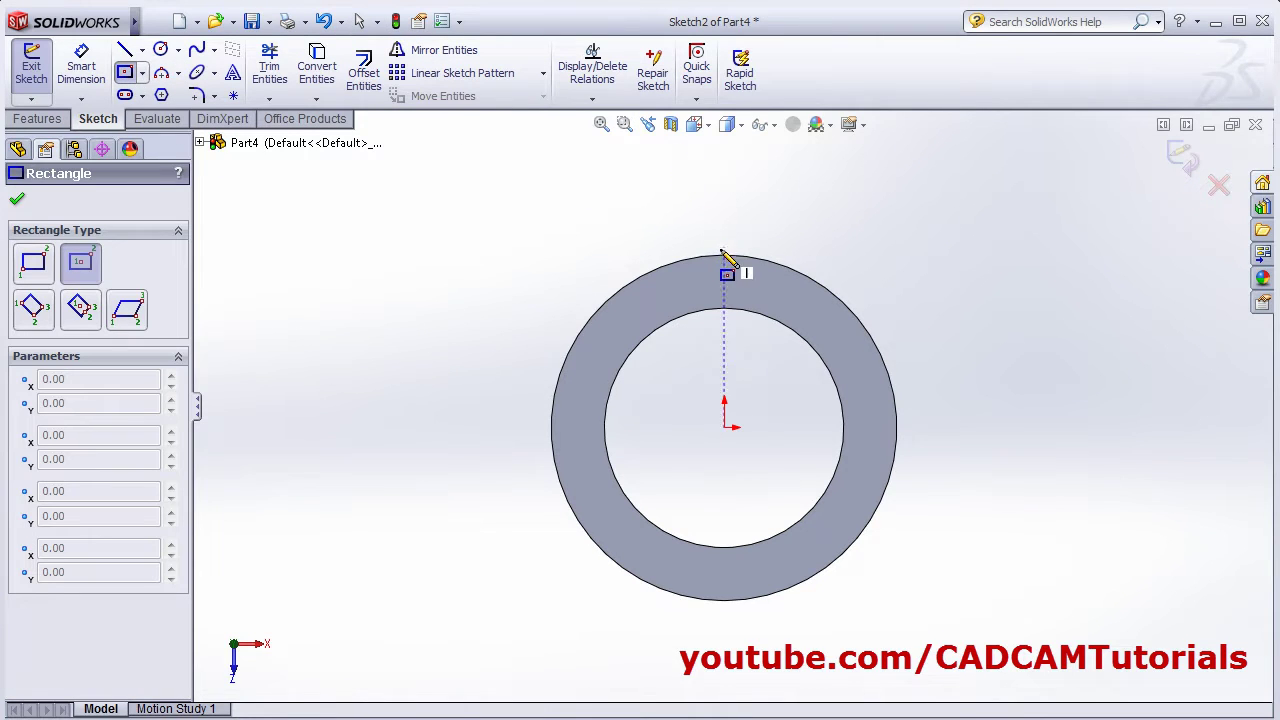
click(724, 231)
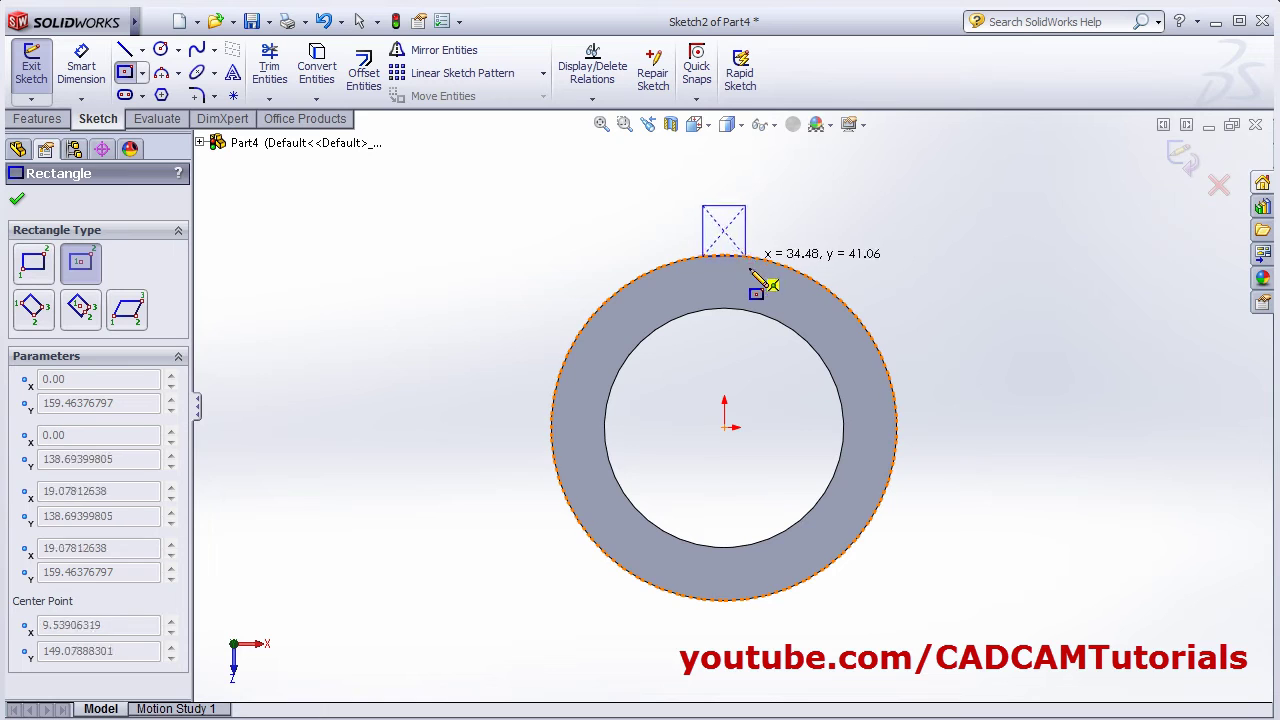
click(760, 273)
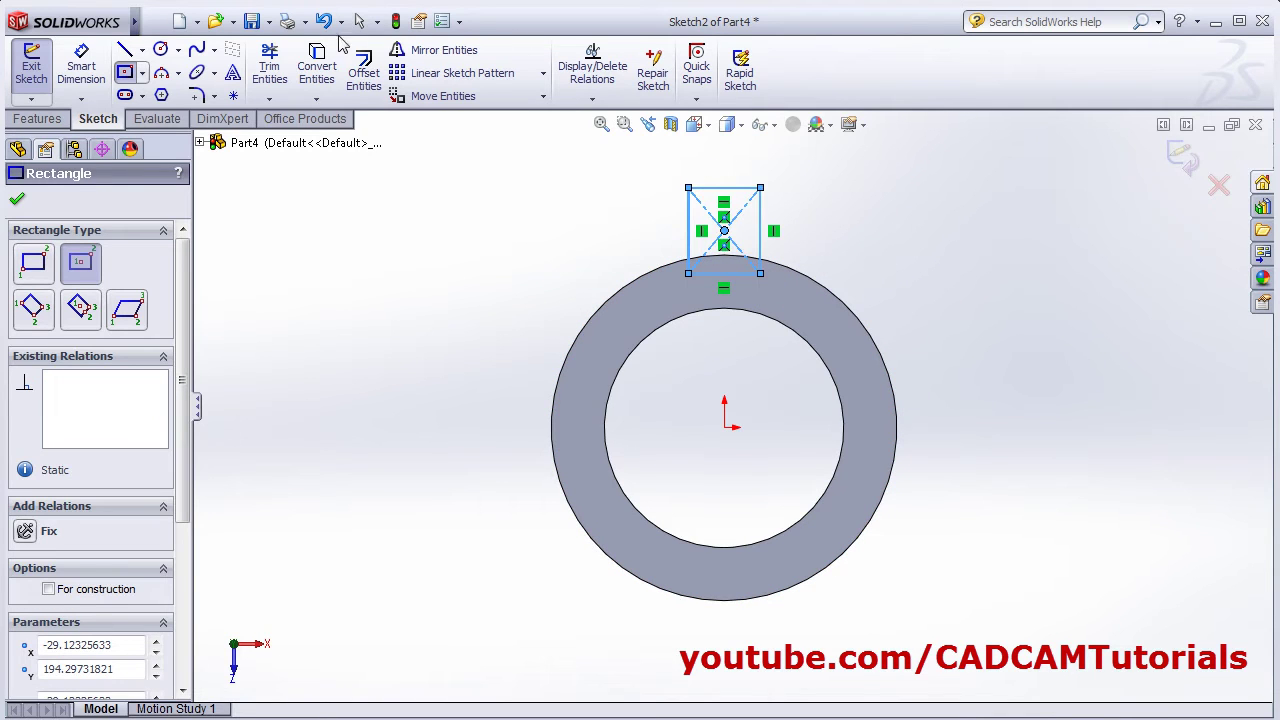
Step: Draw a circle of about 29 mm radius centred on the midpoint of the rectangle's upper edge, reaching its corner
click(160, 50)
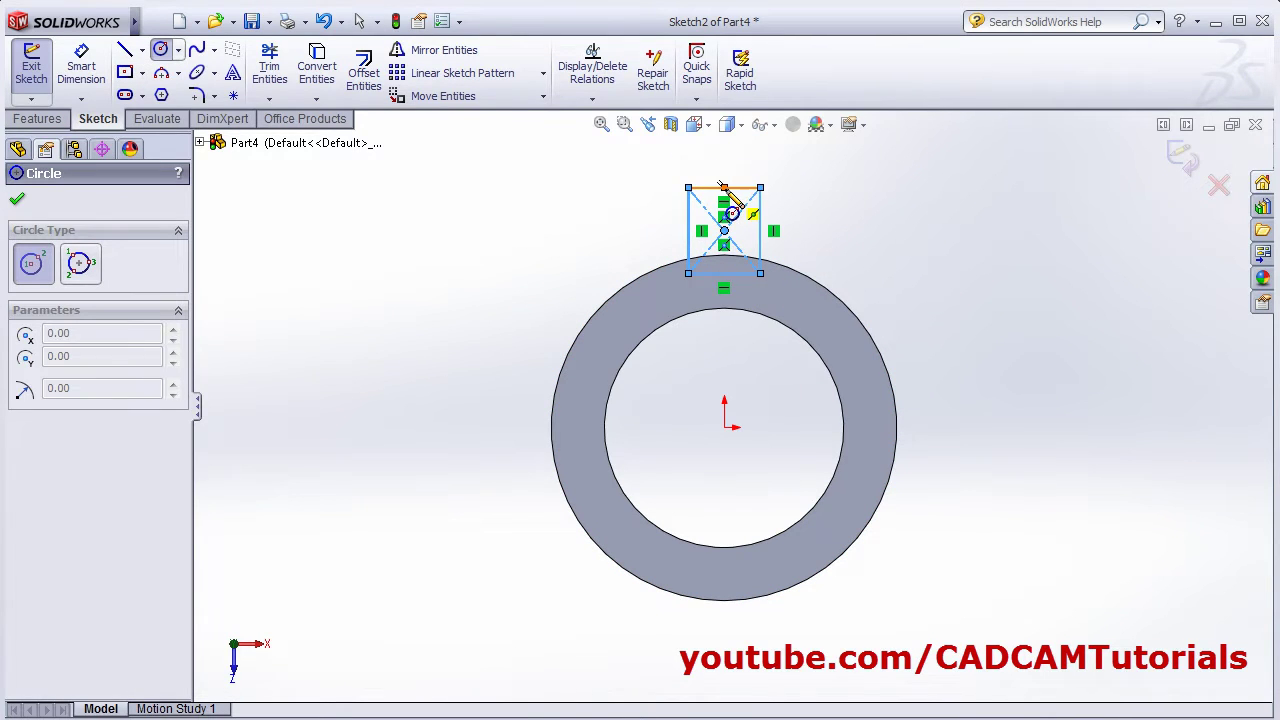
click(724, 187)
click(690, 190)
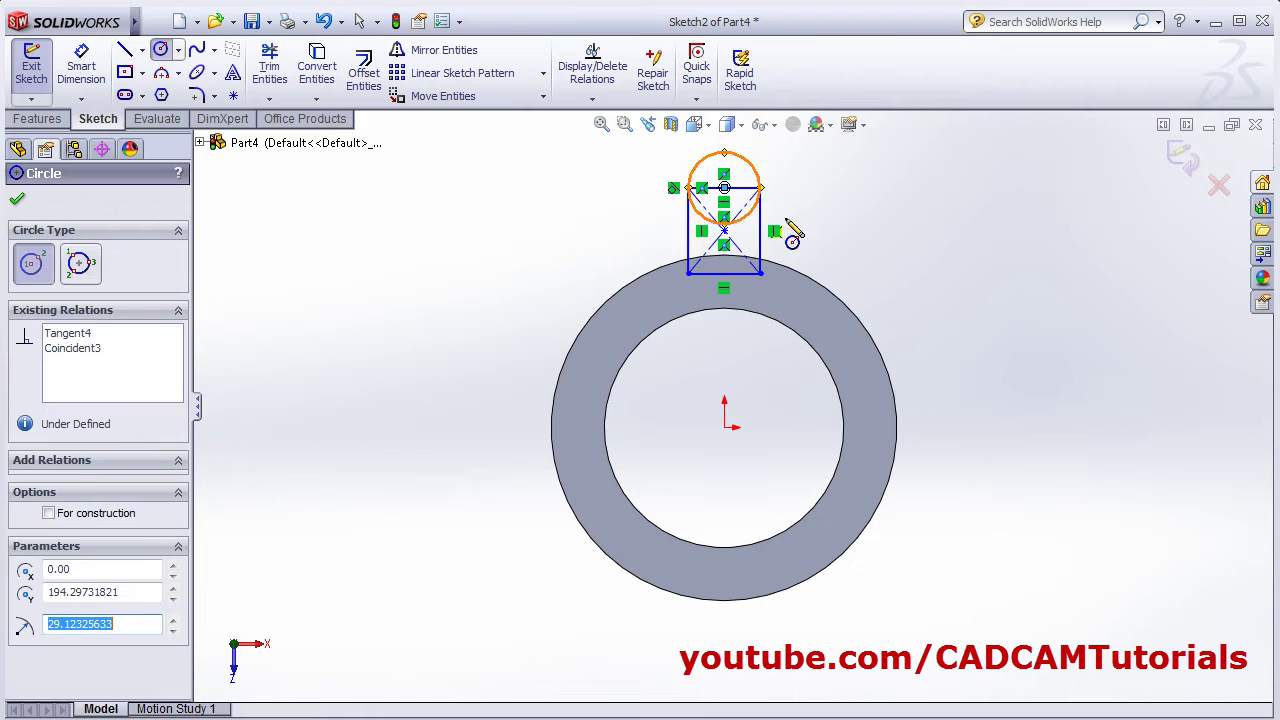
Step: Check the reference drawing, and dimension the distance from the origin to the rectangle's upper edge as 350/2 mm
key(alt+Tab)
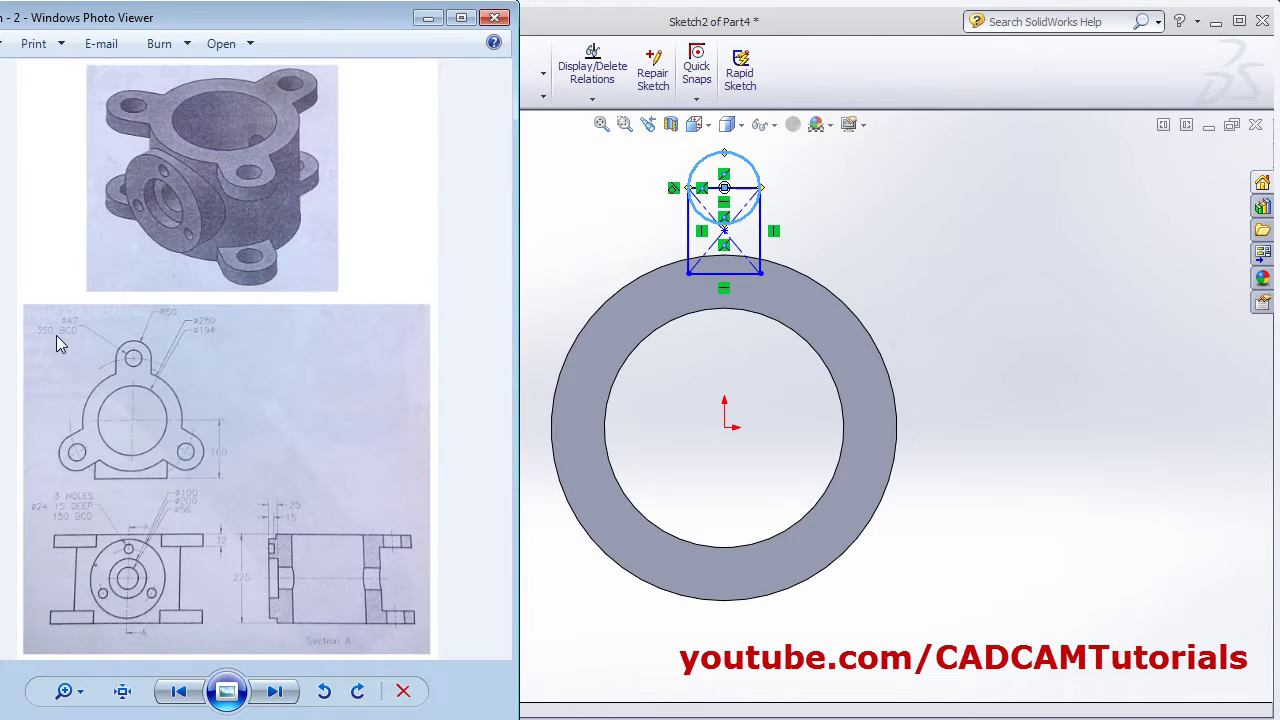
click(806, 8)
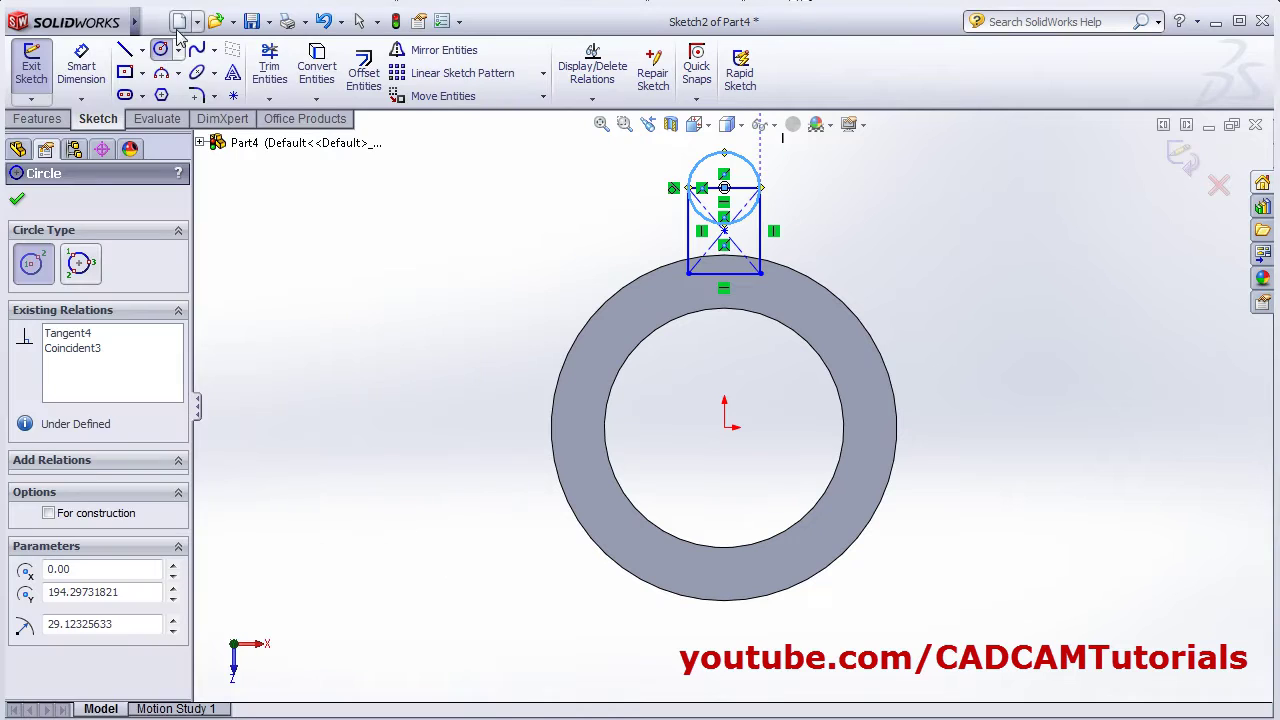
click(81, 68)
click(725, 428)
click(745, 188)
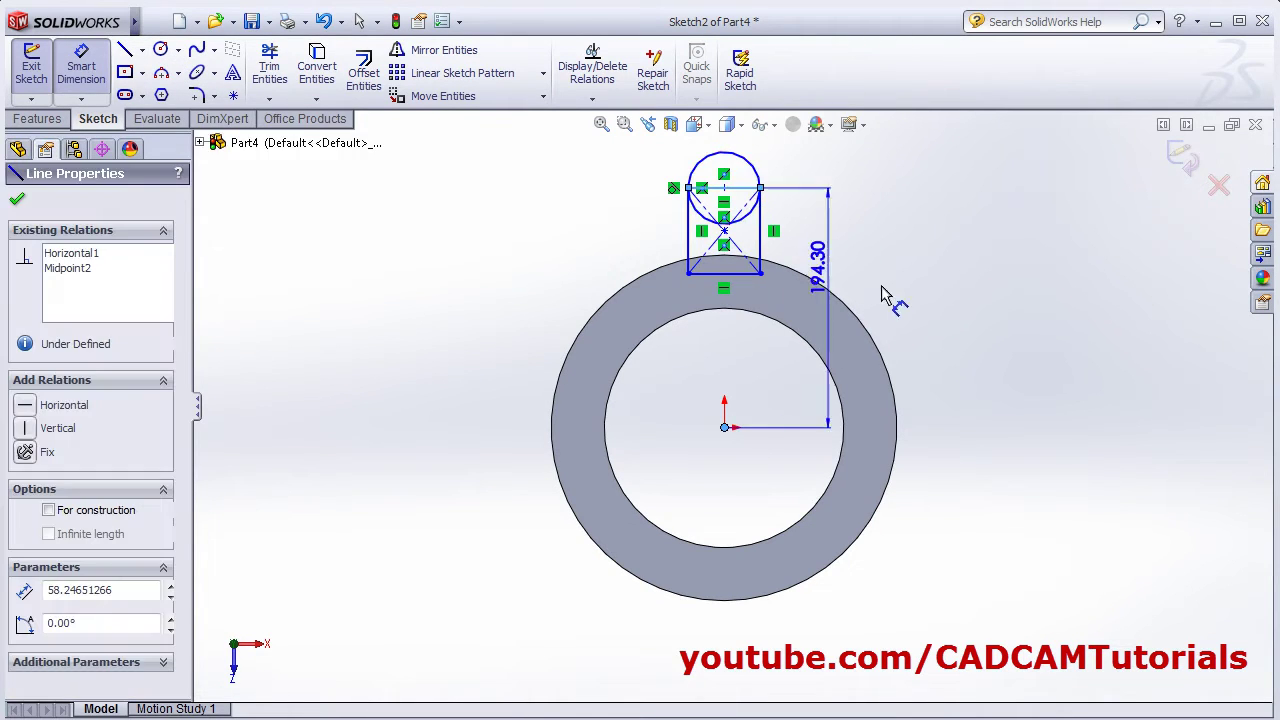
click(926, 304)
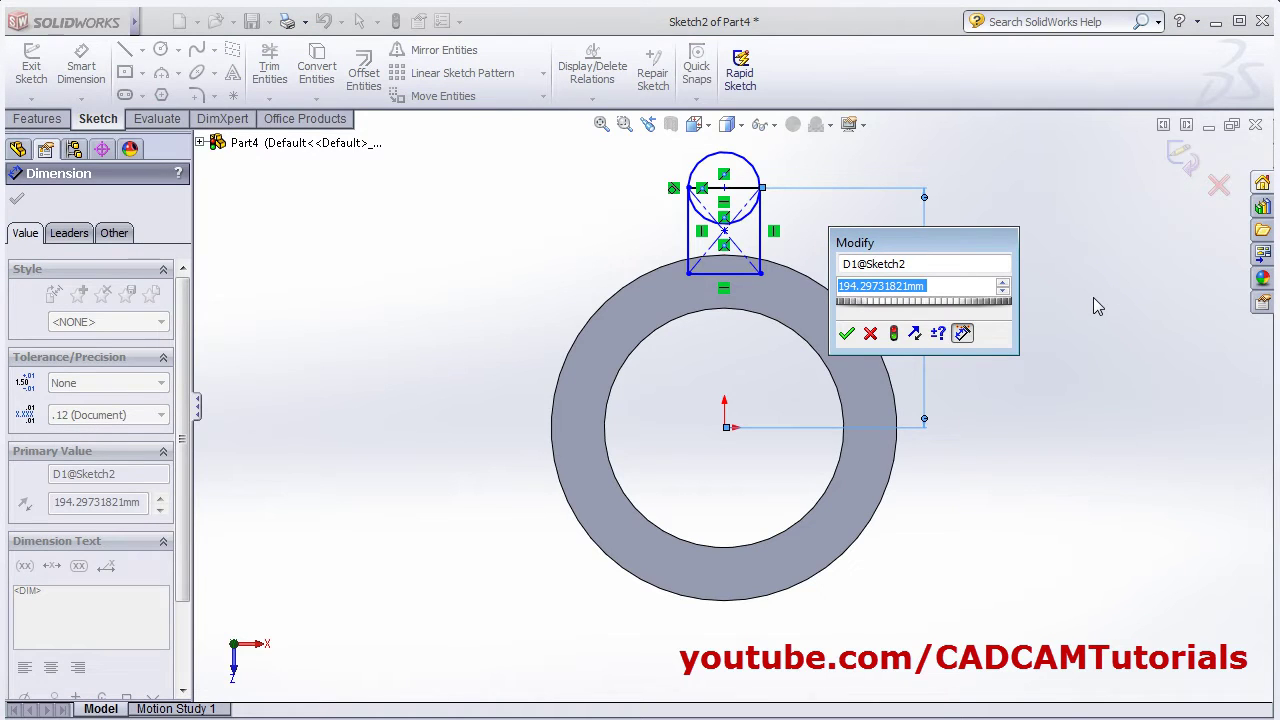
text(3)
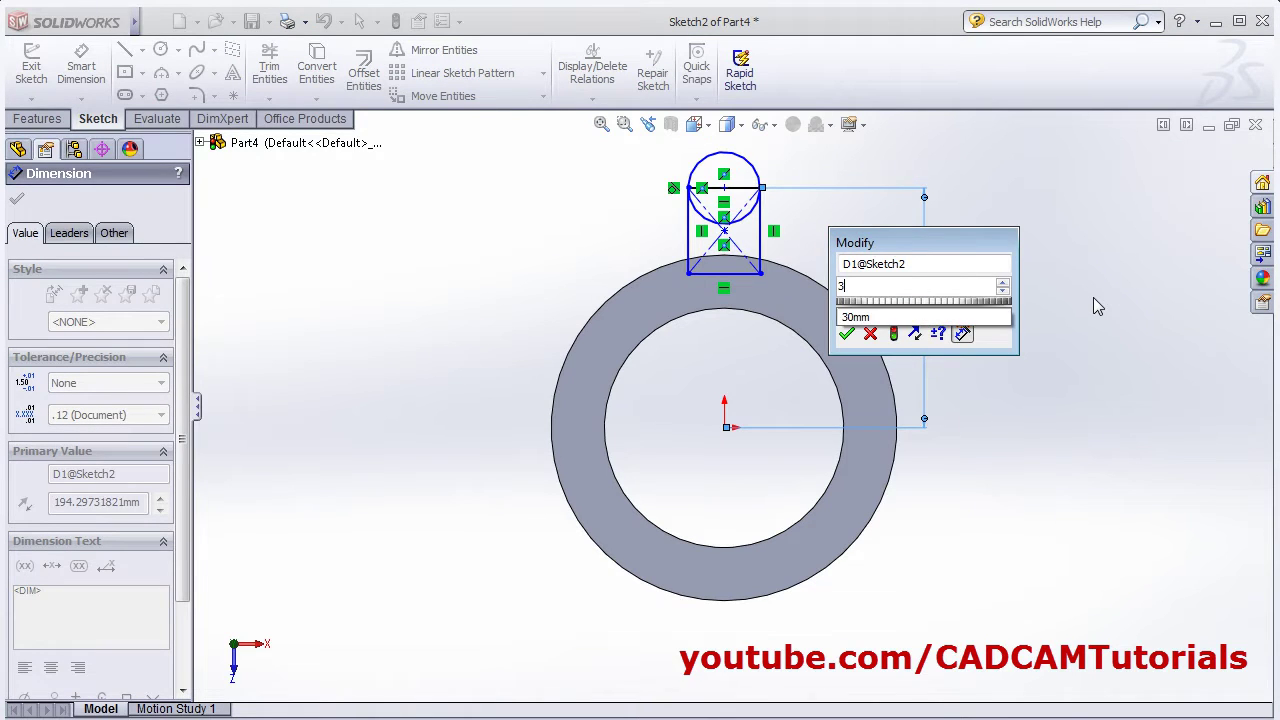
text(50/2)
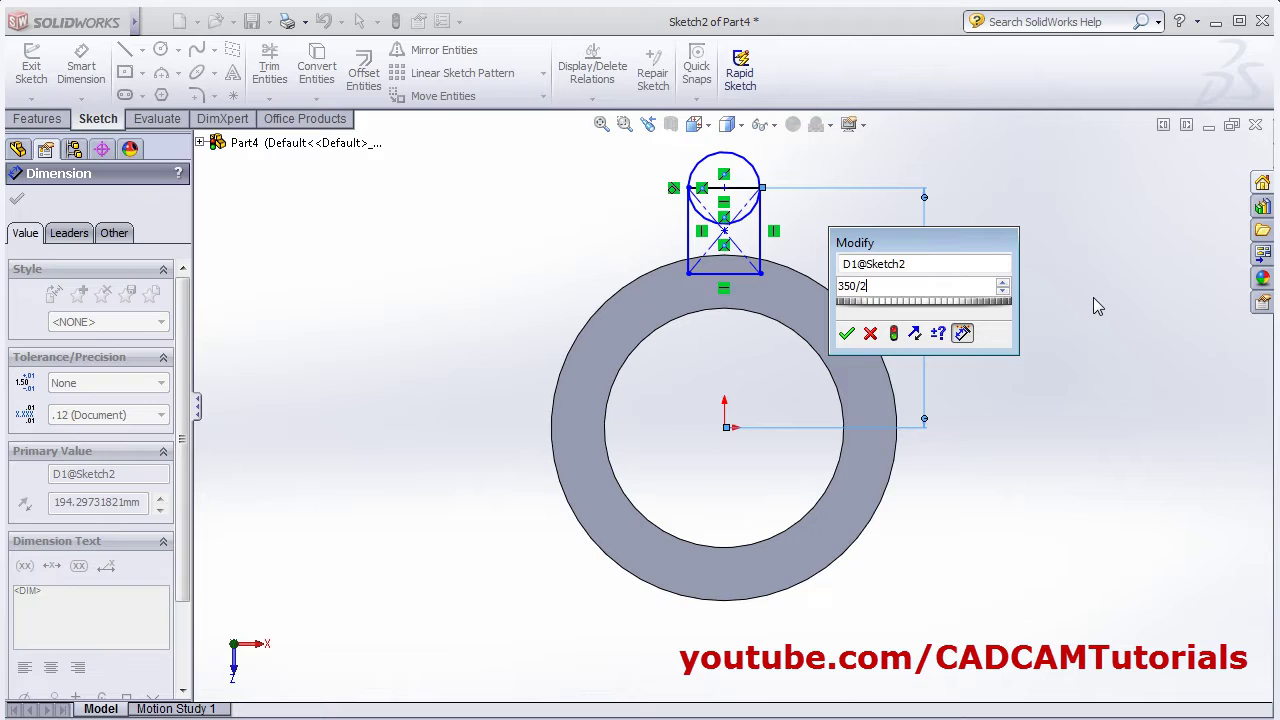
key(Return)
Step: Dimension the diameter of the circle on the rectangle's upper edge to 100 mm, after checking the reference drawing
scroll(885, 175, down, 2)
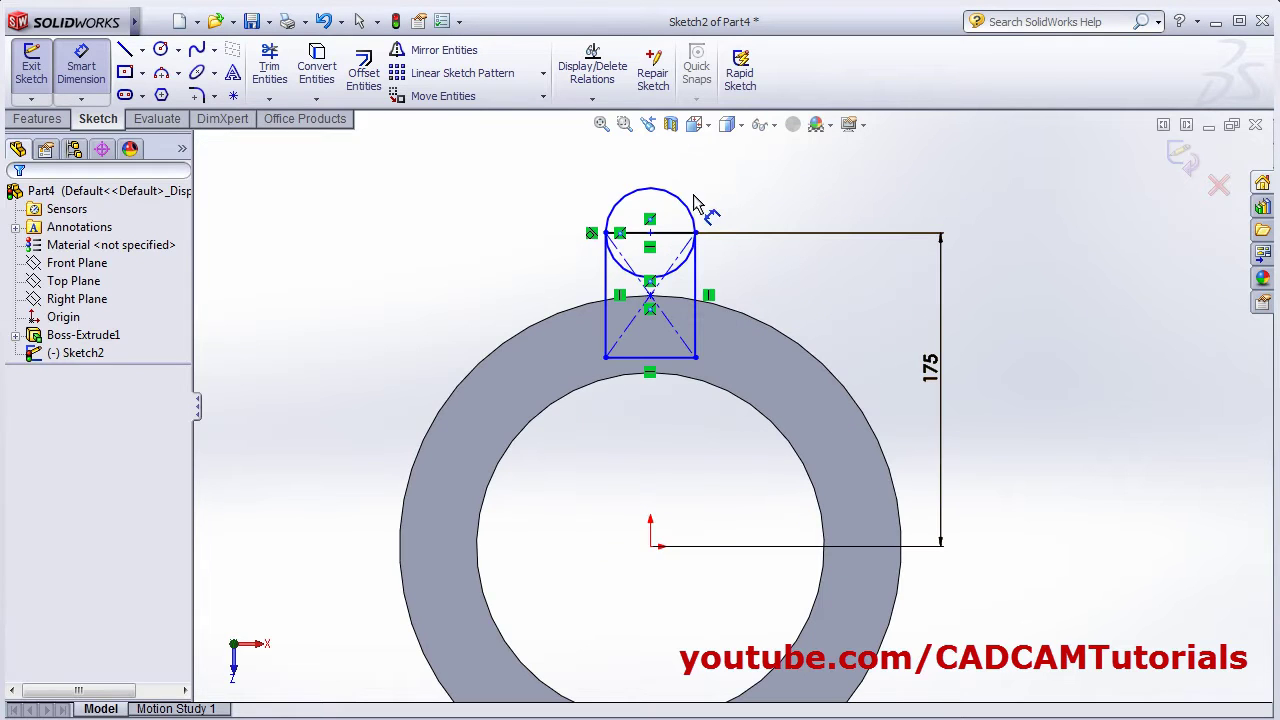
click(694, 215)
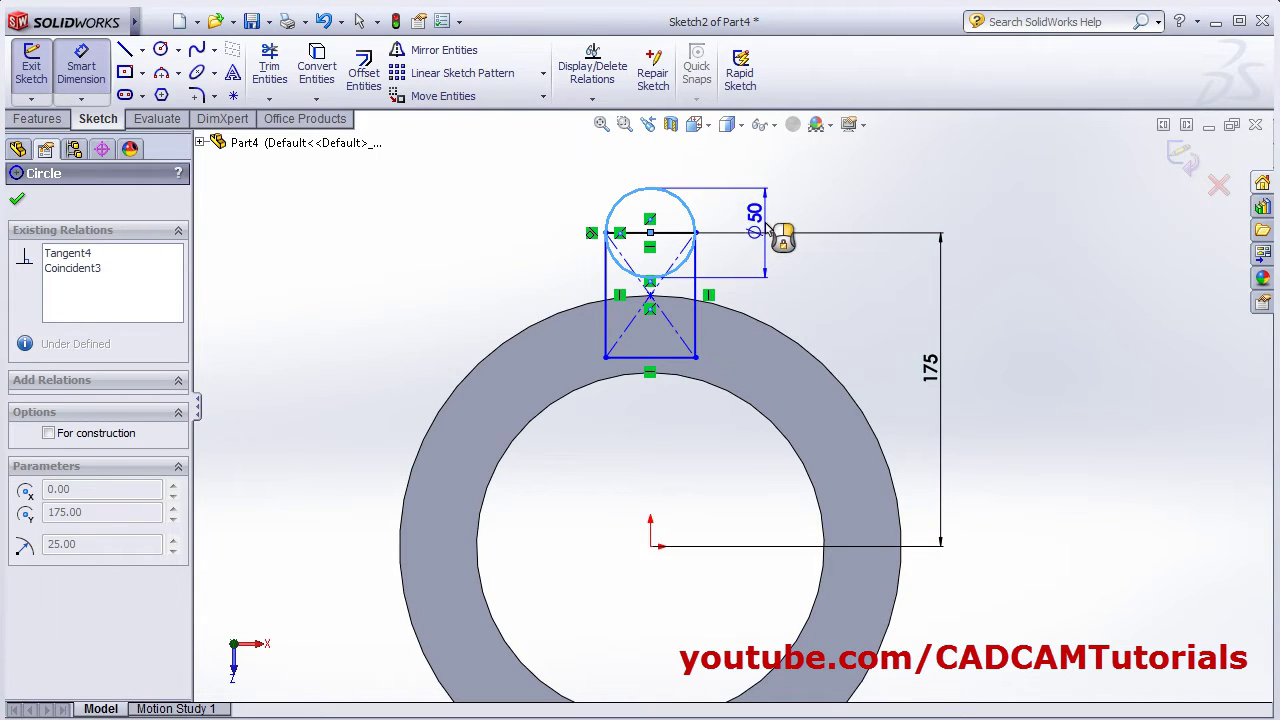
click(782, 236)
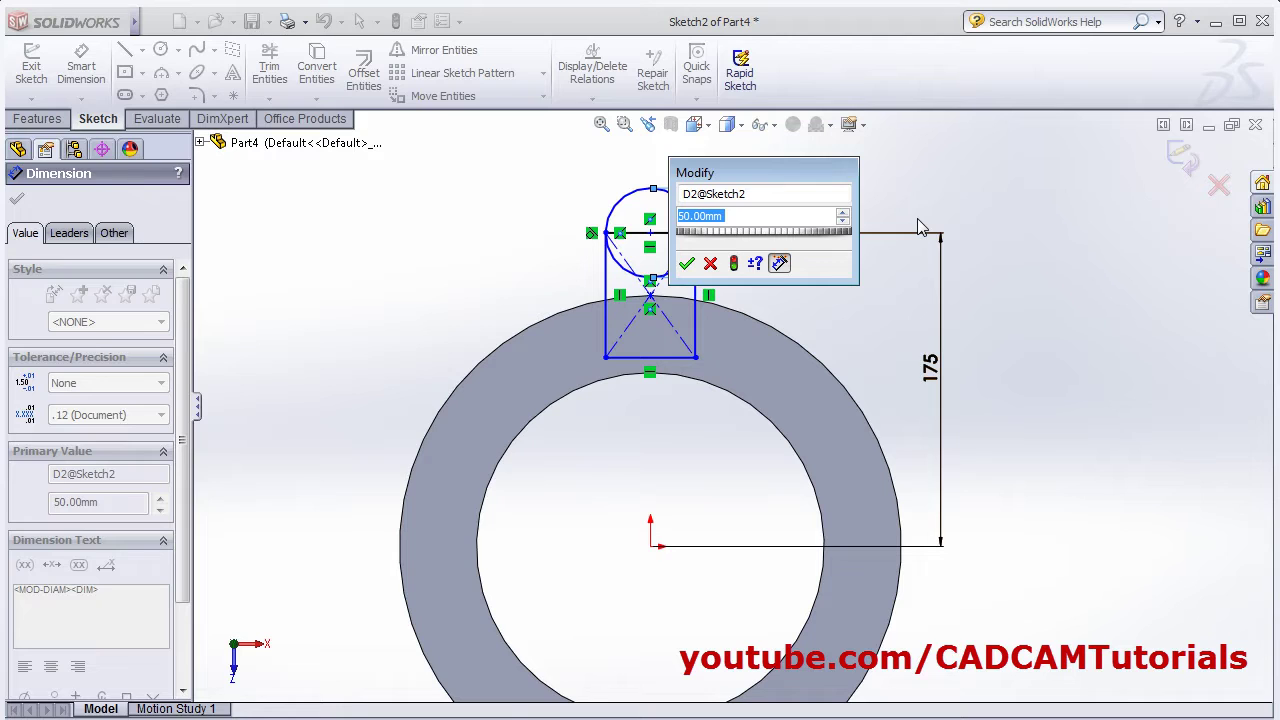
key(alt+Tab)
click(820, 28)
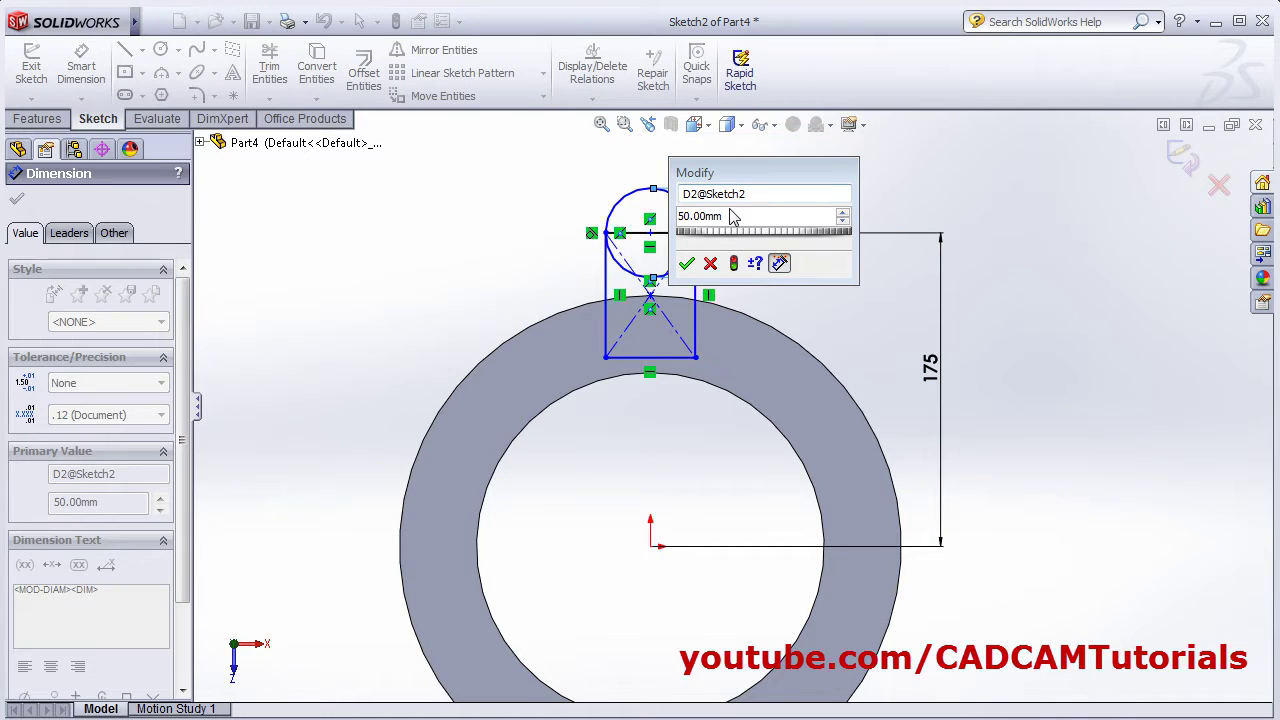
double_click(733, 217)
text(100)
key(Return)
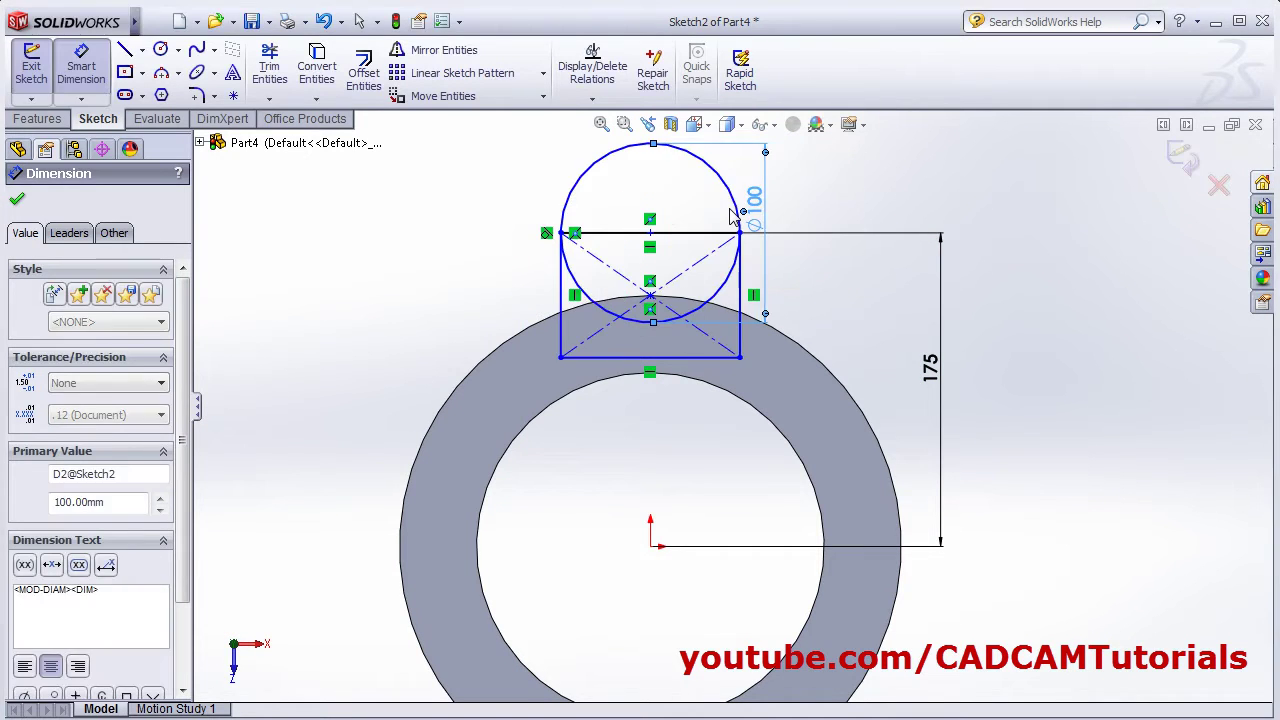
click(862, 307)
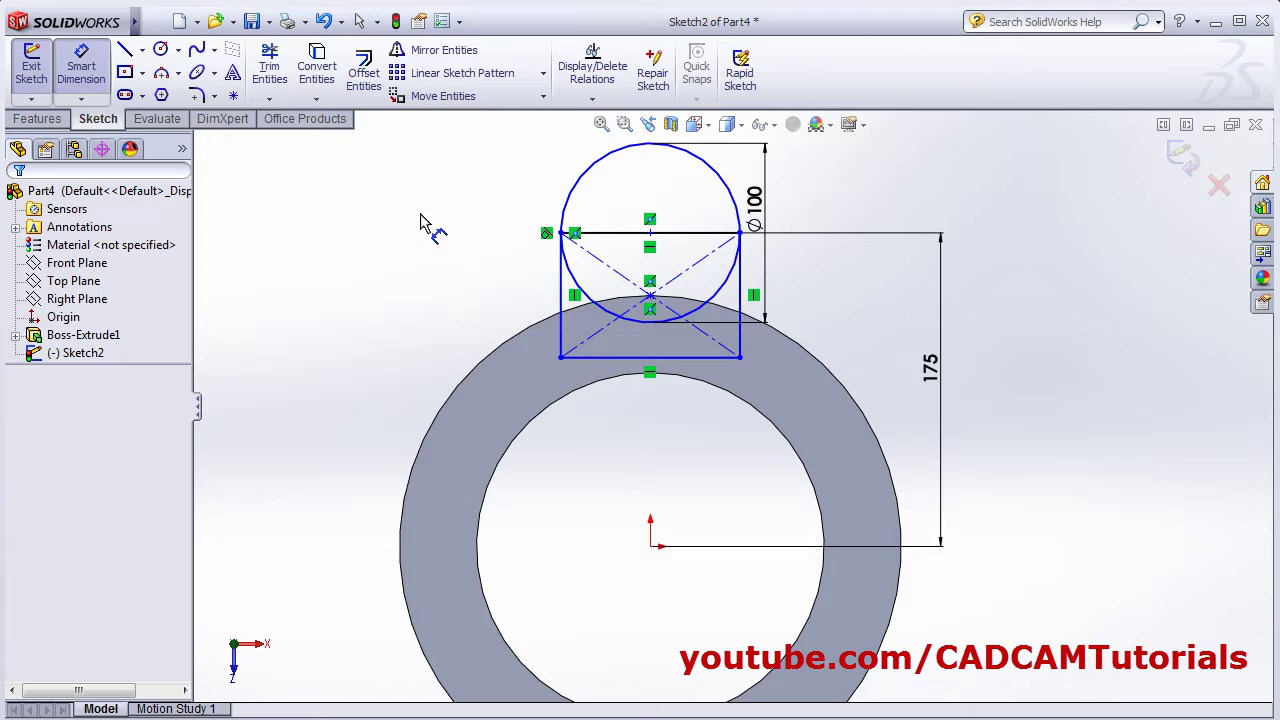
key(Escape)
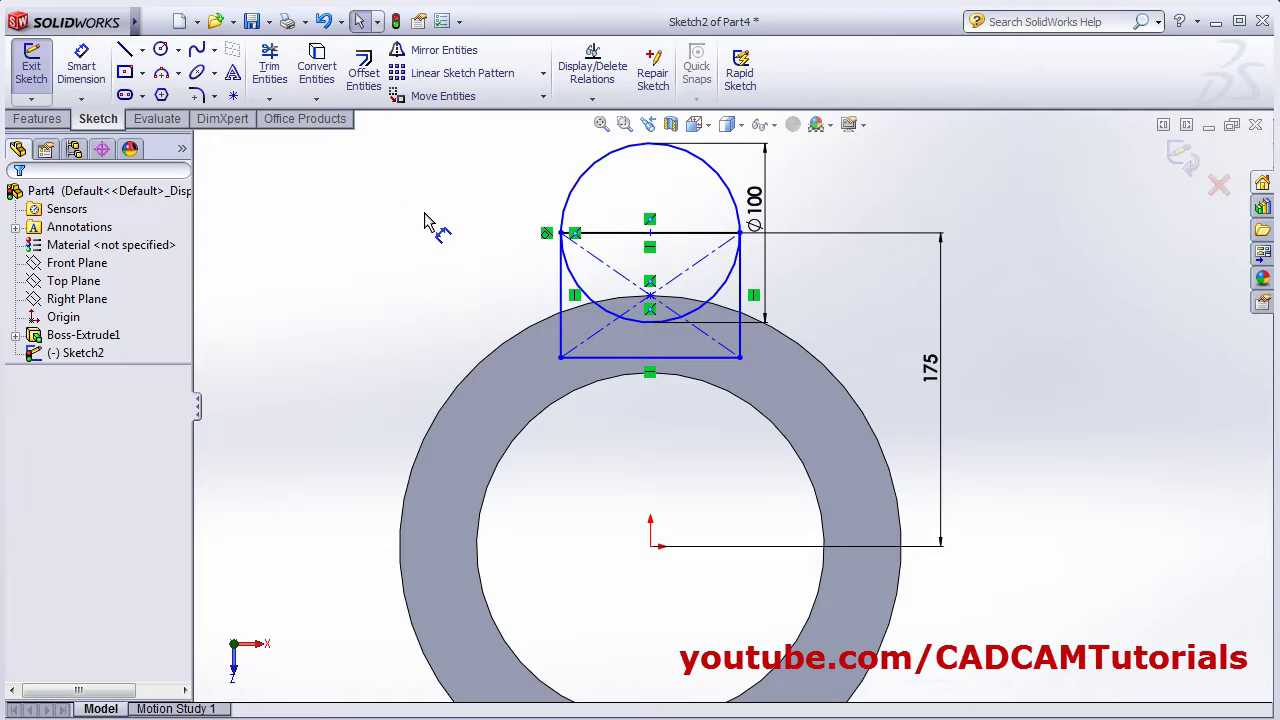
Step: Convert the rectangle's upper edge, running across the circle, to construction geometry
click(683, 235)
click(57, 513)
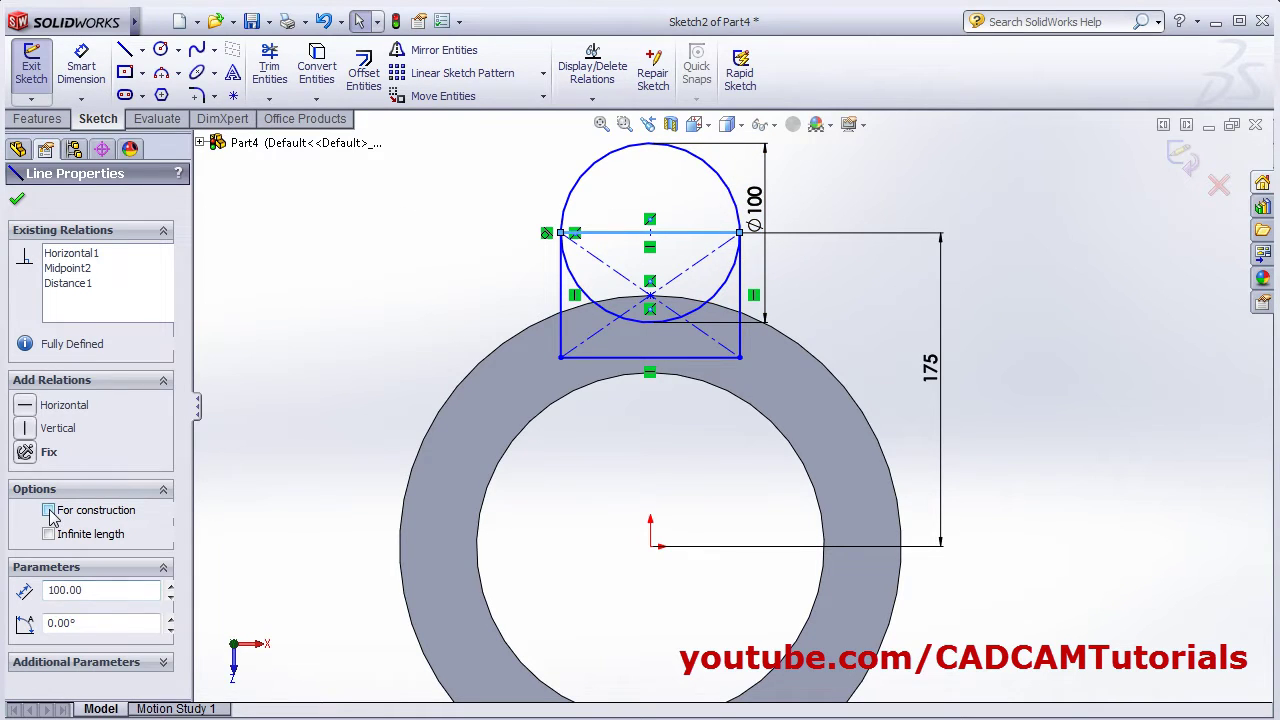
click(340, 285)
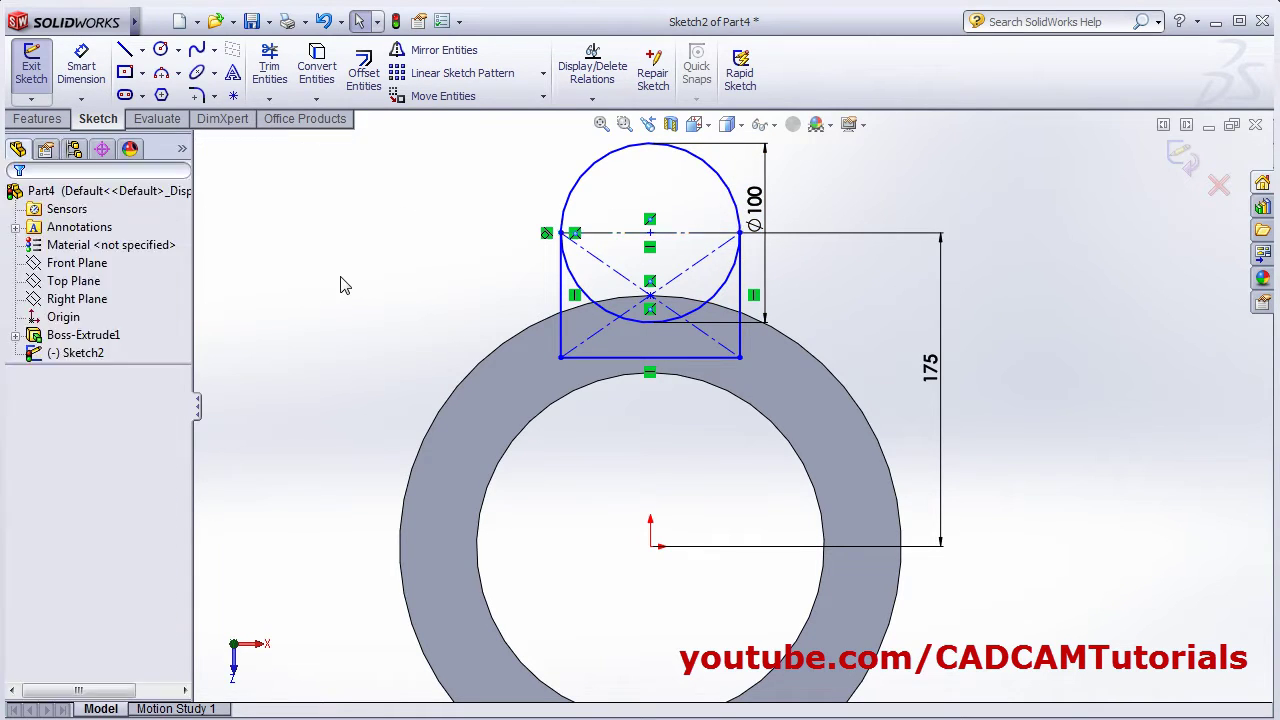
Step: Trim away the circle's lower half inside the rectangle to leave a round-topped lug outline
click(270, 66)
click(592, 300)
click(663, 329)
click(727, 289)
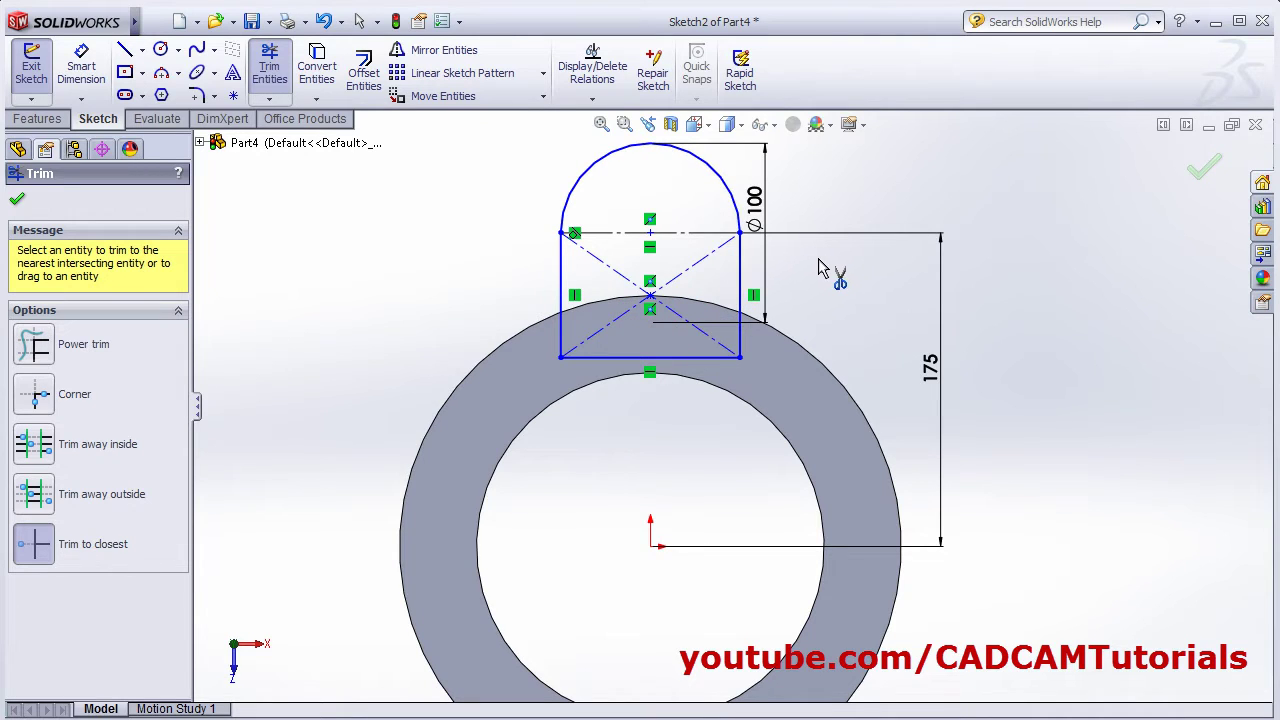
key(Escape)
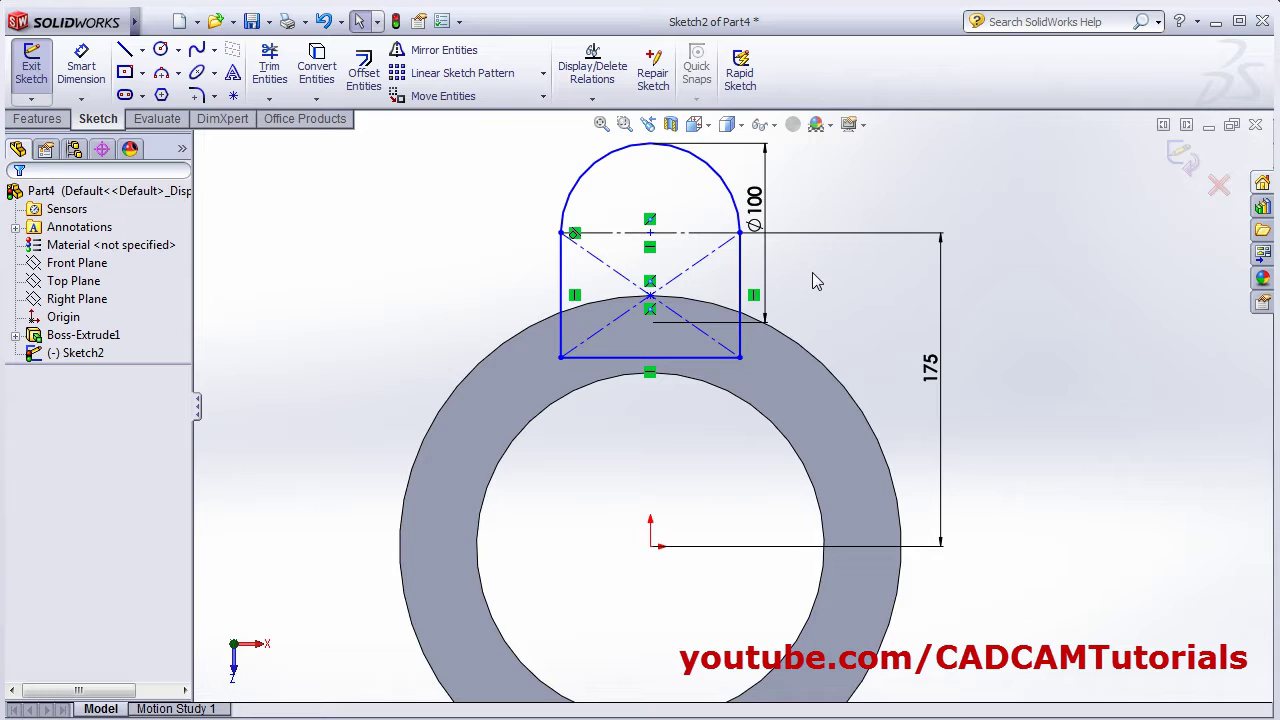
Step: Draw a hole circle concentric with the lug's rounded end and dimension its diameter to 47 mm
click(160, 50)
click(650, 232)
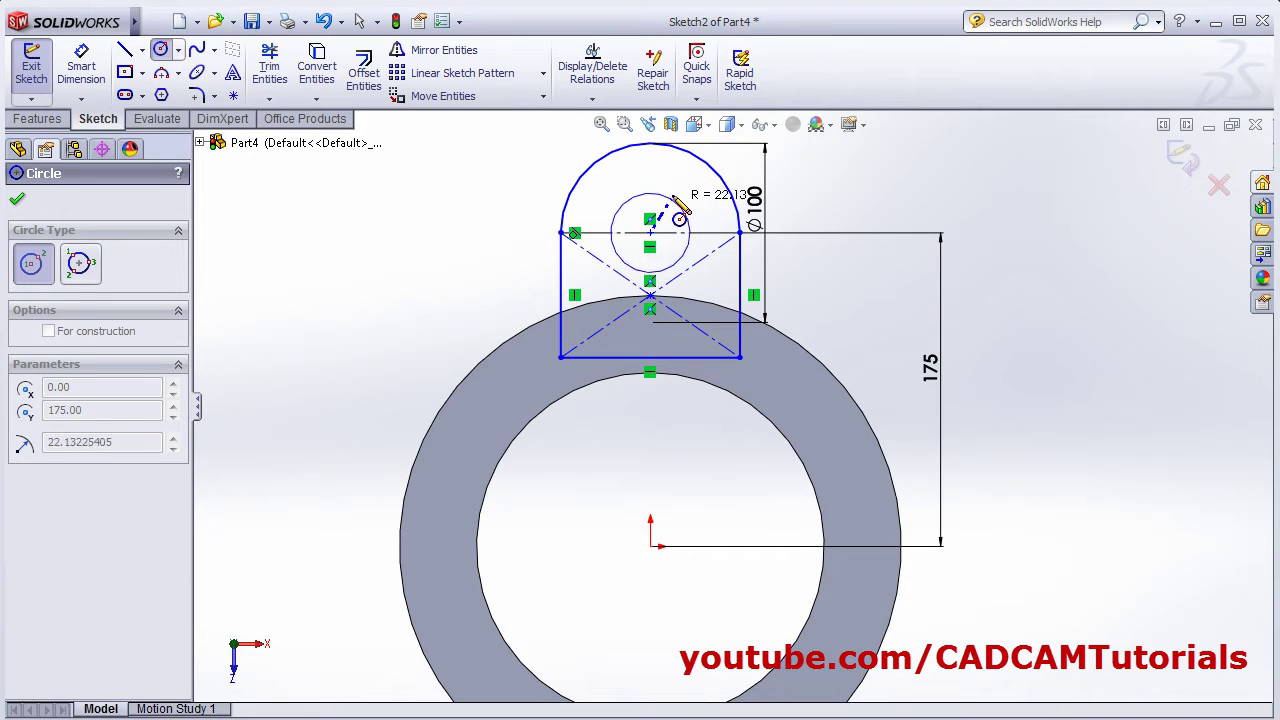
click(678, 197)
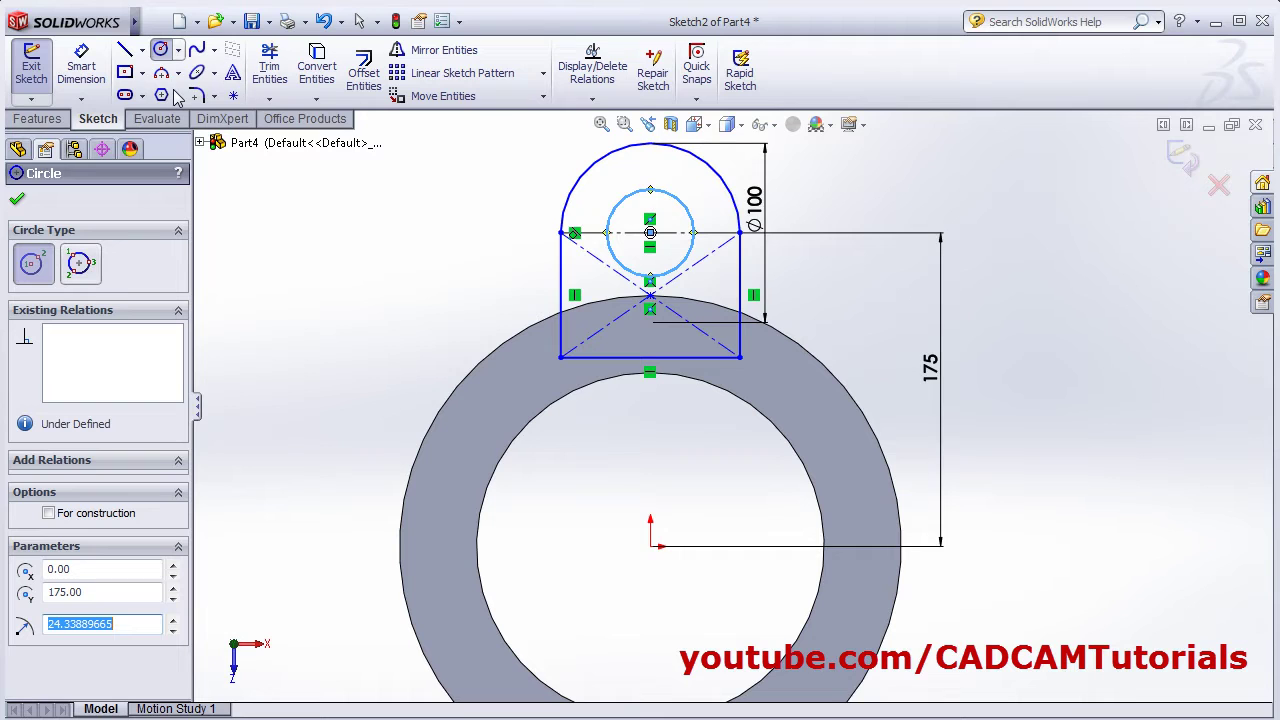
click(81, 68)
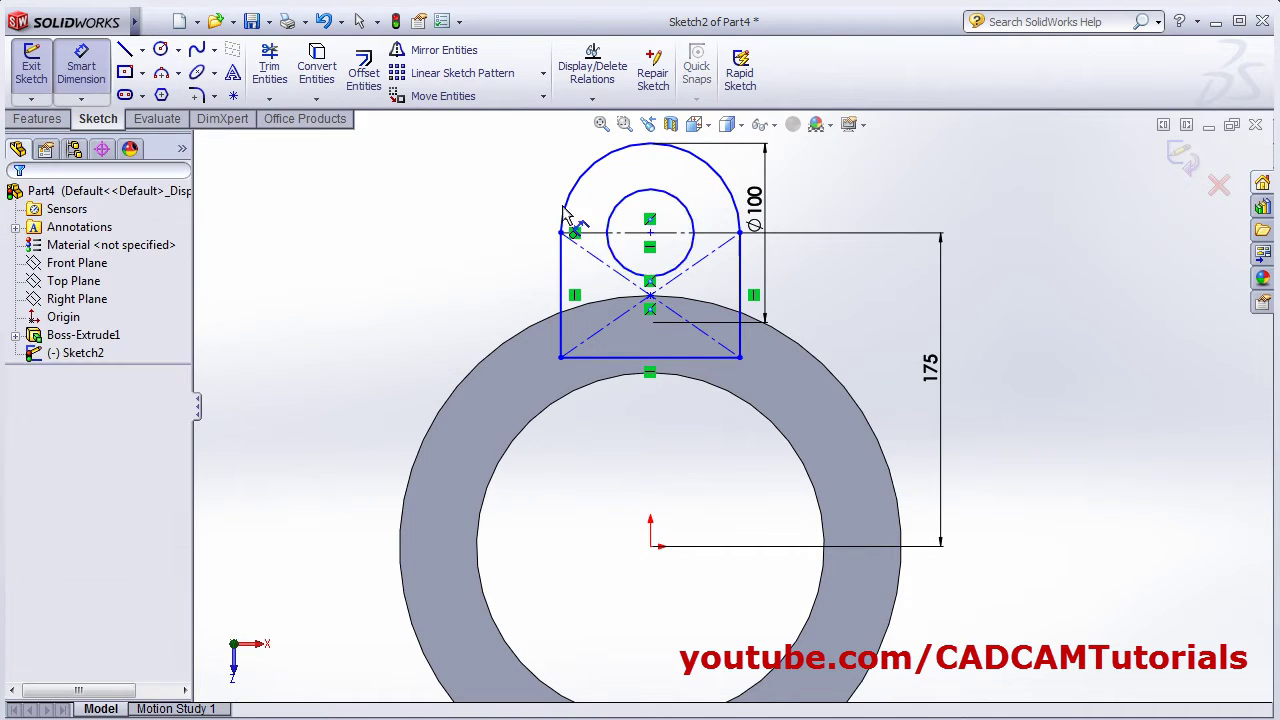
click(612, 258)
click(460, 295)
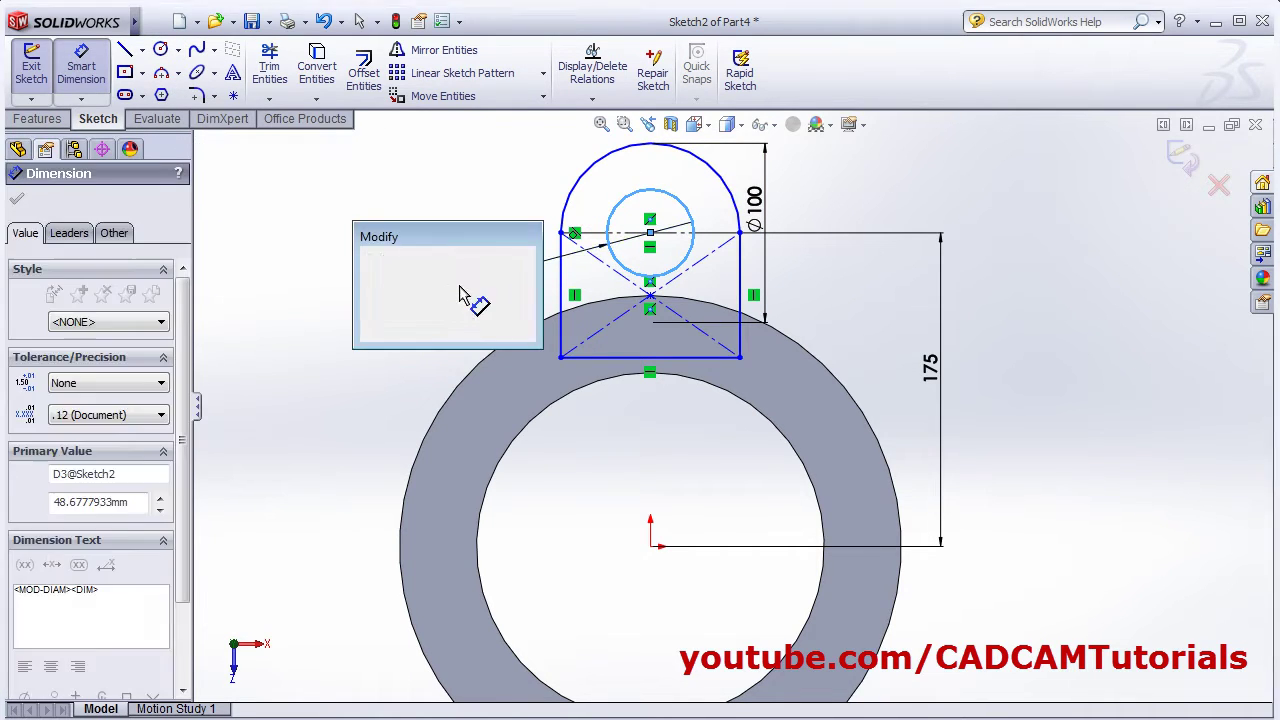
text(47)
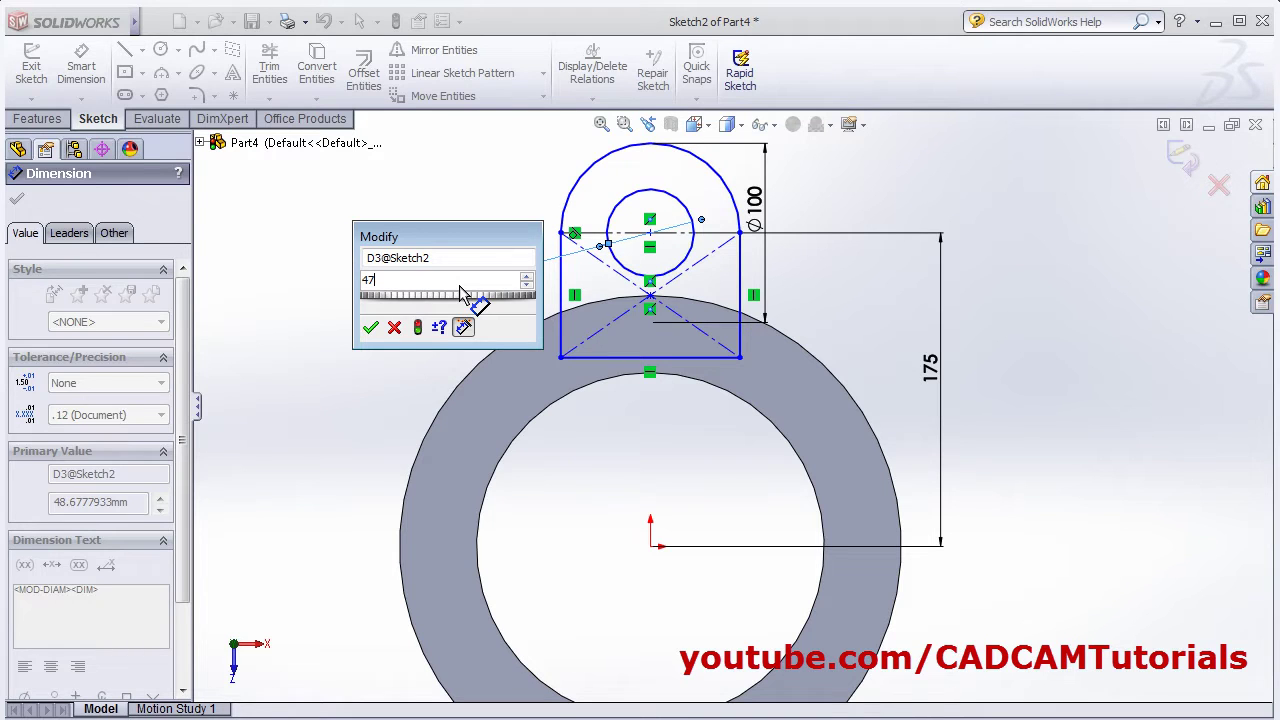
key(Return)
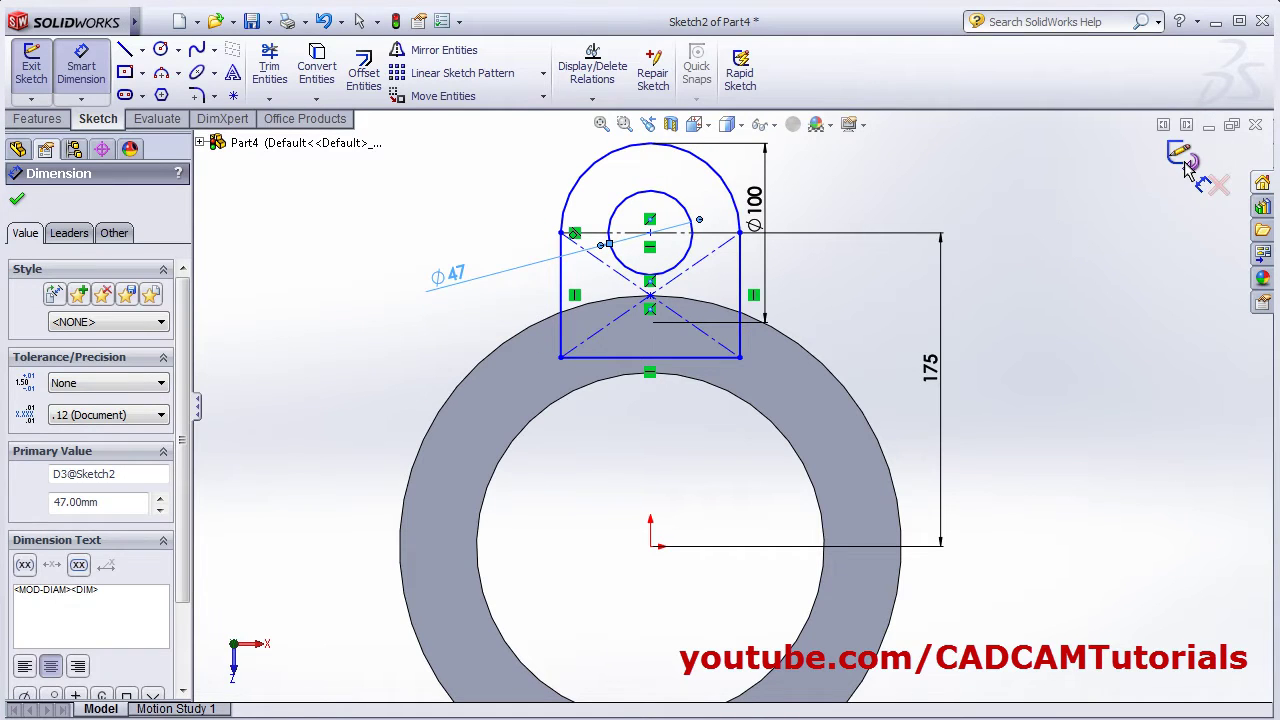
Step: Finish the lug sketch and extrude it blind 32 mm in the reversed direction, back along the cylinder wall
click(1186, 168)
click(1187, 168)
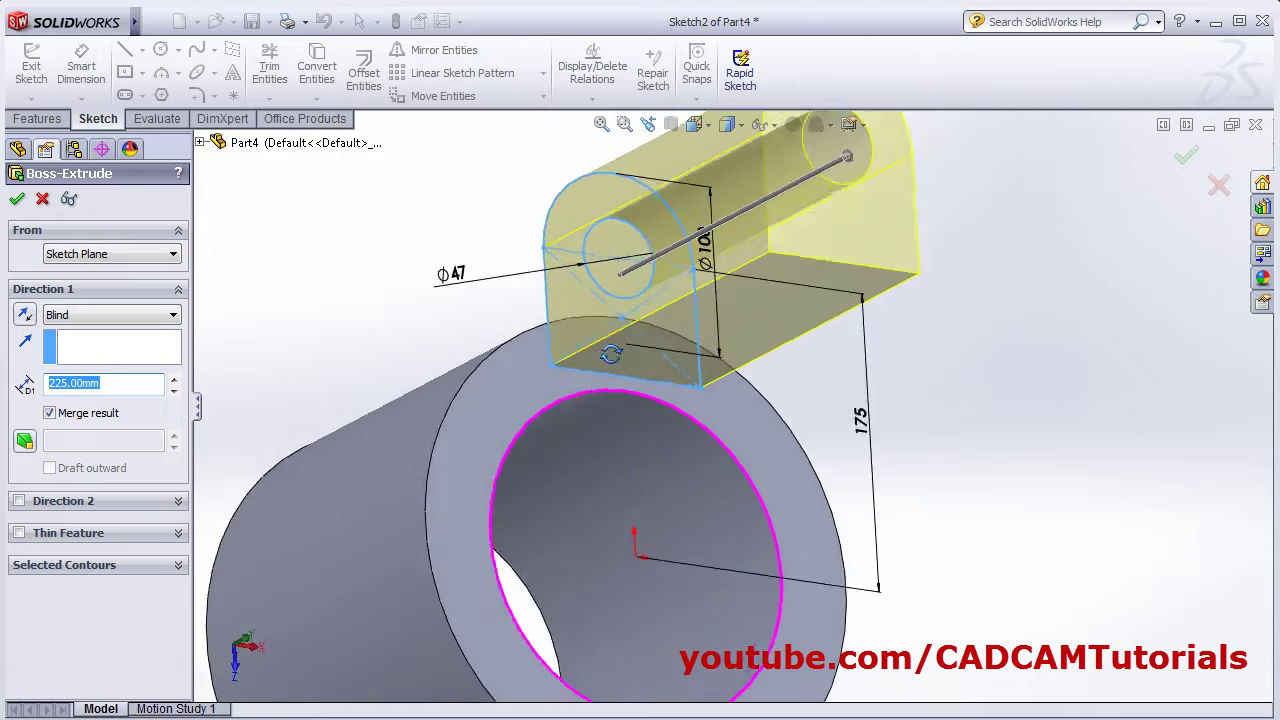
click(24, 316)
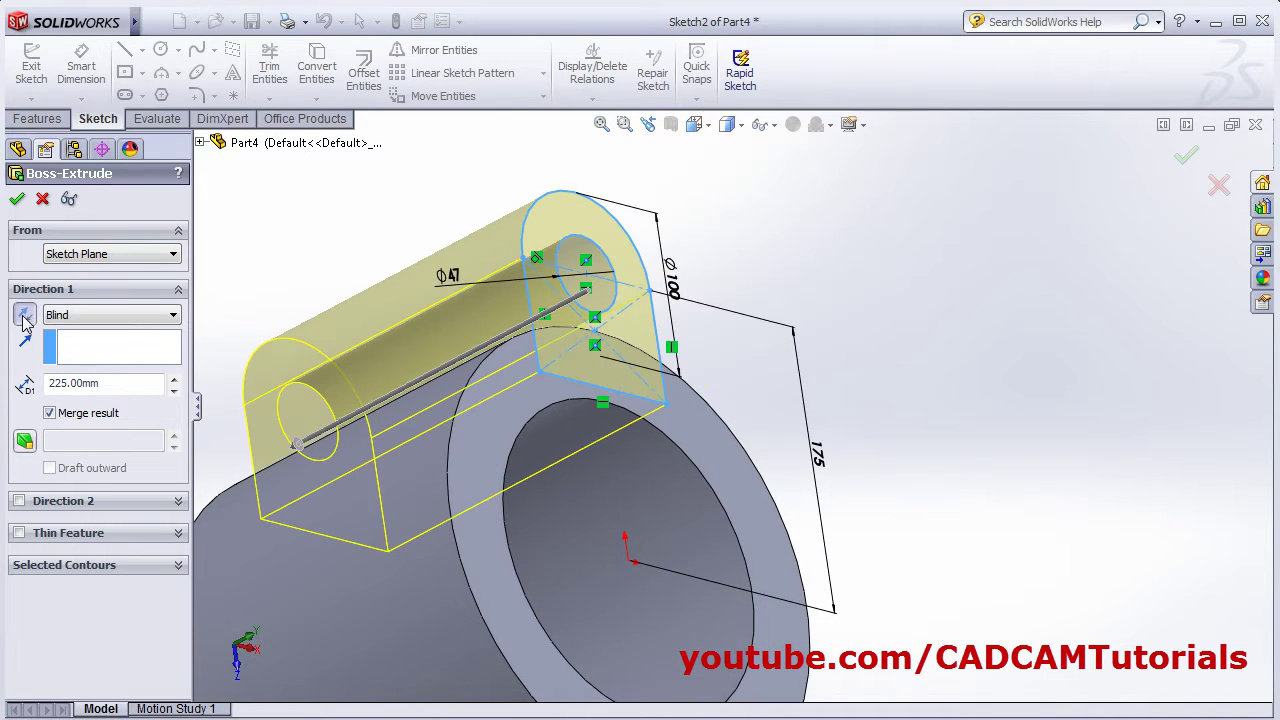
double_click(107, 383)
key(alt+Tab)
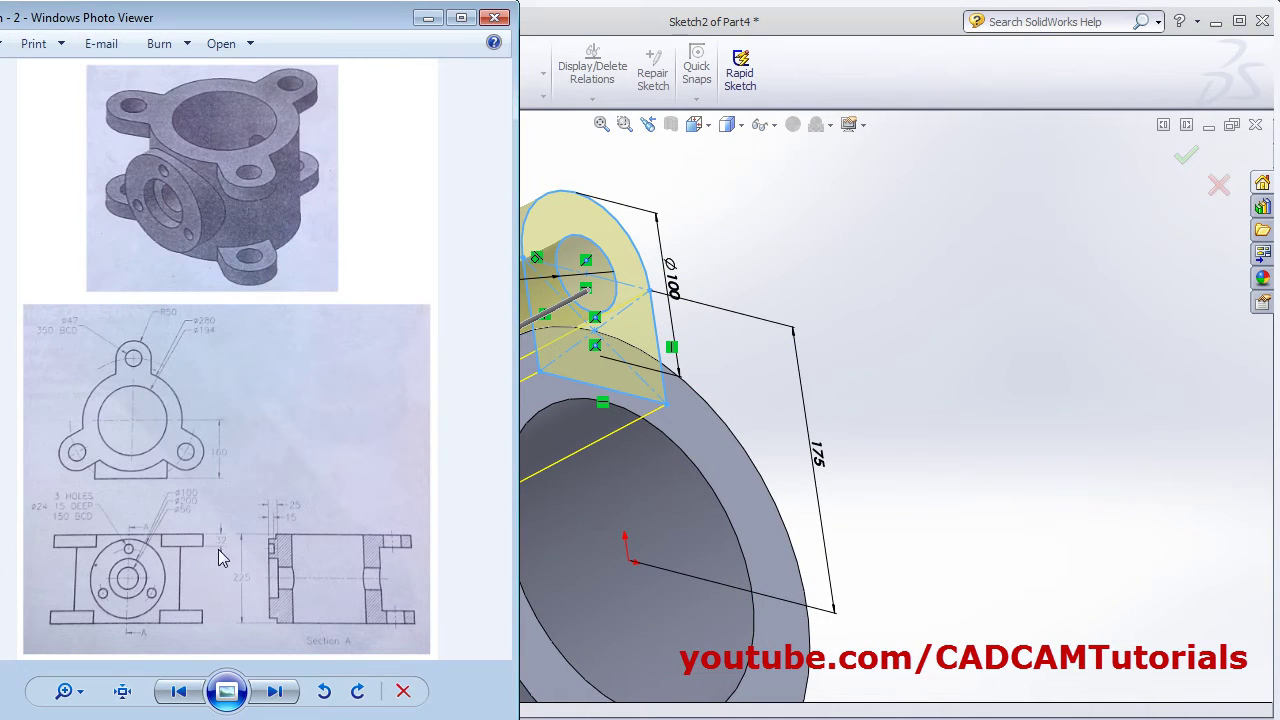
key(alt+Tab)
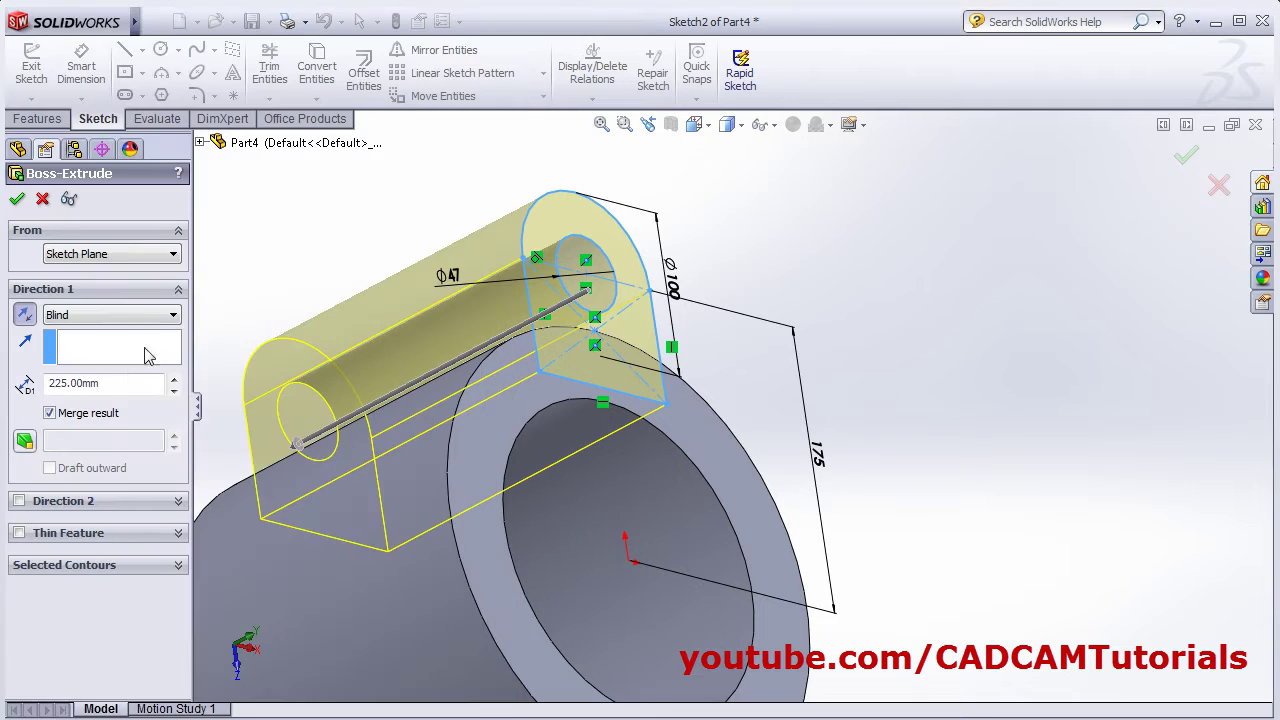
double_click(107, 384)
text(32)
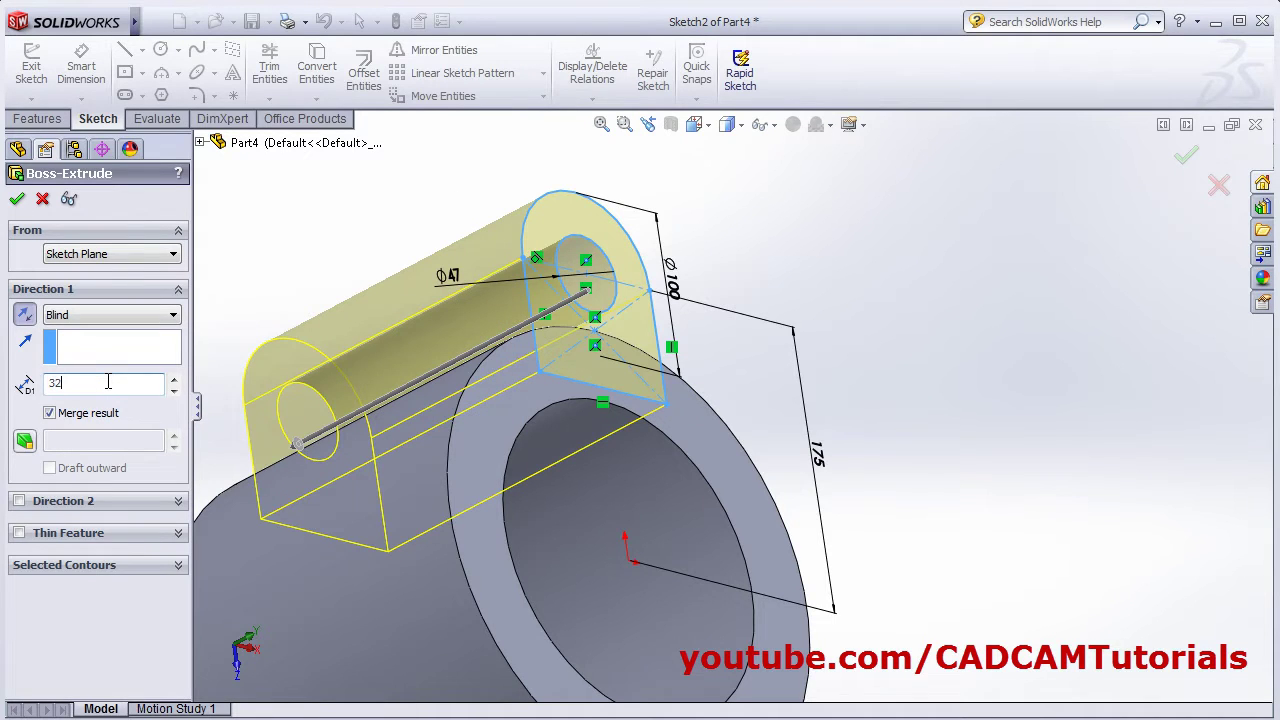
key(Return)
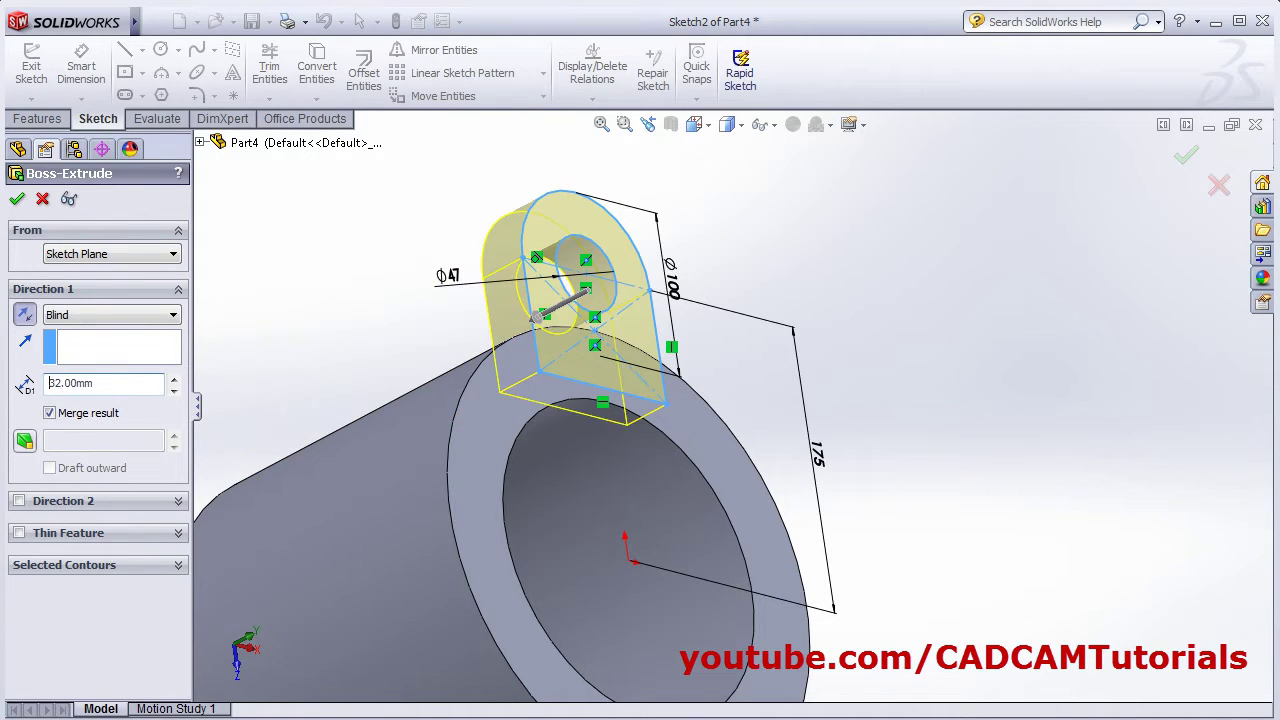
click(17, 198)
Step: Set up a circular pattern with the lug extrusion as the feature to repeat
middle_drag(444, 313, 655, 420)
middle_drag(620, 586, 600, 388)
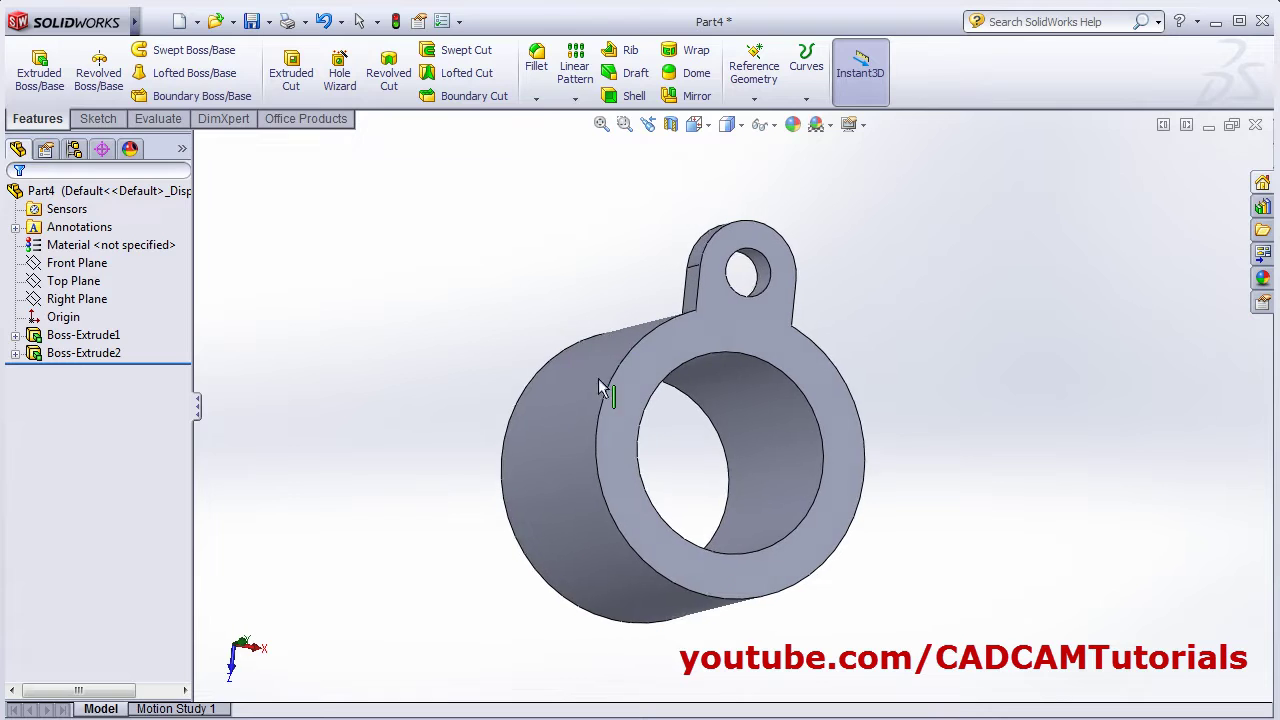
click(575, 98)
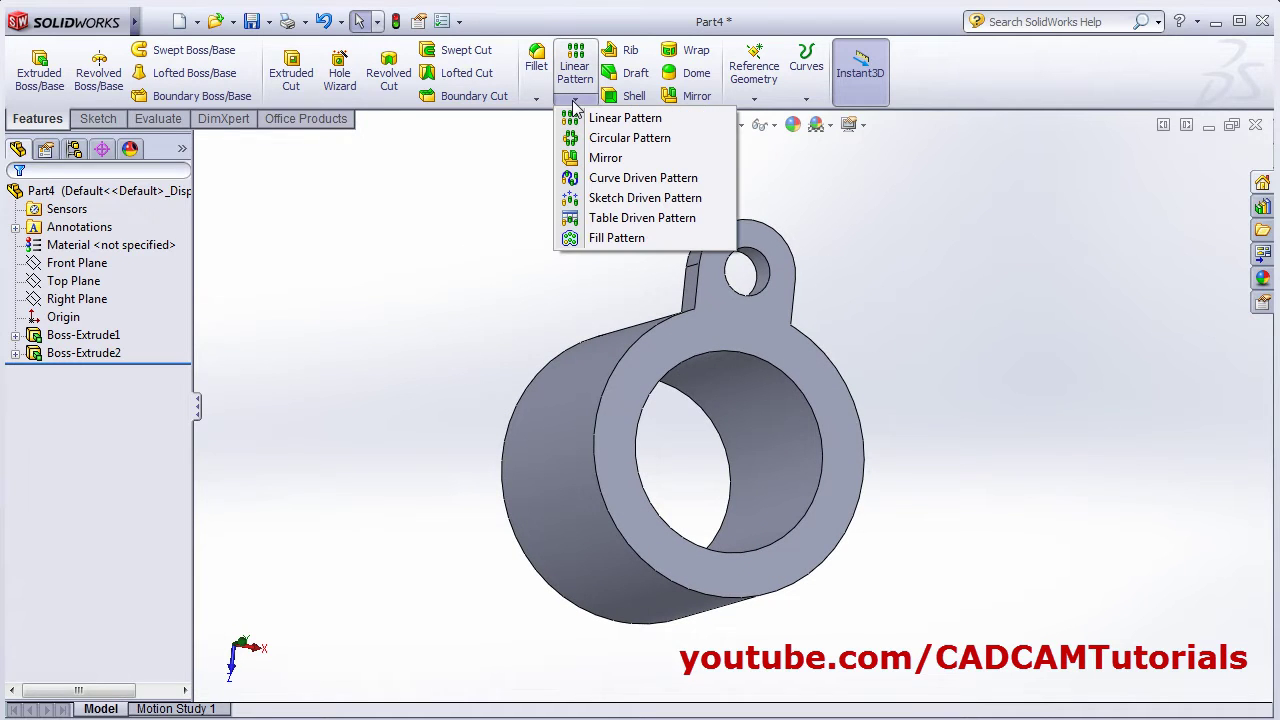
click(616, 140)
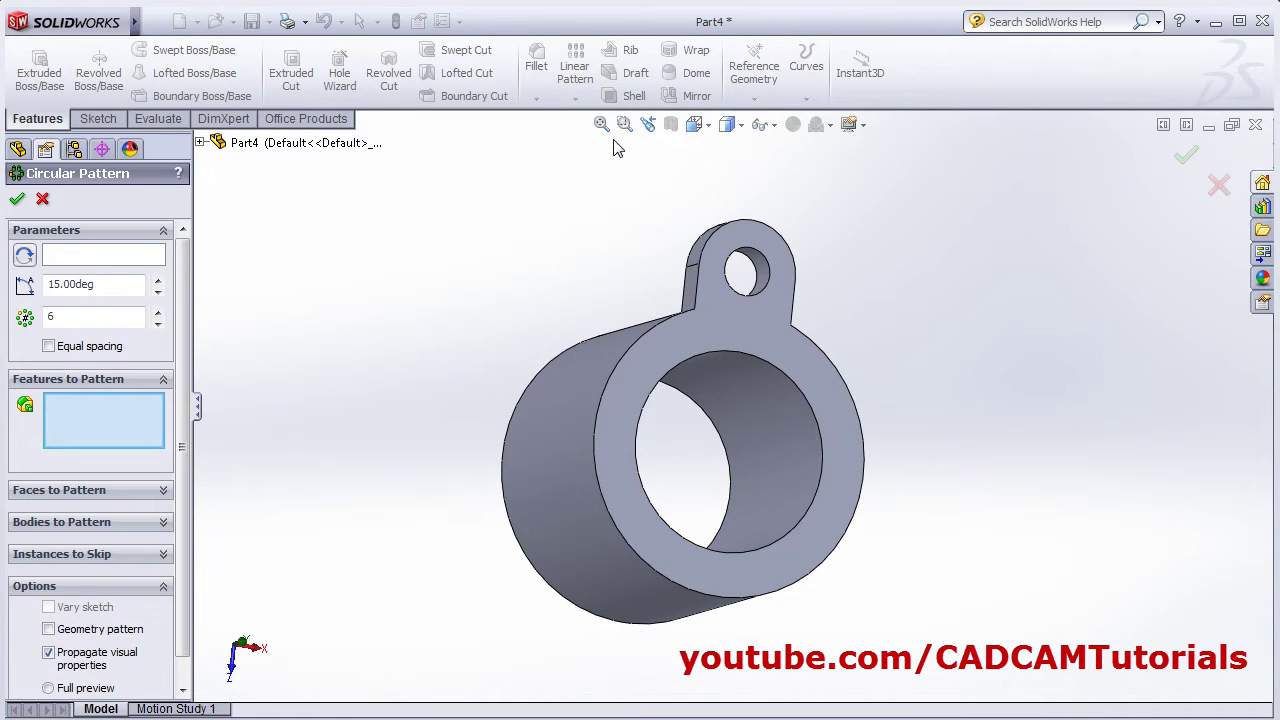
middle_drag(268, 290, 246, 183)
click(201, 143)
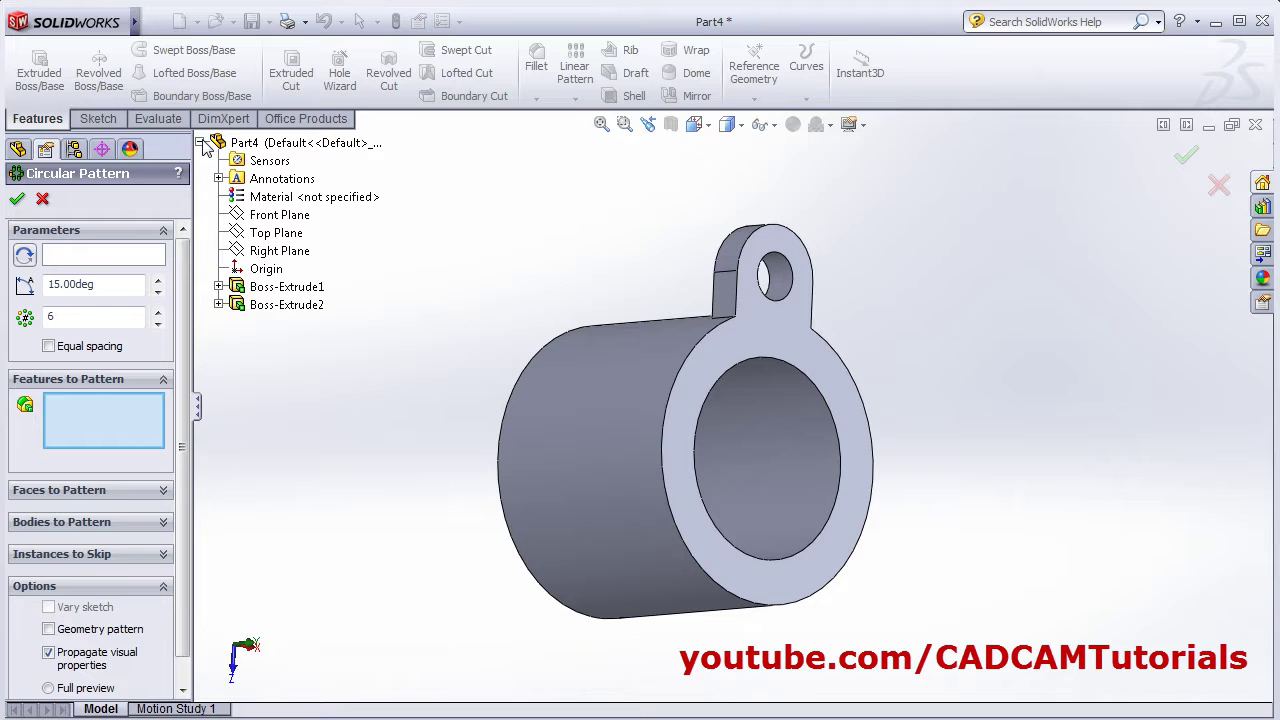
click(287, 306)
middle_drag(499, 349, 454, 323)
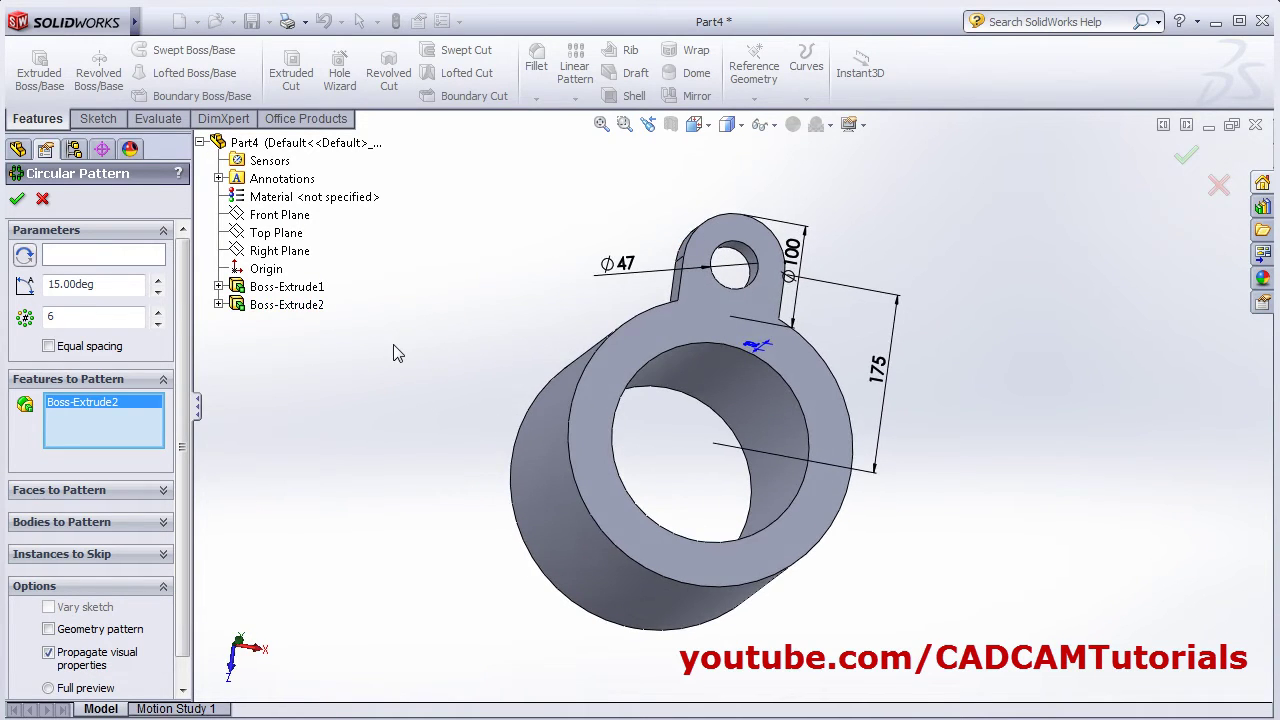
Step: Use the cylinder's outer face as the pattern axis and create three equally spaced lug instances over 360 degrees
click(80, 256)
middle_drag(389, 430, 434, 371)
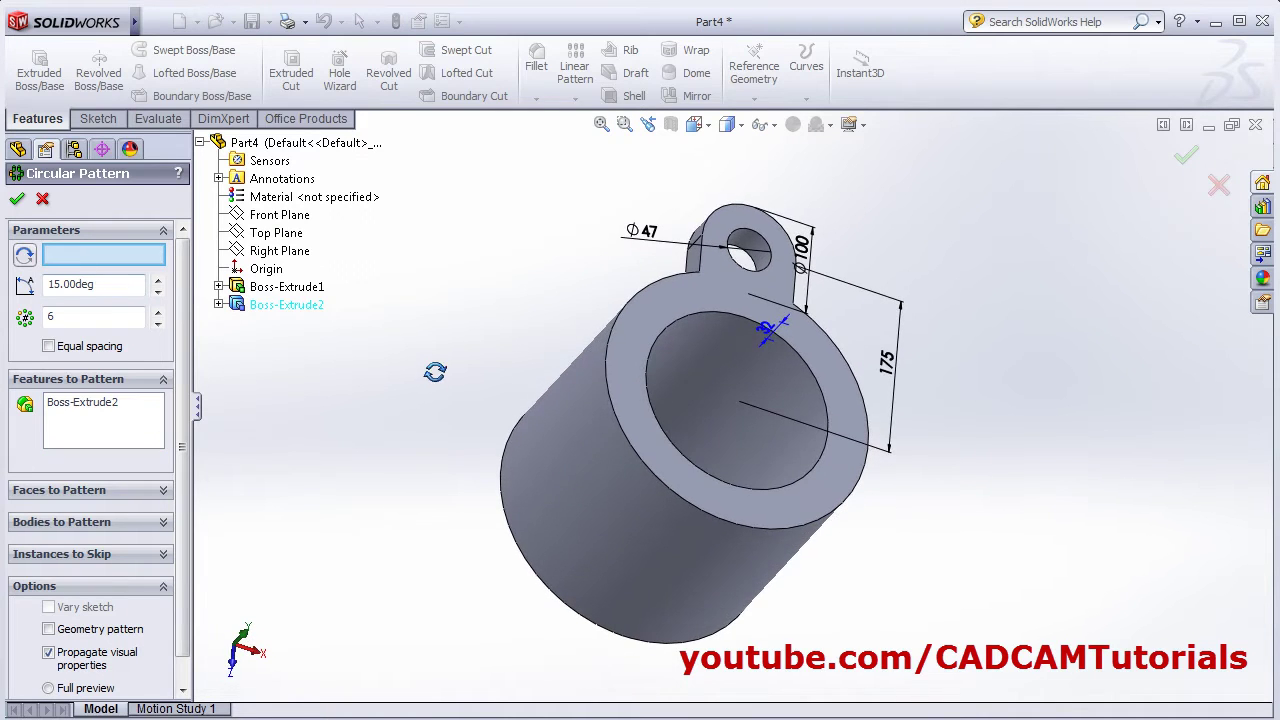
click(671, 558)
middle_drag(408, 486, 340, 488)
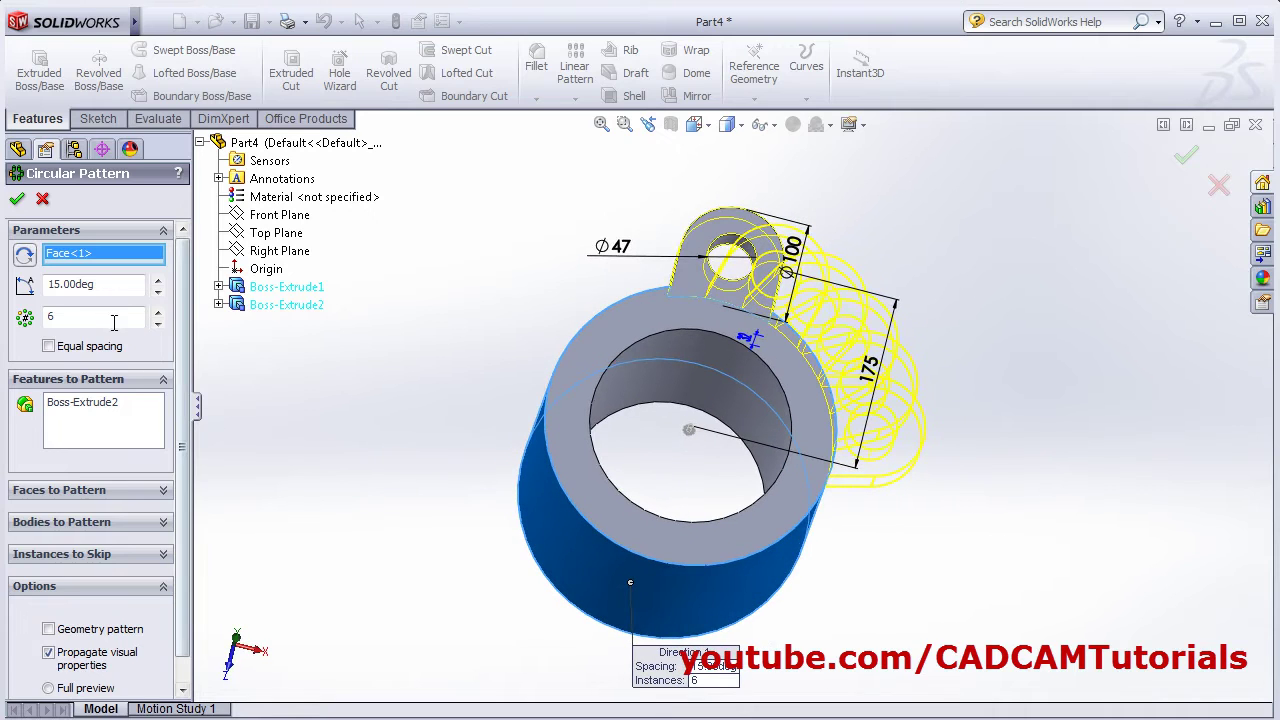
click(48, 347)
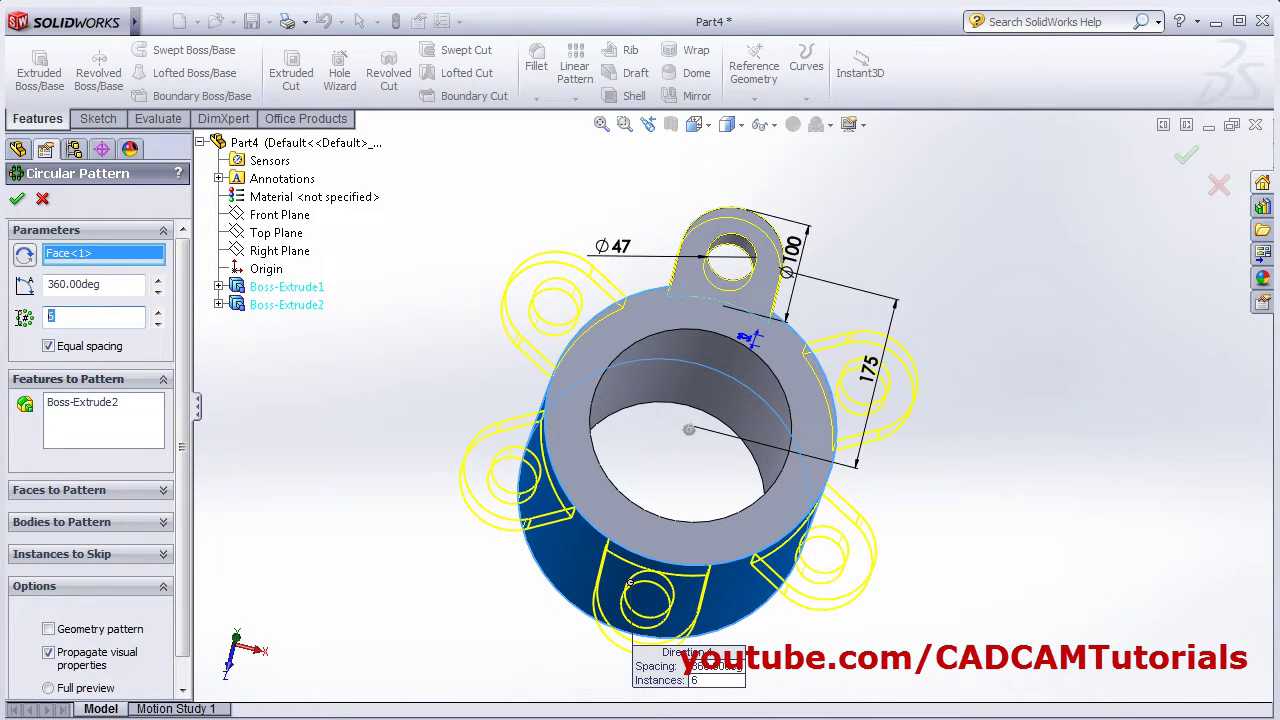
text(3)
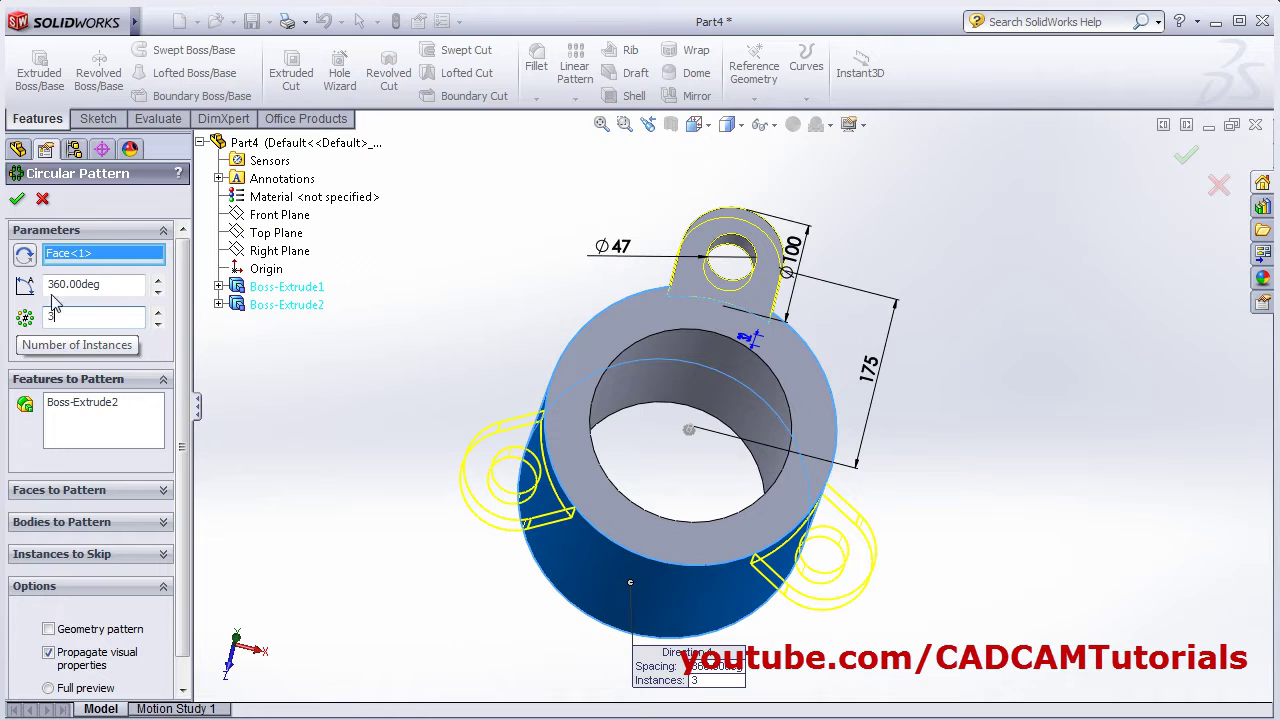
click(17, 198)
Step: Create a reference plane midway between the cylinder's two end faces
middle_drag(379, 477, 532, 335)
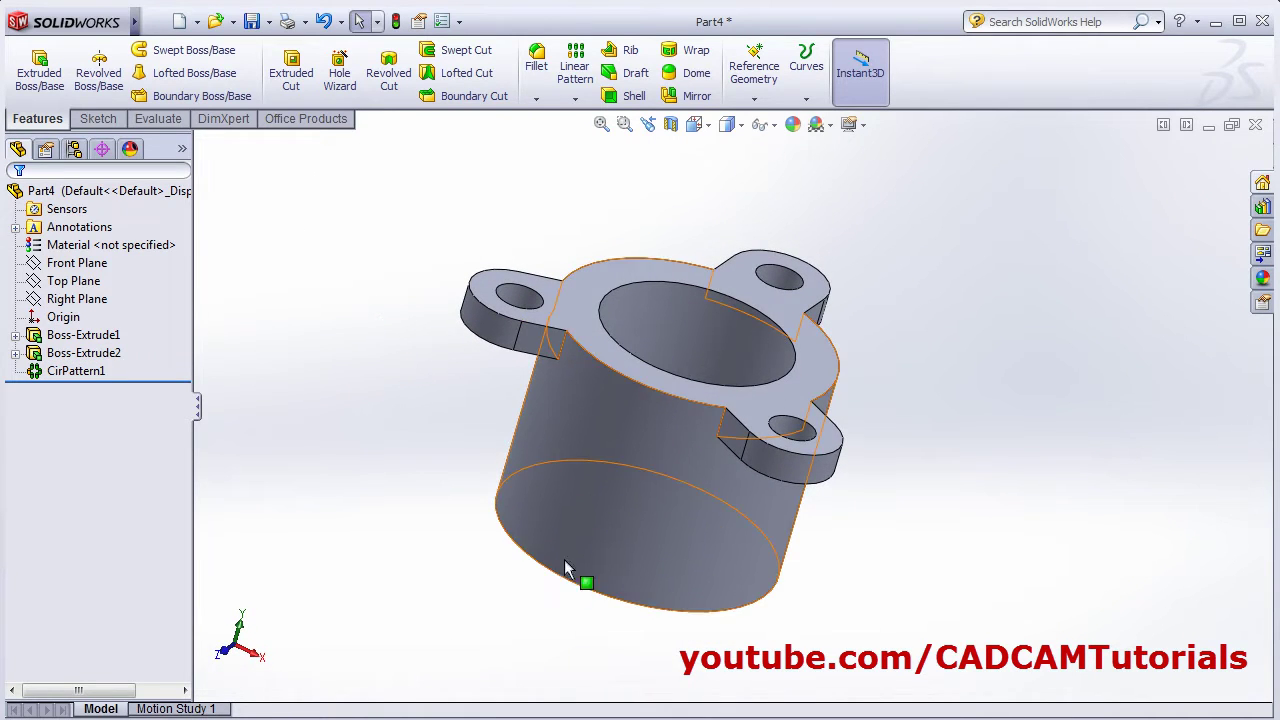
middle_drag(686, 614, 536, 418)
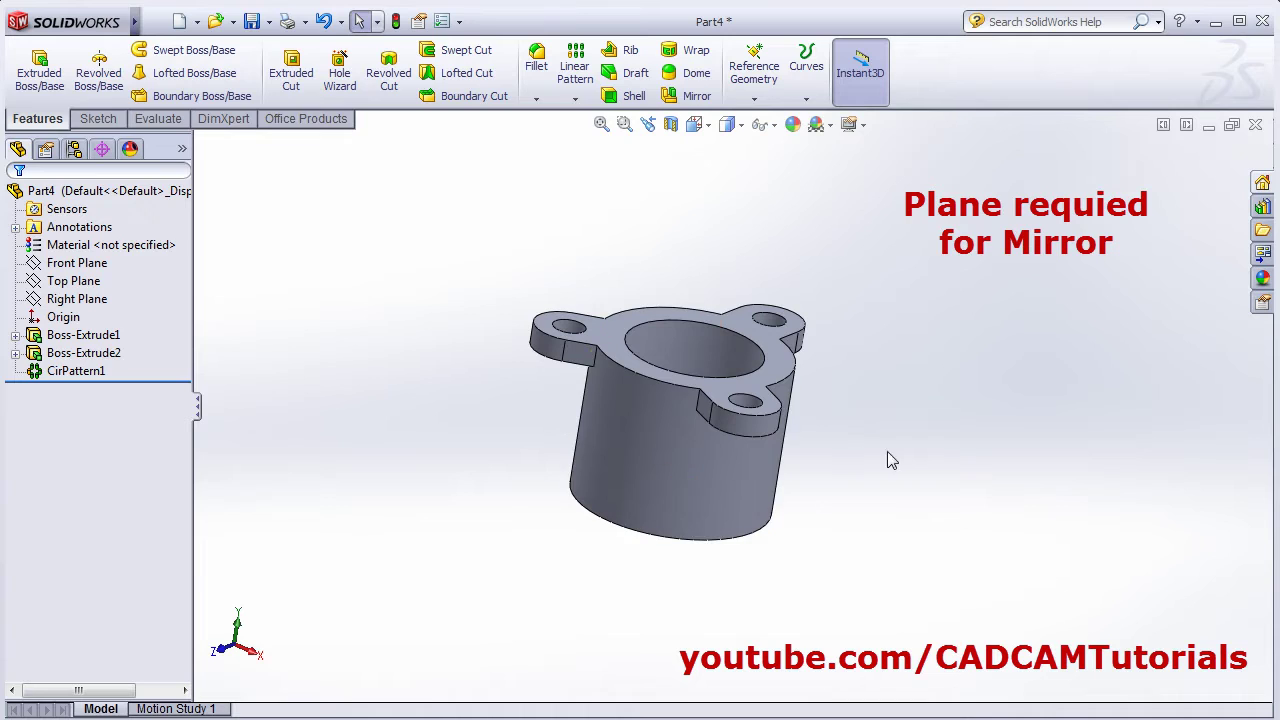
click(756, 100)
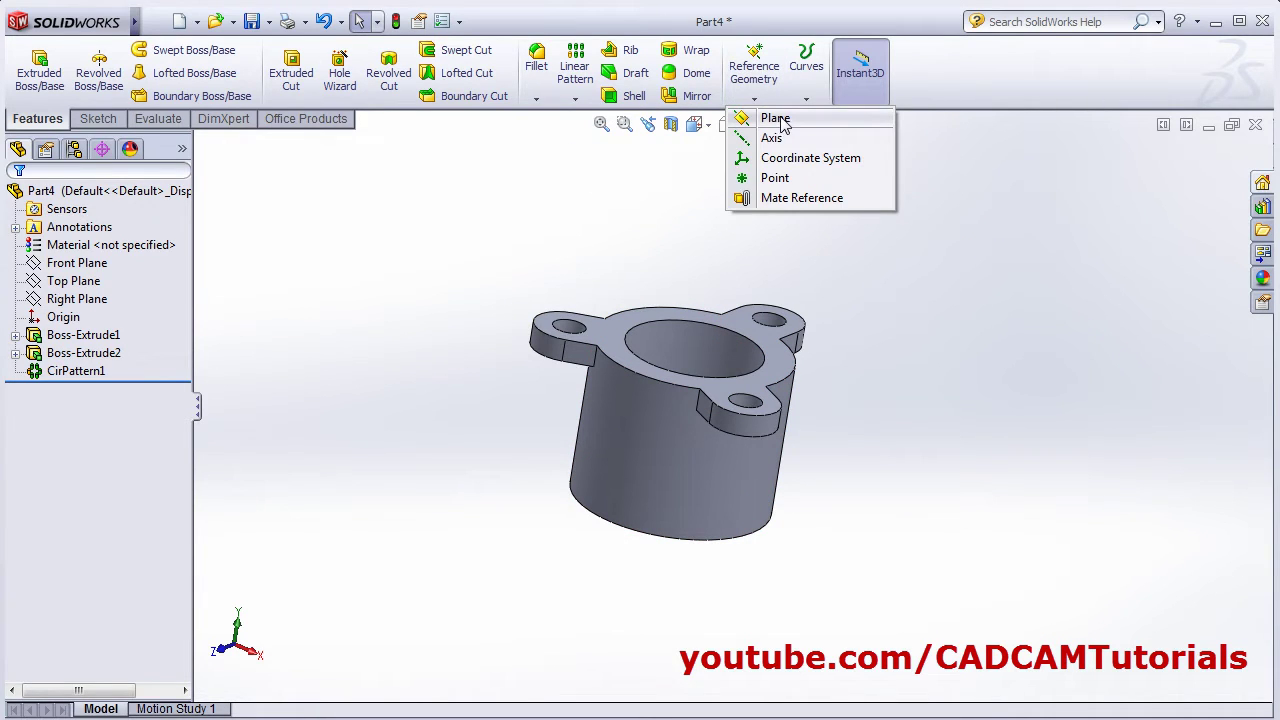
click(779, 122)
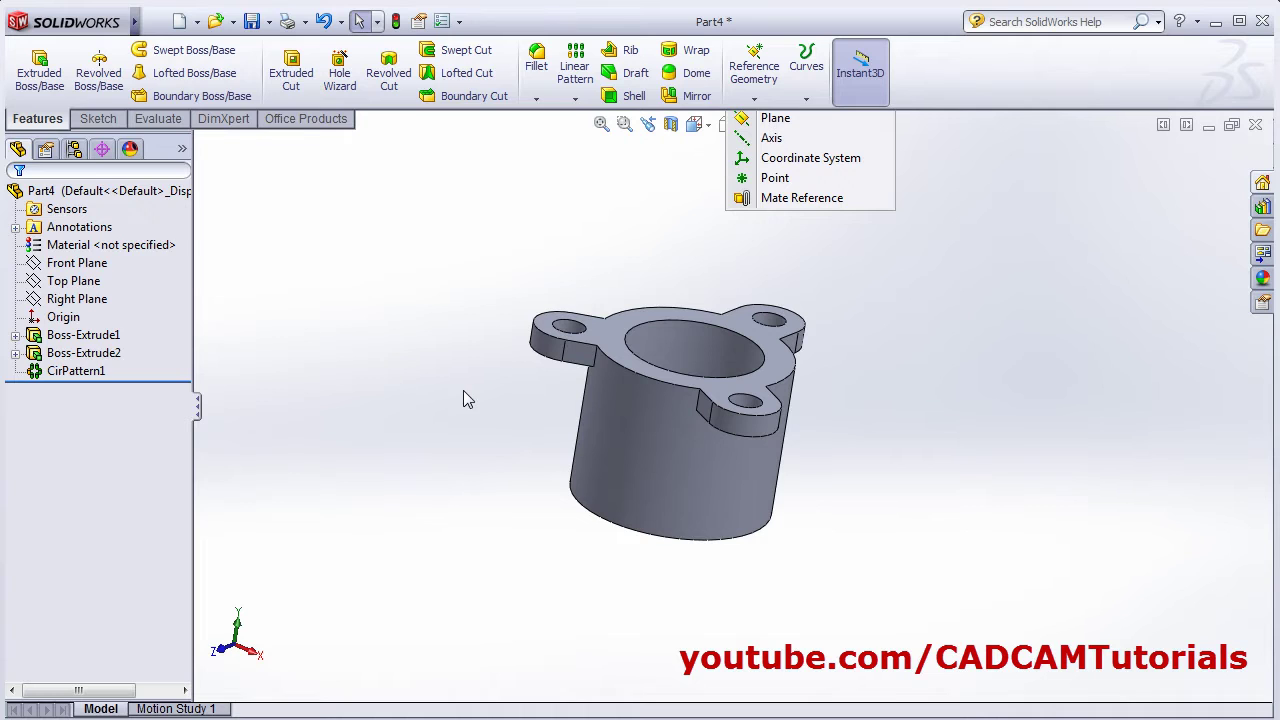
click(619, 341)
middle_drag(537, 517, 657, 508)
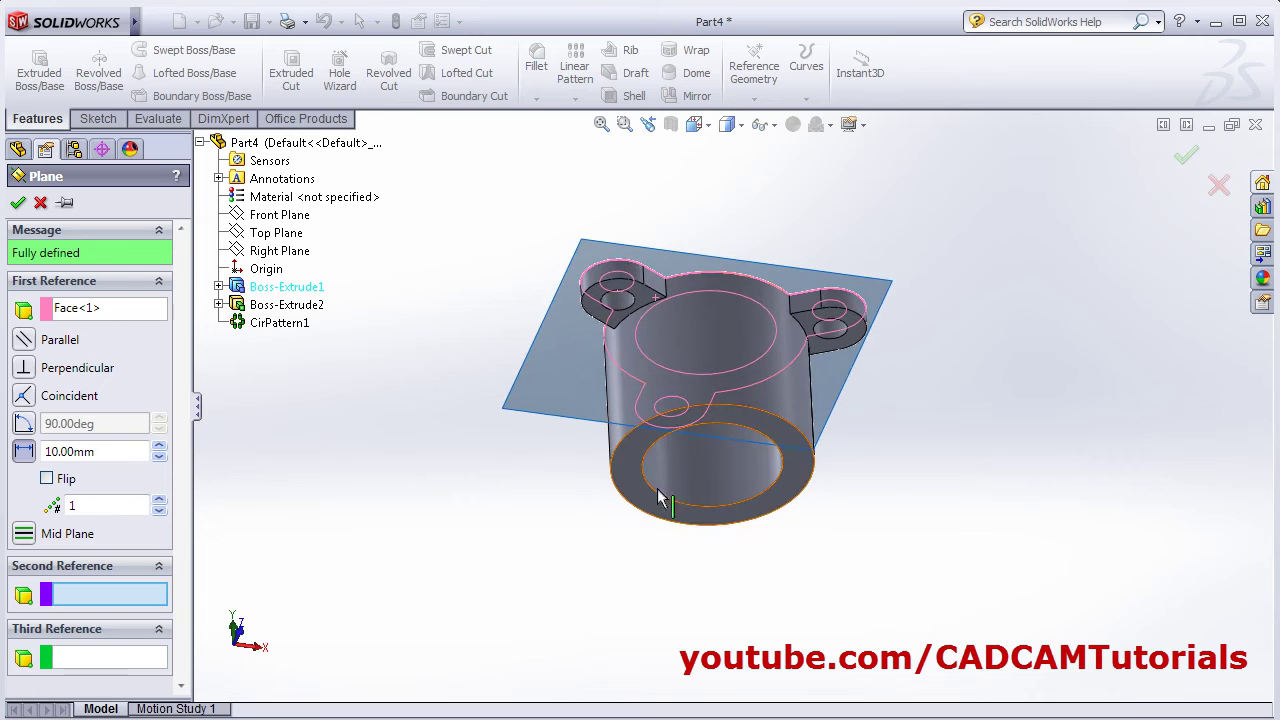
click(790, 483)
middle_drag(477, 343, 550, 412)
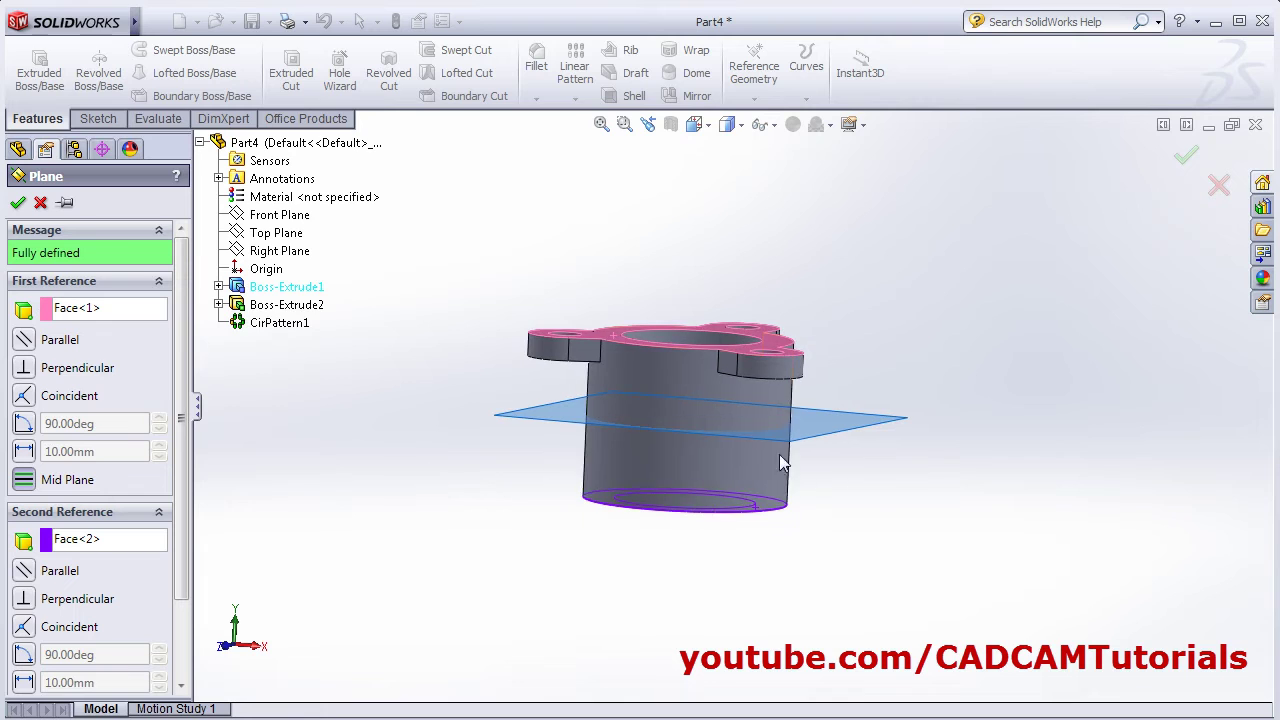
click(18, 203)
click(455, 521)
middle_drag(394, 423, 402, 478)
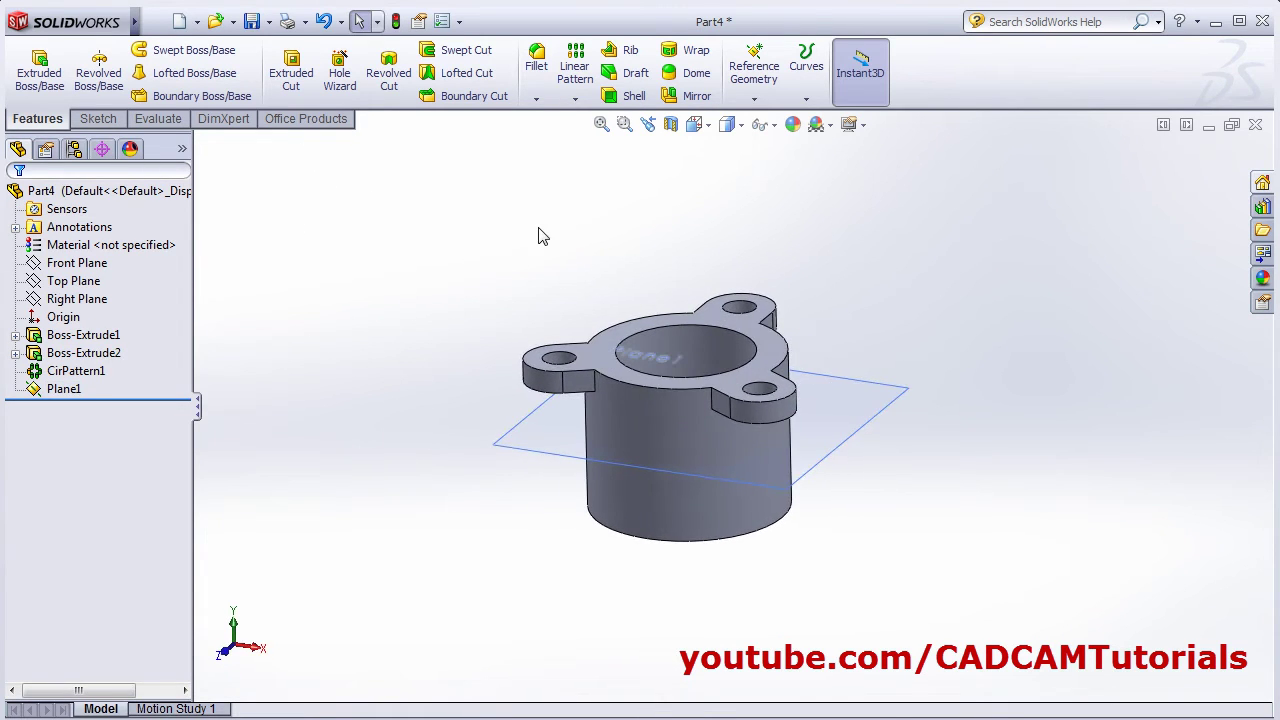
Step: Mirror the circular lug pattern about the mid plane onto the cylinder's other end
click(686, 100)
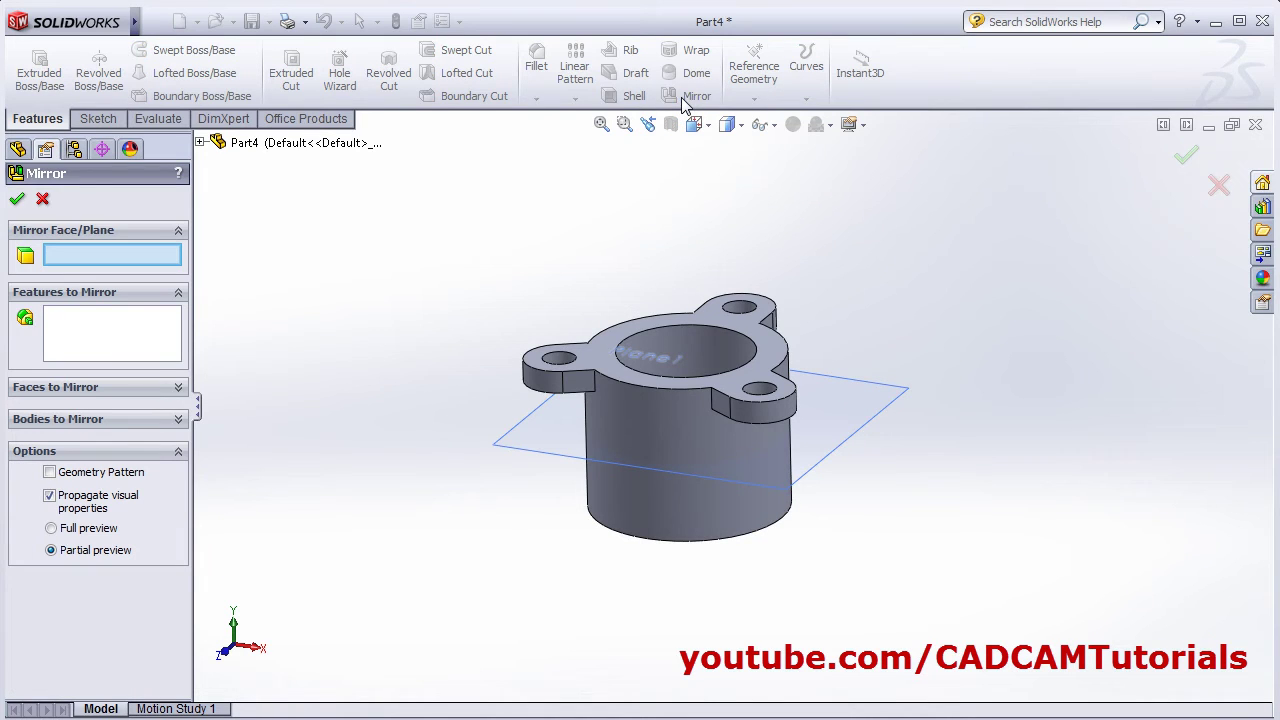
click(537, 460)
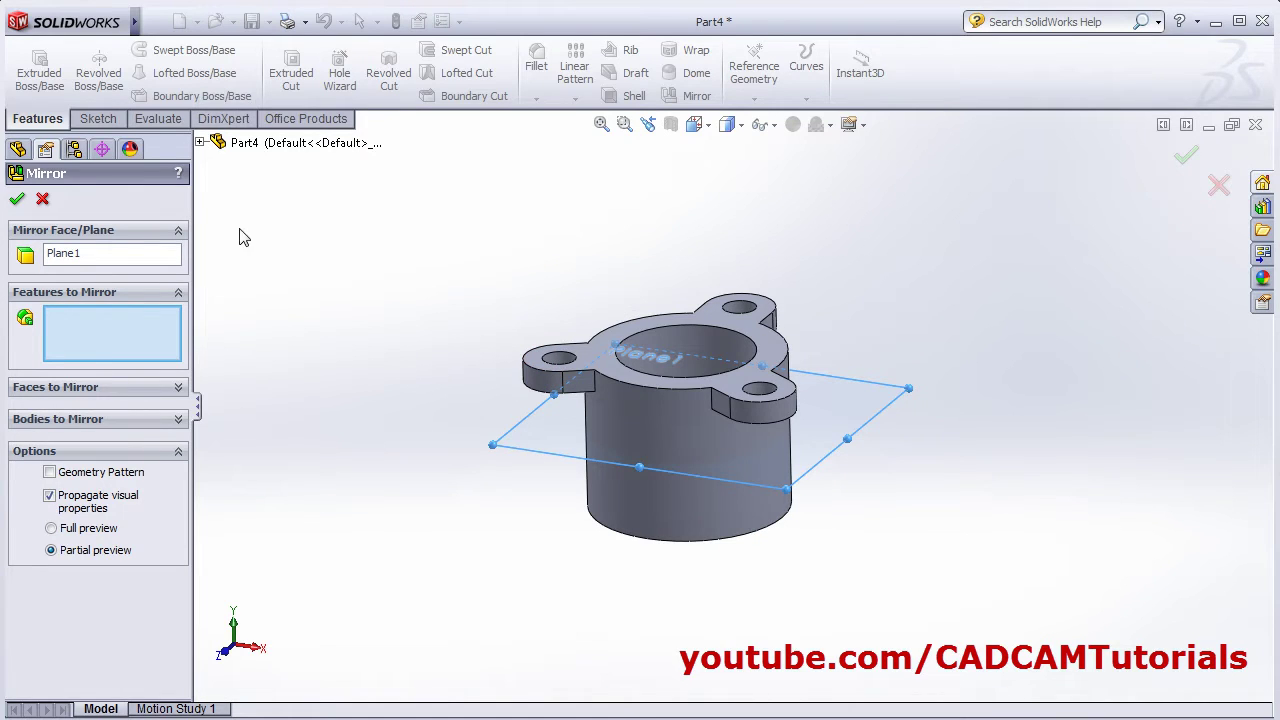
click(200, 143)
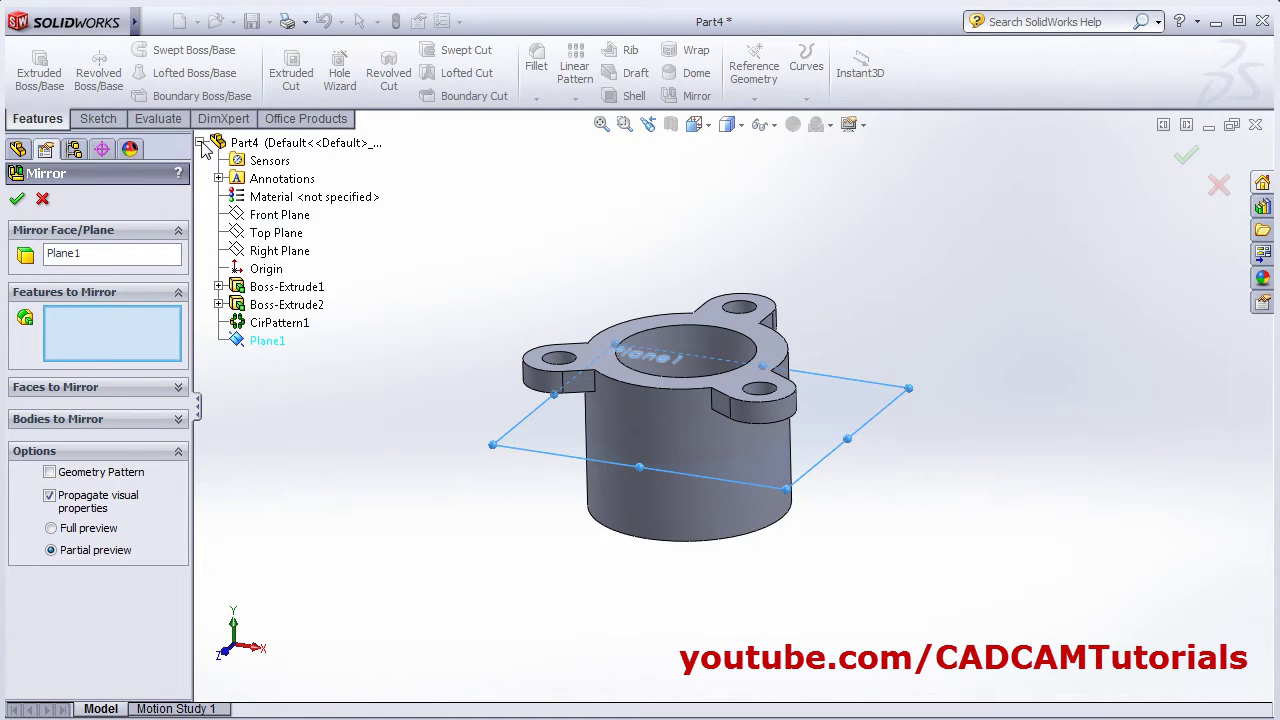
click(281, 333)
mouse_move(370, 470)
middle_down()
mouse_move(395, 478)
mouse_move(586, 351)
mouse_move(612, 494)
mouse_move(583, 523)
middle_up()
click(17, 199)
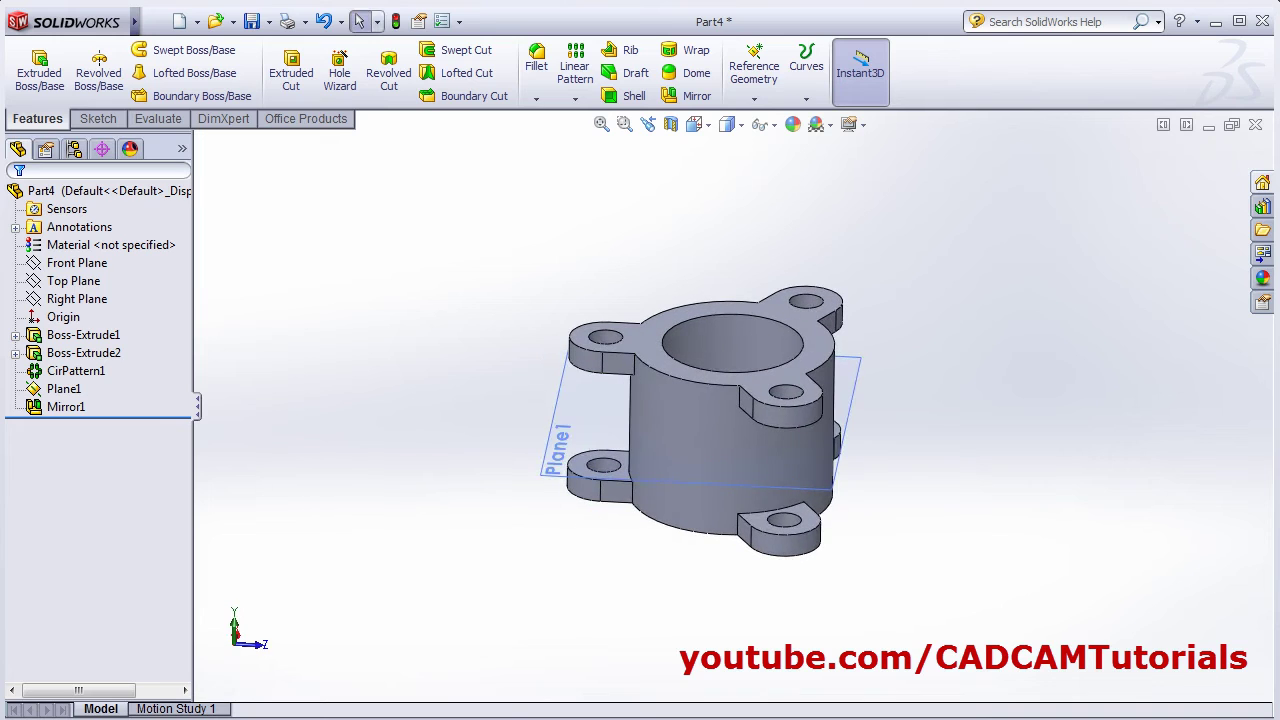
Step: Check the side boss's position in the reference drawing and create a plane offset 160 mm from the Front Plane
key(alt+Tab)
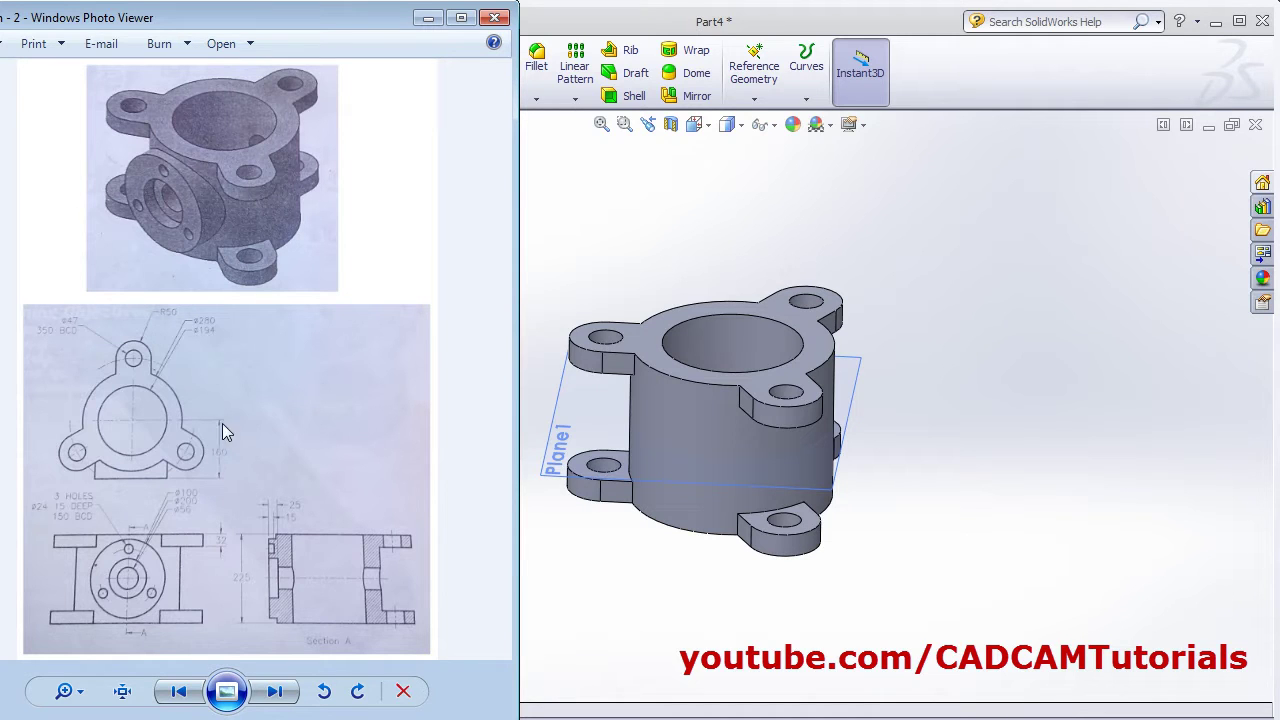
click(648, 600)
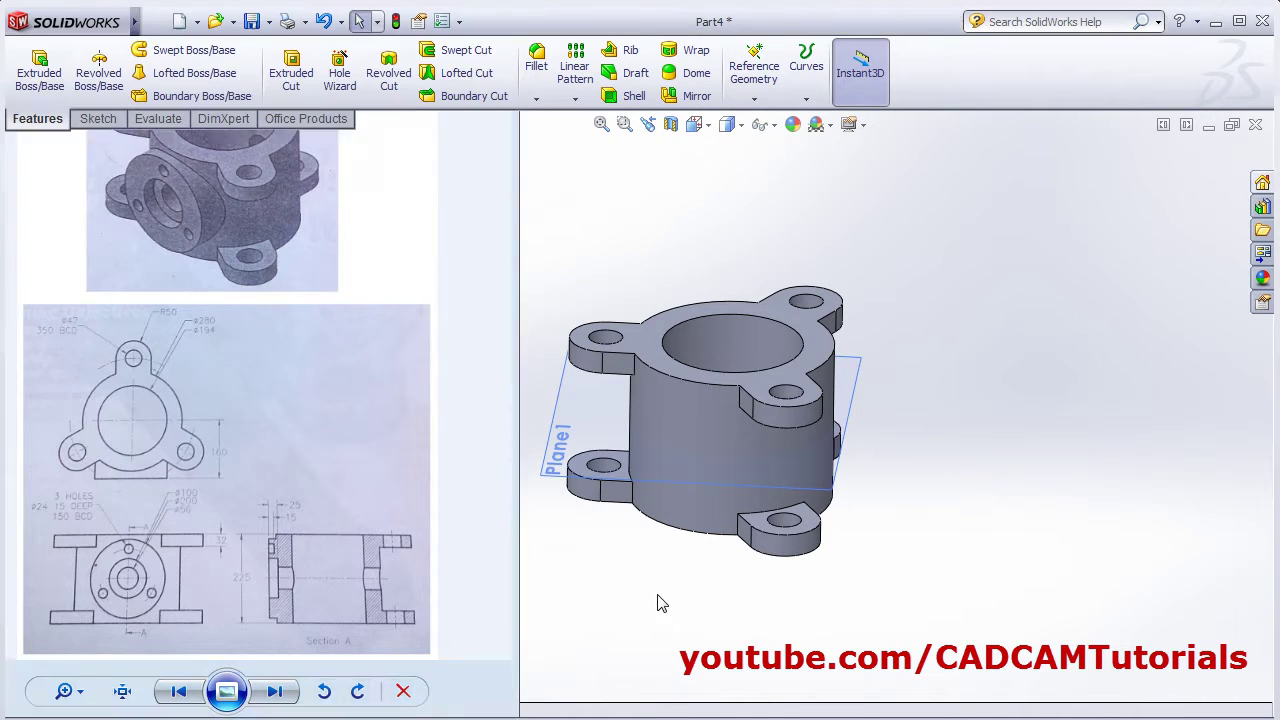
click(710, 127)
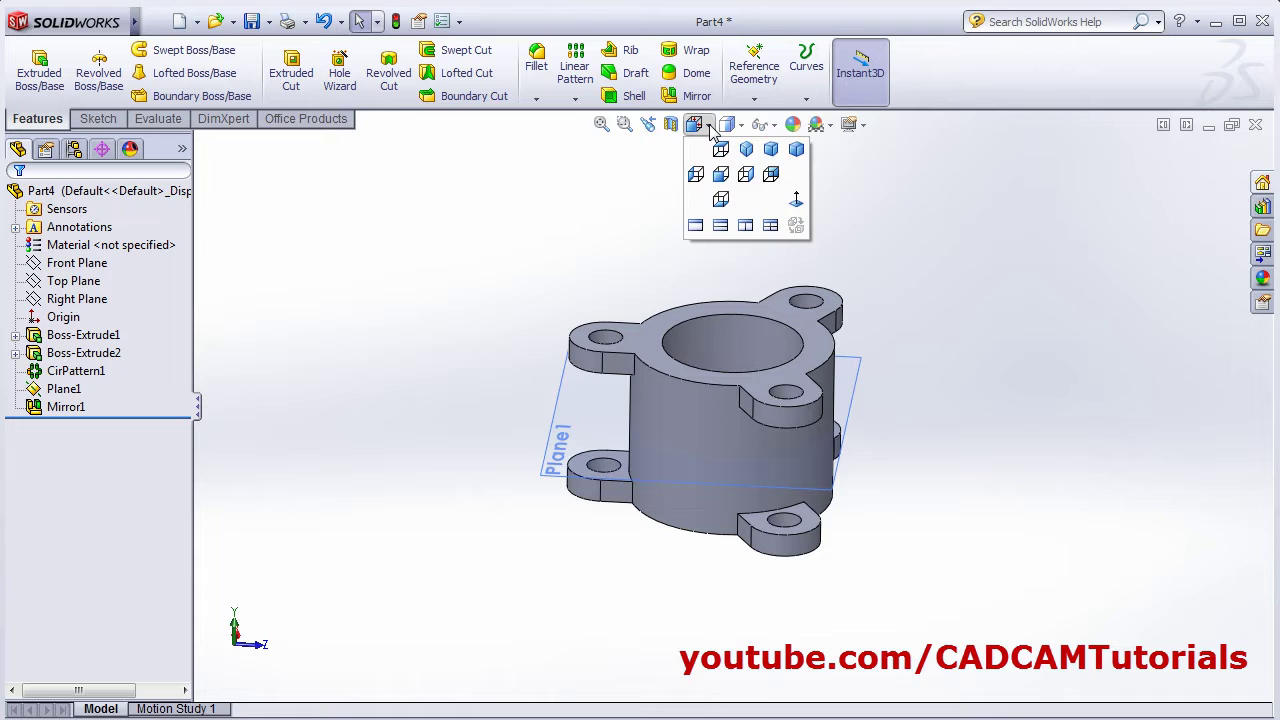
click(724, 172)
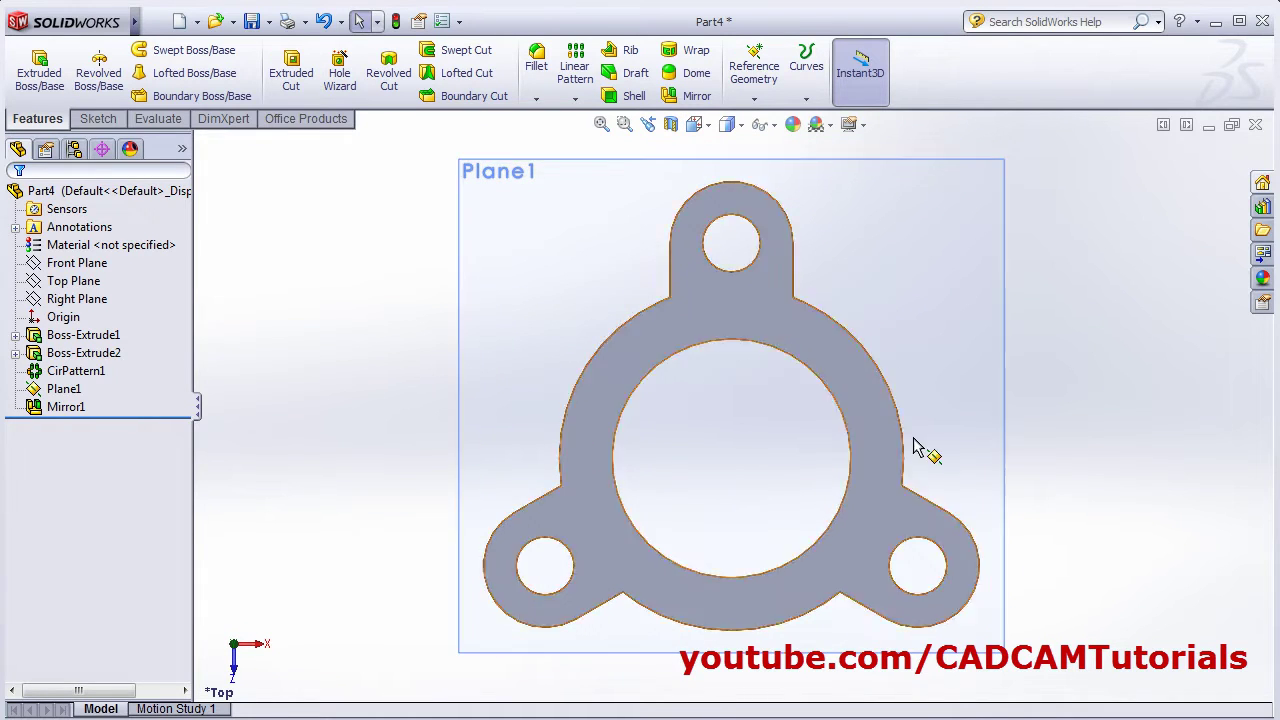
key(z)
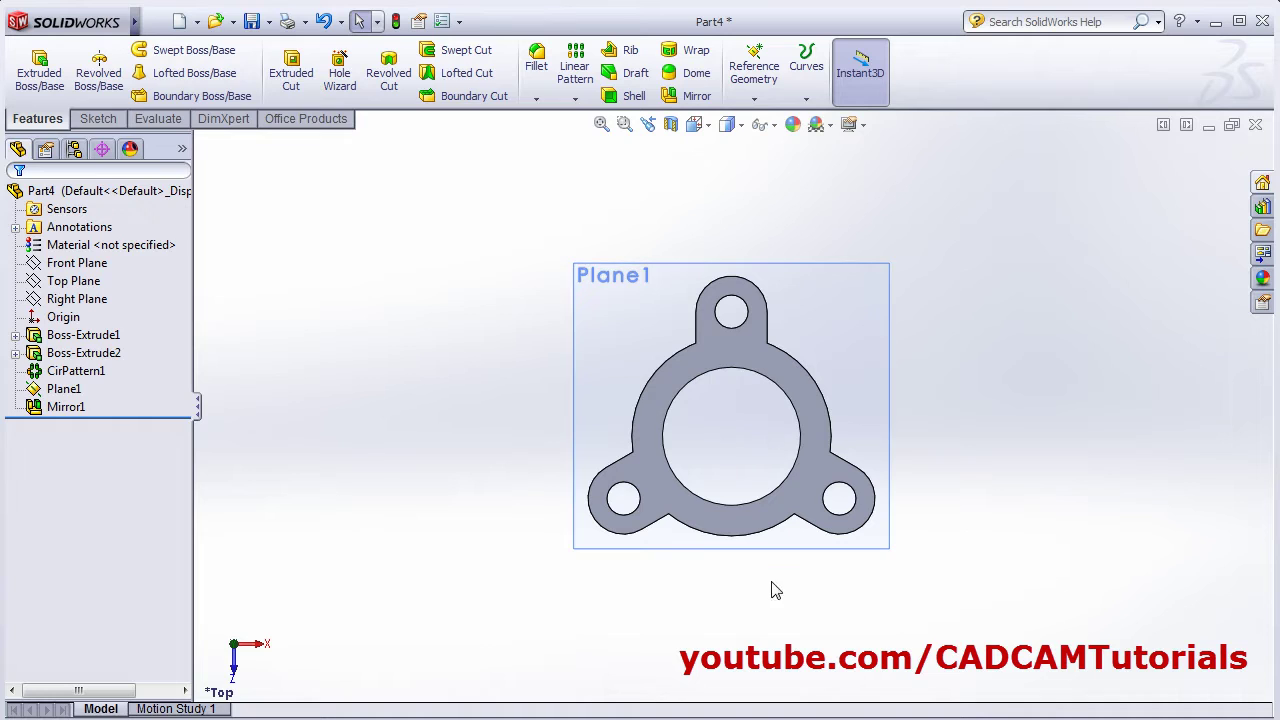
click(756, 100)
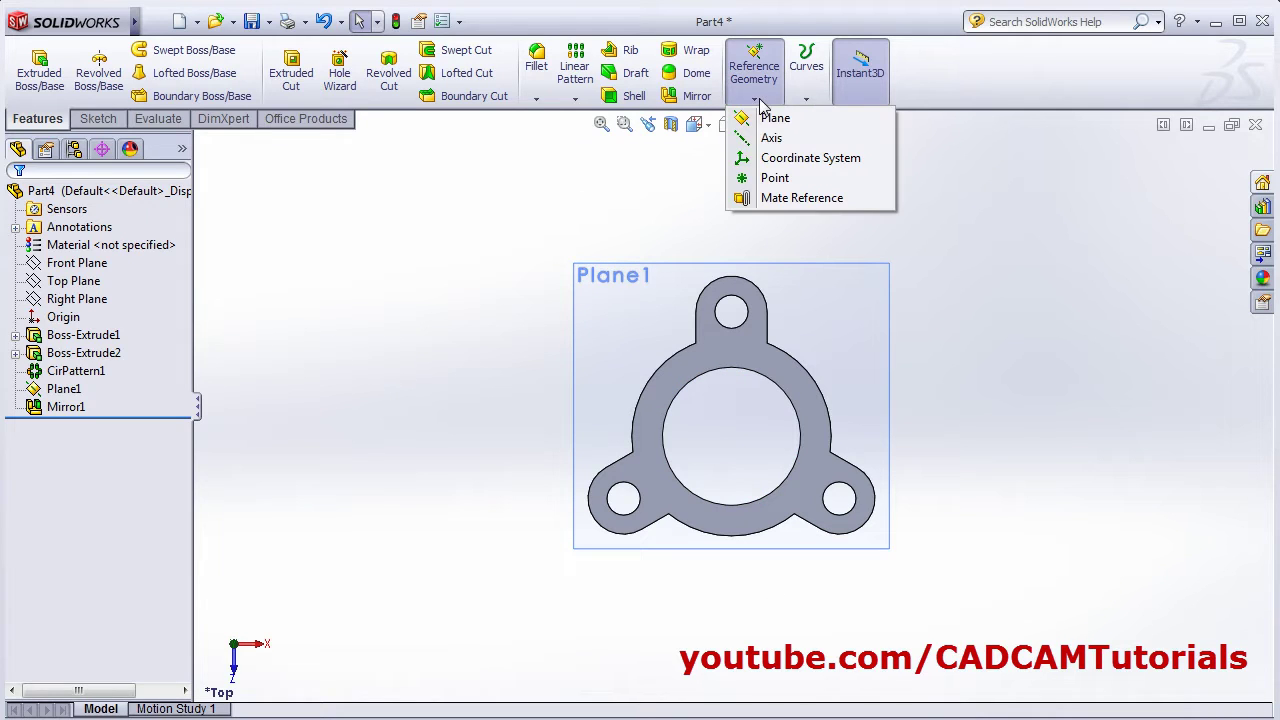
click(767, 116)
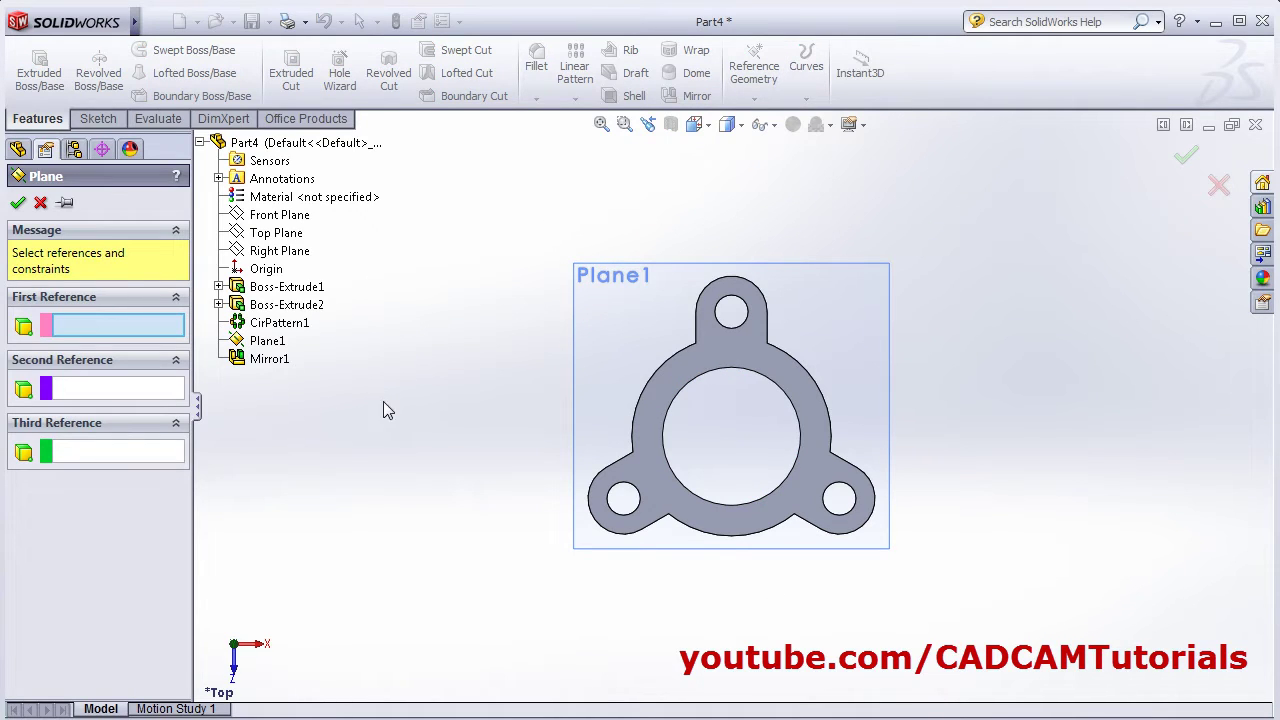
click(285, 217)
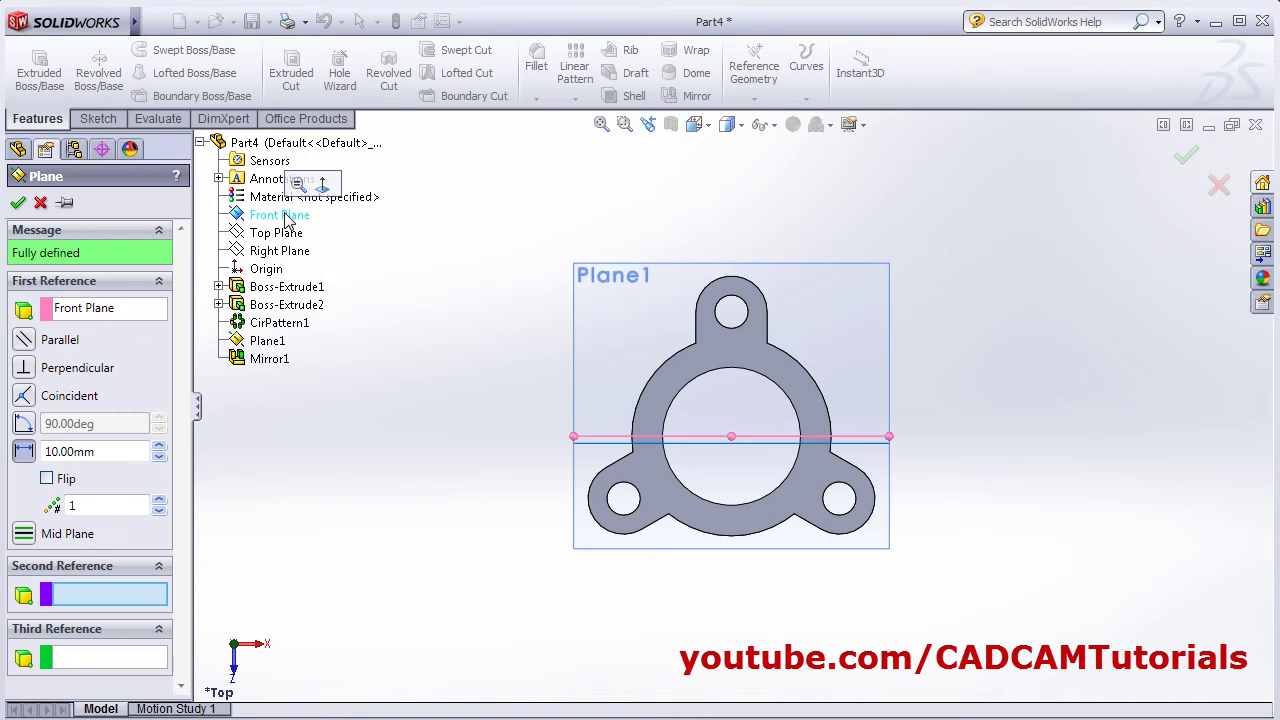
drag(119, 452, 38, 455)
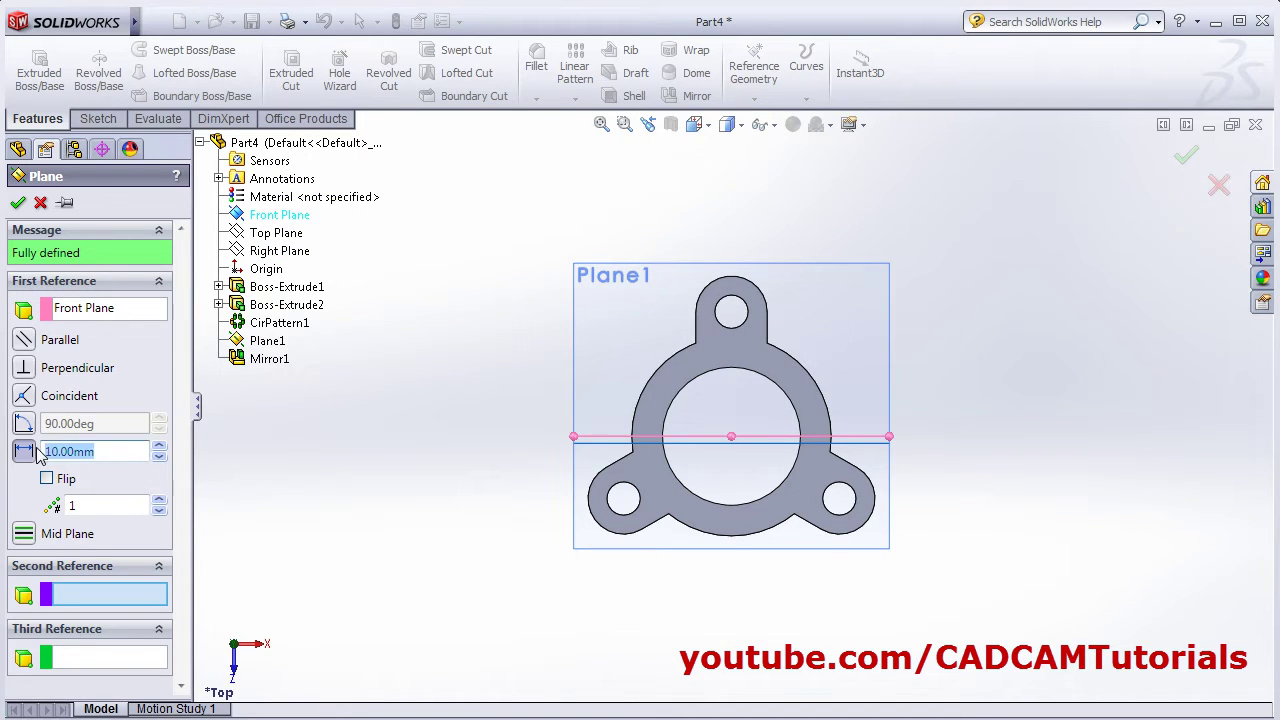
text(16)
key(Return)
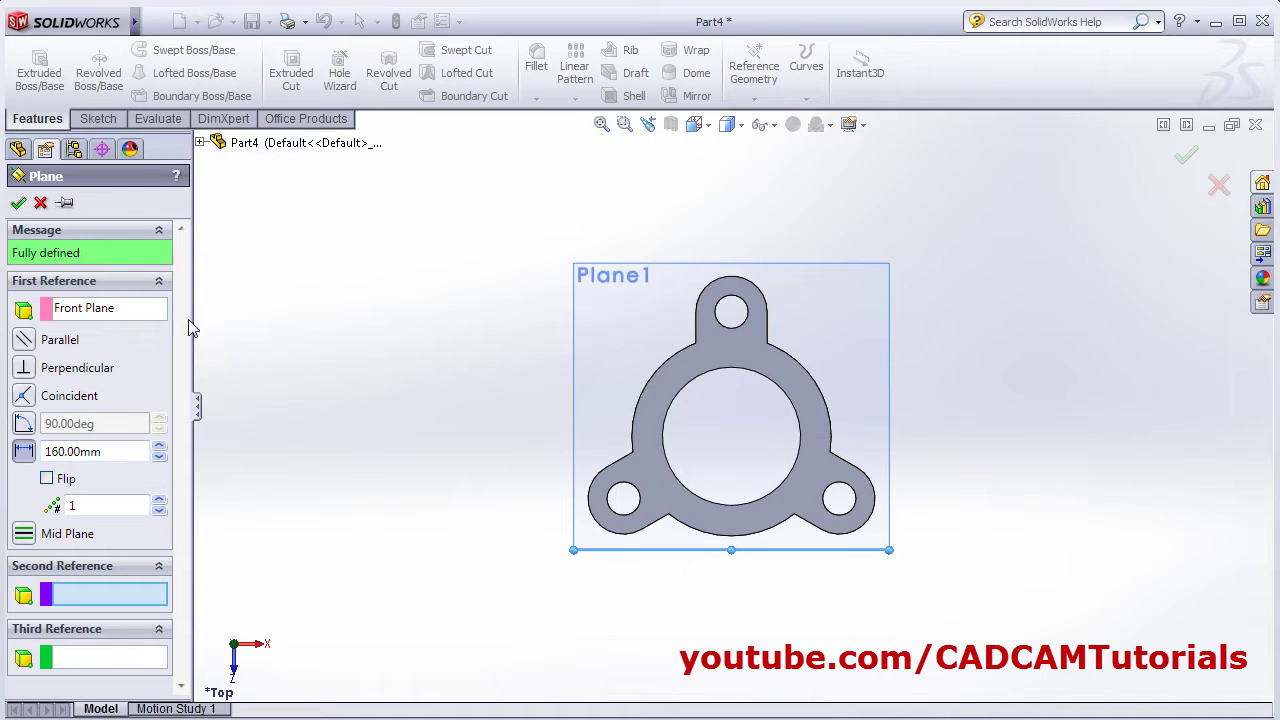
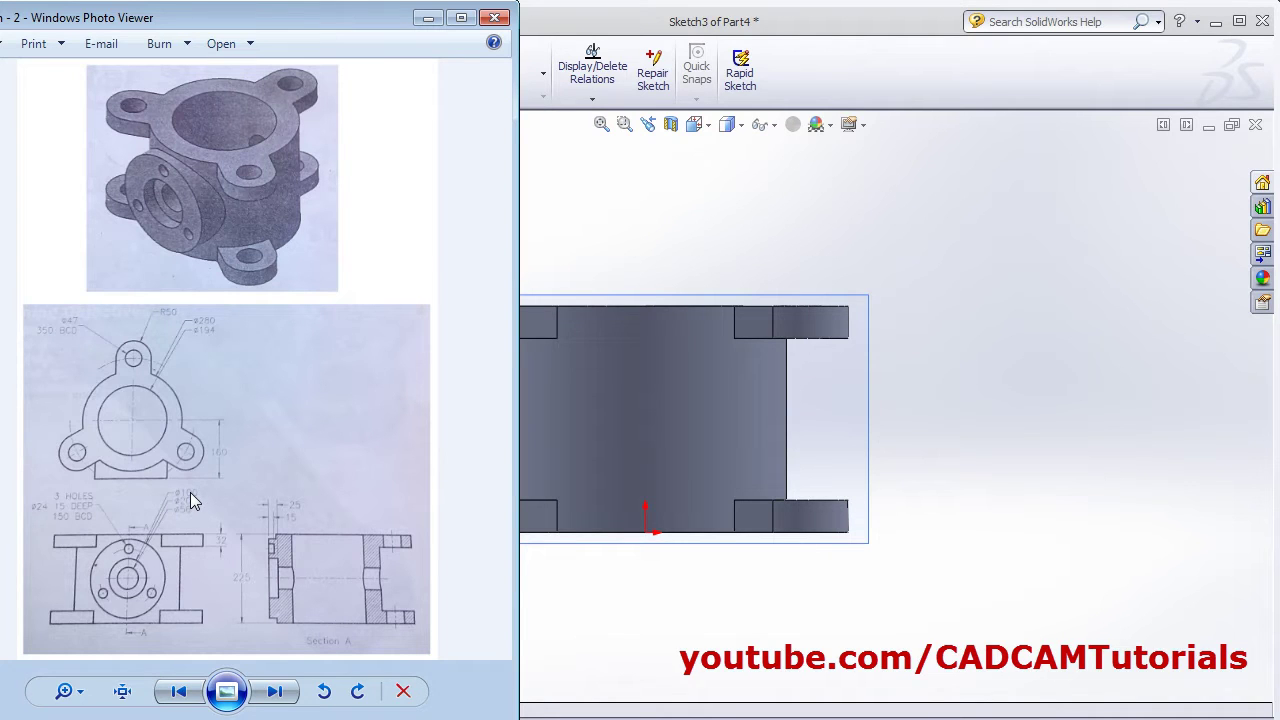
Step: Sketch a circle about 148 mm in diameter on the offset plane, centred directly above the origin near the cylinder's mid-height
click(926, 390)
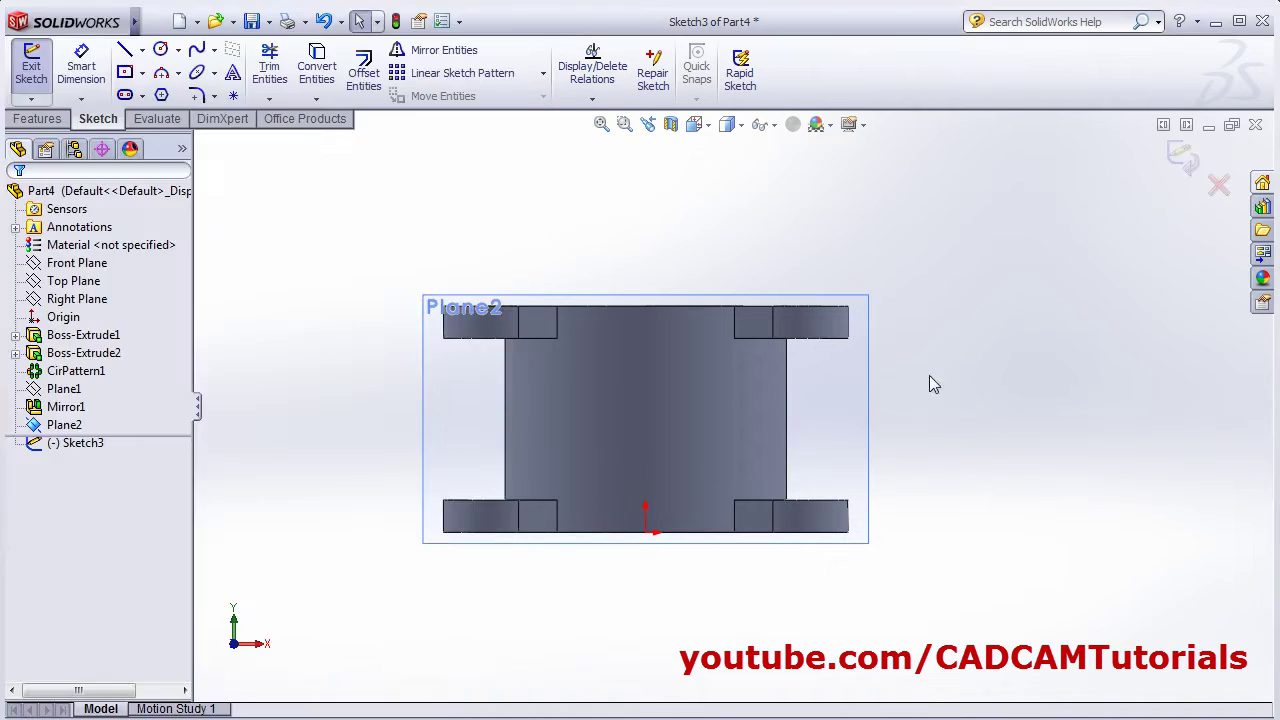
click(160, 49)
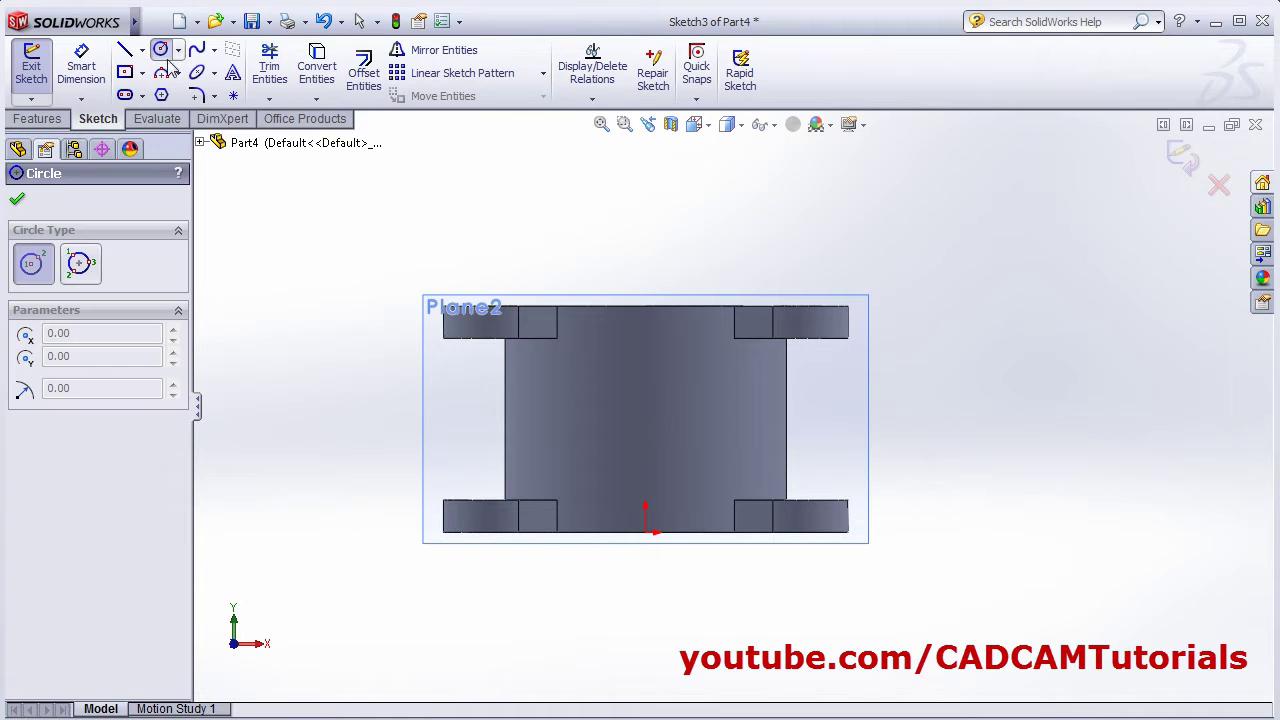
click(645, 417)
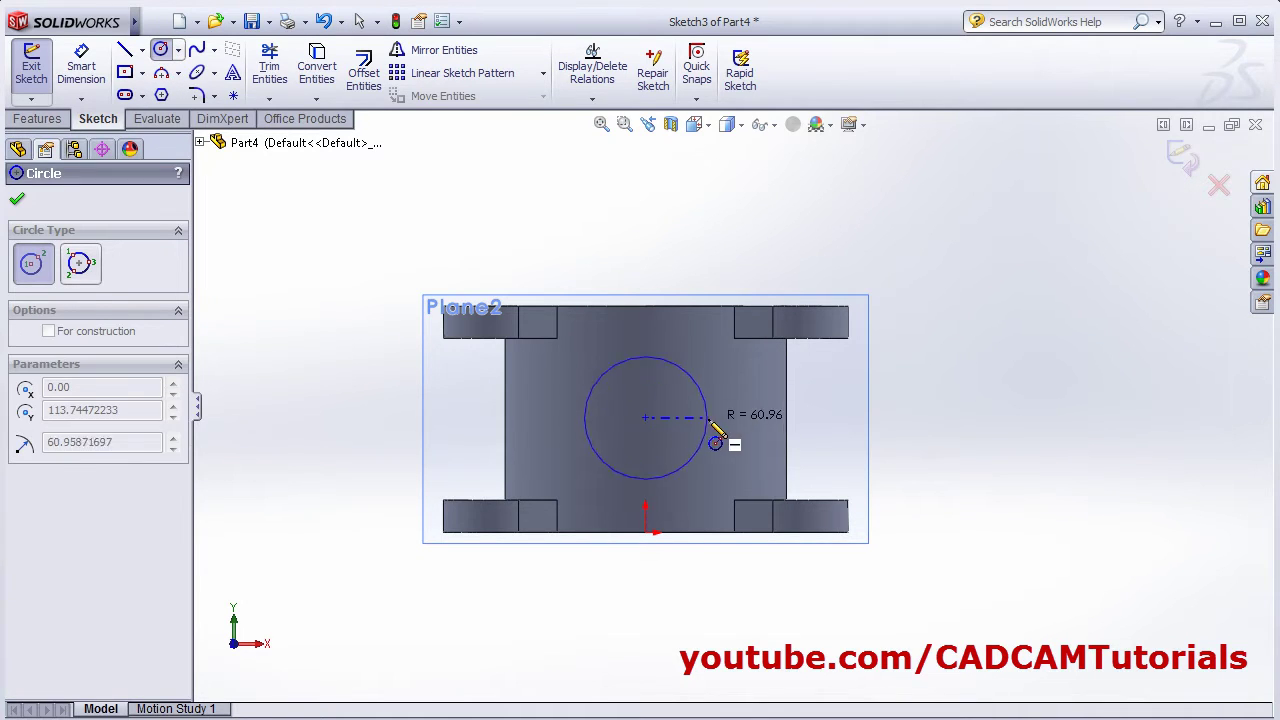
click(720, 417)
Step: Dimension the boss circle's diameter at 100 mm
click(81, 66)
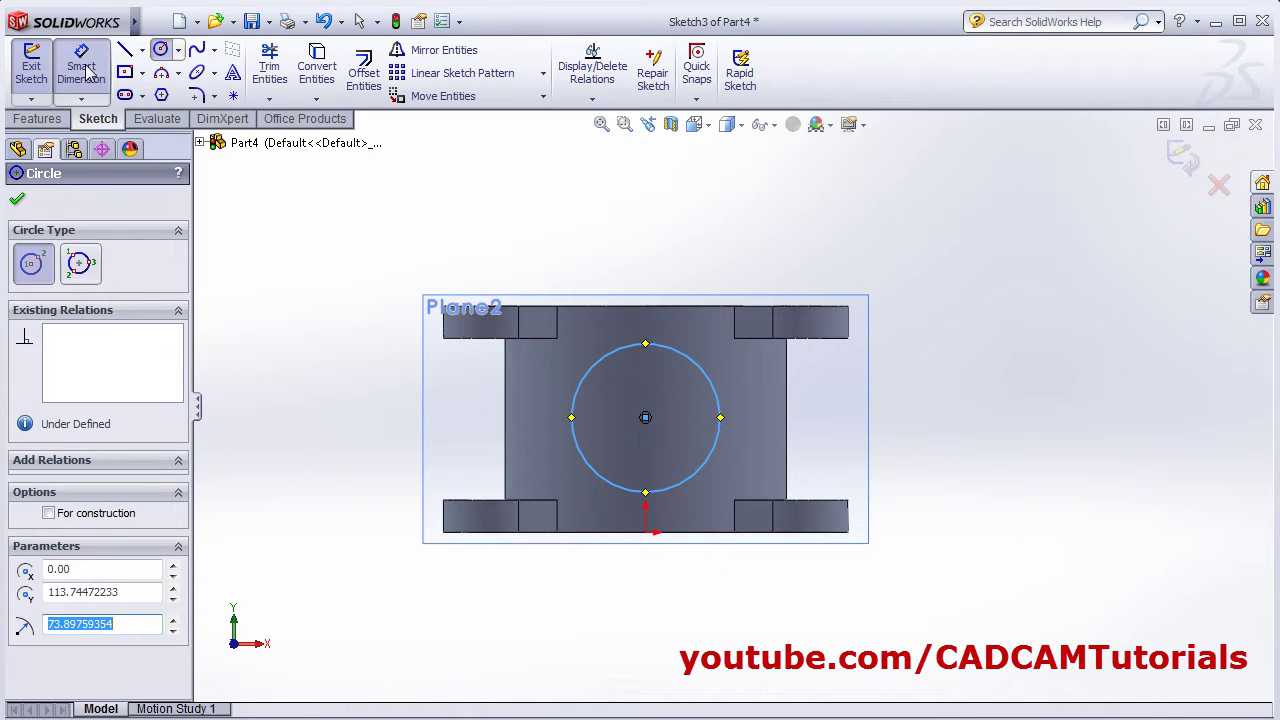
click(702, 369)
click(871, 225)
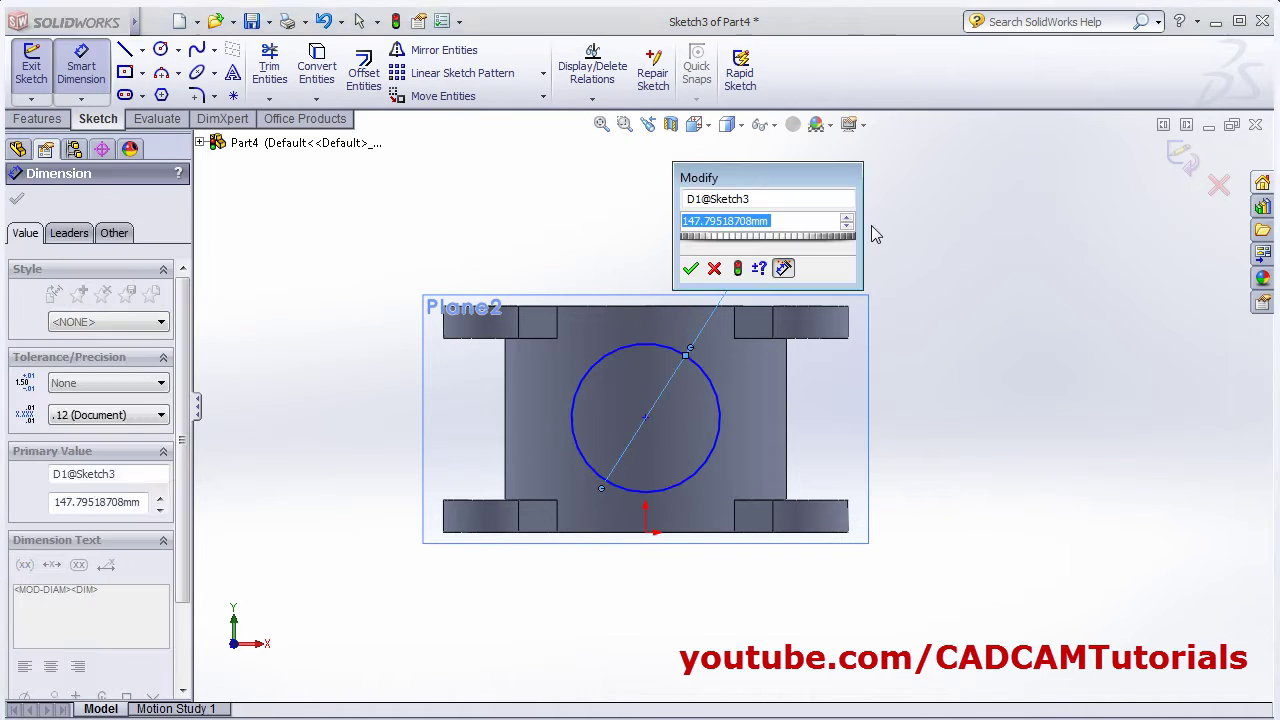
text(100)
key(Return)
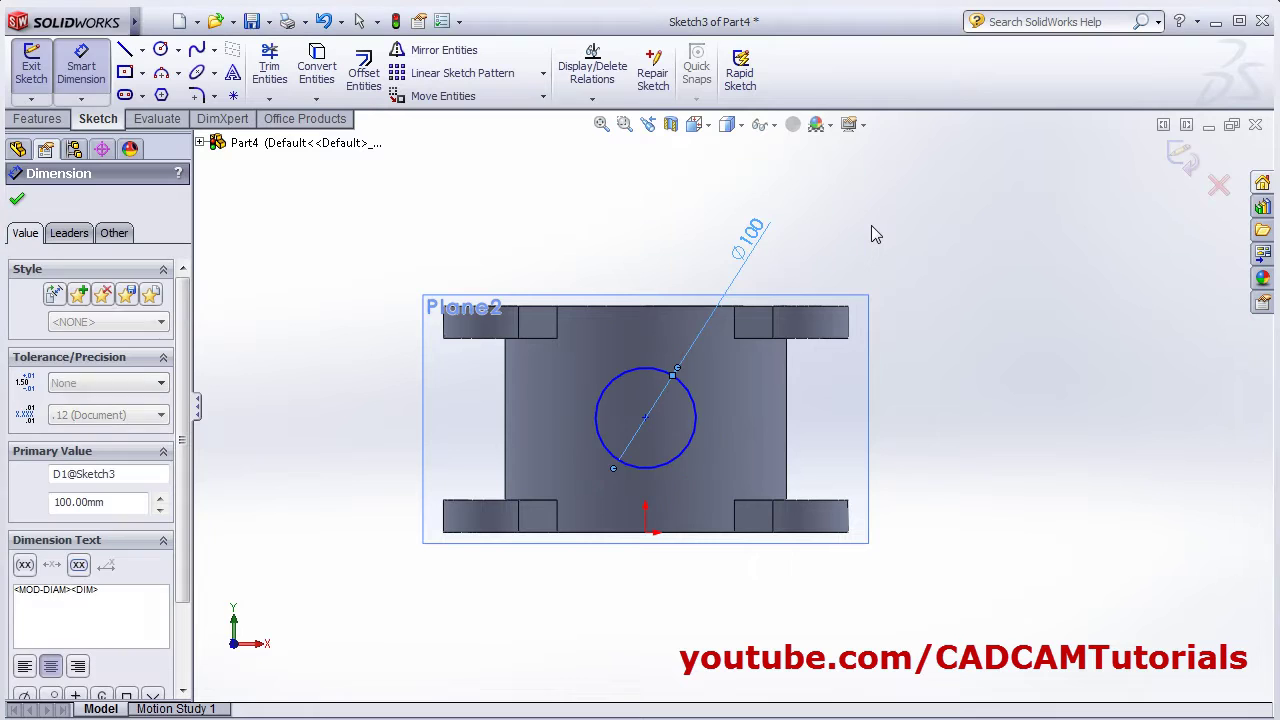
Step: Check the boss's outer diameter in the reference drawing and change the circle's diameter to 200 mm
key(alt+Tab)
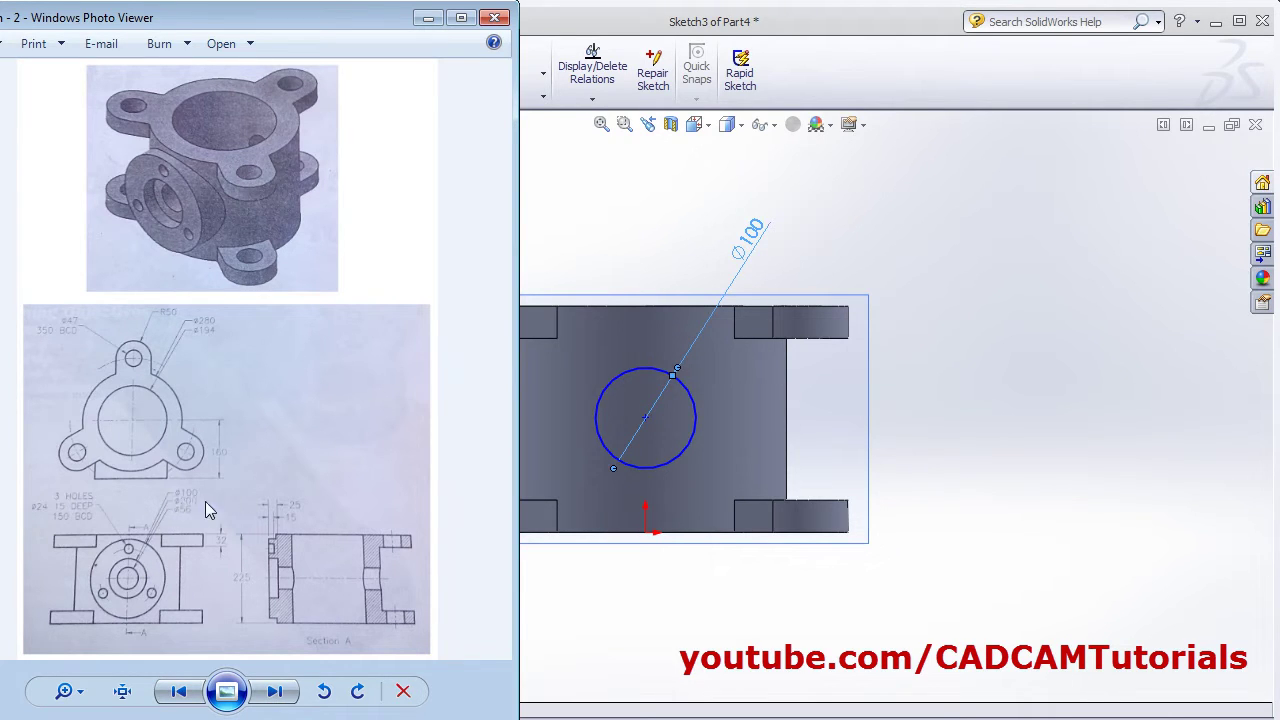
double_click(748, 242)
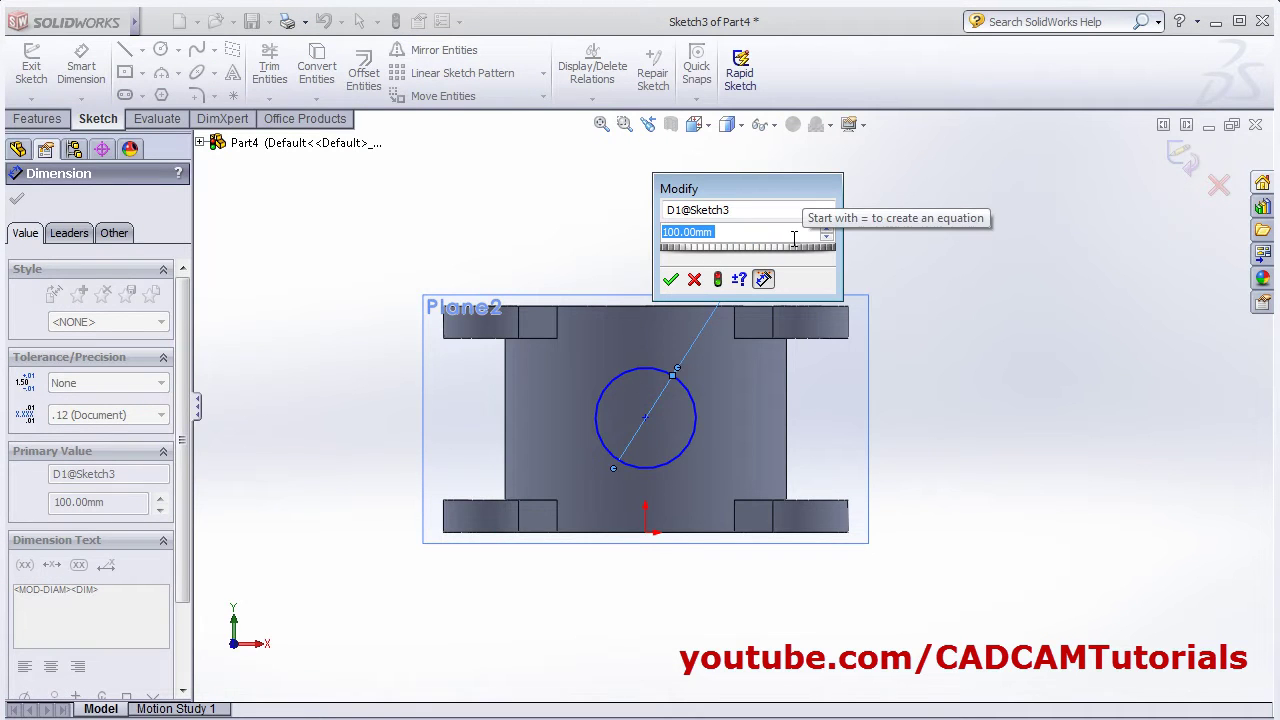
text(200)
key(Return)
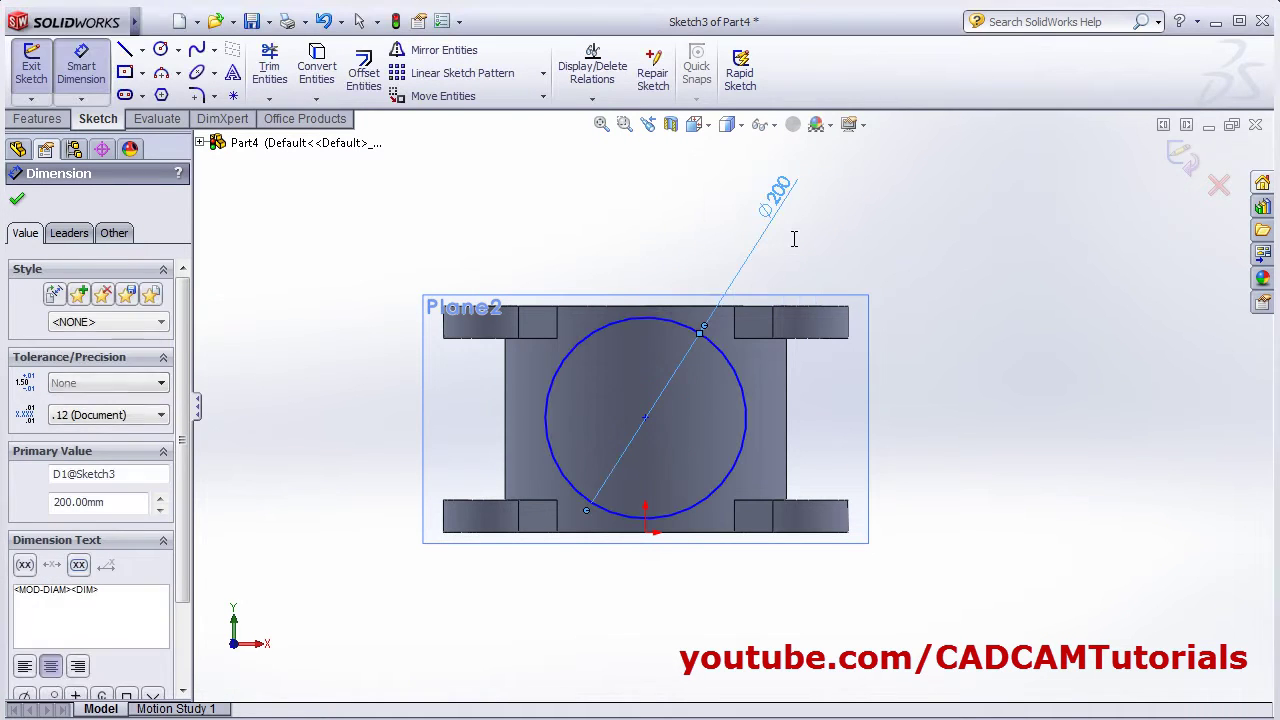
click(937, 337)
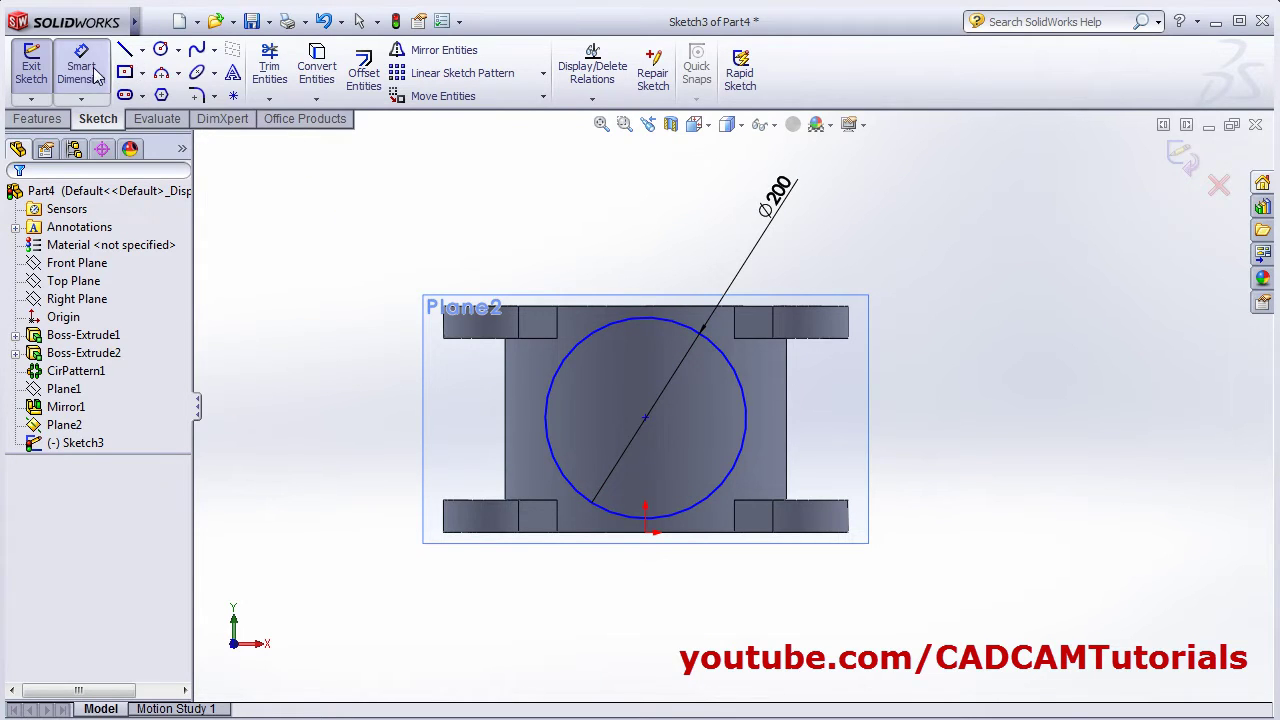
Step: Dimension the circle's centre from the cylinder's bottom edge as 225/2 mm, taking the total height from the reference drawing
click(645, 418)
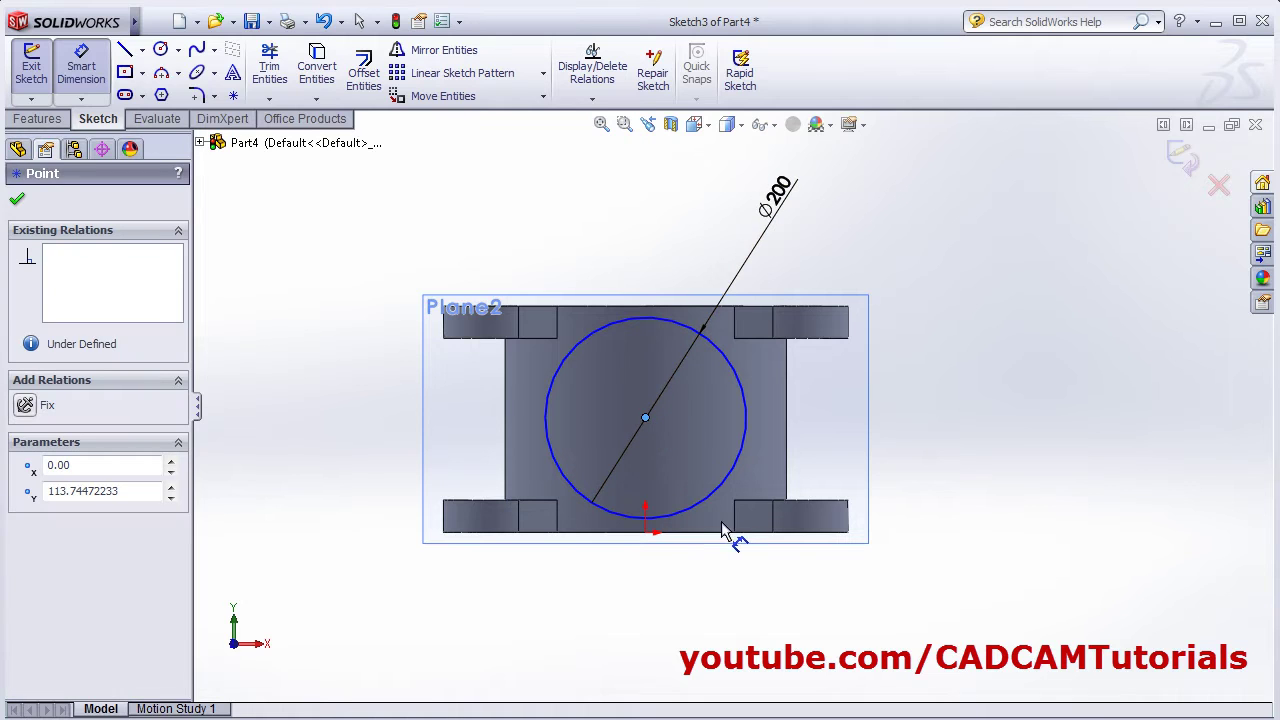
click(699, 530)
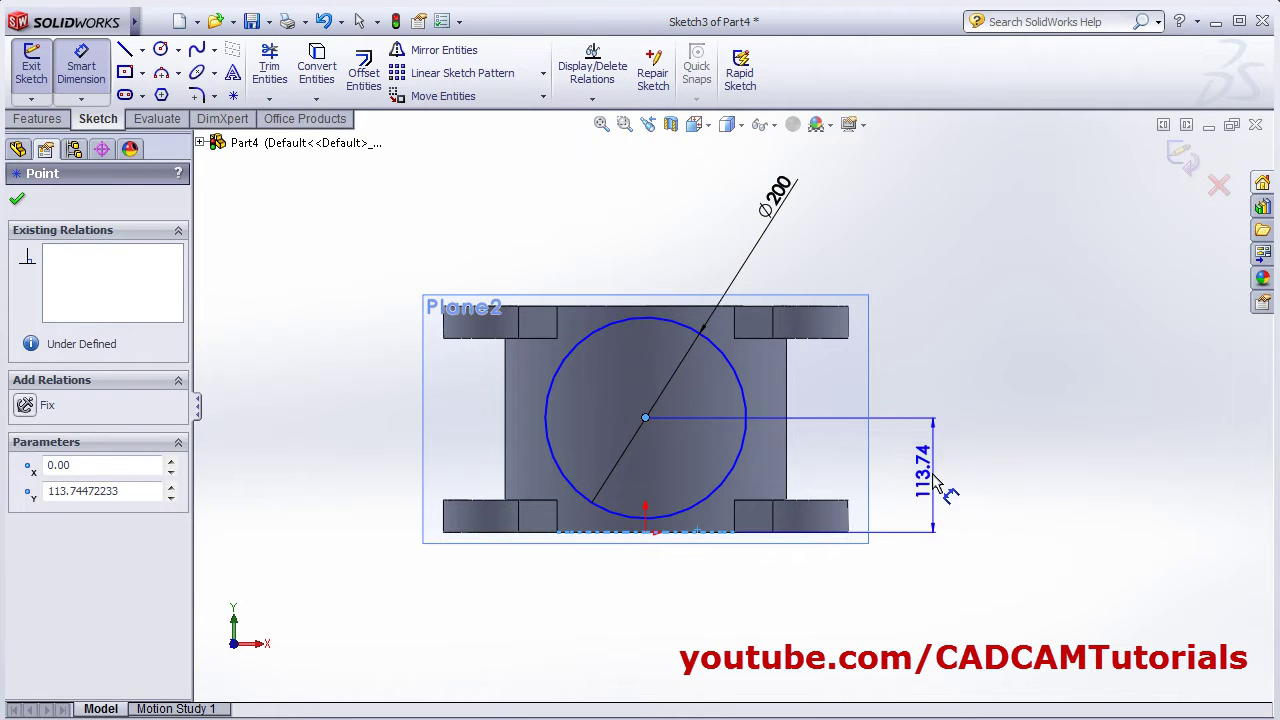
click(938, 478)
key(alt+Tab)
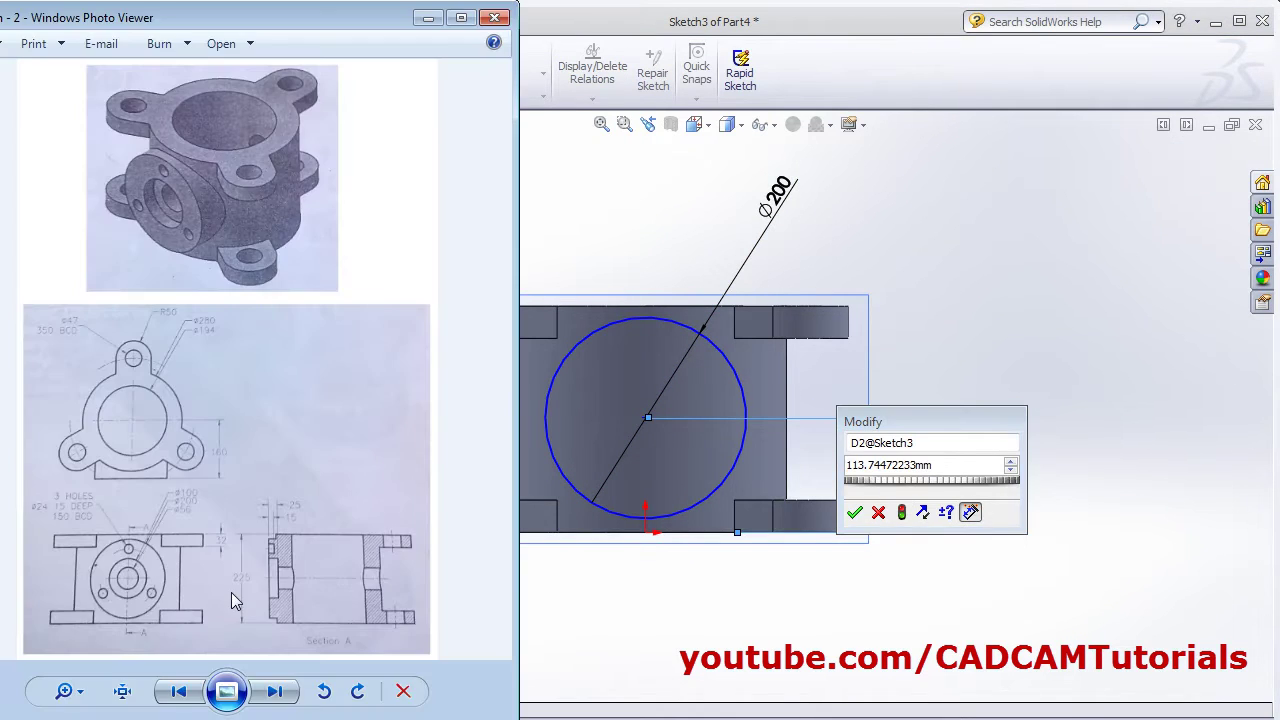
key(alt+Tab)
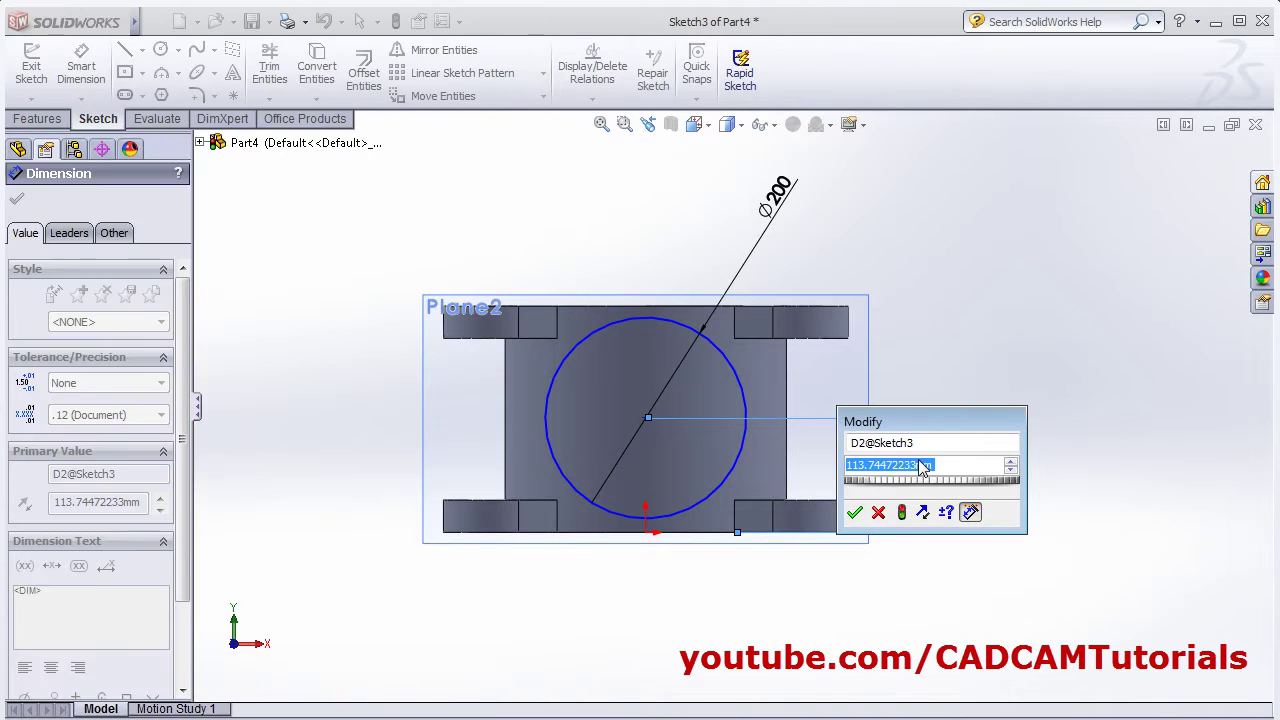
text(225/2)
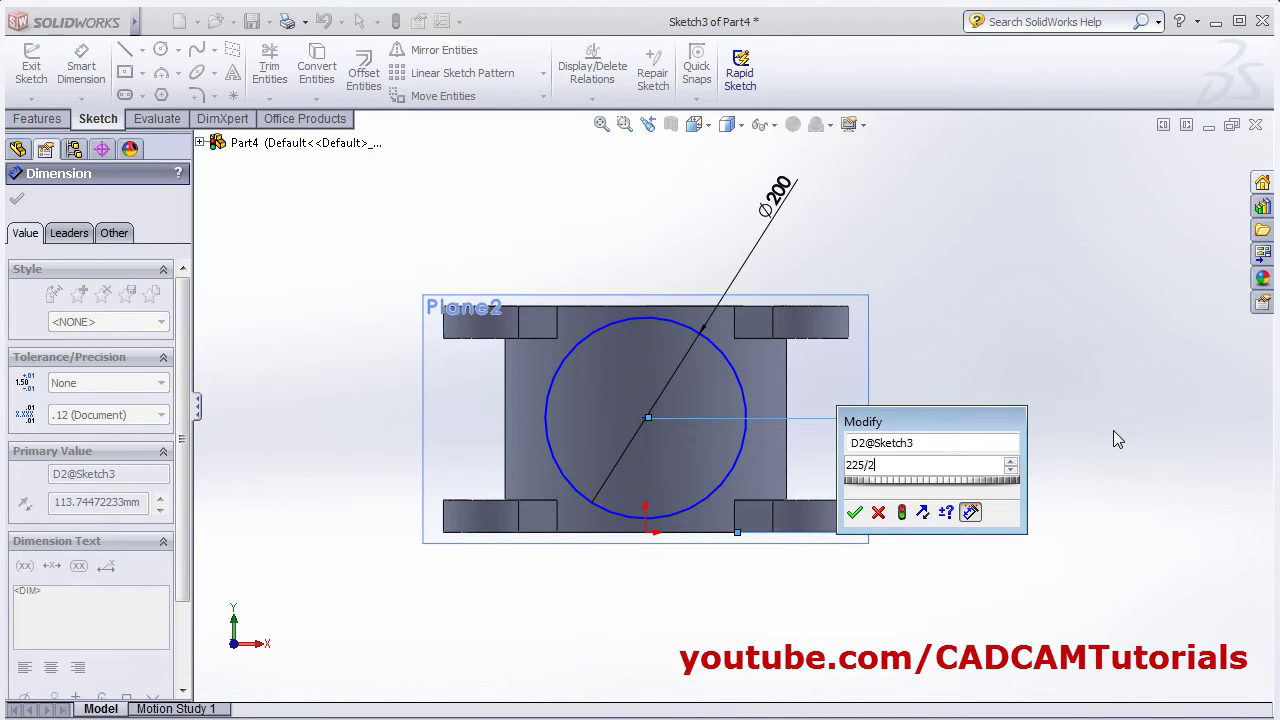
key(Return)
click(1013, 460)
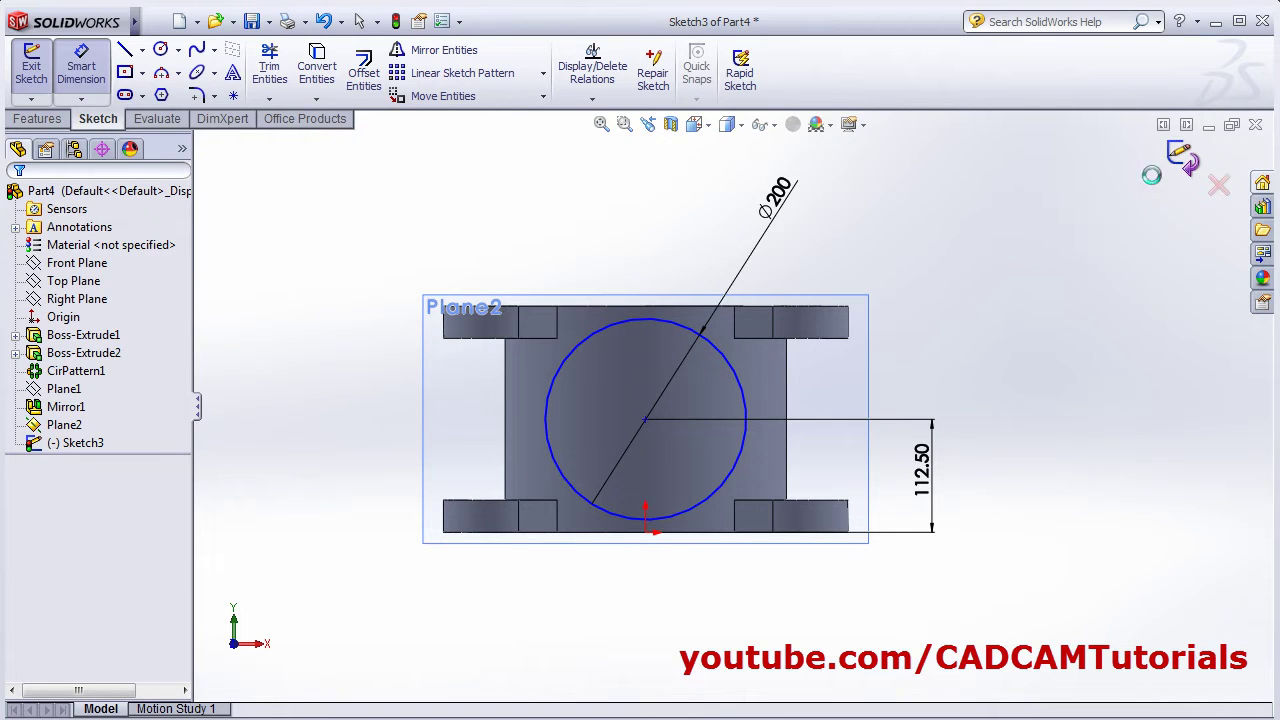
Step: Extrude the 200 mm circle toward the cylinder with the direction reversed and the end condition Up To Next
right_drag(1148, 171, 837, 357)
middle_drag(837, 357, 560, 386)
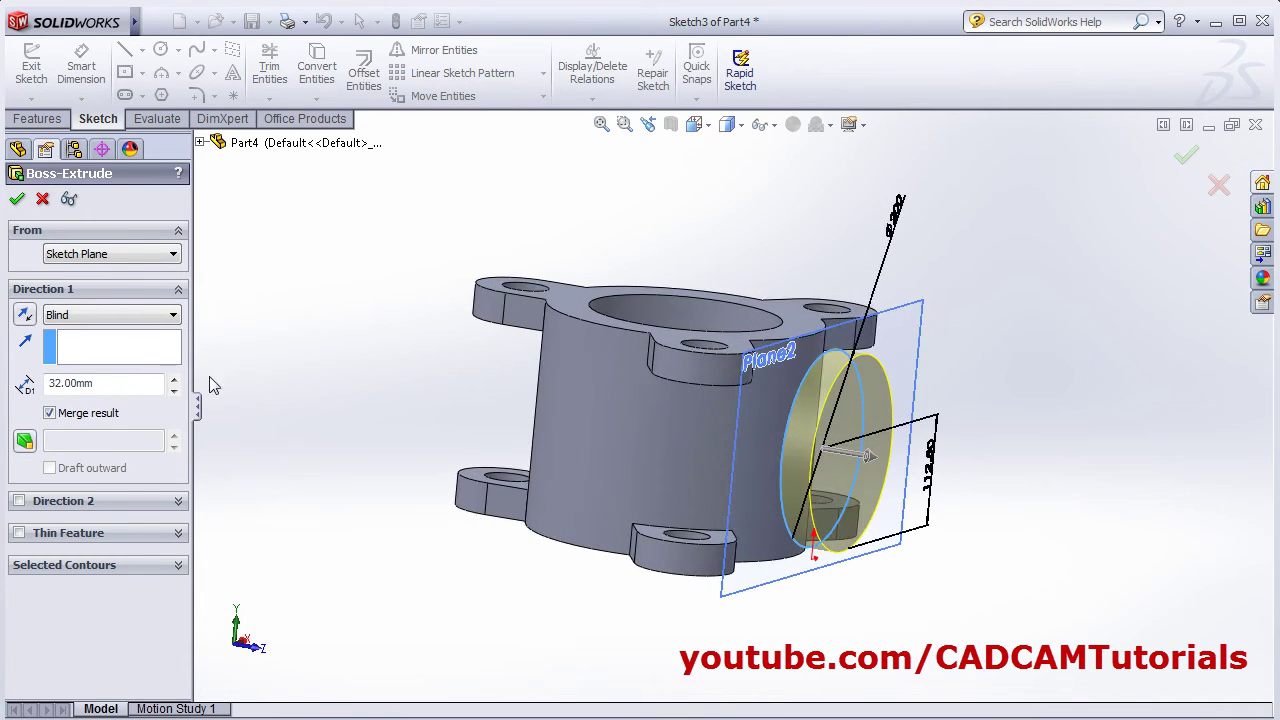
click(25, 318)
middle_drag(290, 400, 230, 406)
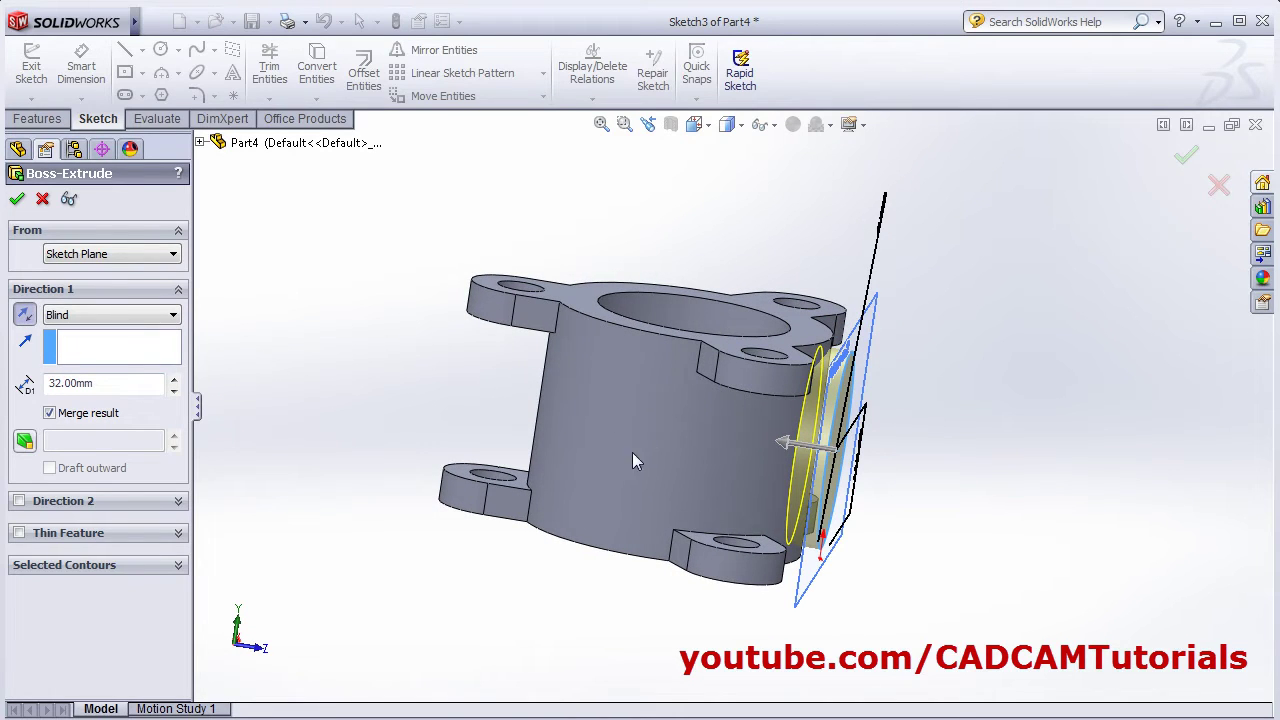
click(157, 325)
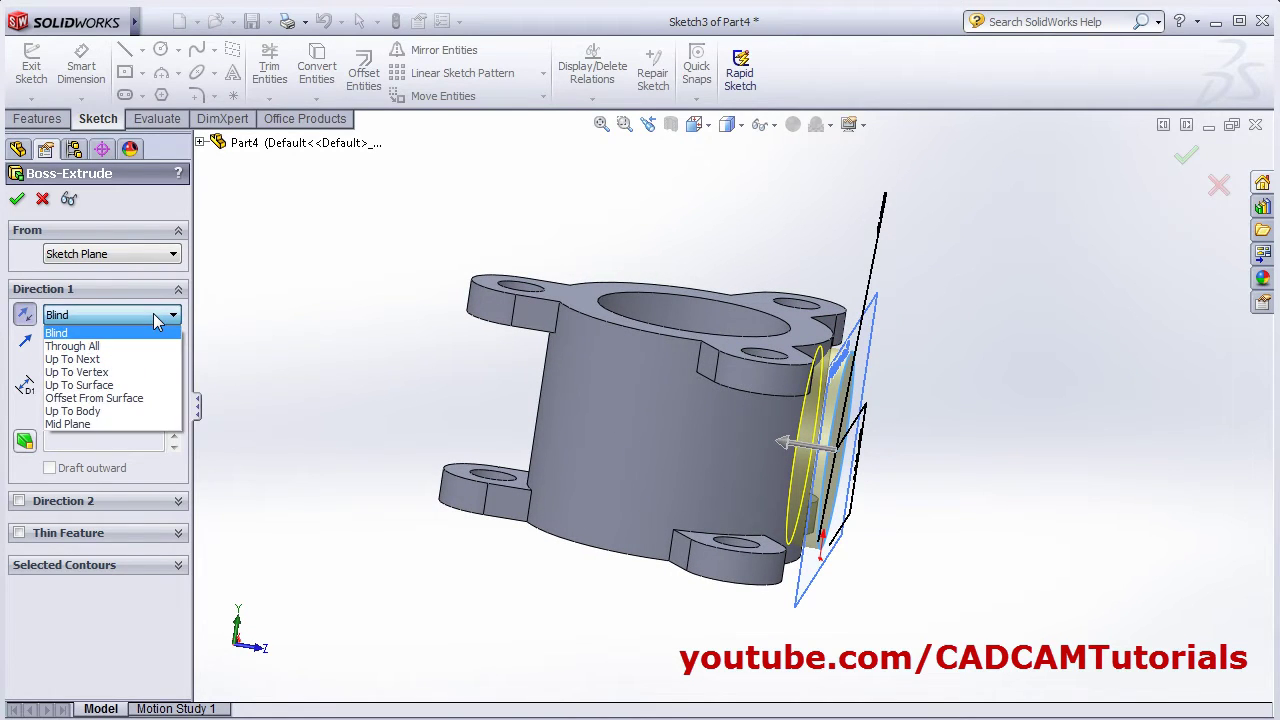
click(98, 362)
middle_drag(398, 404, 405, 432)
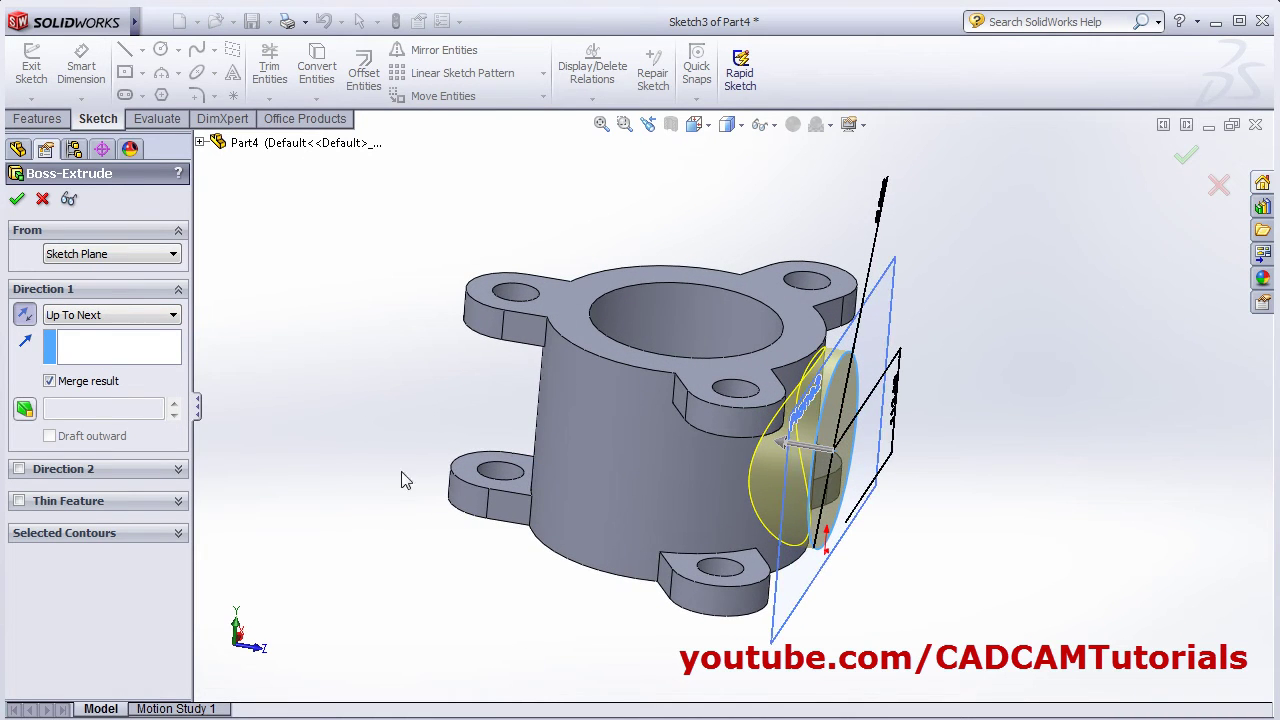
middle_drag(401, 481, 363, 449)
click(17, 198)
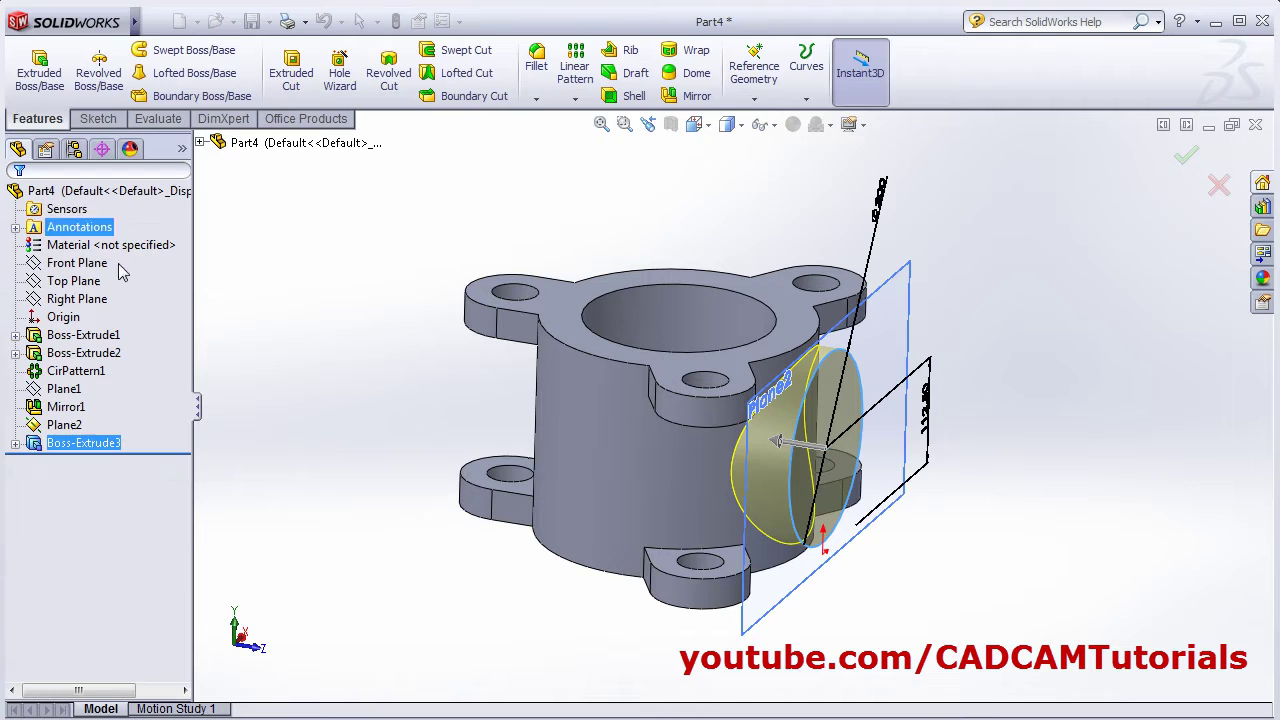
Step: Check the recess size in the reference drawing and sketch a concentric circle about 106 mm in diameter on the boss's flat face for an extruded cut
mouse_move(408, 452)
middle_down()
mouse_move(714, 466)
mouse_move(683, 537)
mouse_move(694, 537)
mouse_move(414, 410)
middle_up()
key(alt+Tab)
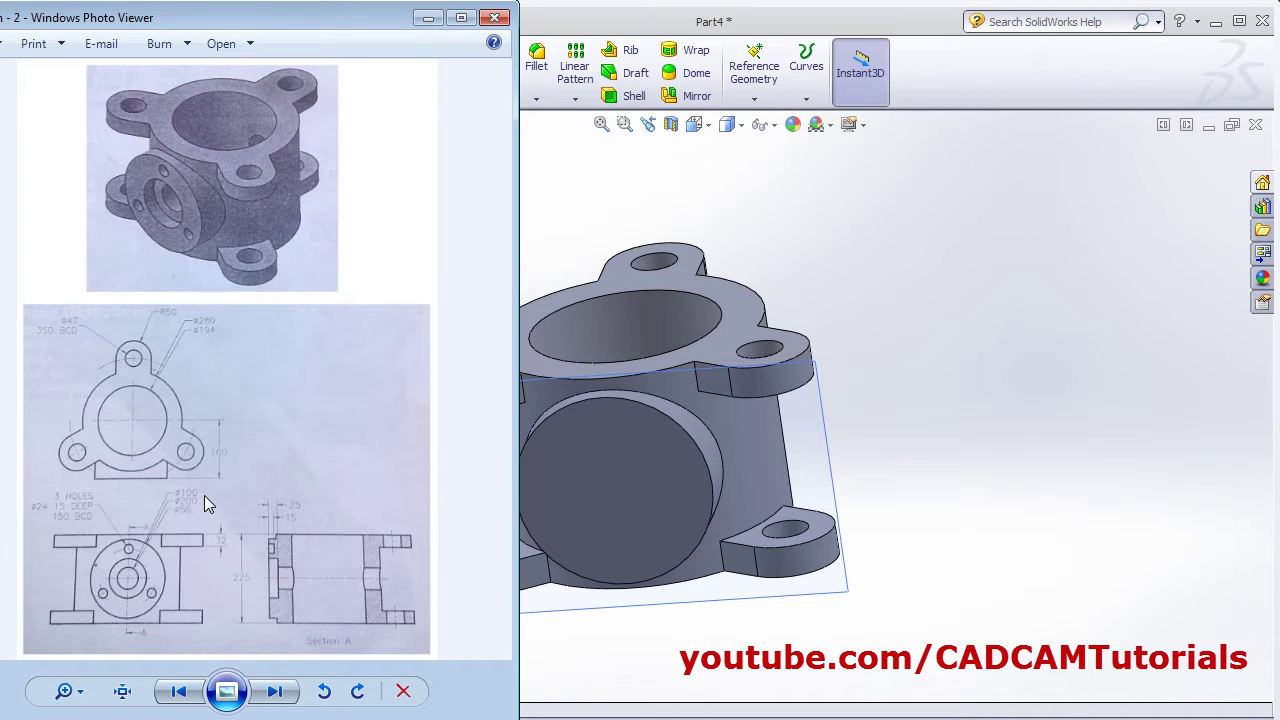
click(958, 367)
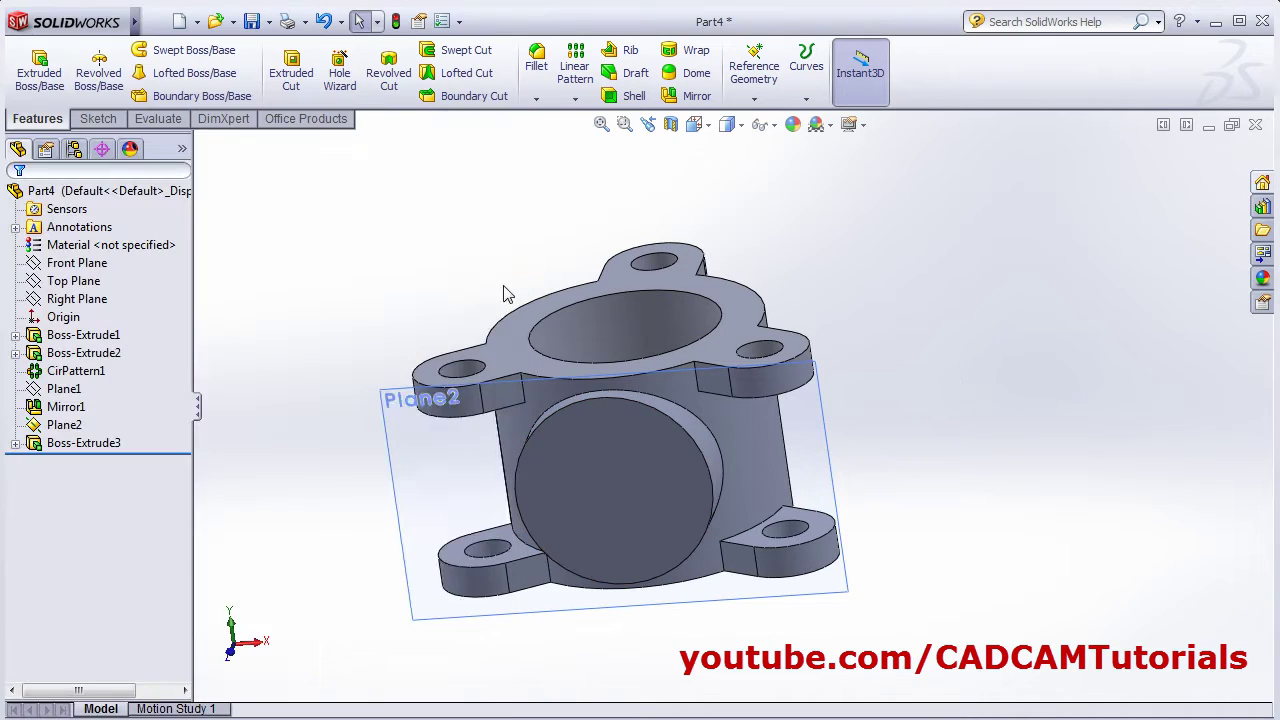
middle_drag(503, 291, 551, 241)
click(291, 72)
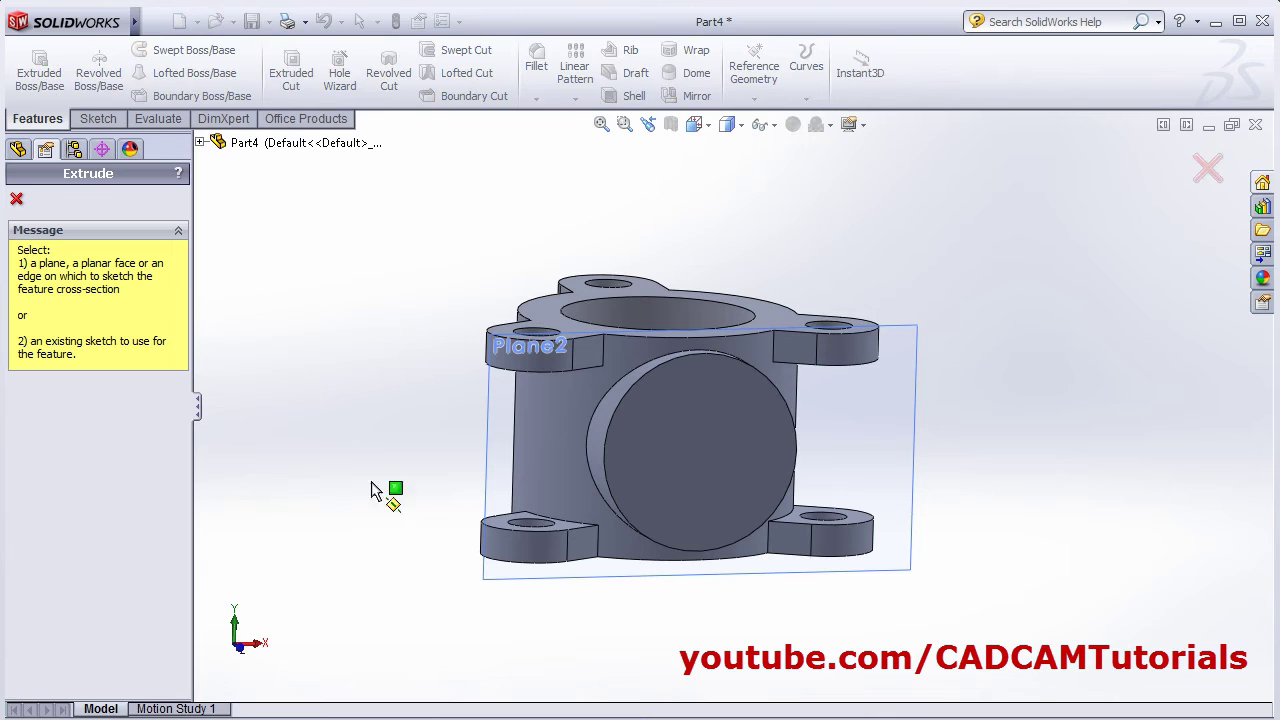
click(668, 488)
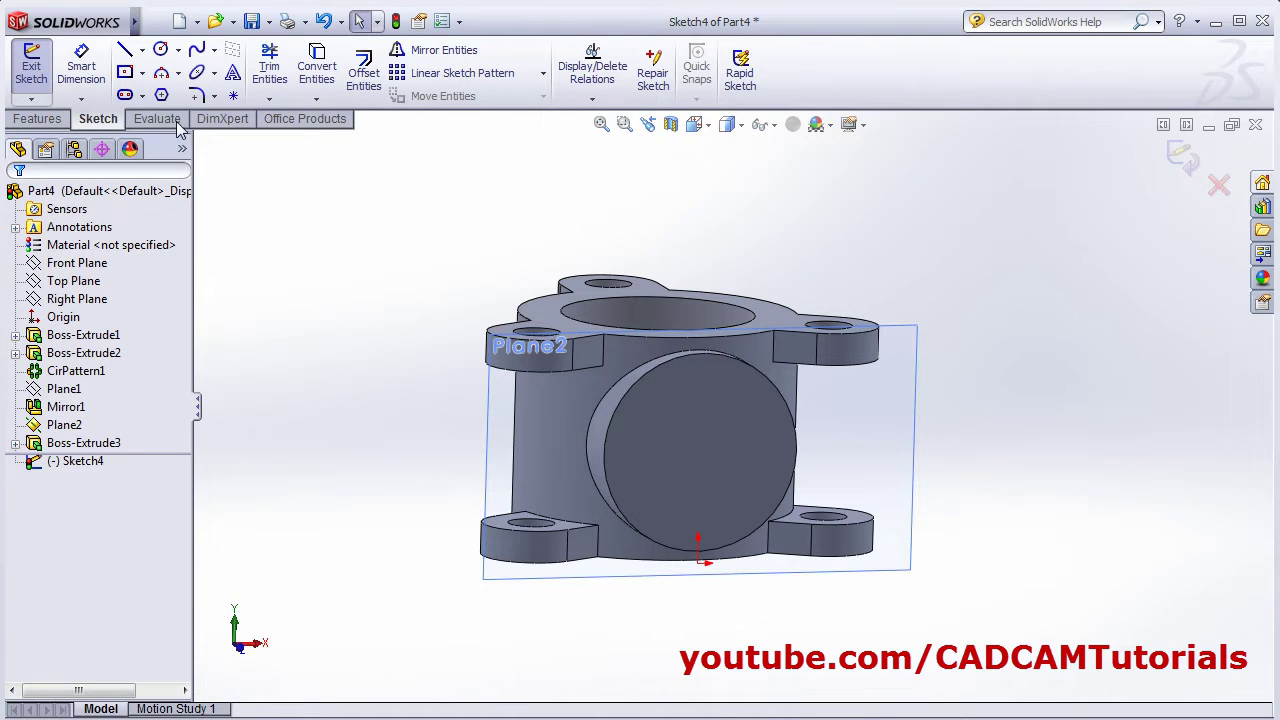
click(160, 49)
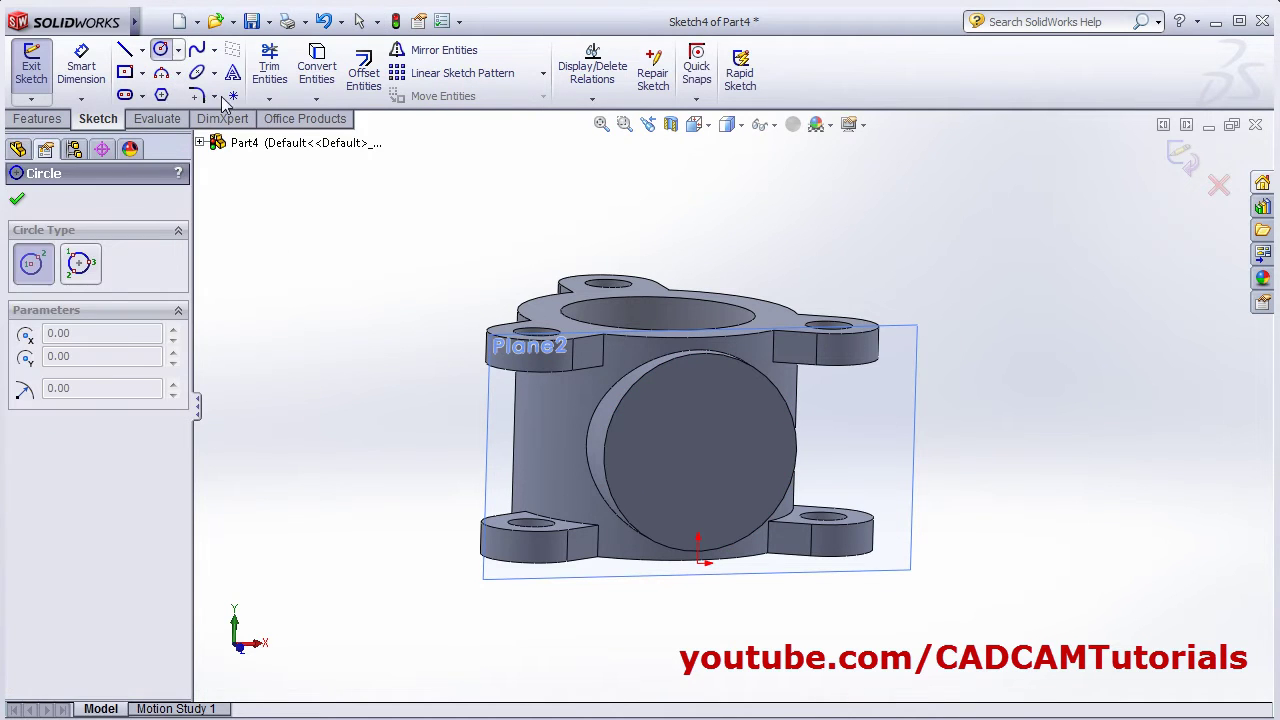
click(700, 453)
click(664, 489)
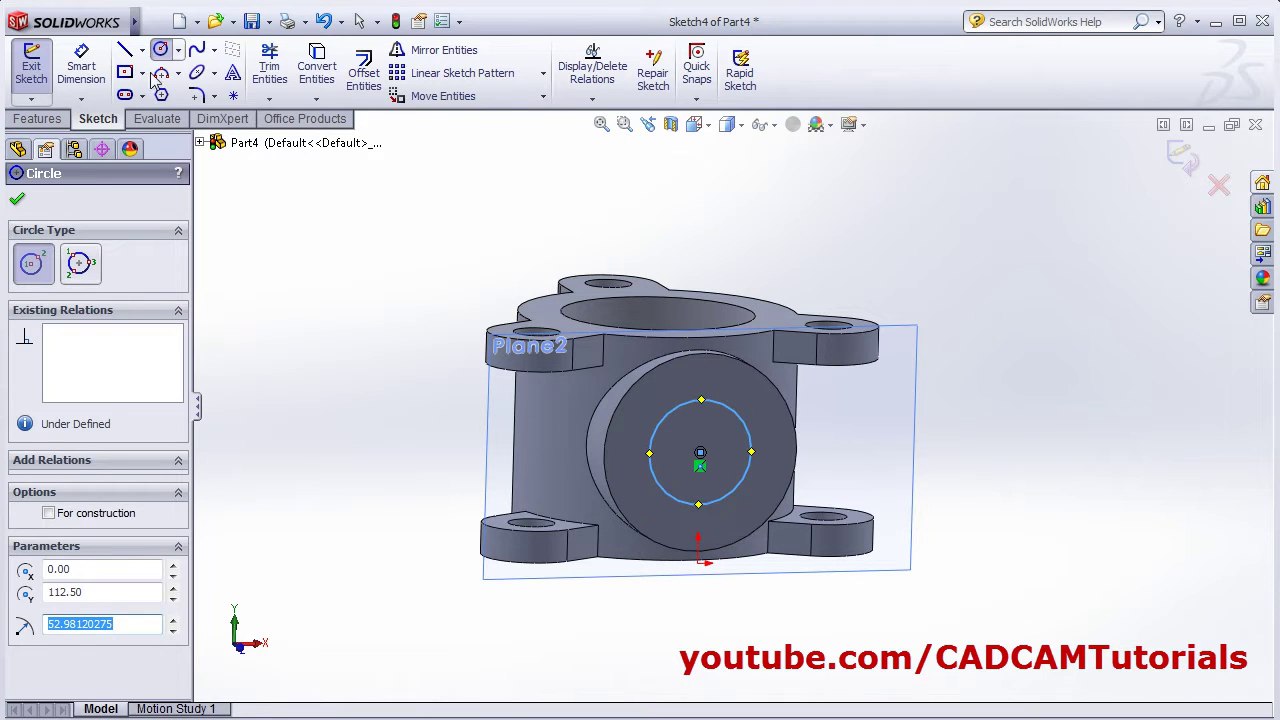
Step: Dimension the recess circle's diameter at 100 mm
click(81, 65)
click(730, 408)
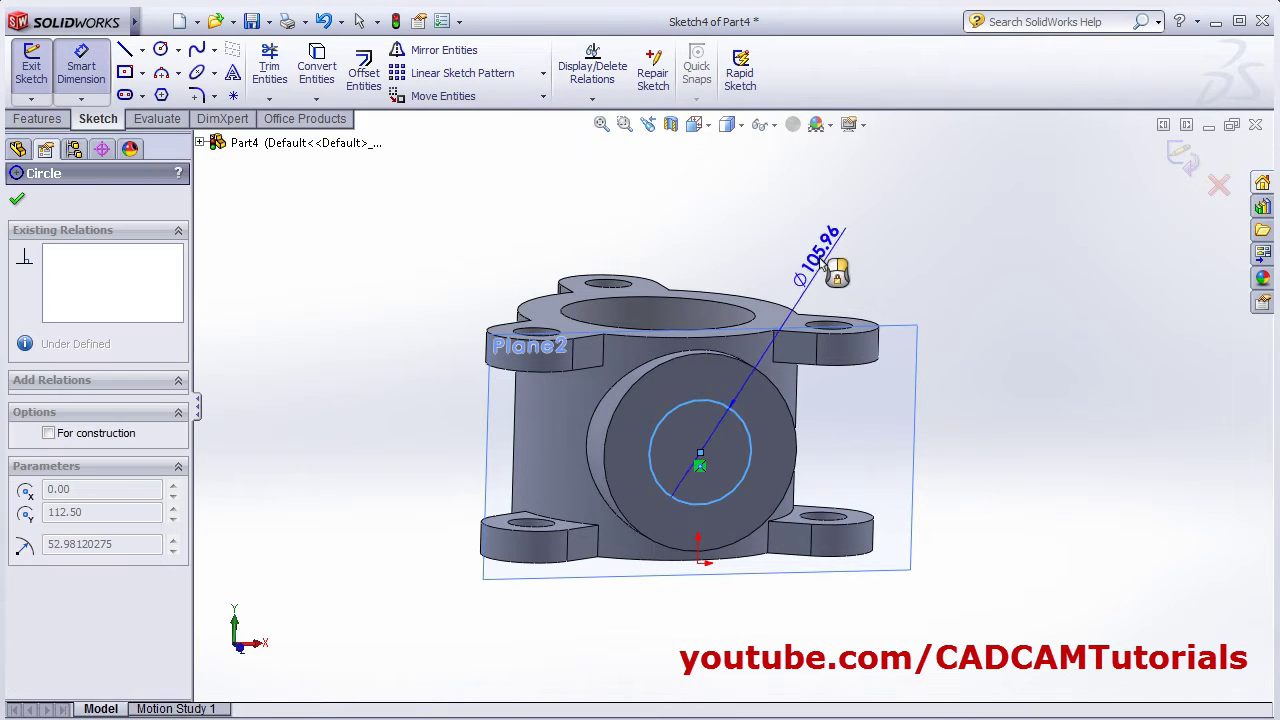
click(822, 258)
text(100)
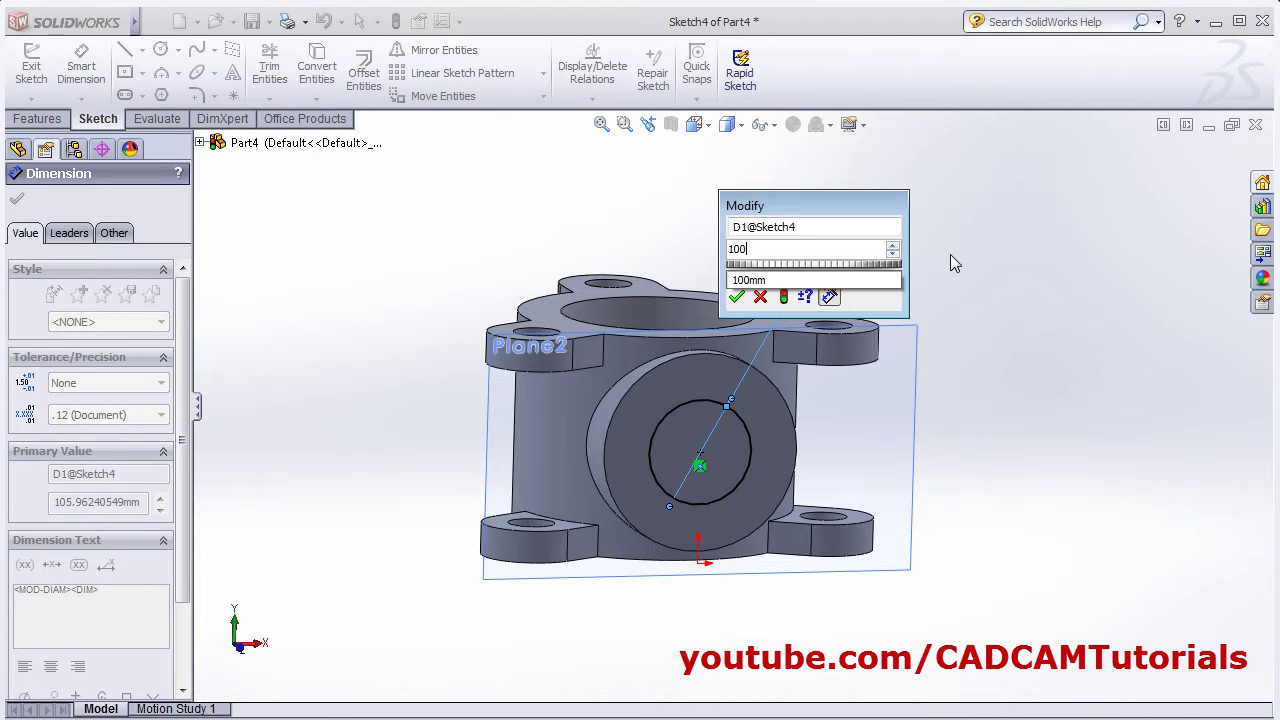
key(Return)
Step: Check the recess depth in the reference drawing and cut the 100 mm circle 25 mm deep into the boss as a blind cut
click(1180, 158)
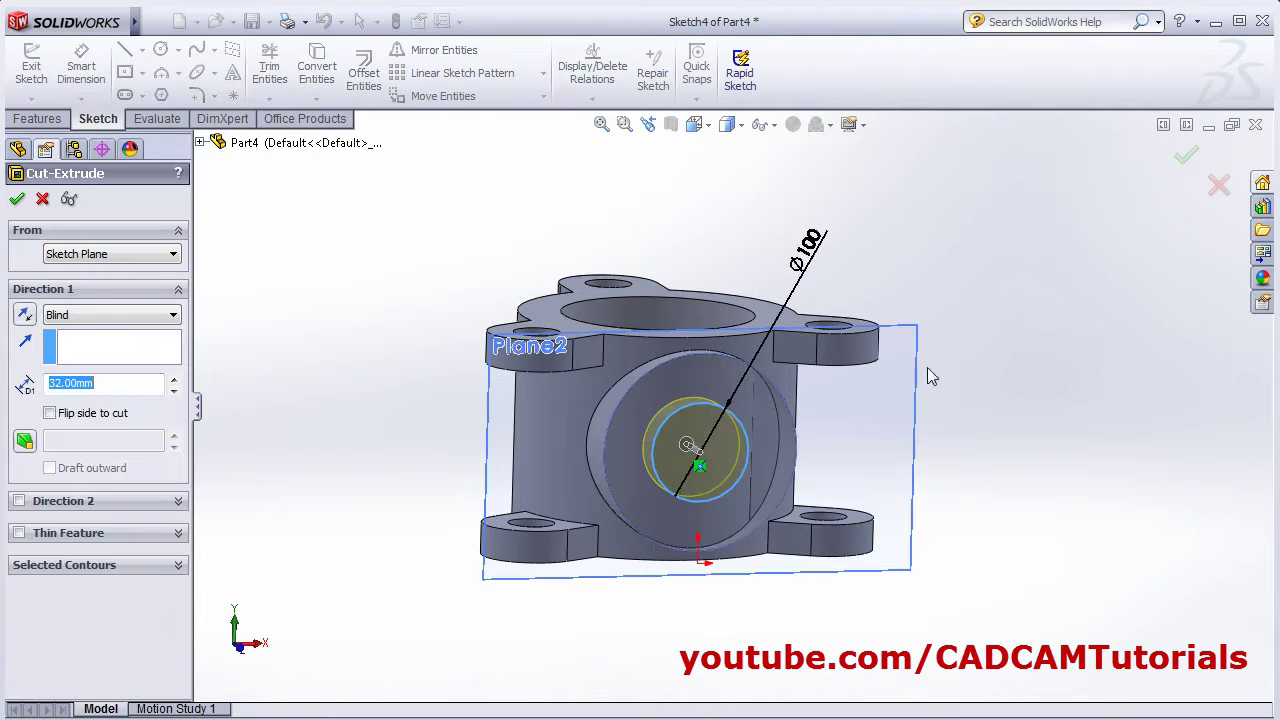
middle_drag(928, 376, 860, 432)
key(alt+Tab)
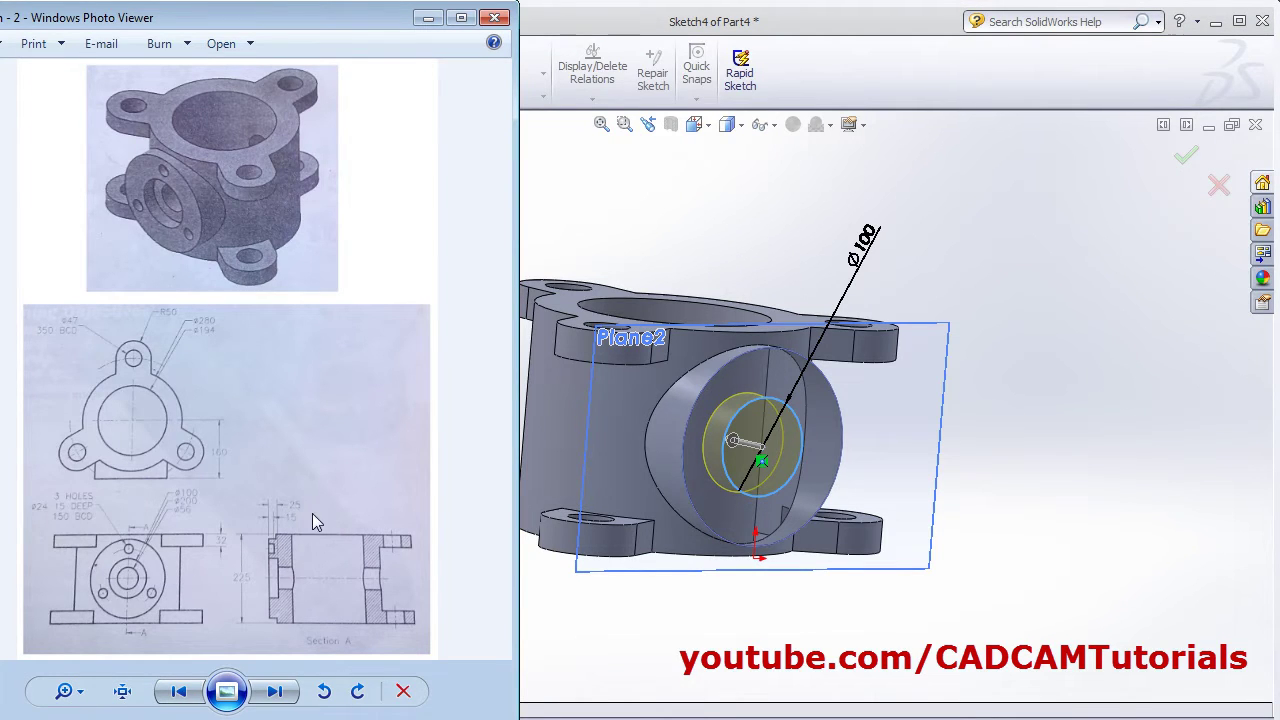
click(800, 50)
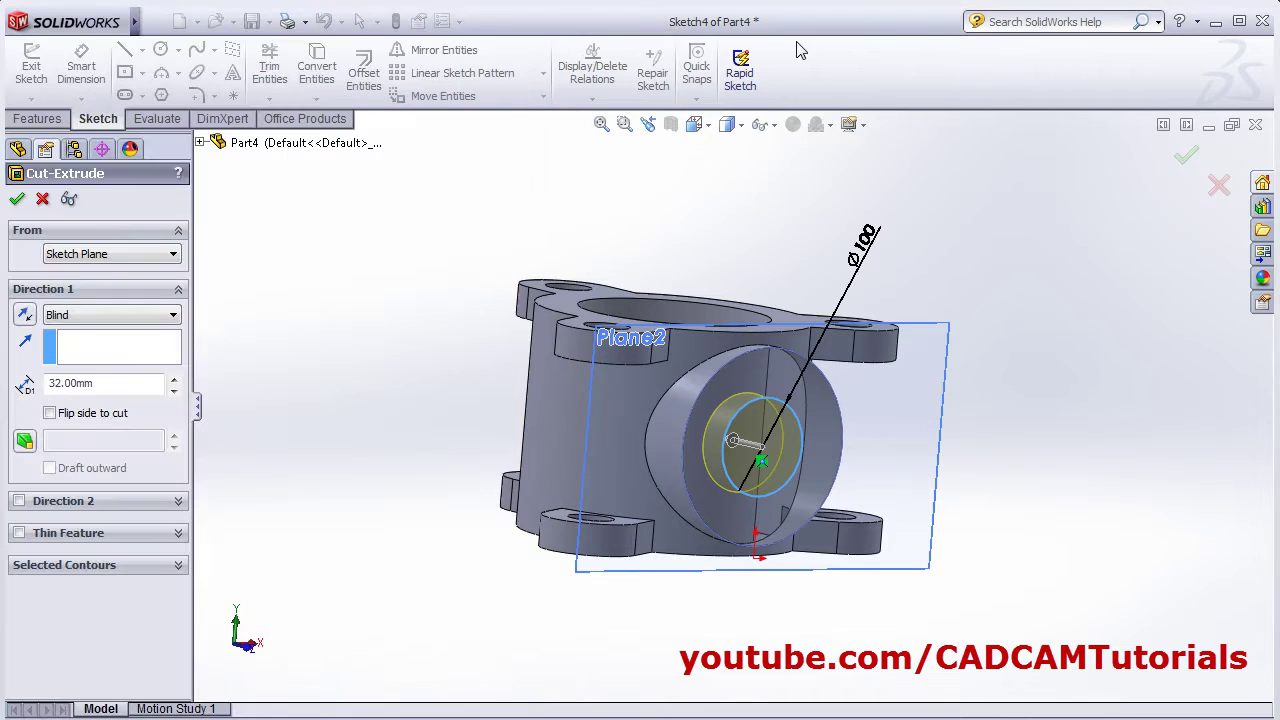
double_click(106, 382)
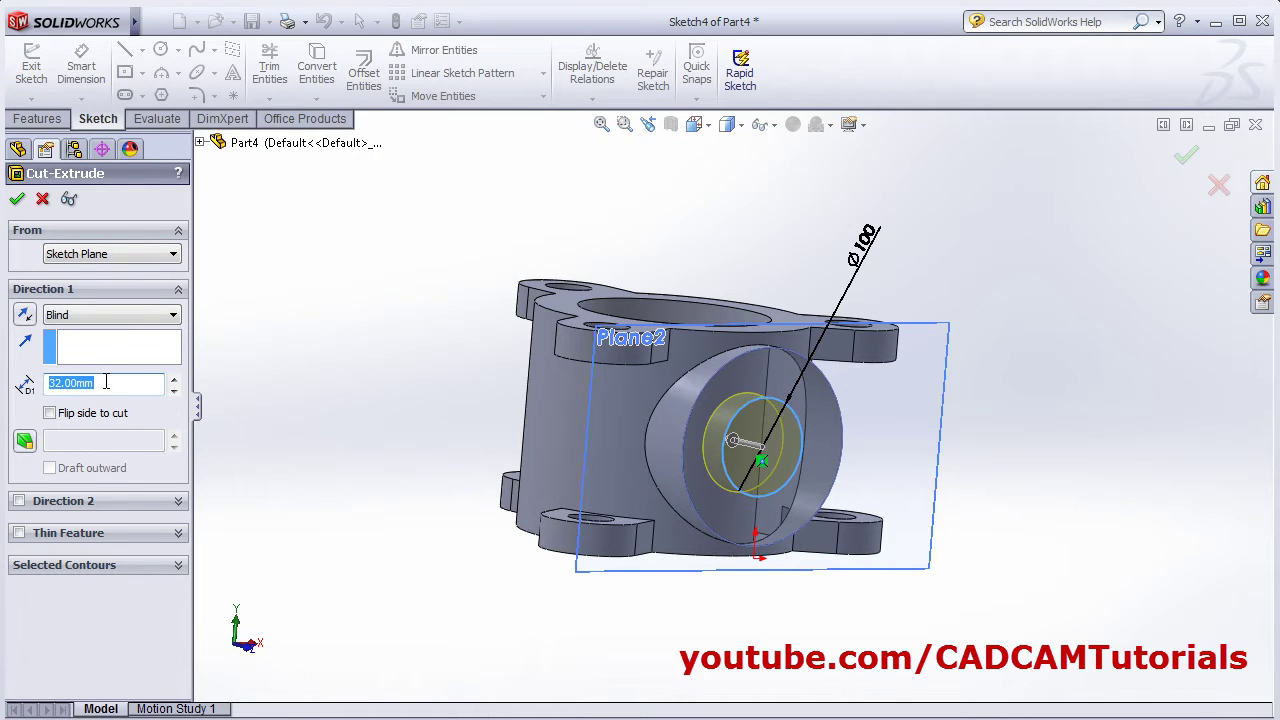
text(26)
key(Return)
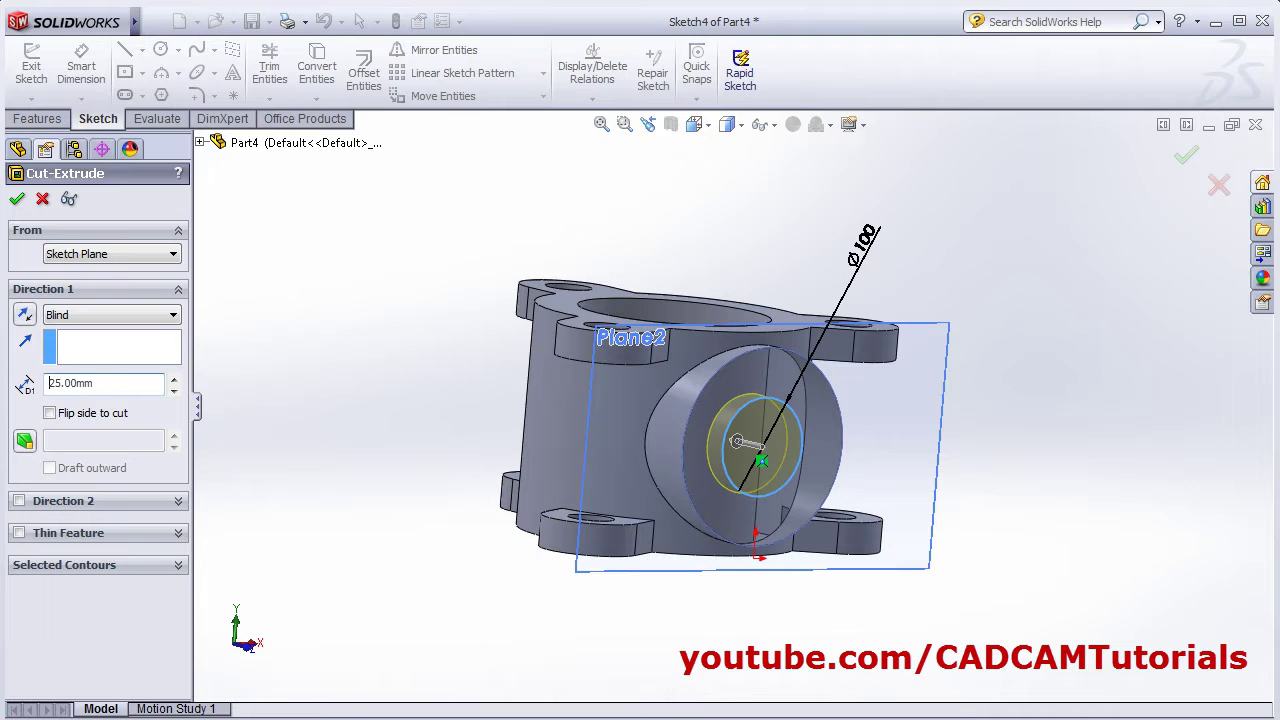
click(17, 199)
Step: Check the bore size in the reference drawing and sketch a concentric circle about 47 mm in diameter on the recess floor for an extruded cut
key(alt+Tab)
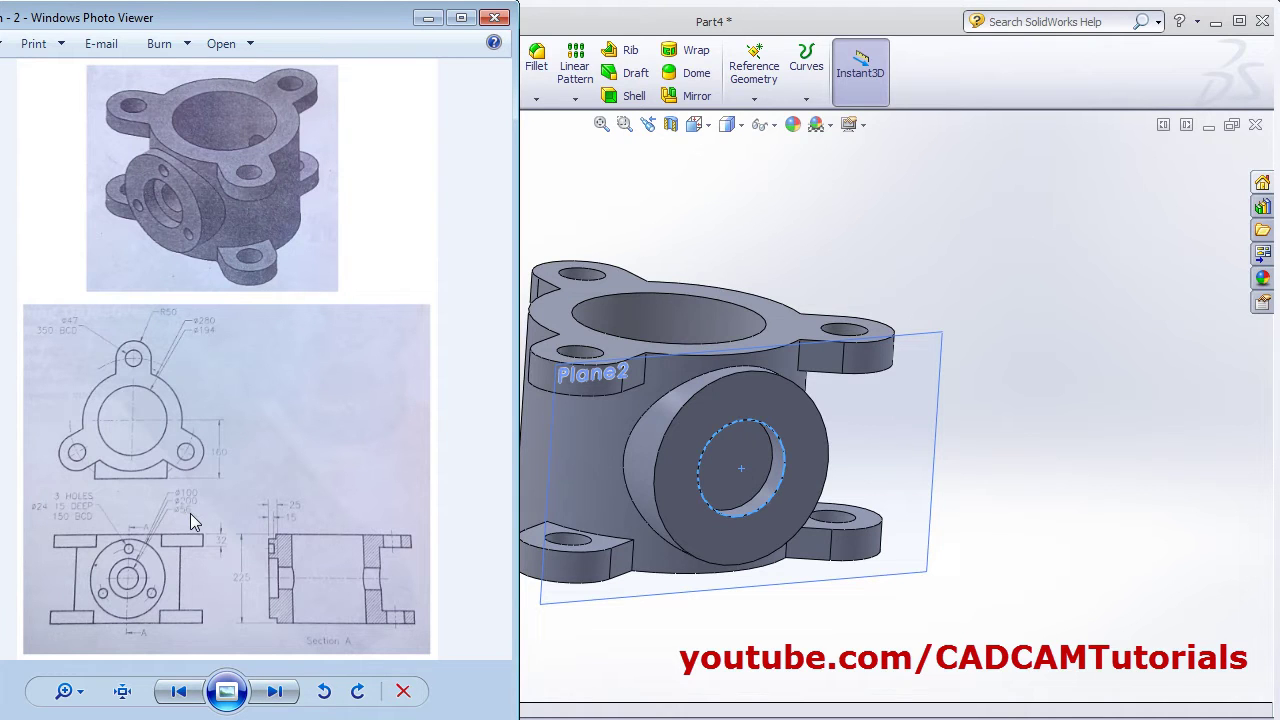
click(1076, 392)
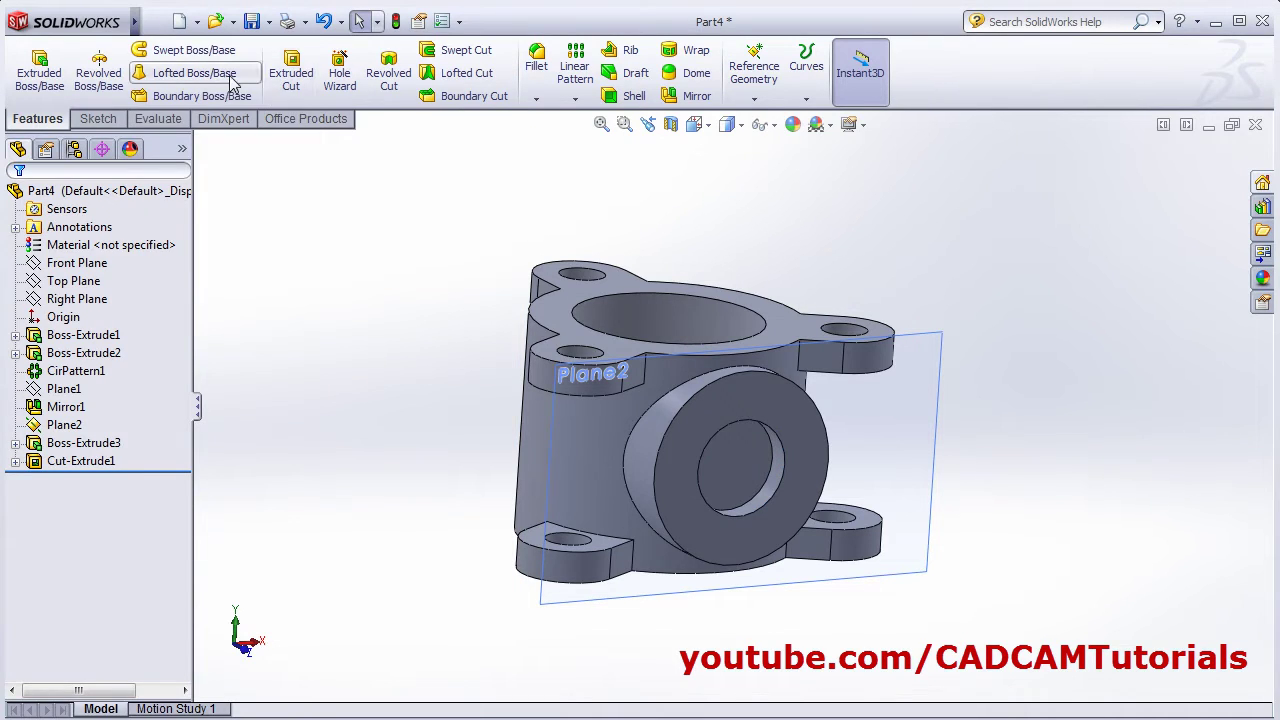
click(291, 75)
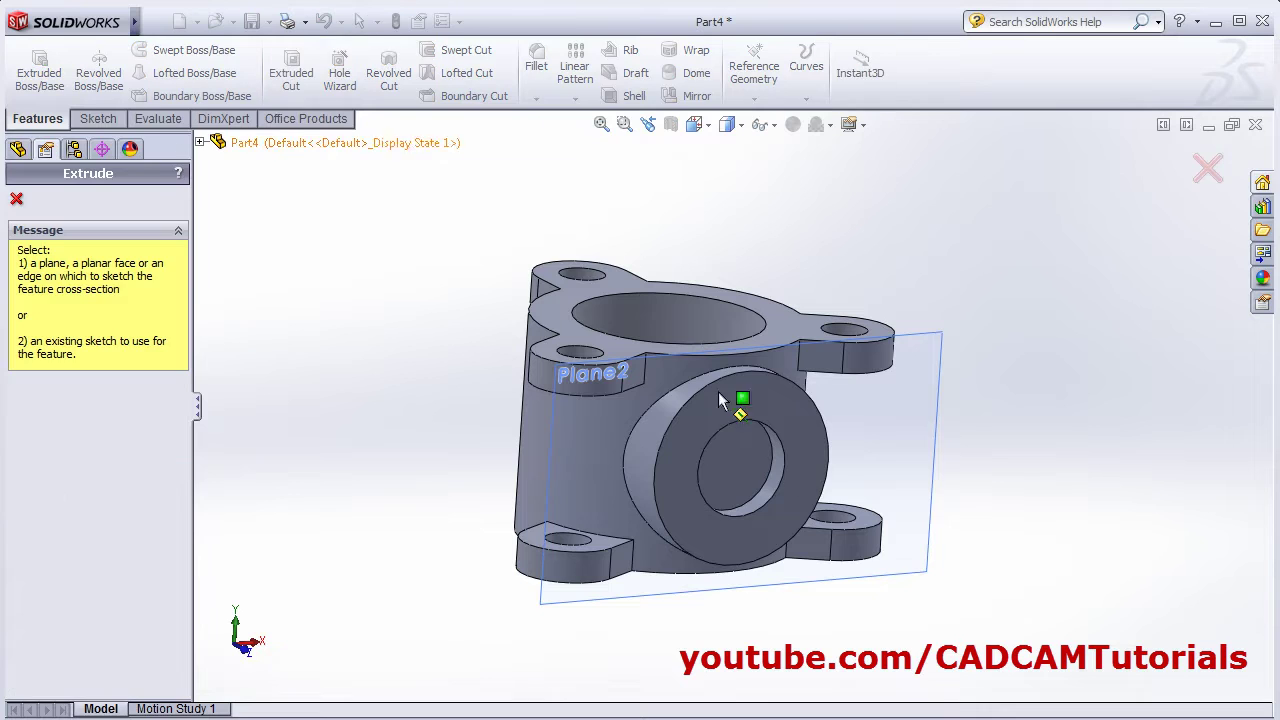
click(735, 474)
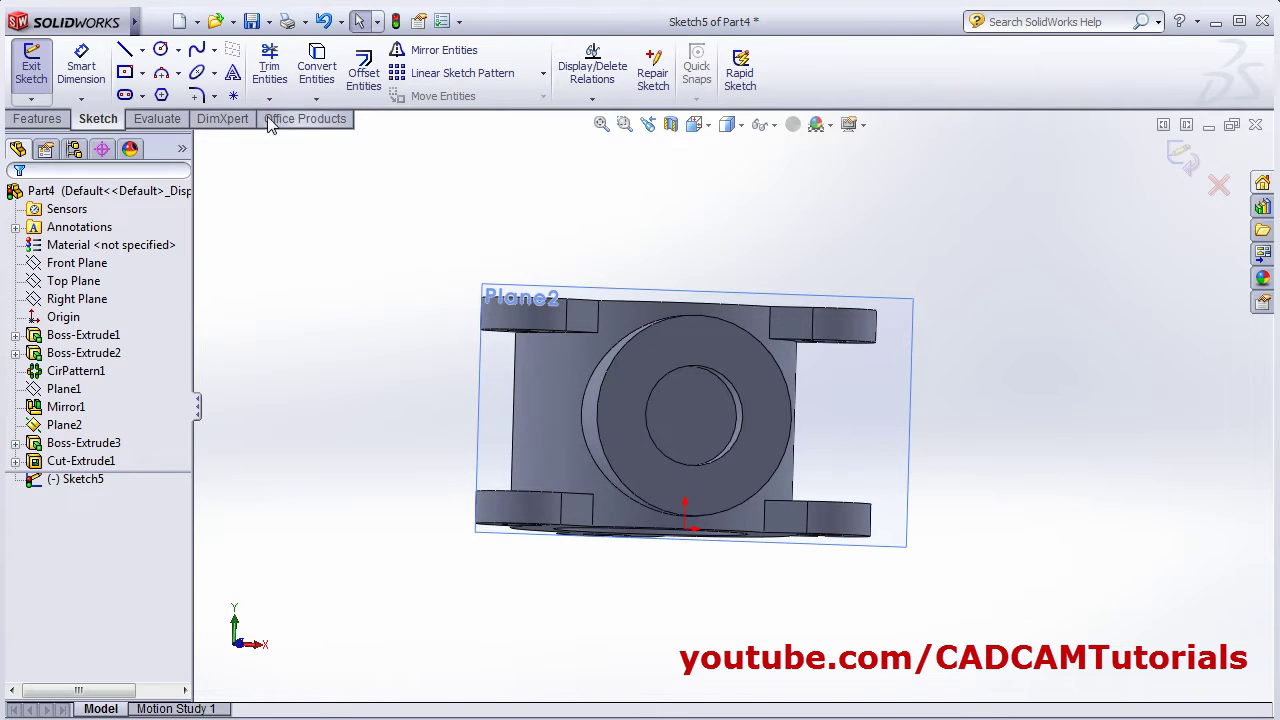
click(160, 49)
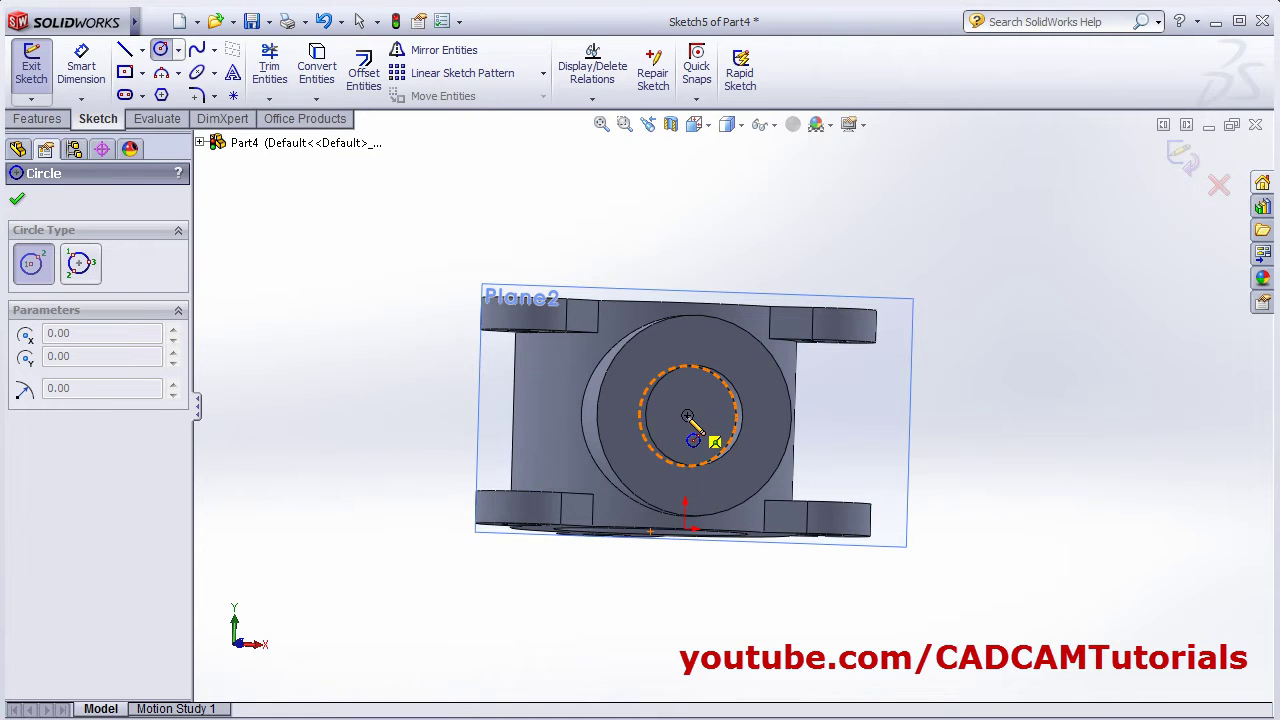
click(687, 416)
click(694, 438)
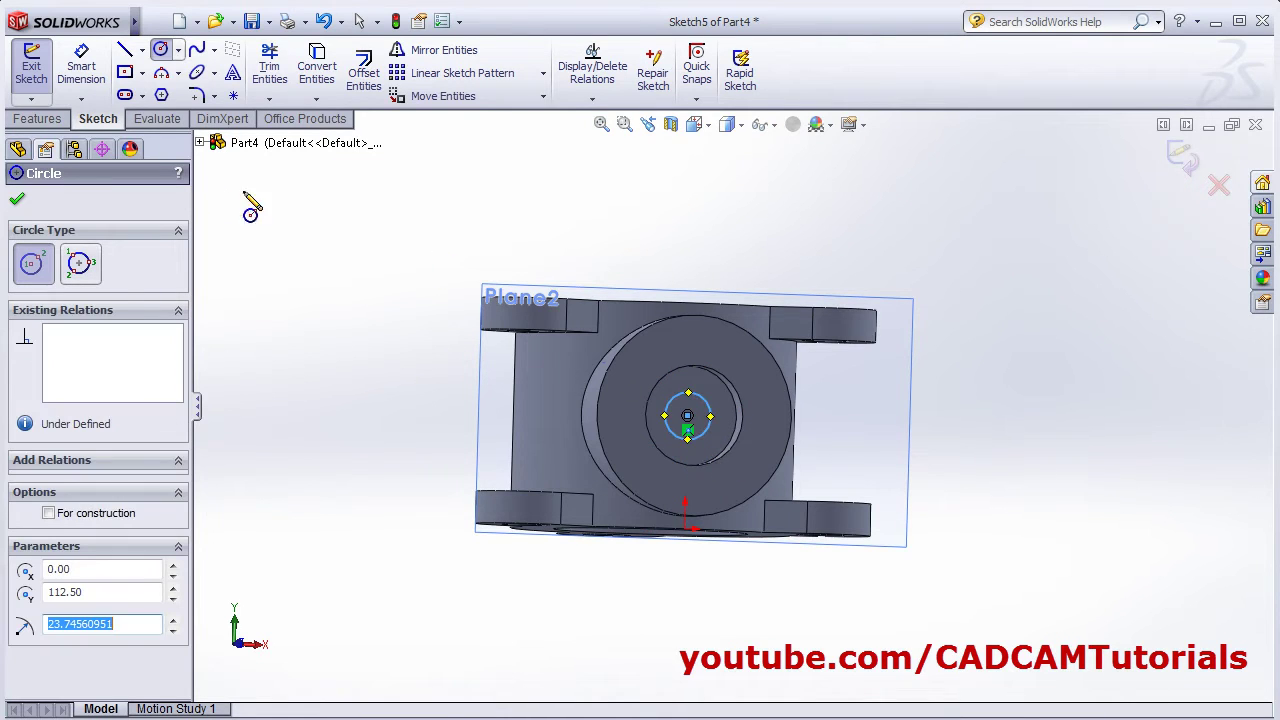
Step: Dimension the bore circle's diameter at 56 mm
click(81, 65)
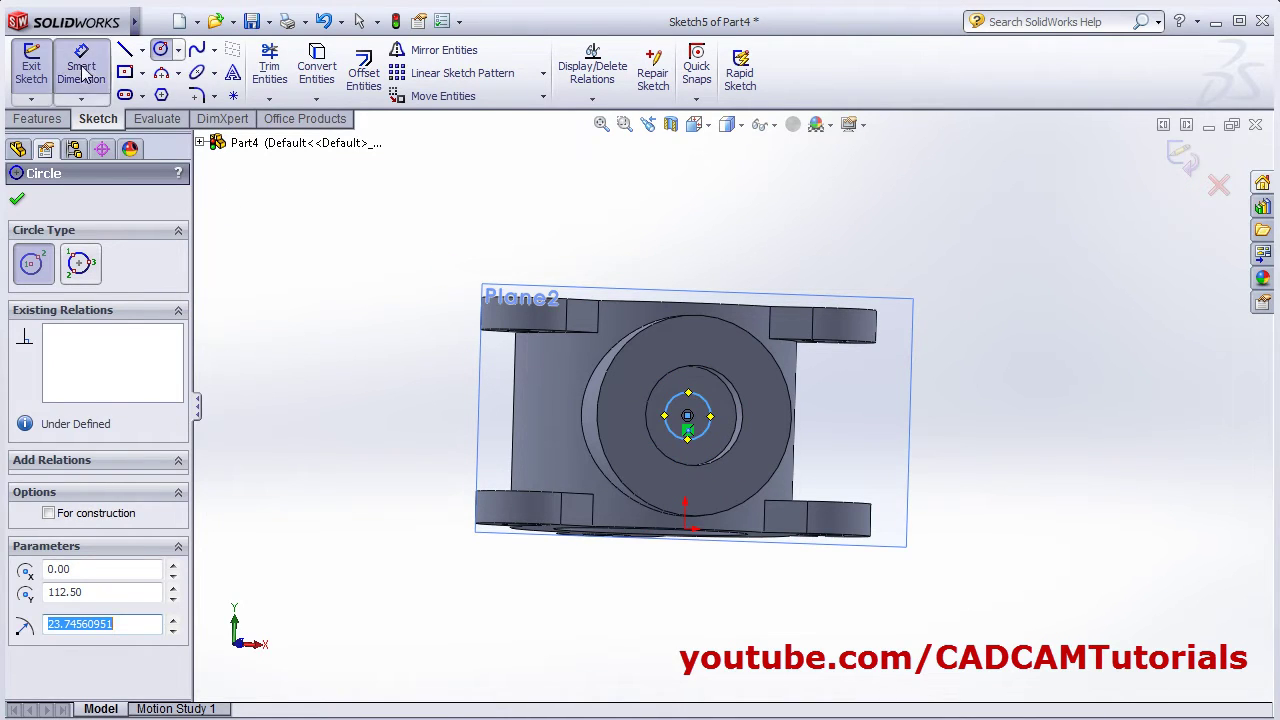
click(708, 404)
click(810, 248)
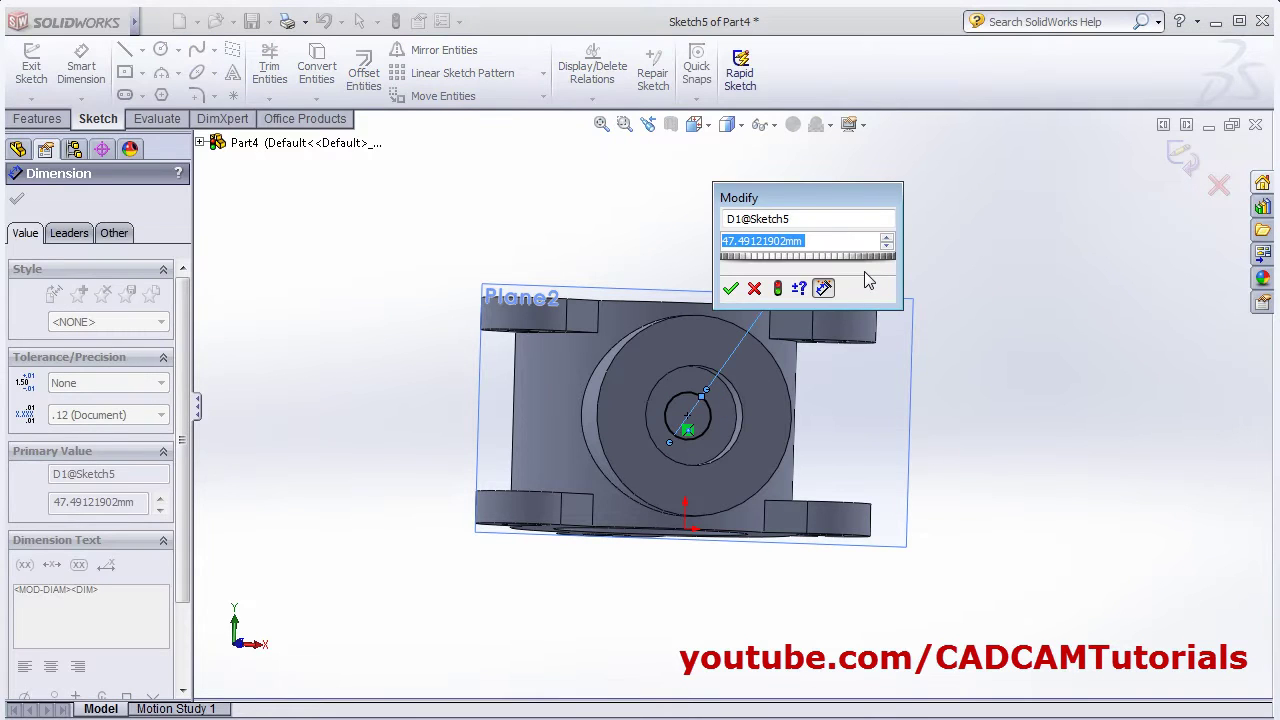
text(56)
key(Return)
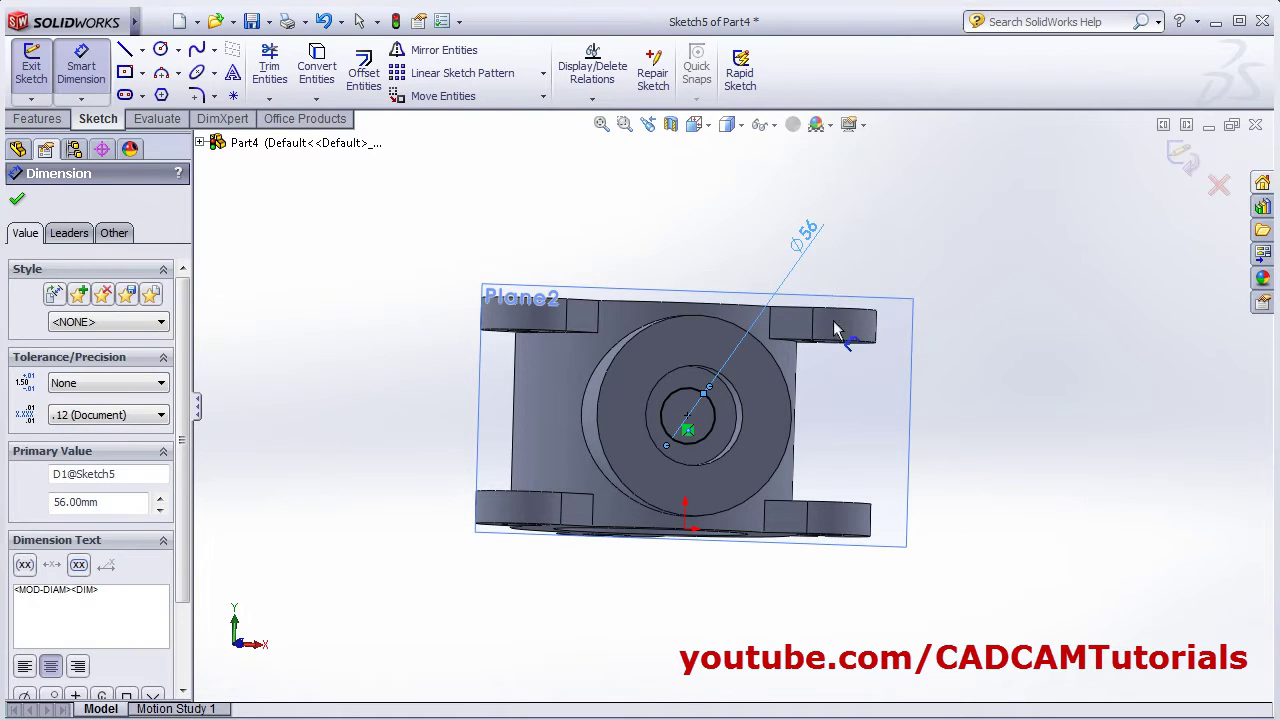
Step: Check the bore's extent in the reference drawing and cut the 56 mm circle with the end condition Through All
middle_drag(836, 330, 994, 374)
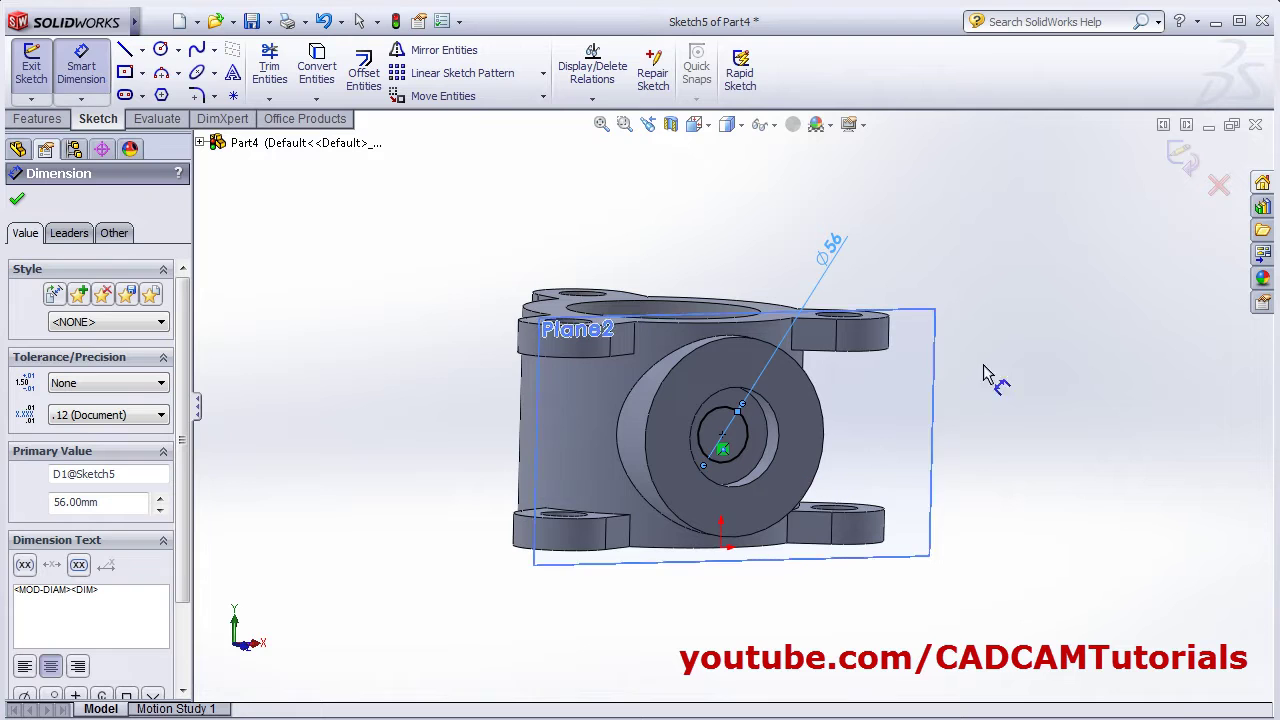
click(1190, 160)
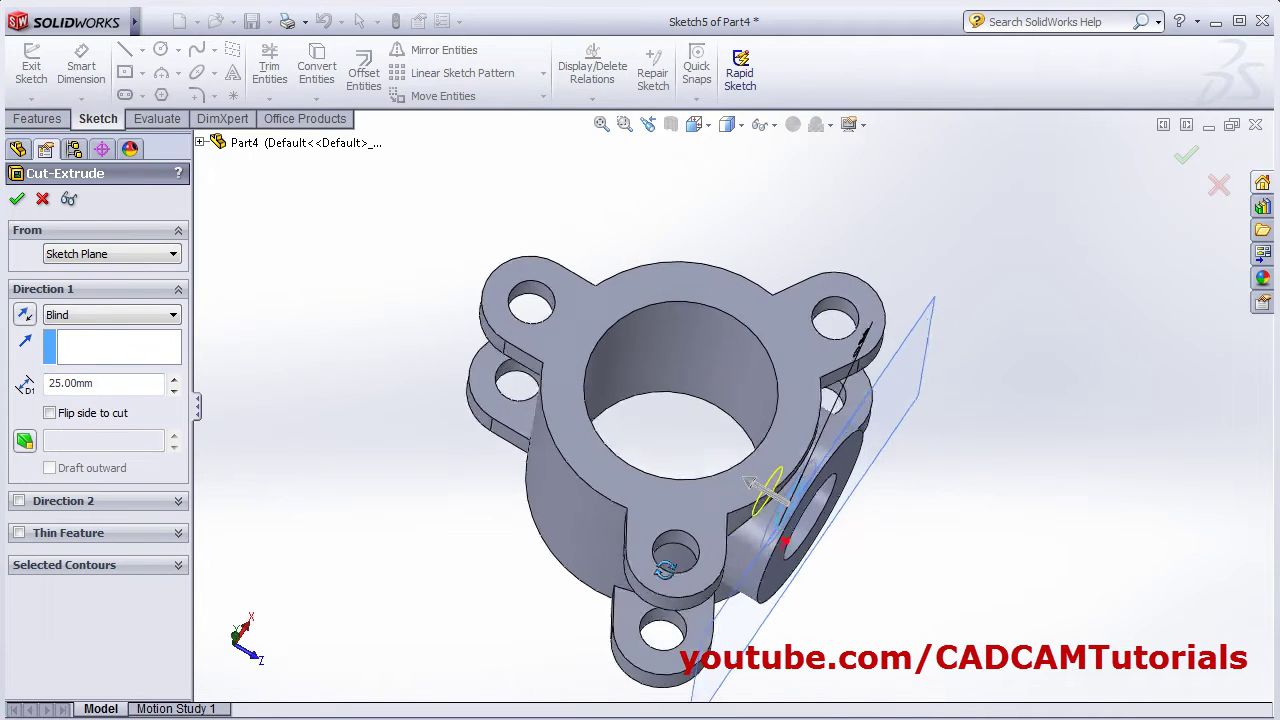
key(alt+Tab)
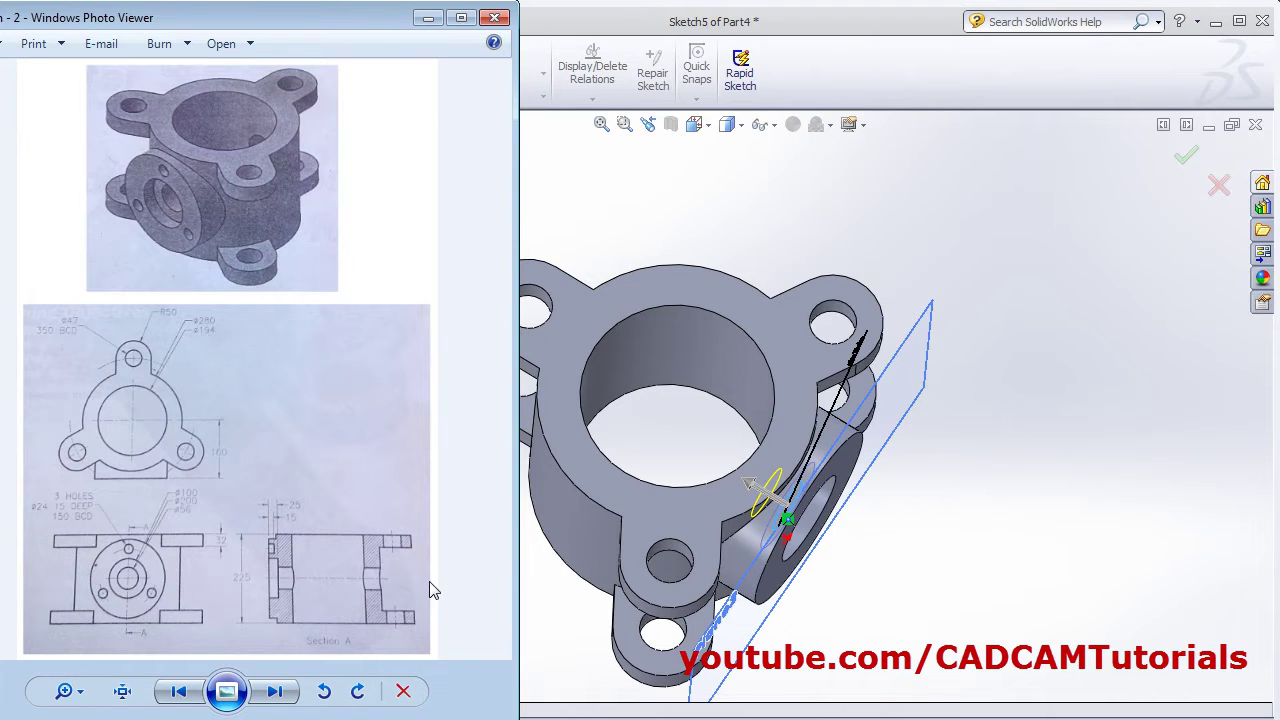
click(1034, 476)
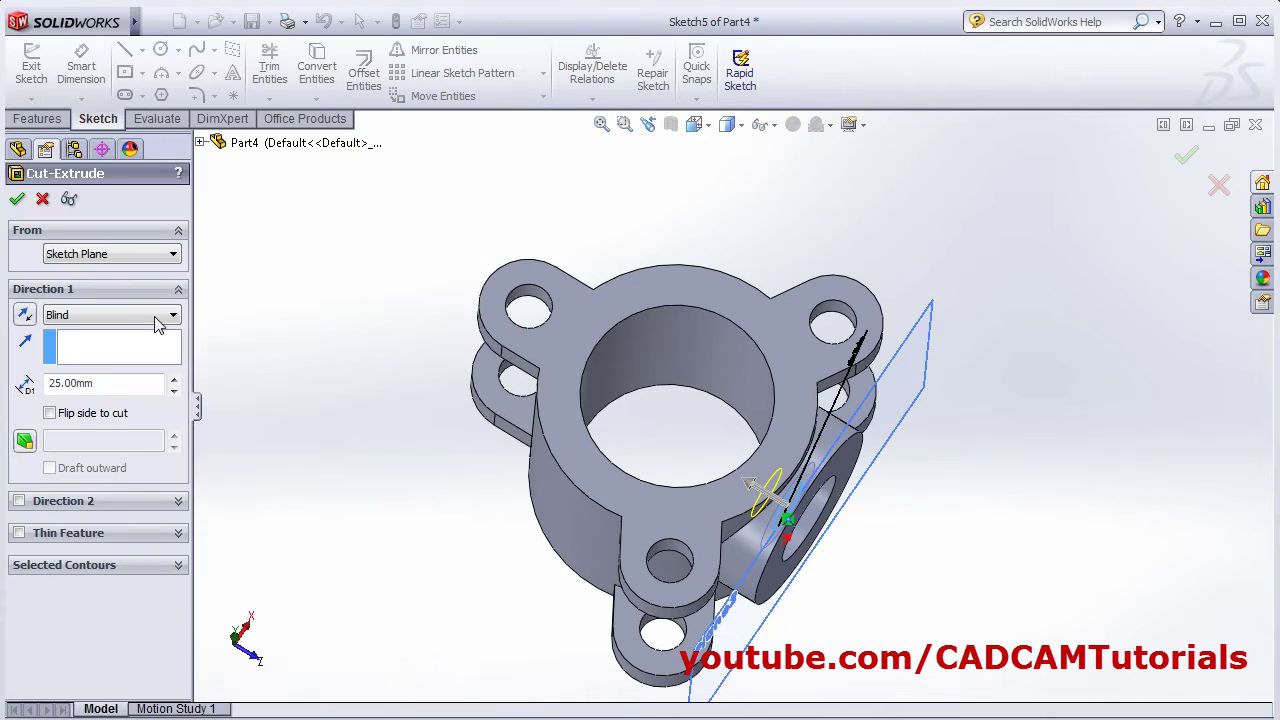
click(115, 314)
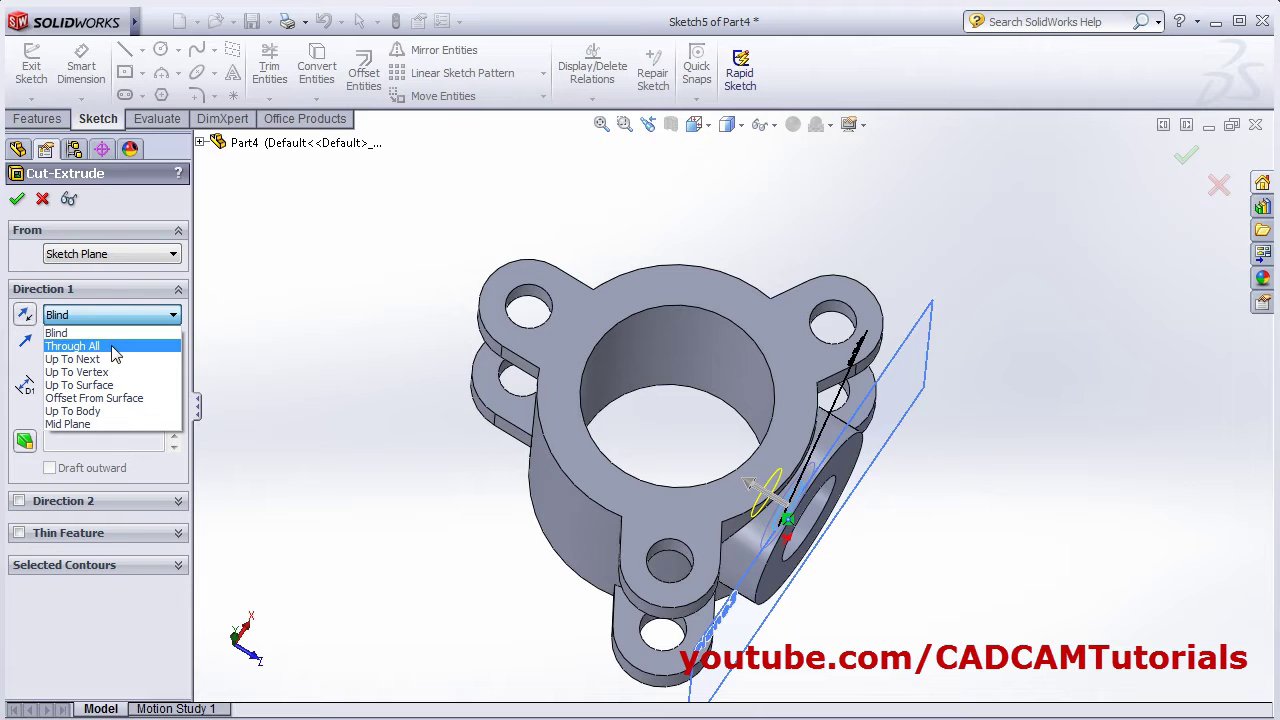
click(140, 347)
middle_drag(250, 358, 277, 289)
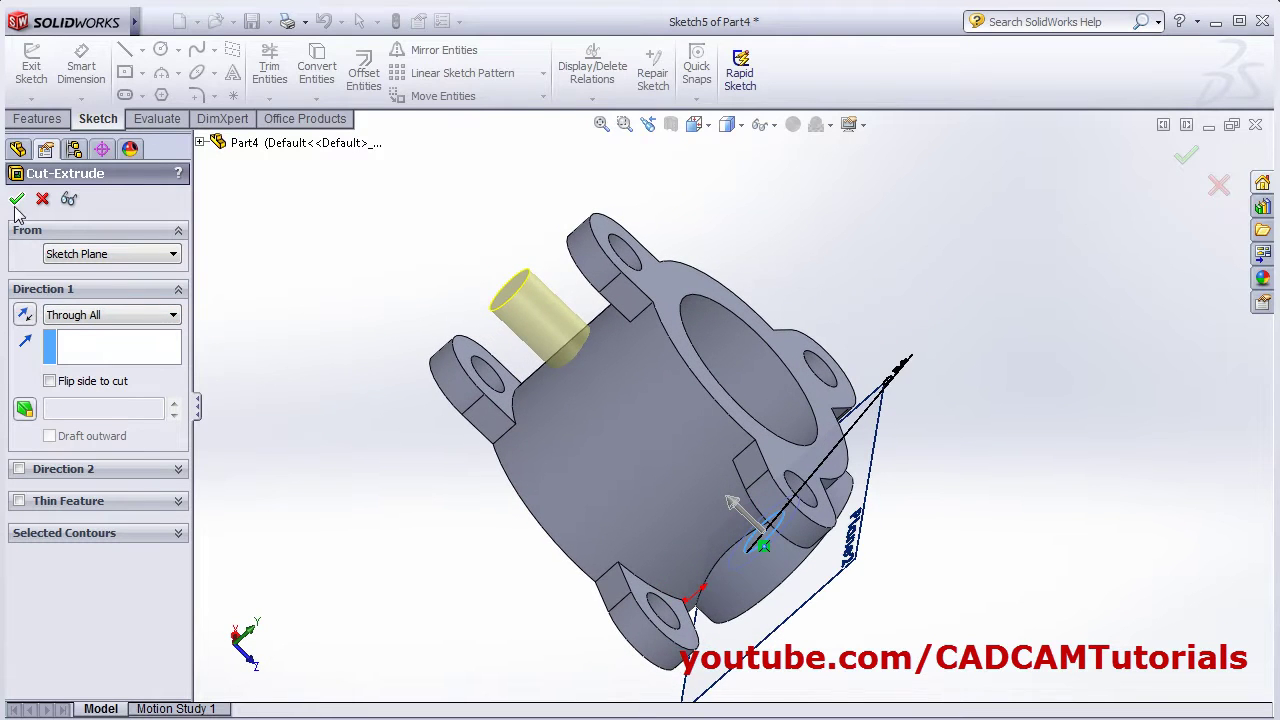
key(Return)
middle_drag(449, 431, 311, 297)
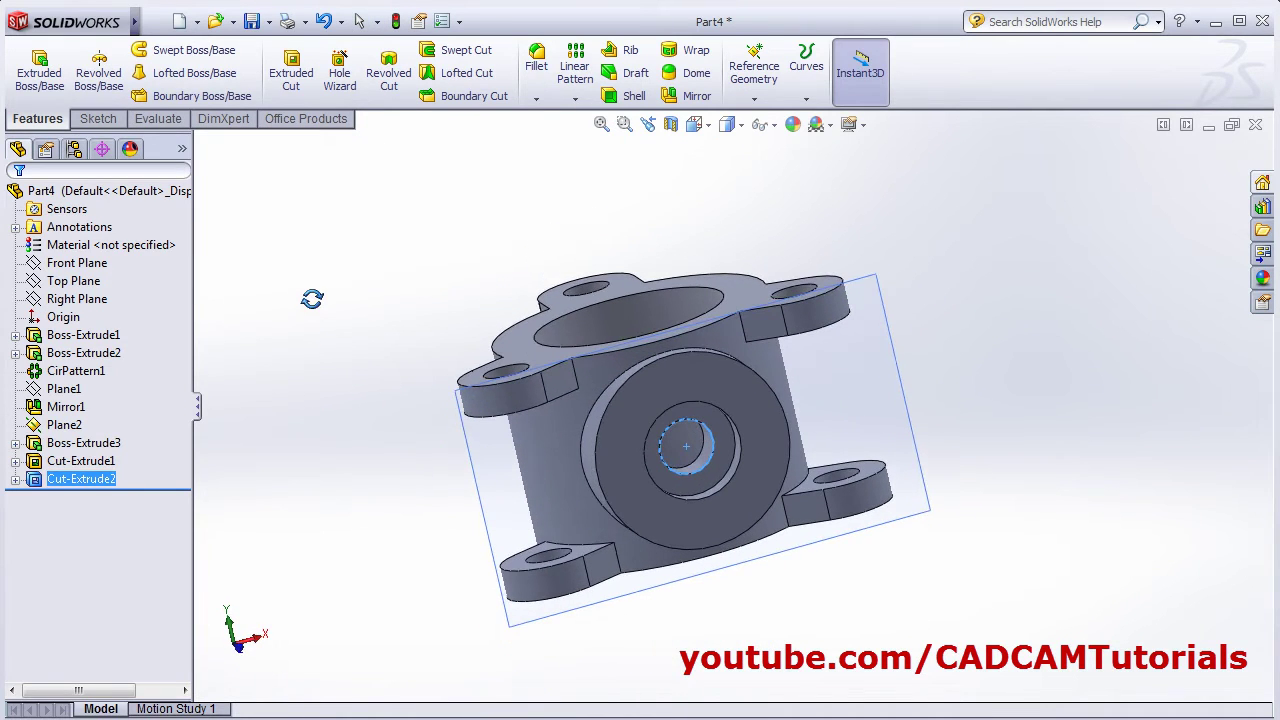
click(930, 598)
Step: Check the small boss holes in the reference drawing and sketch a circle about 34 mm in diameter directly above the bore on the boss's flat face
middle_drag(930, 598, 880, 492)
scroll(880, 492, down, 3)
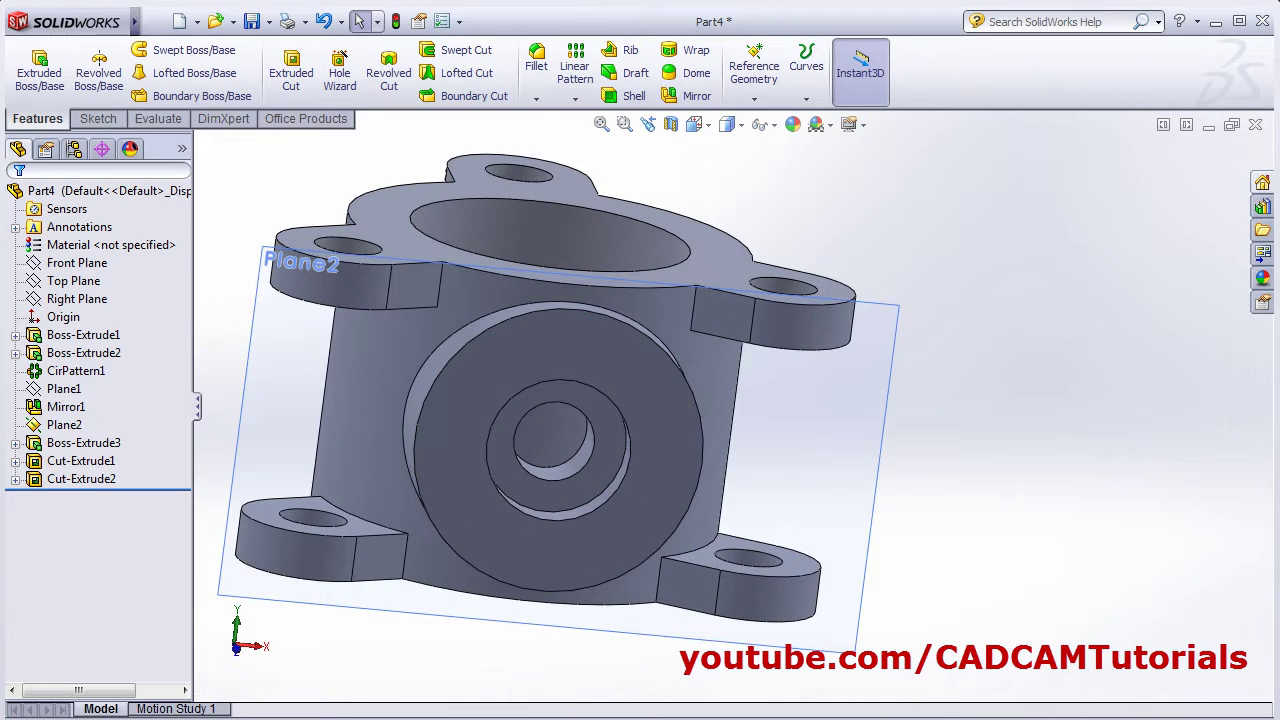
key(alt+Tab)
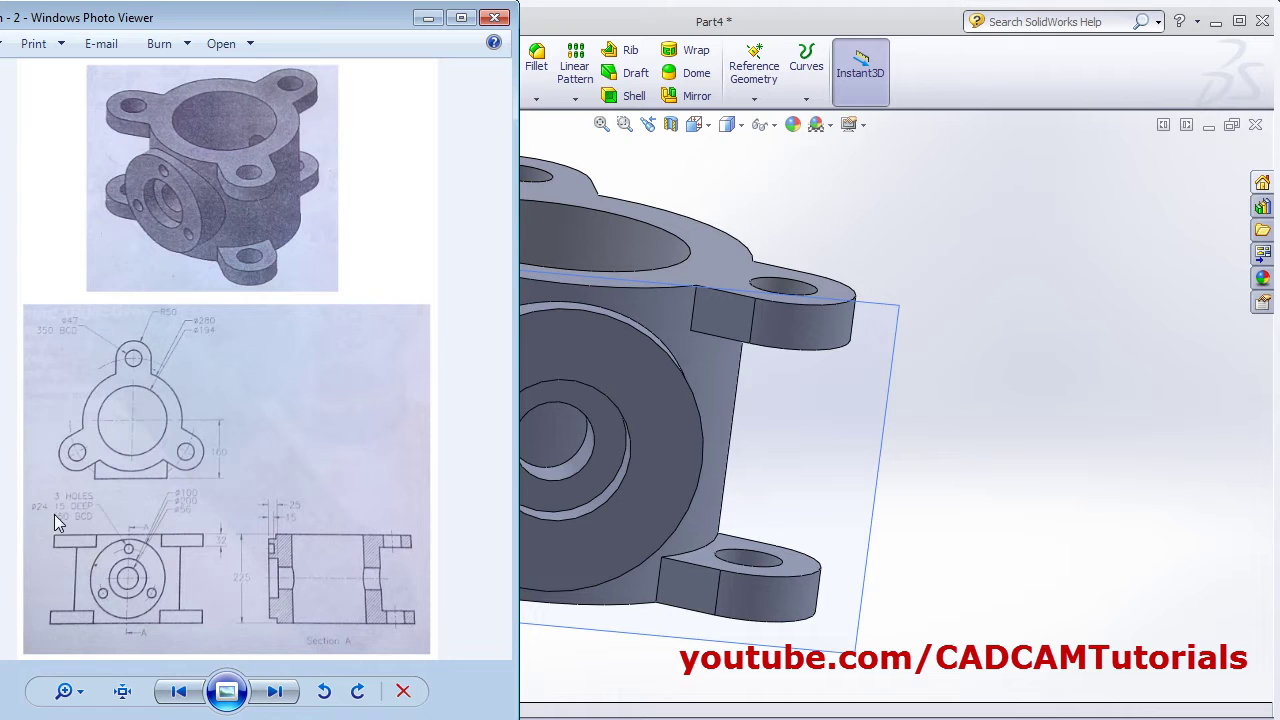
click(977, 360)
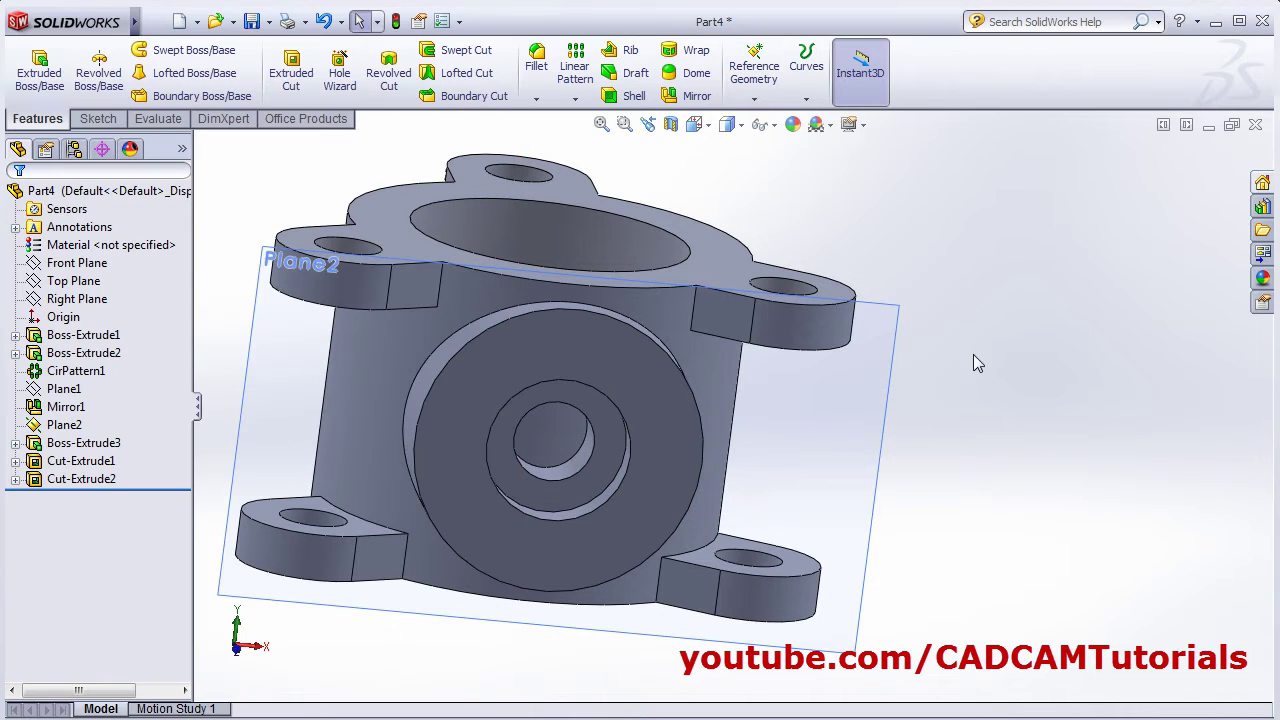
click(291, 70)
click(651, 398)
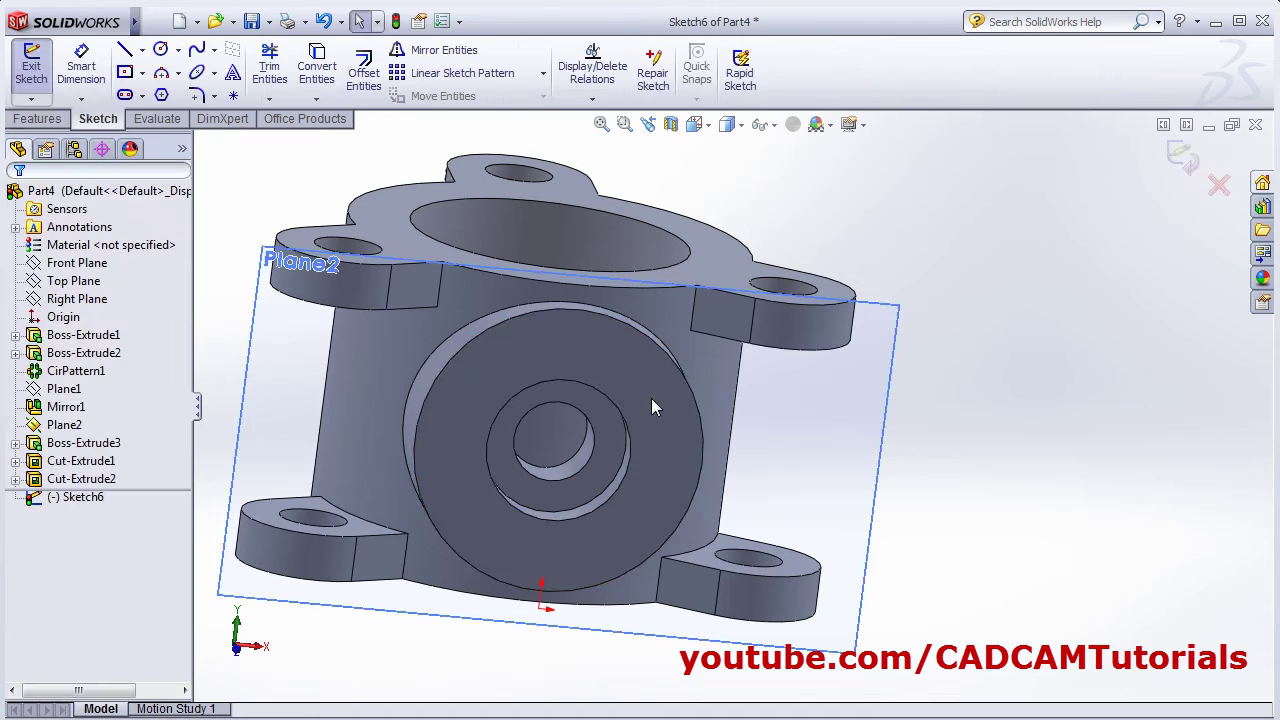
click(722, 127)
click(800, 213)
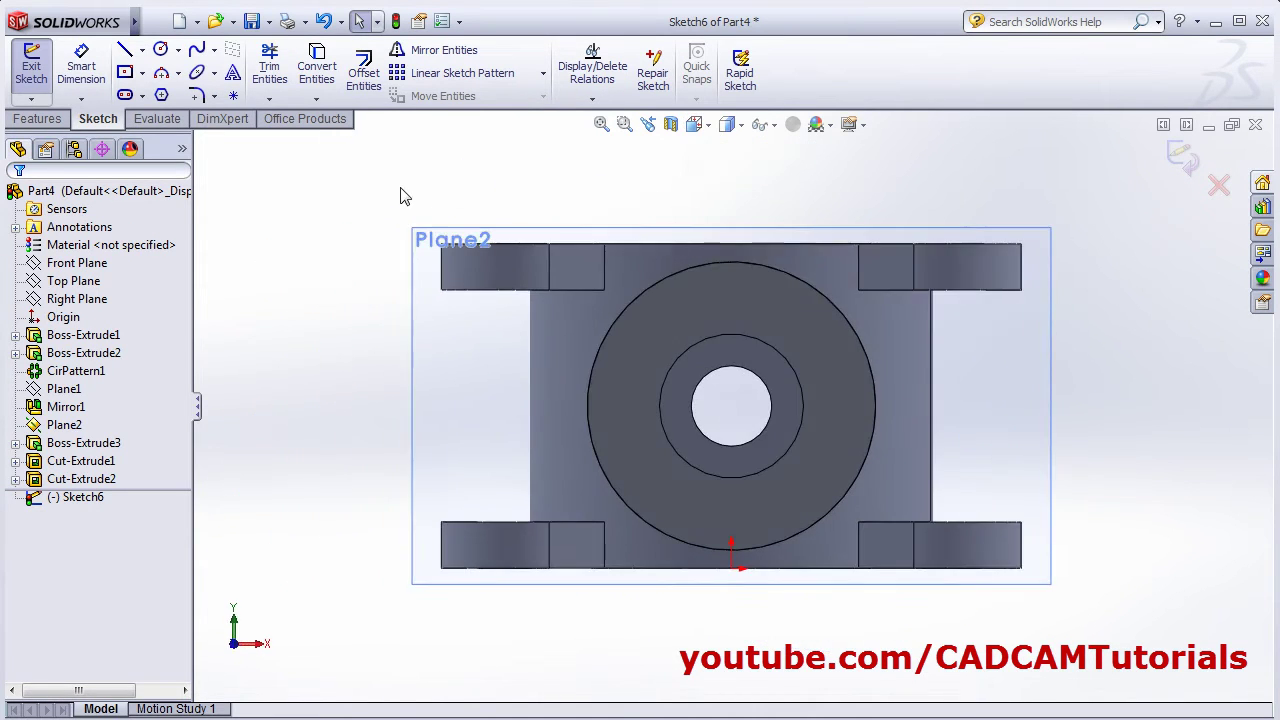
click(160, 49)
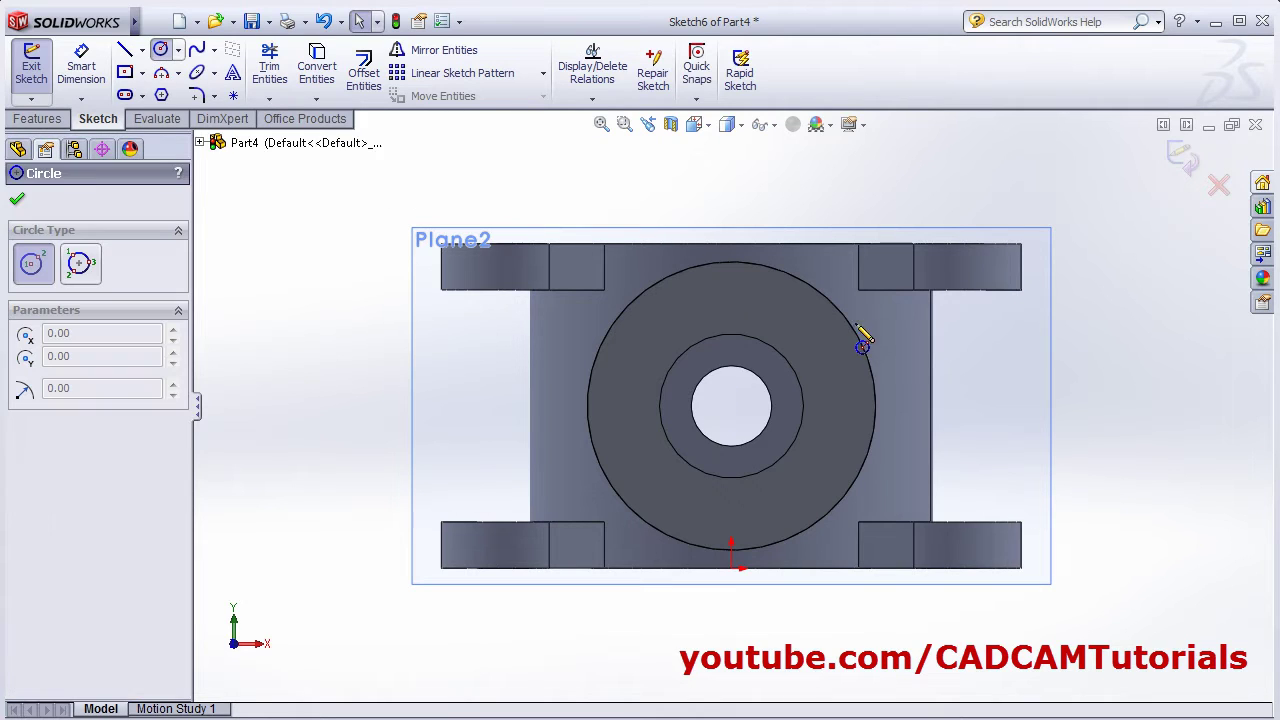
click(731, 298)
click(756, 305)
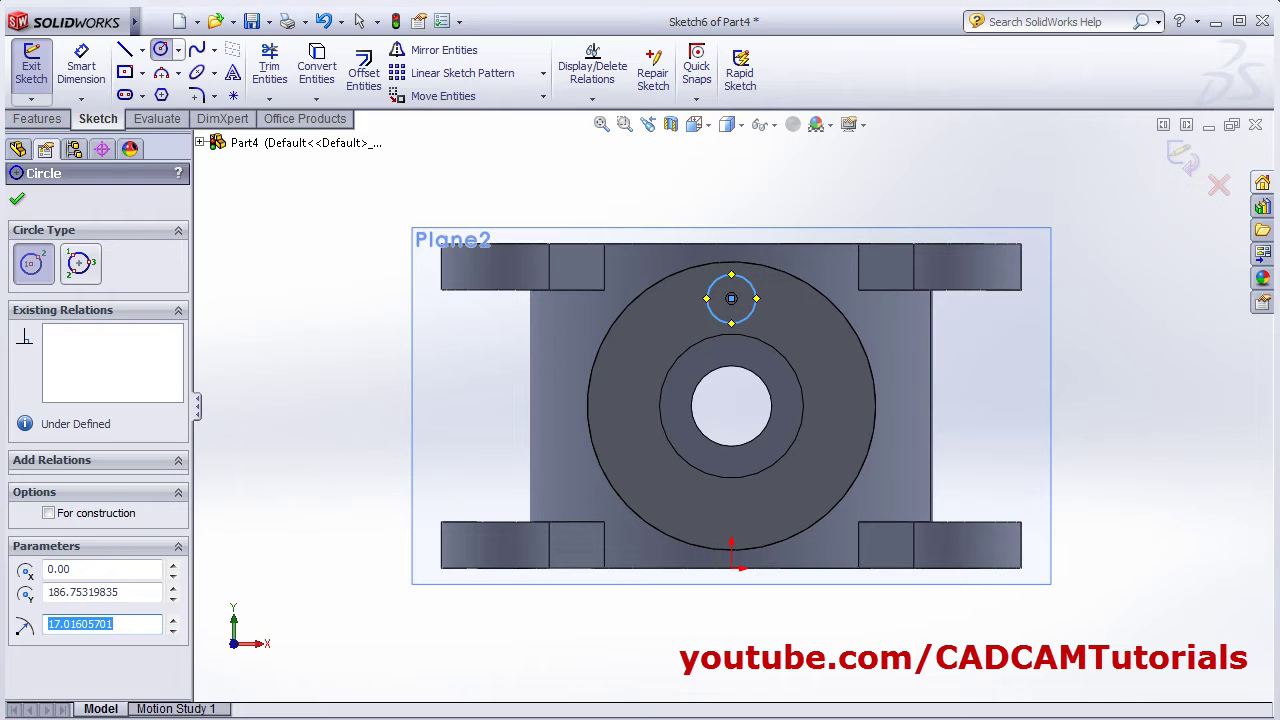
Step: Check the hole size in the reference drawing and dimension the small circle's diameter at 24 mm
key(alt+Tab)
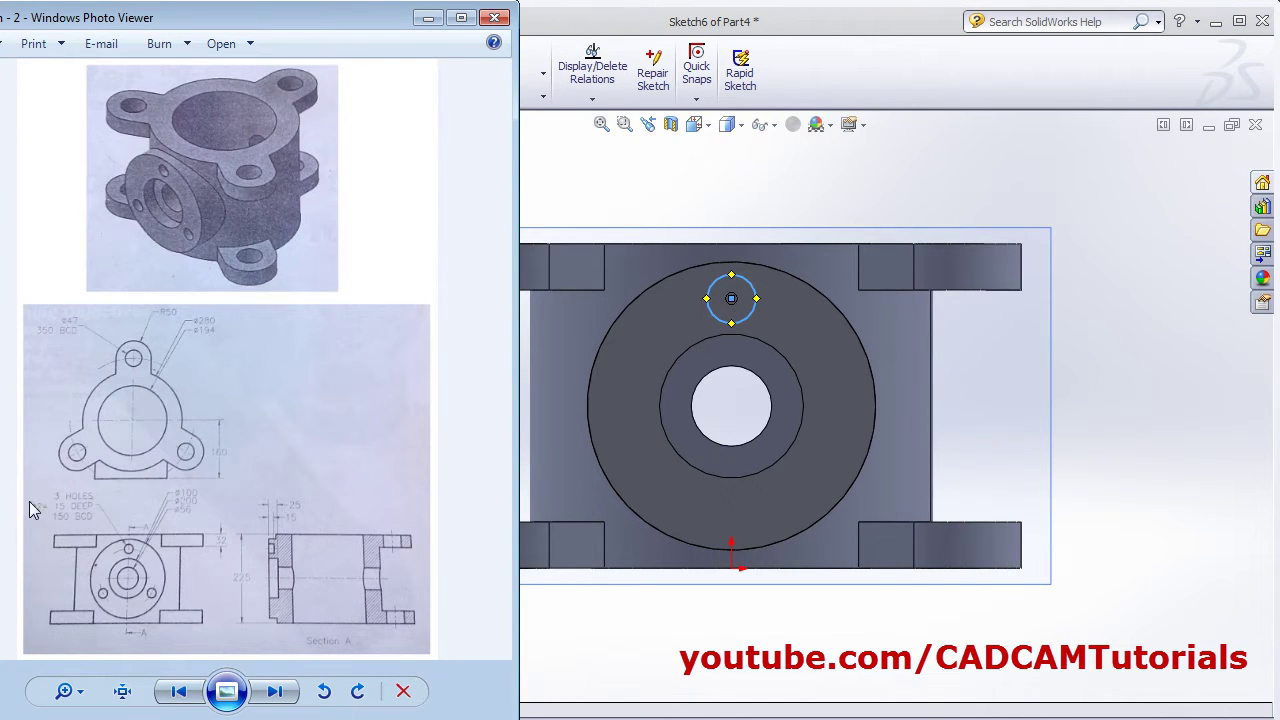
click(948, 68)
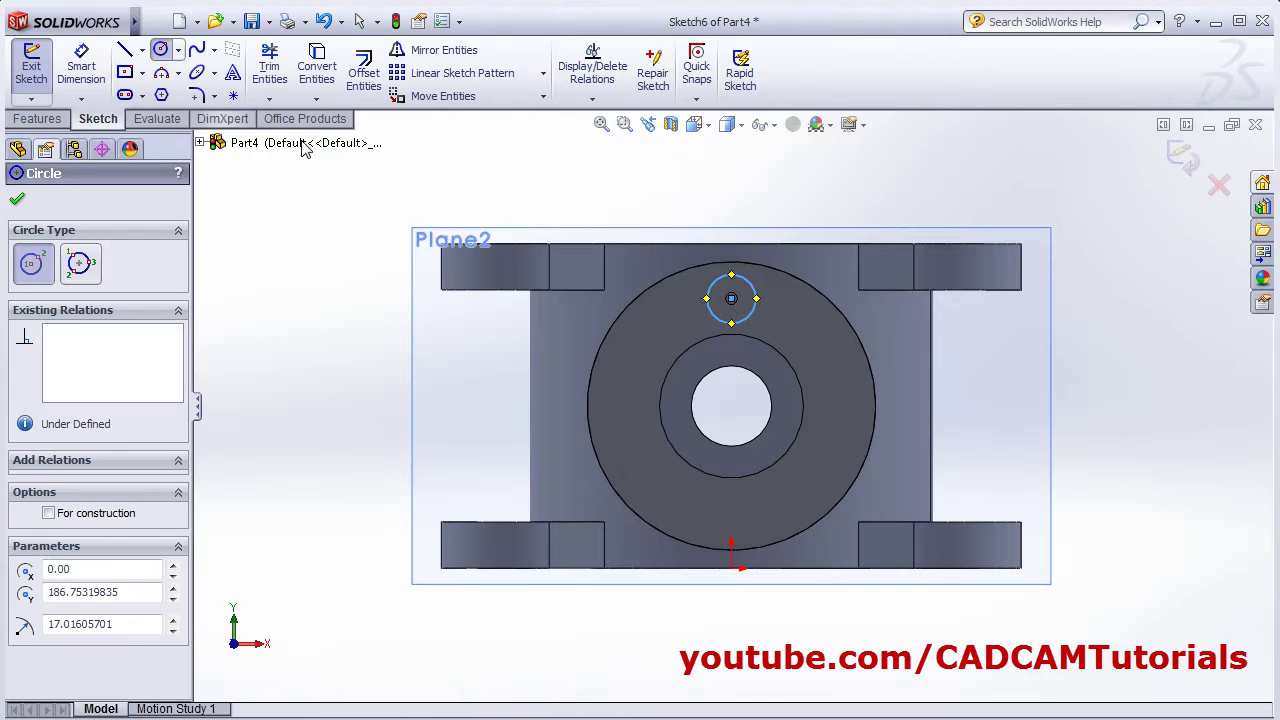
click(81, 66)
click(718, 320)
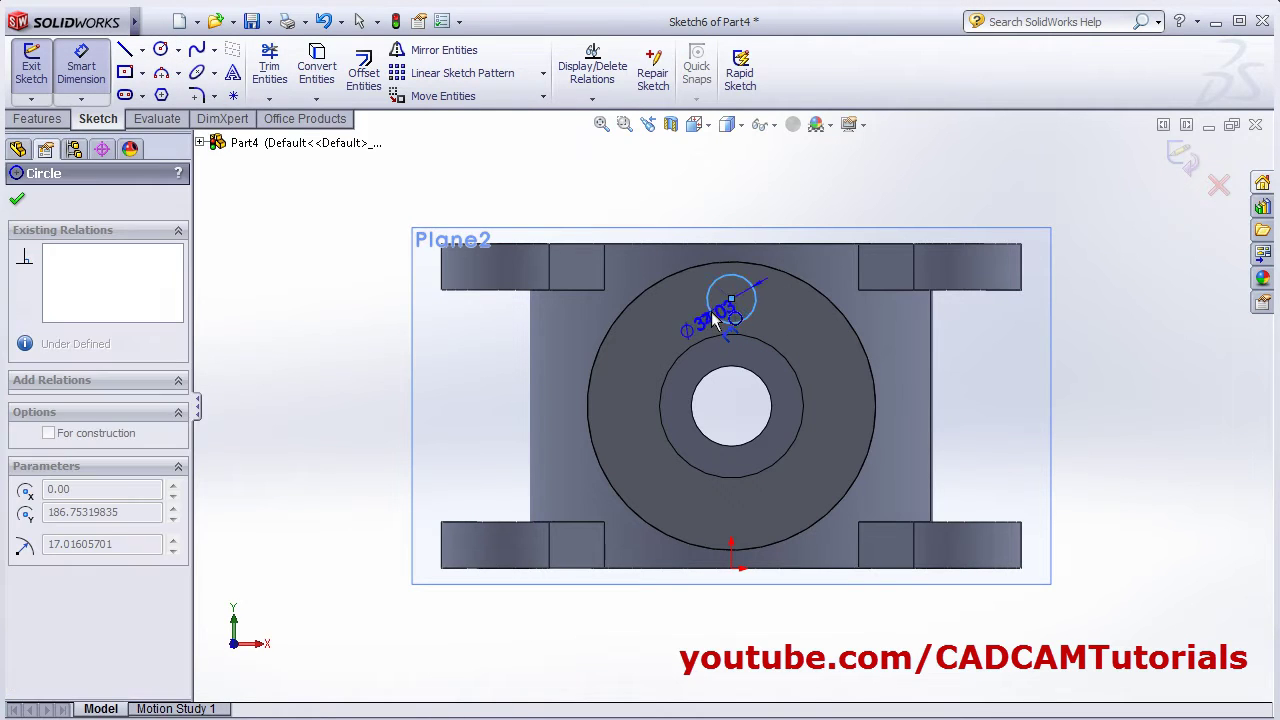
click(614, 186)
text(2)
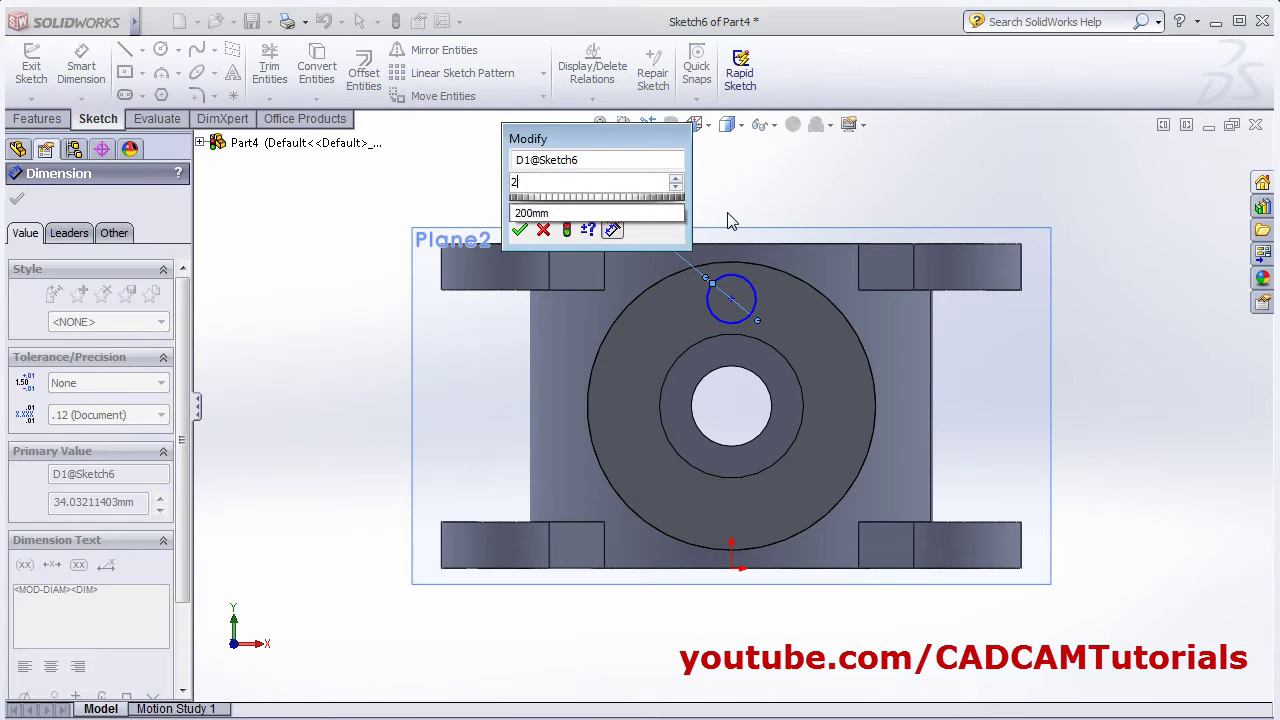
text(4)
key(Return)
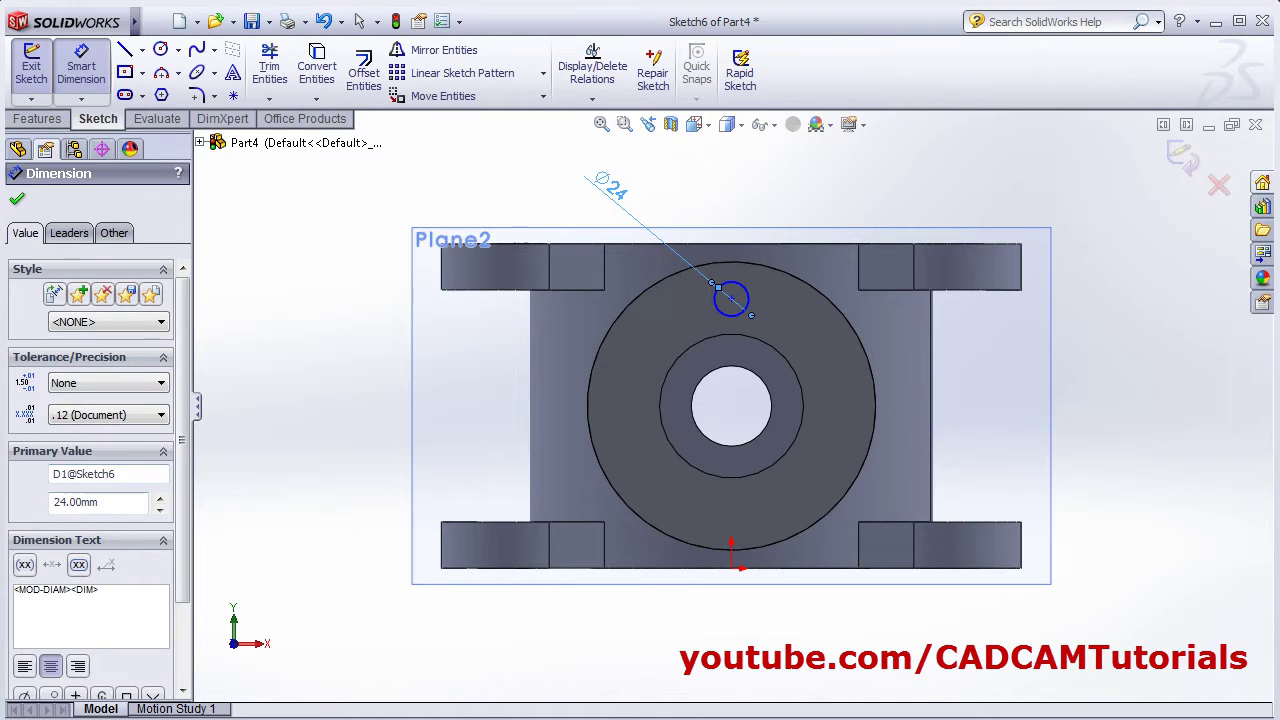
Step: Check the bolt circle in the reference drawing and dimension the 24 mm circle's centre 75 mm vertically from the recess's centre
key(alt+Tab)
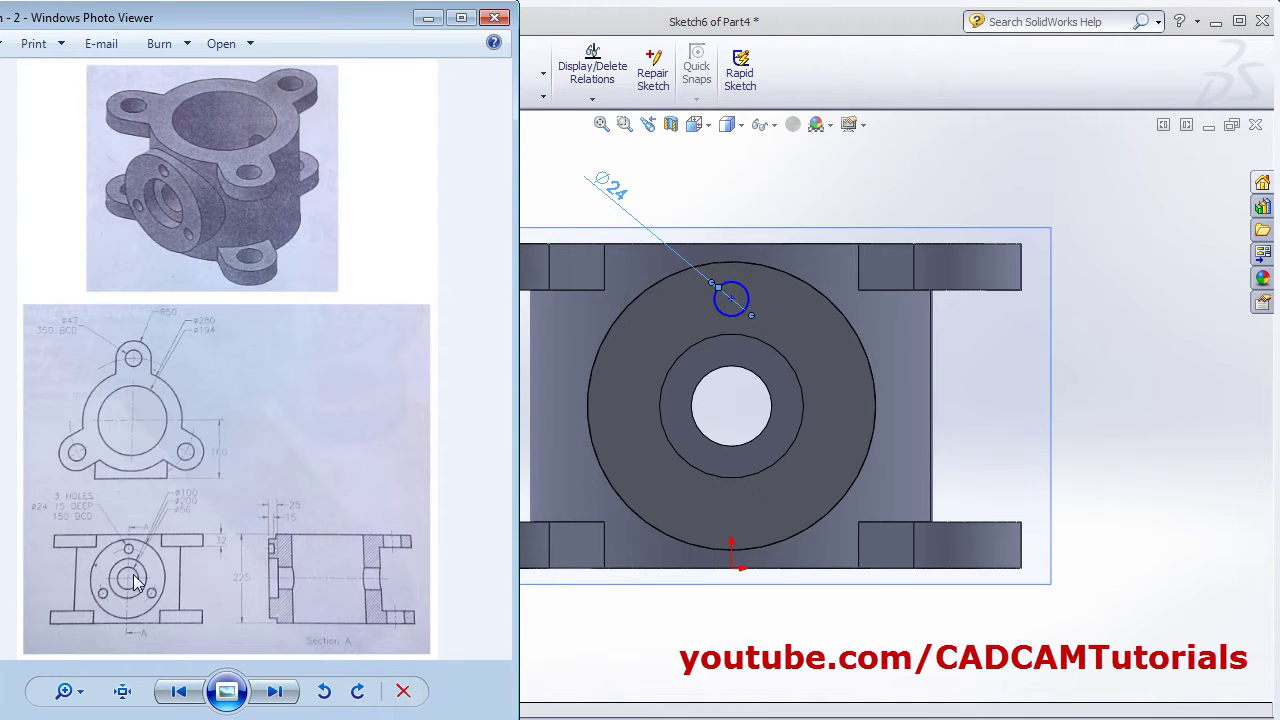
click(1155, 415)
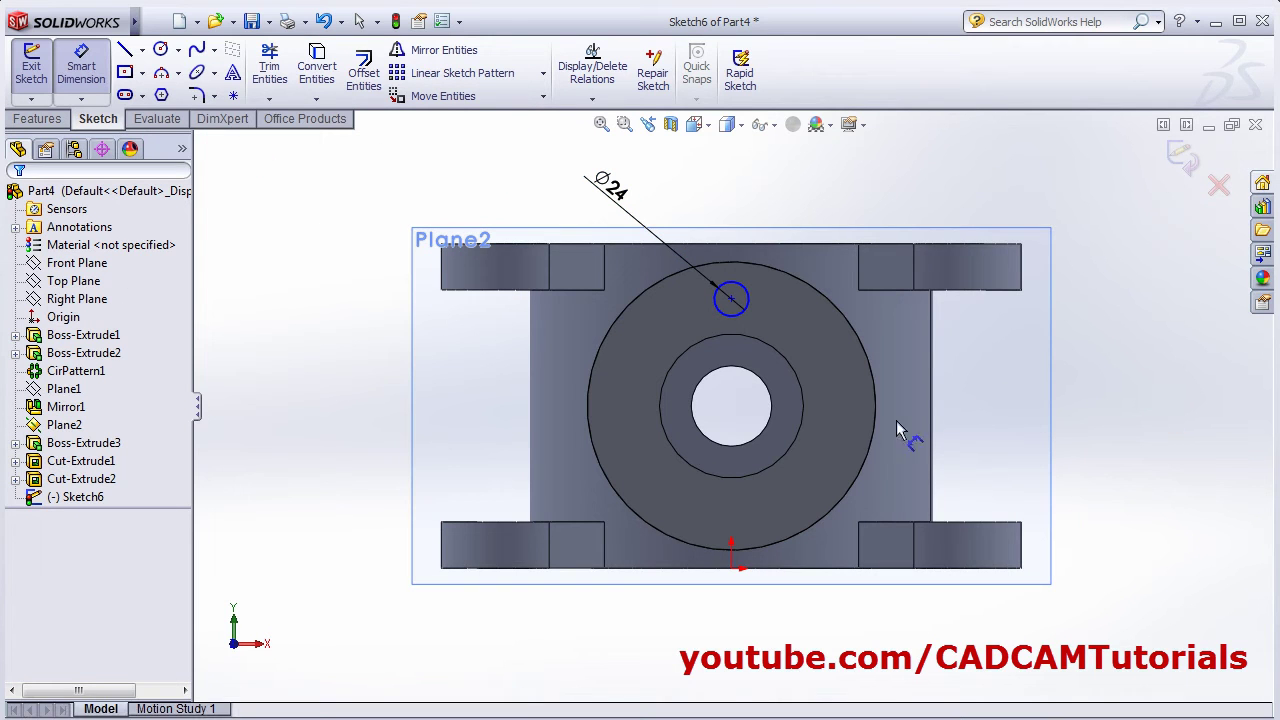
click(732, 300)
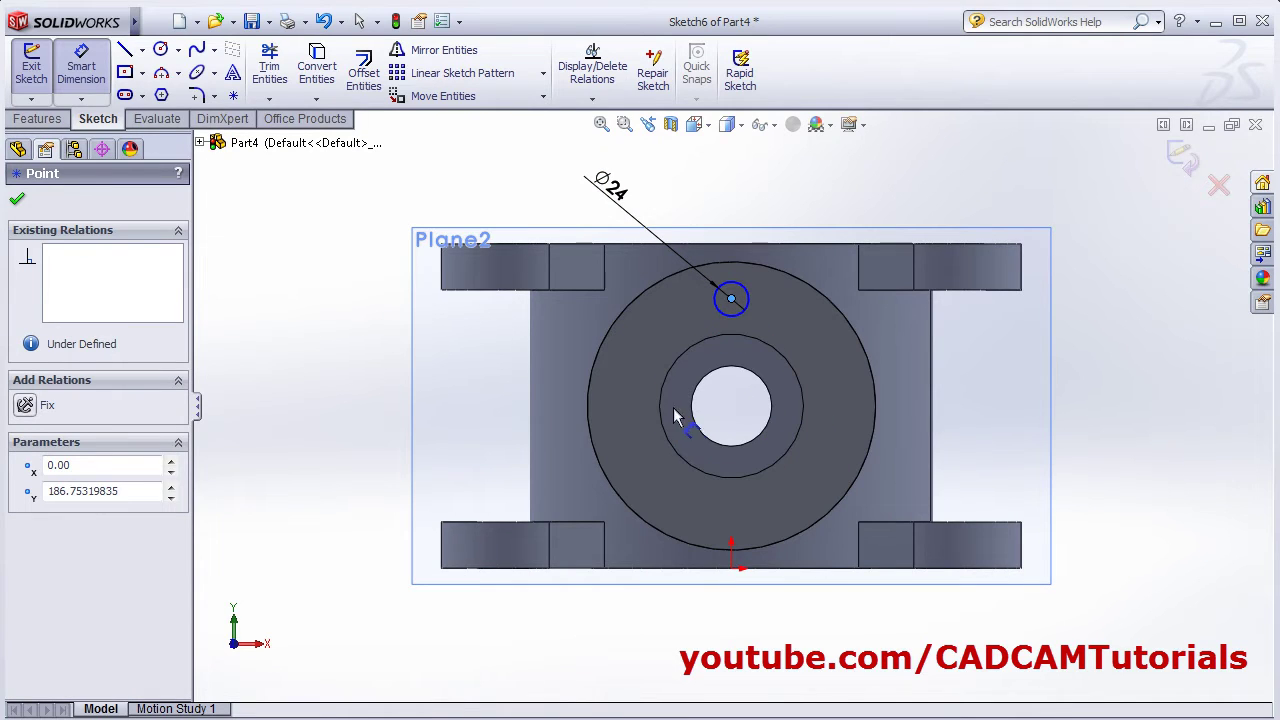
click(805, 413)
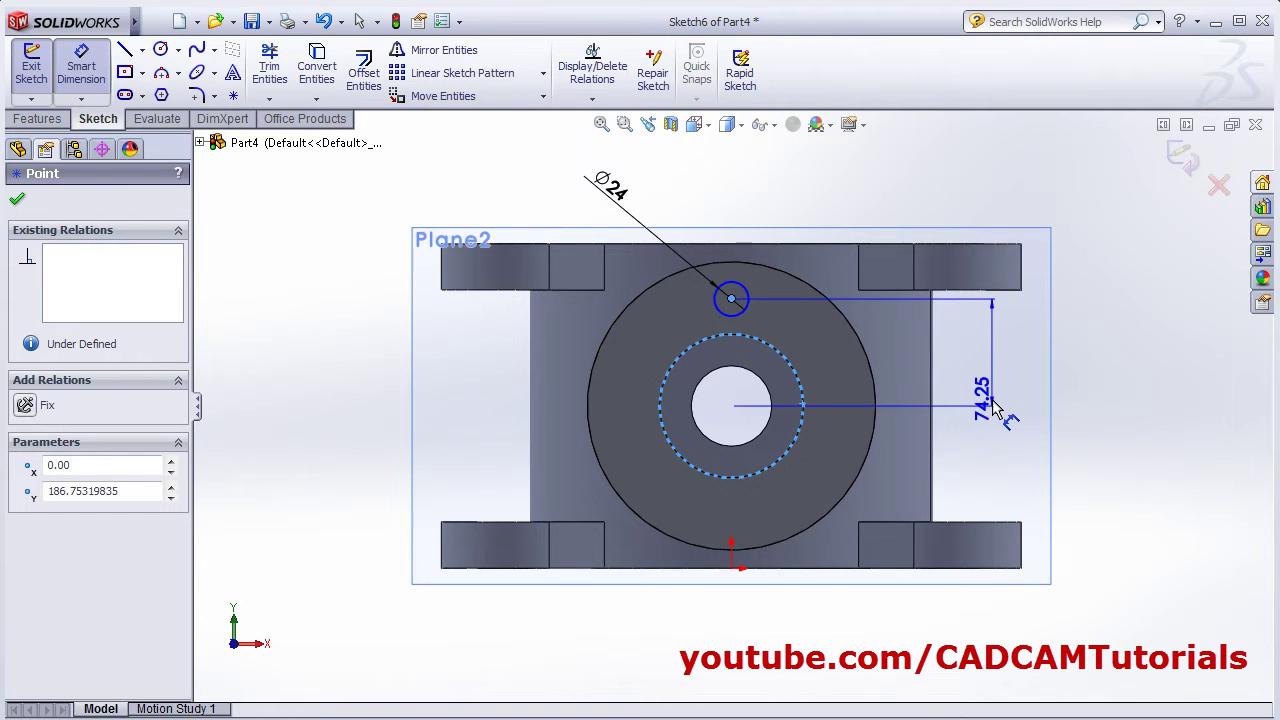
click(998, 392)
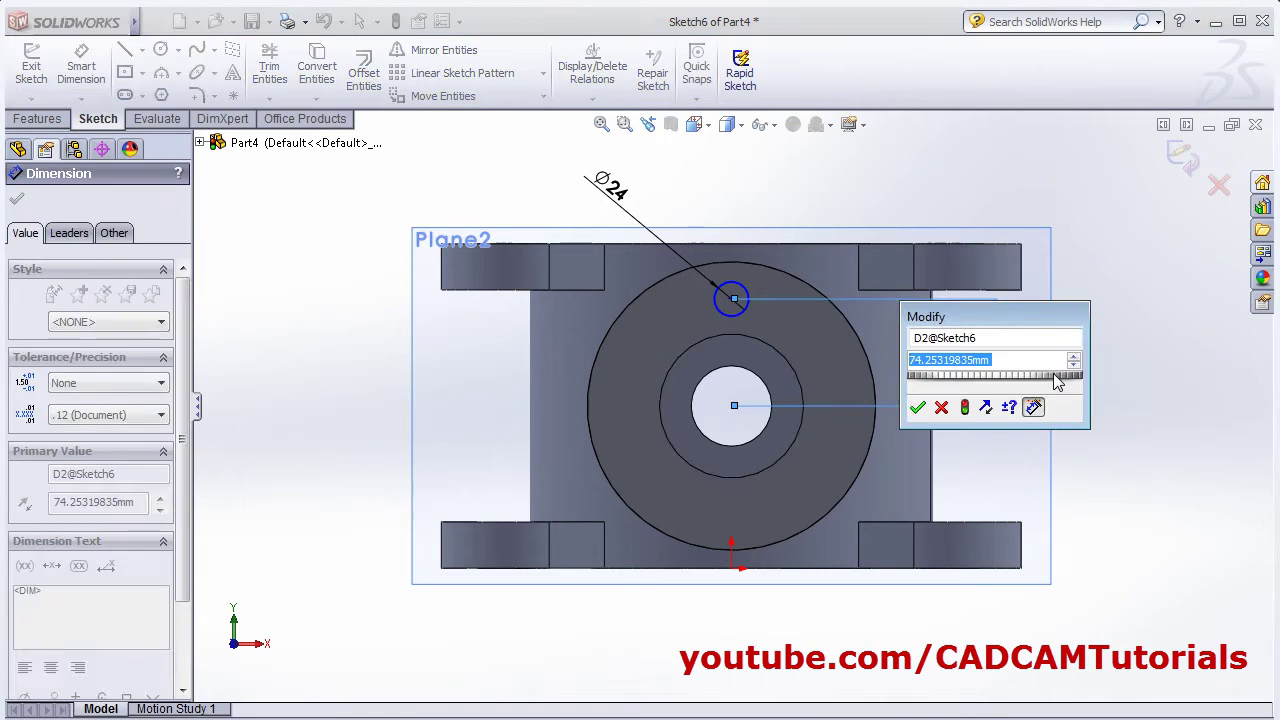
text(75)
key(Return)
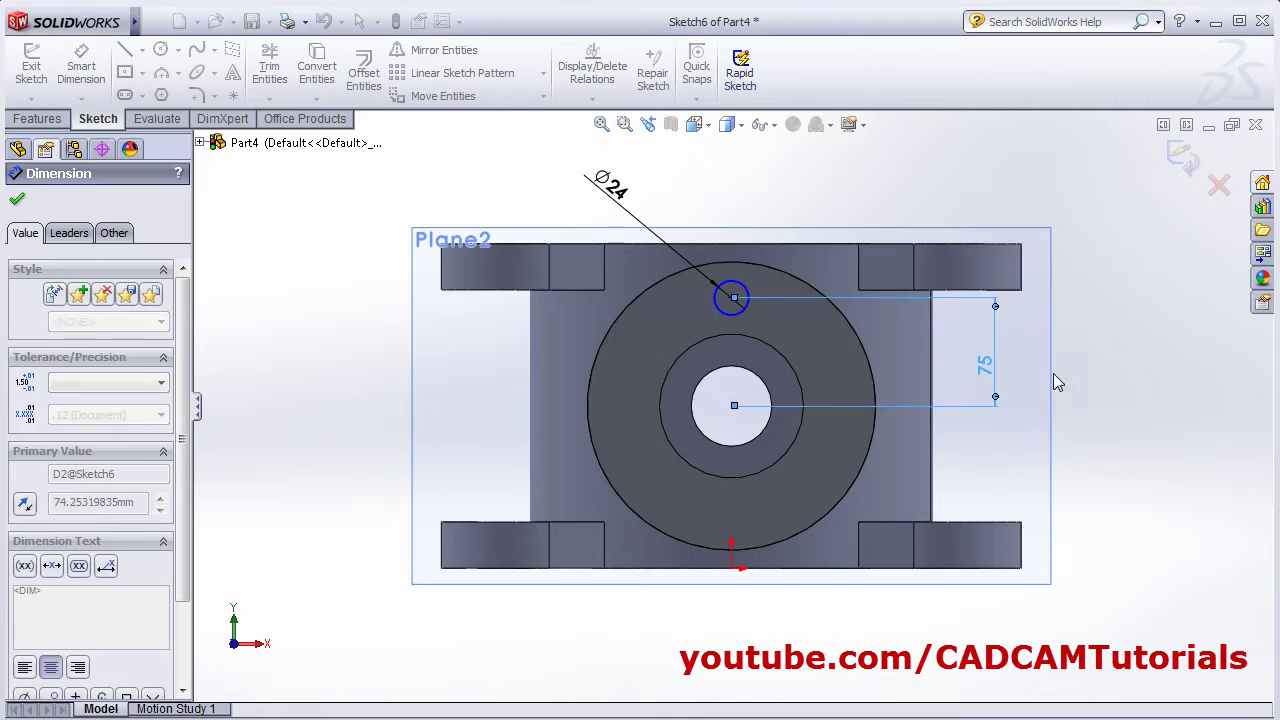
click(1120, 405)
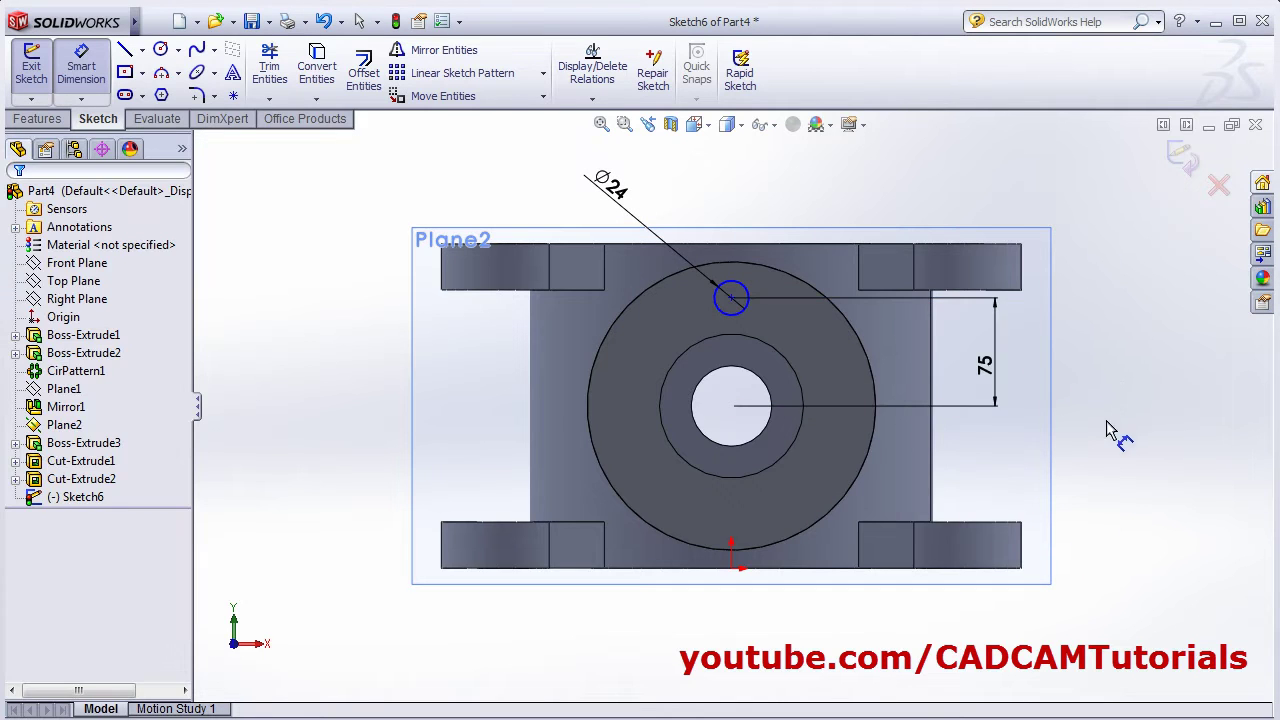
click(731, 299)
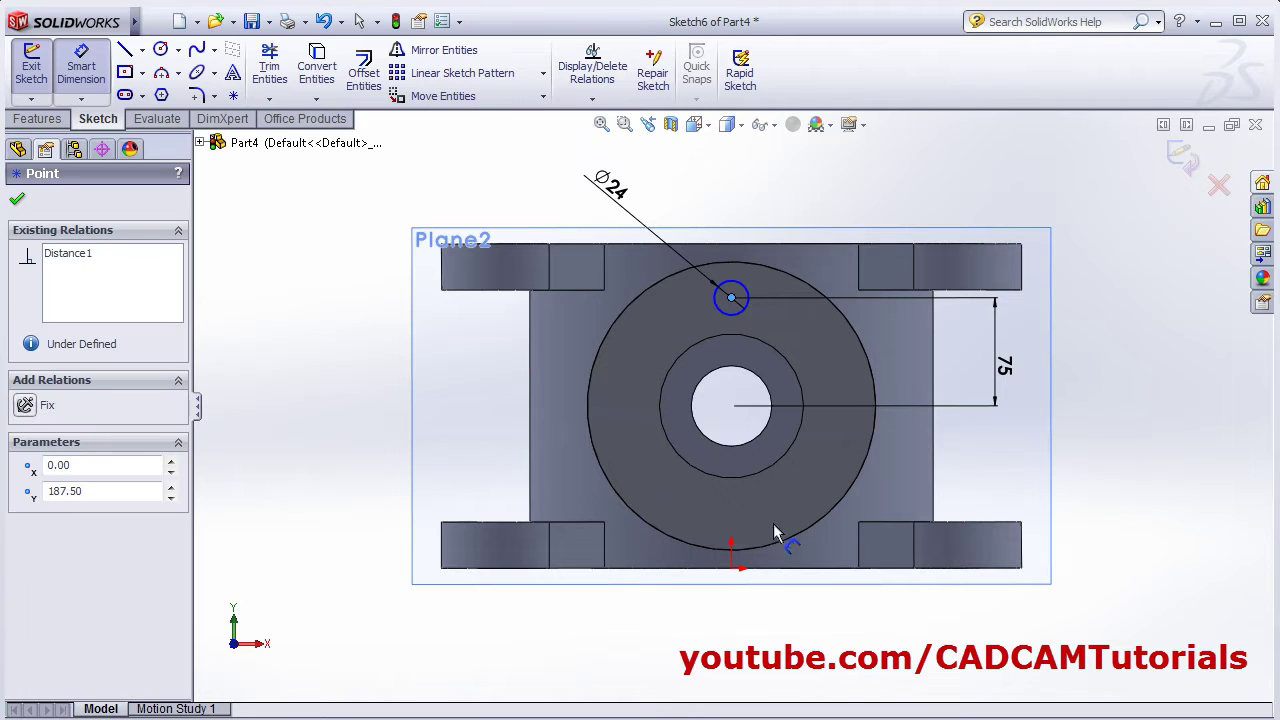
click(731, 566)
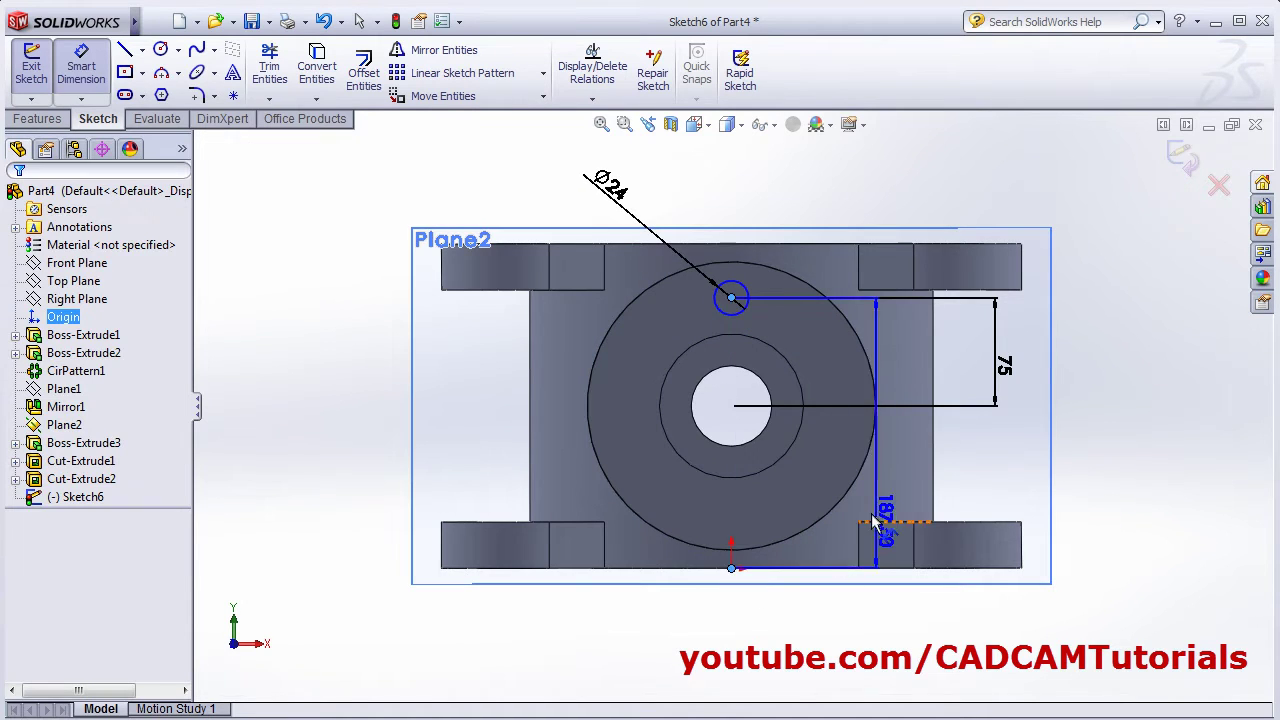
key(Escape)
key(Escape)
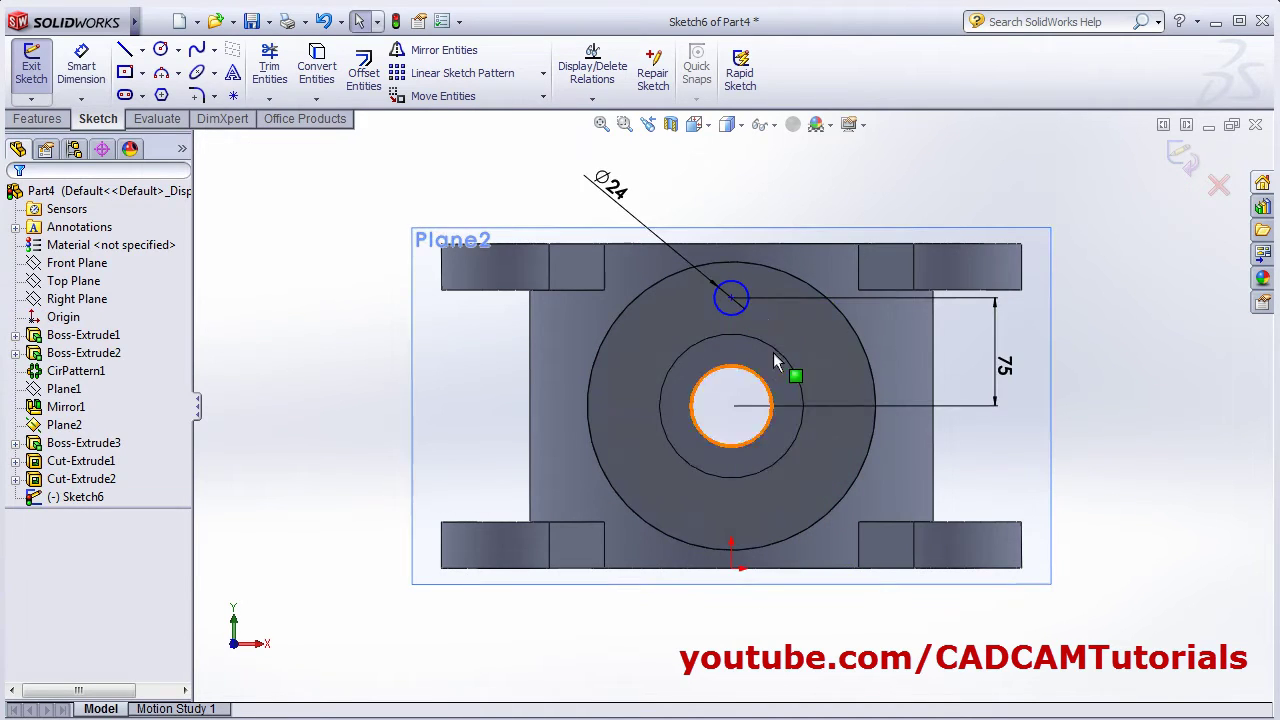
Step: Add a Vertical relation between the 24 mm circle's centre and the origin
click(731, 297)
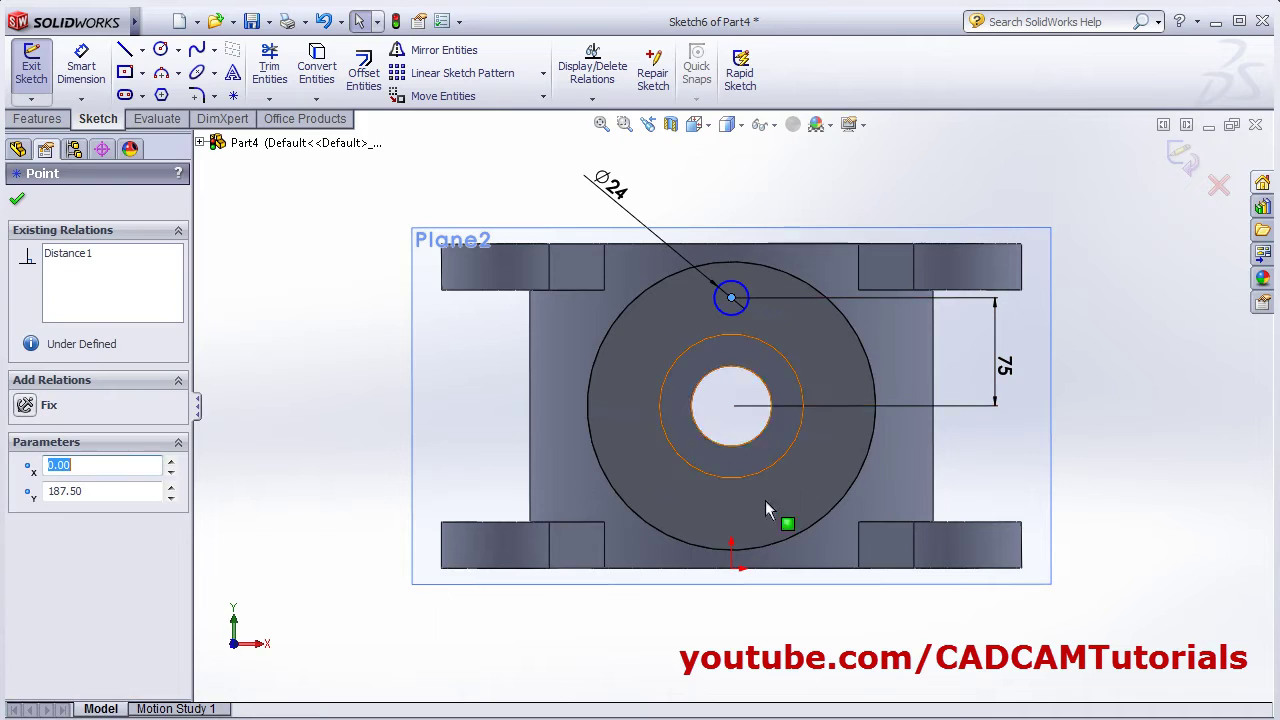
ctrl+click(731, 568)
click(25, 550)
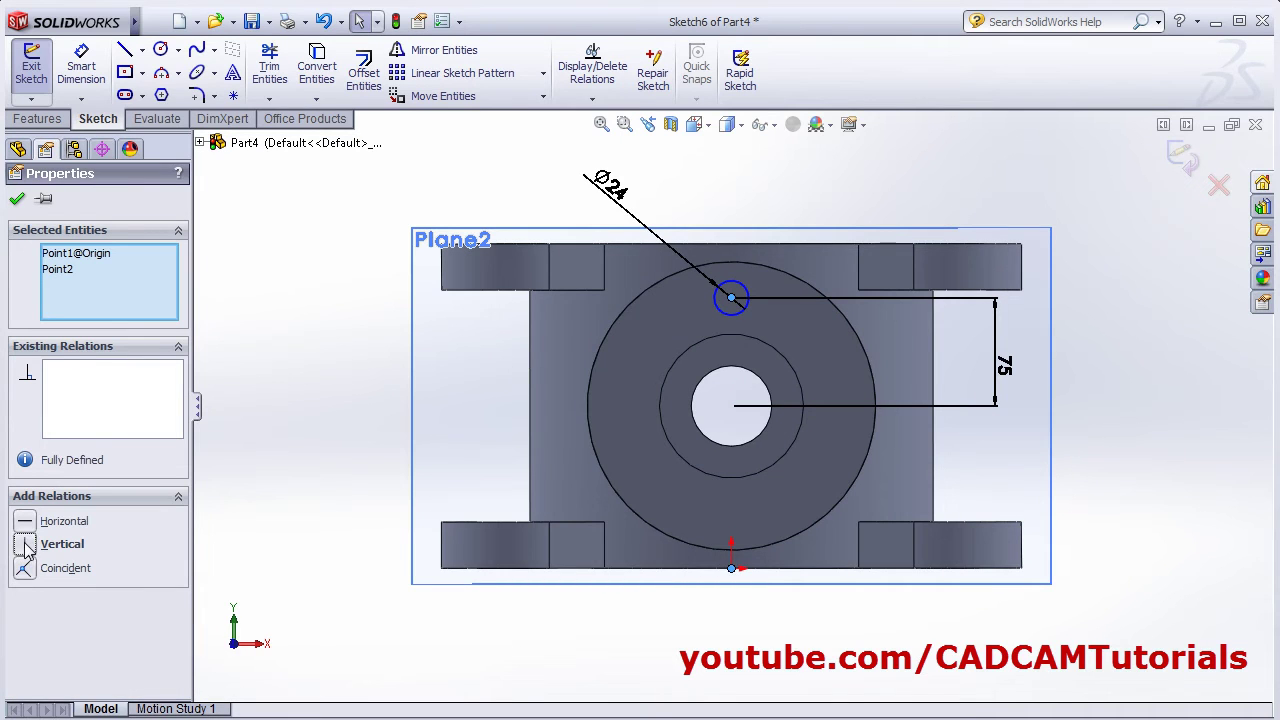
click(1208, 457)
Step: Check the hole depth in the reference drawing and cut the 24 mm circle 15 mm deep into the side boss with a Blind end condition
middle_drag(1208, 457, 1163, 451)
click(1185, 165)
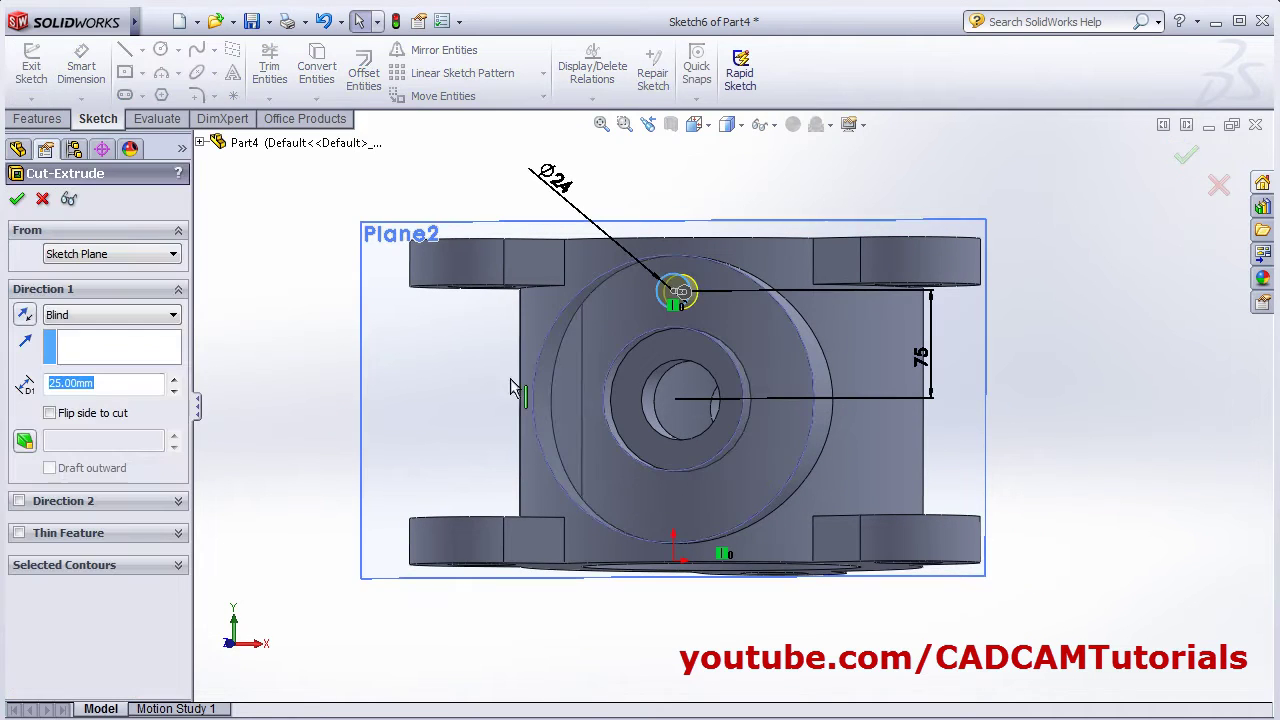
key(alt+Tab)
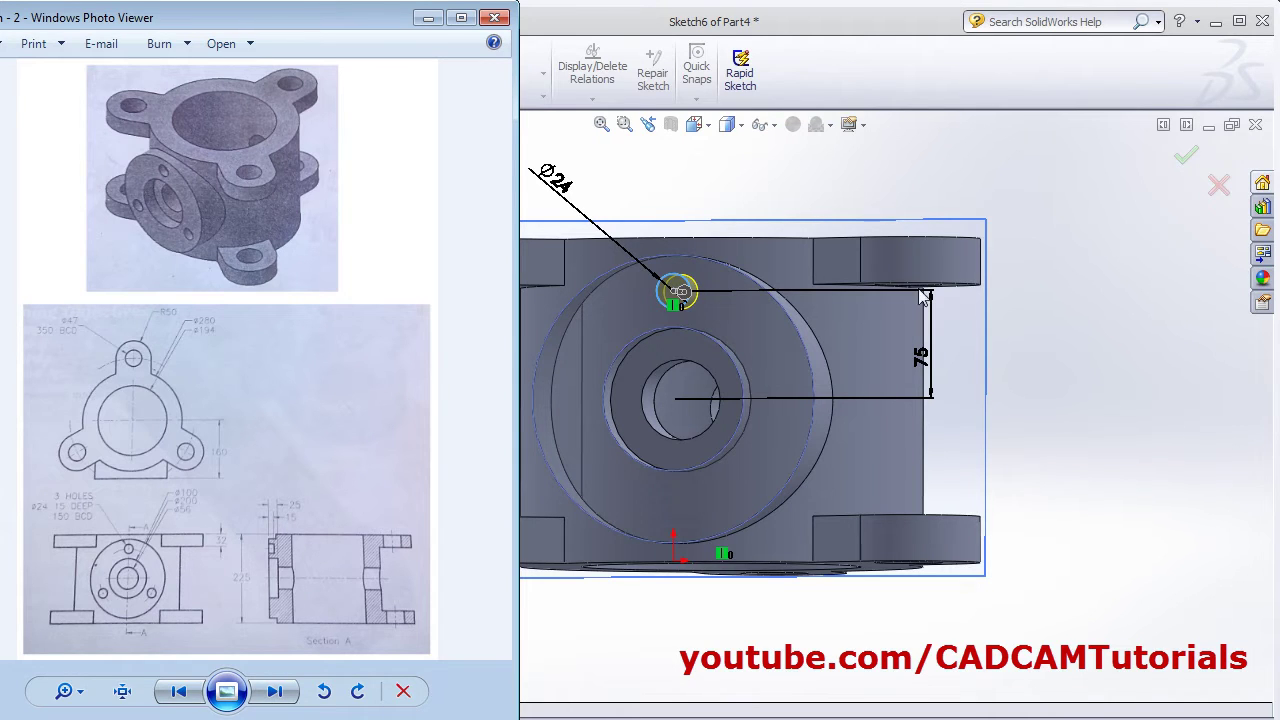
key(alt+Tab)
double_click(52, 385)
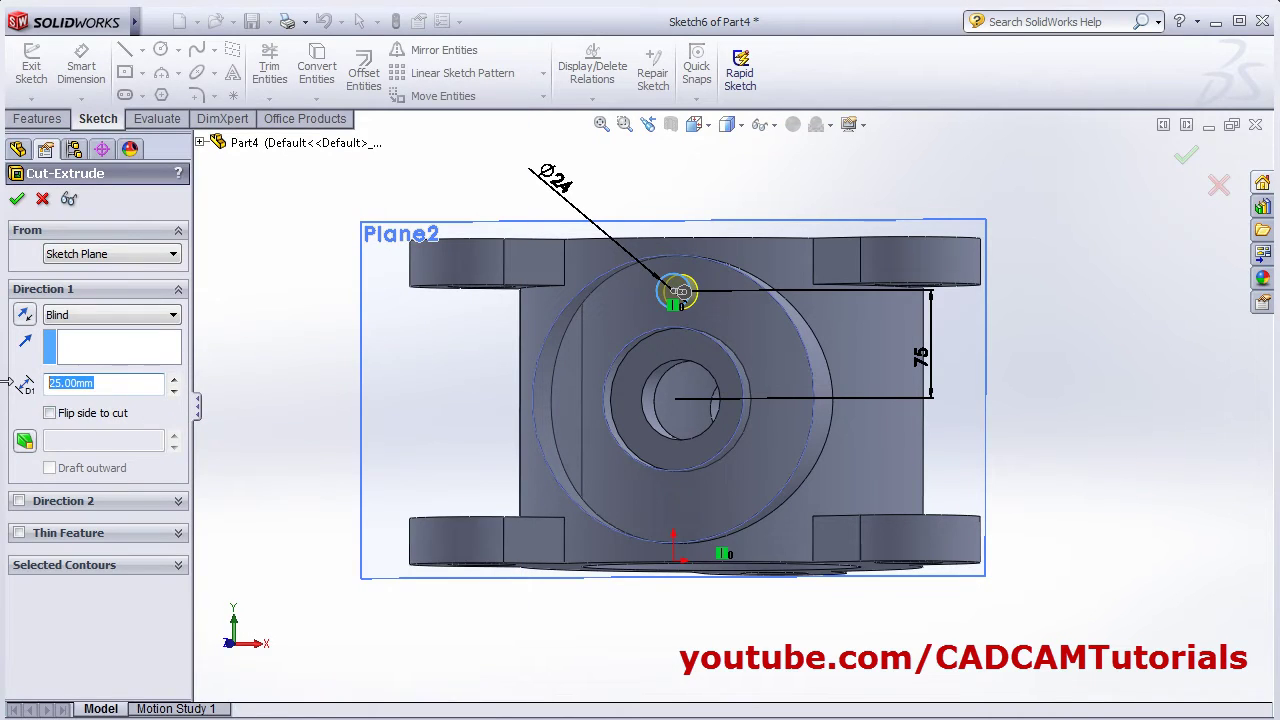
text(15)
key(Return)
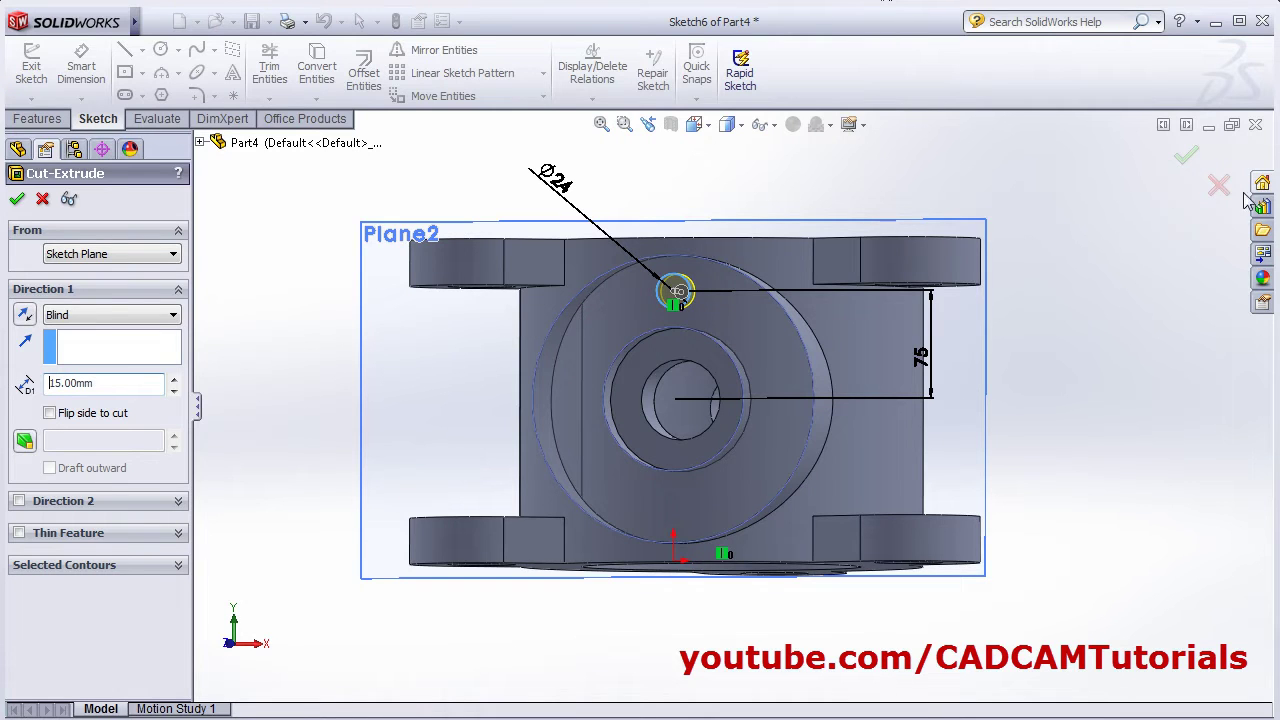
click(1187, 156)
Step: Circular-pattern the 24 mm hole cut about the boss recess's cylindrical face, with 3 equally spaced instances over 360 degrees
middle_drag(1065, 485, 620, 534)
click(118, 500)
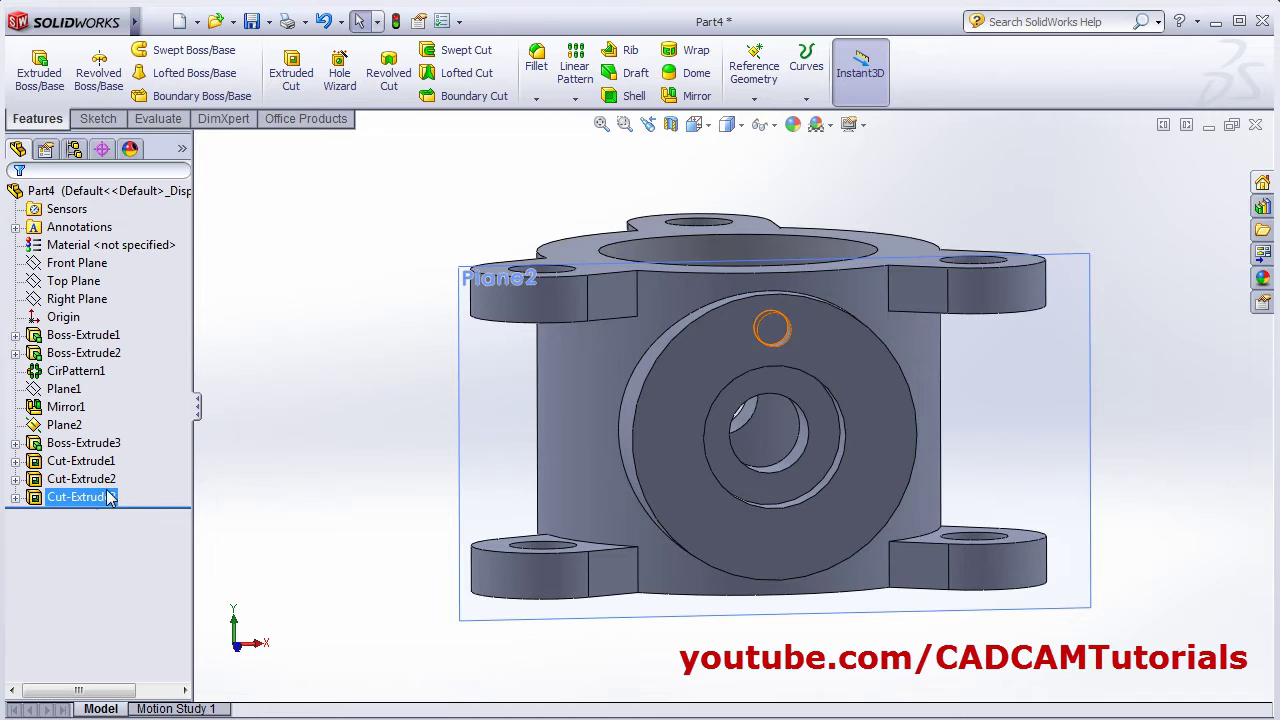
click(278, 424)
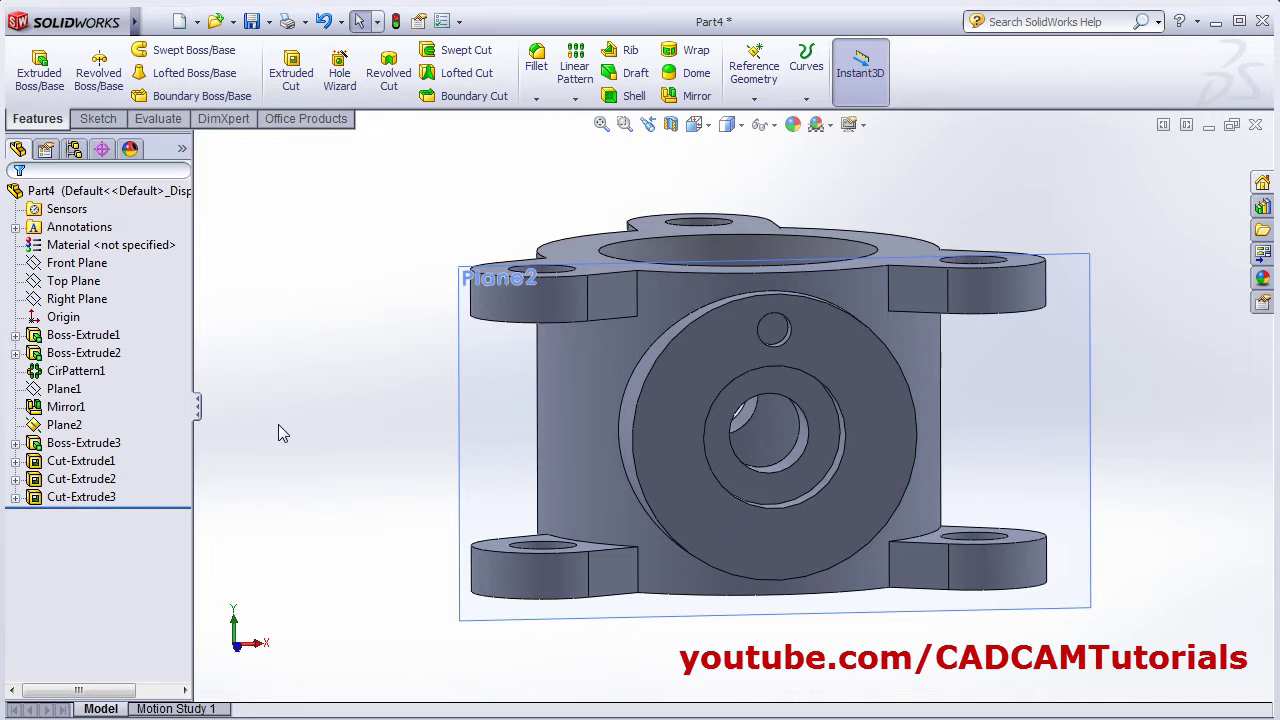
click(43, 503)
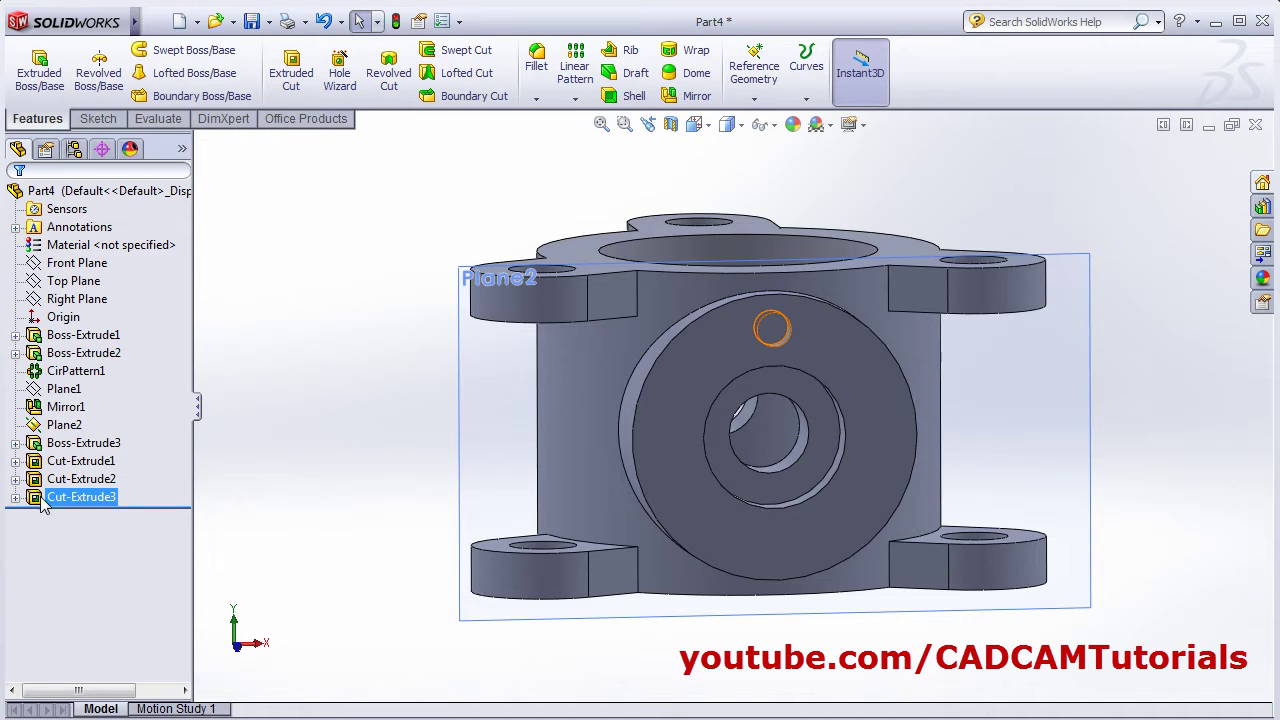
click(575, 98)
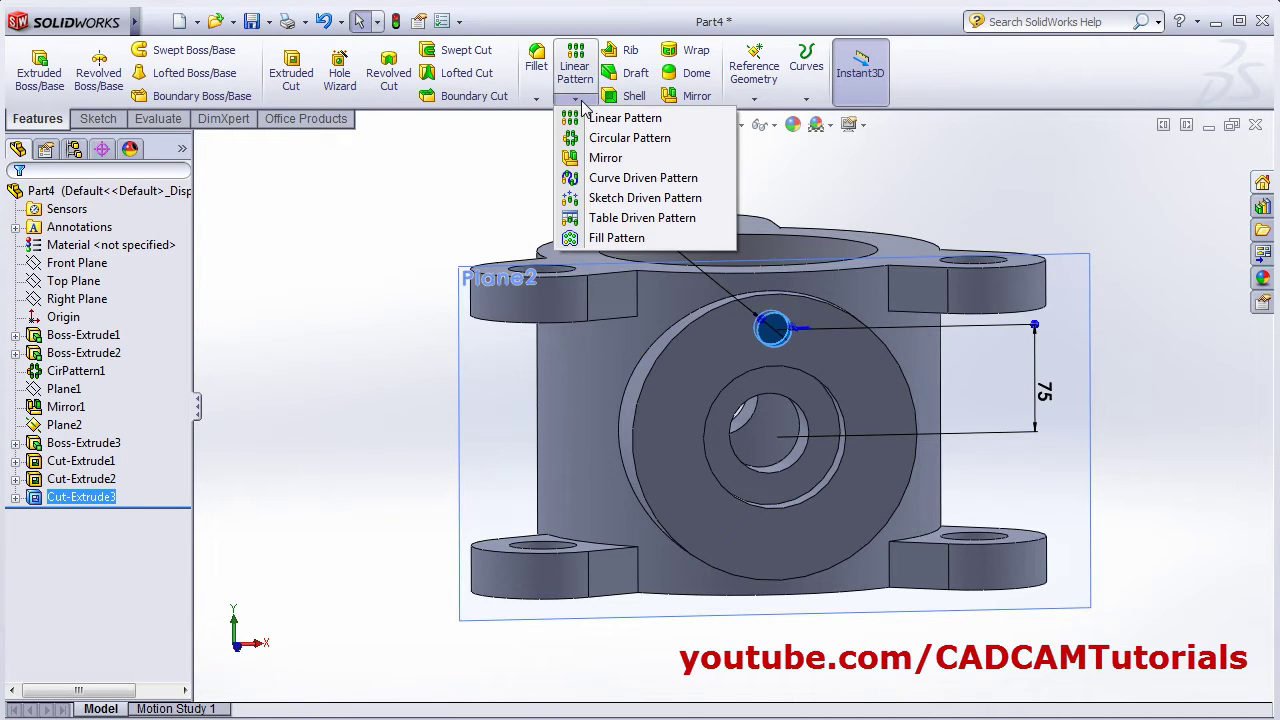
click(632, 138)
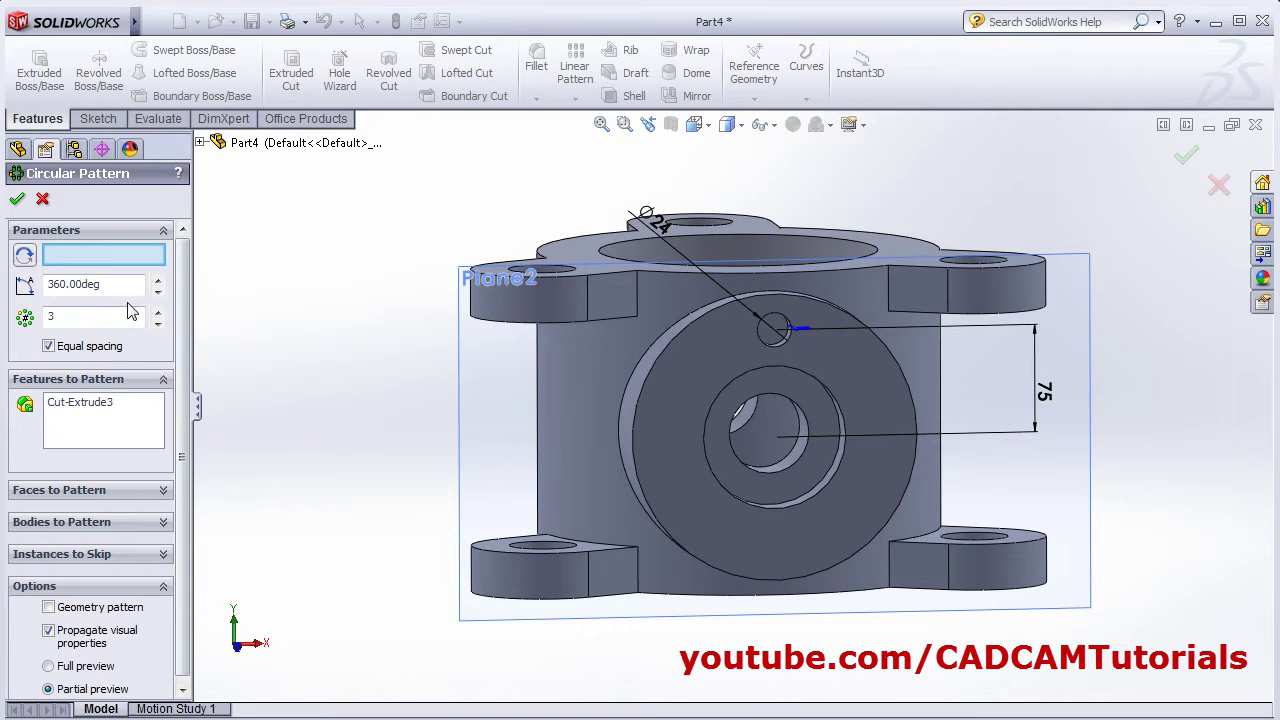
middle_drag(638, 510, 942, 502)
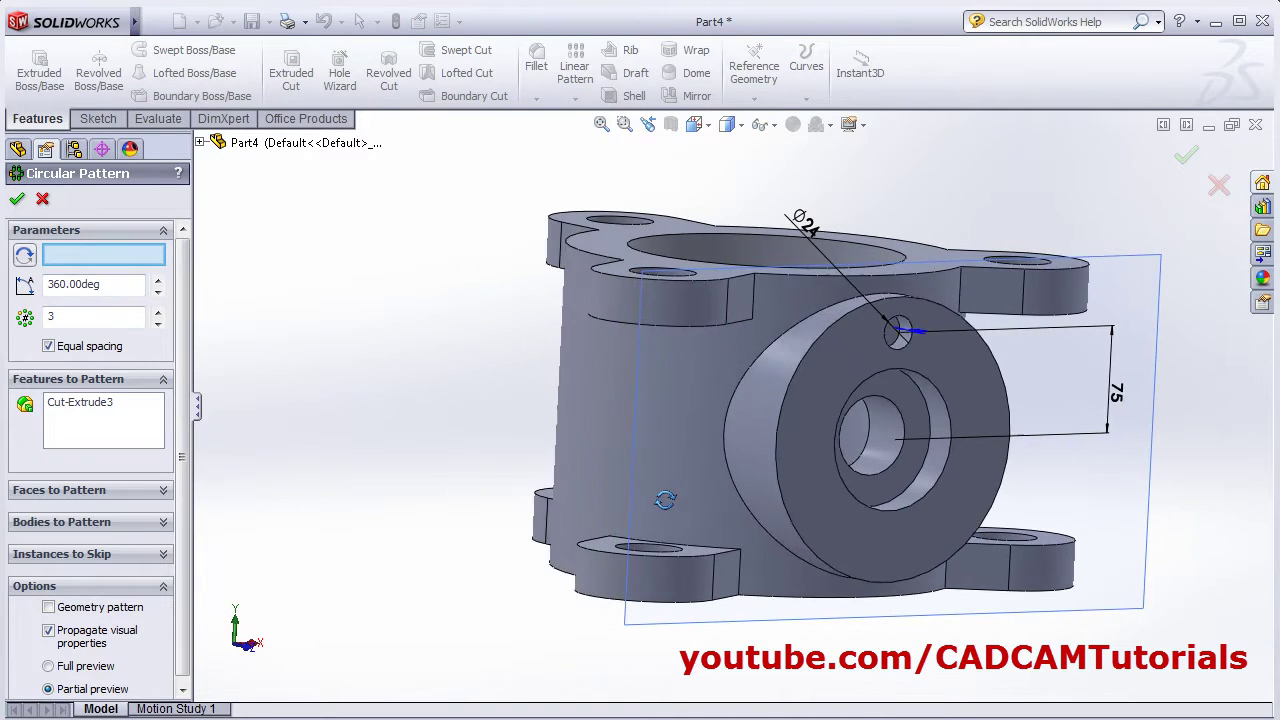
click(939, 466)
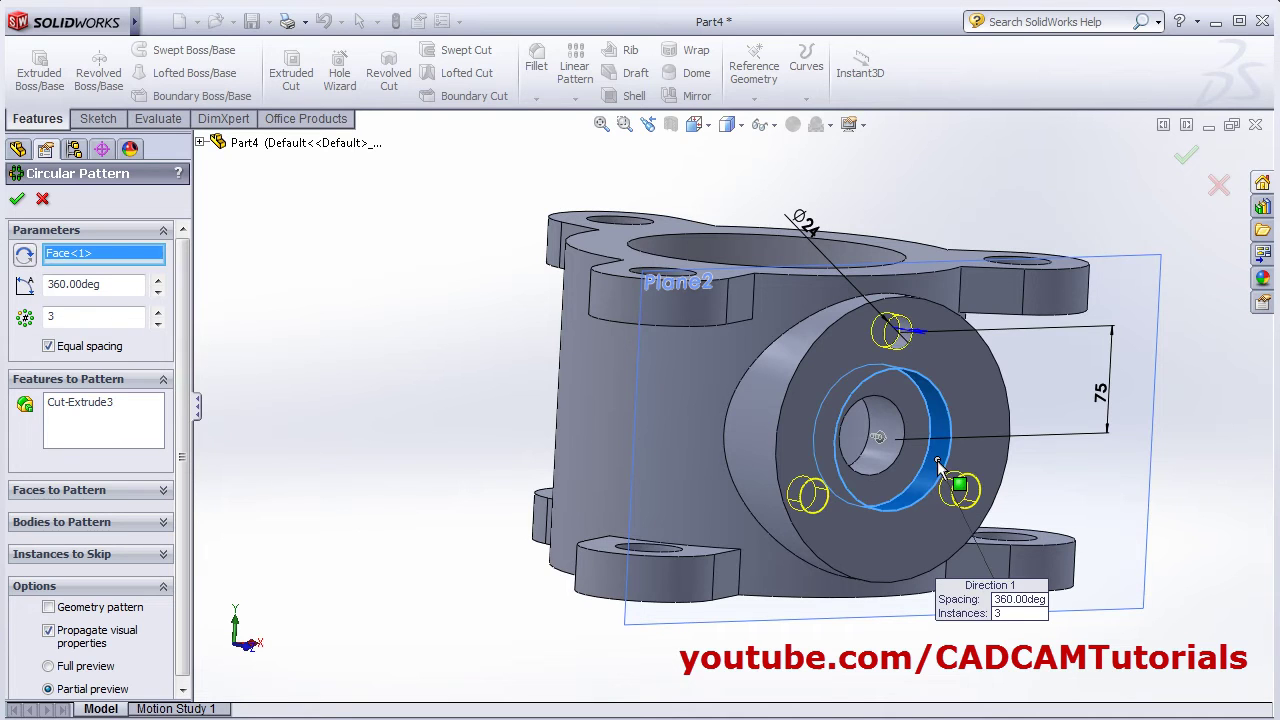
key(ctrl+1)
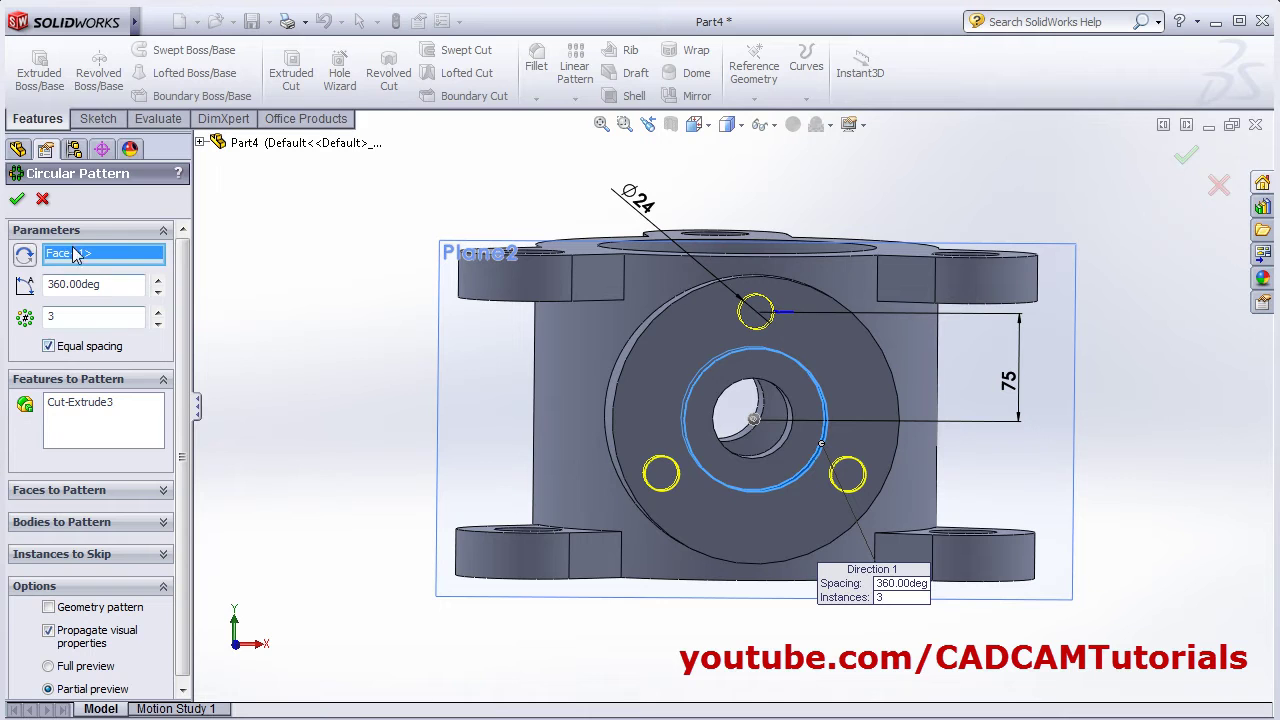
click(18, 203)
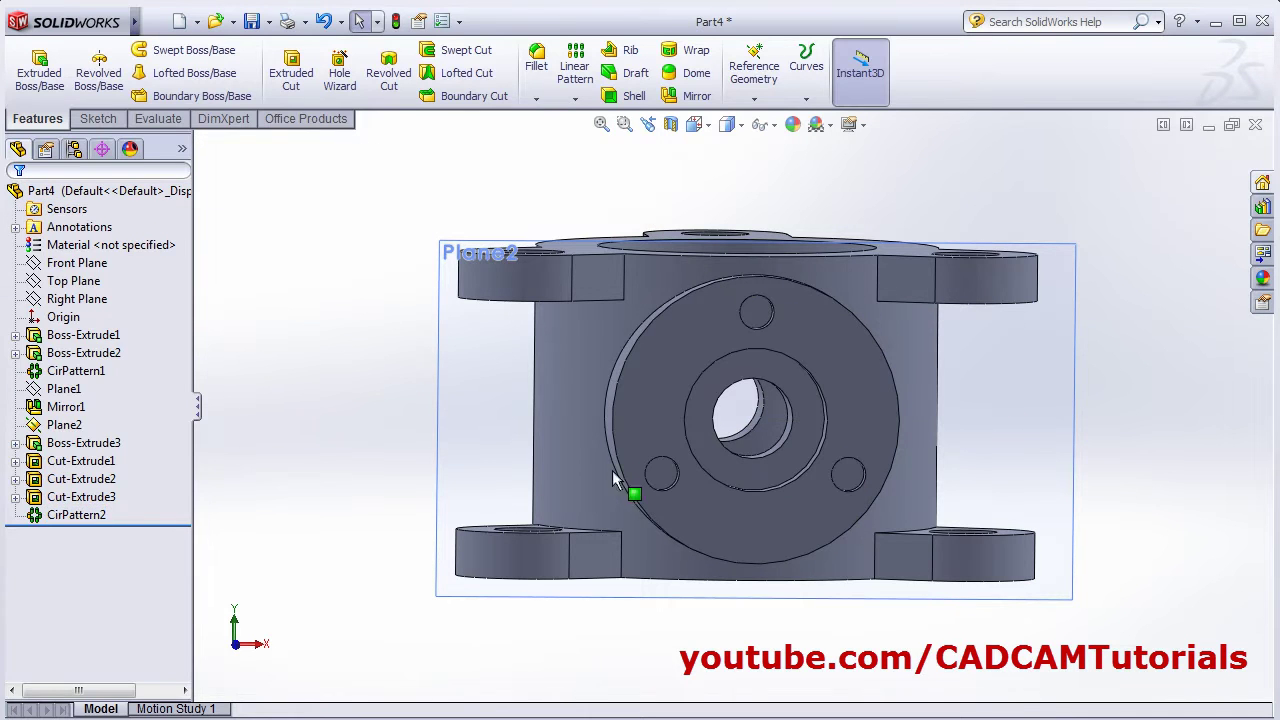
Step: Show the finished housing in Trimetric view and hide Plane2
middle_drag(611, 483, 603, 537)
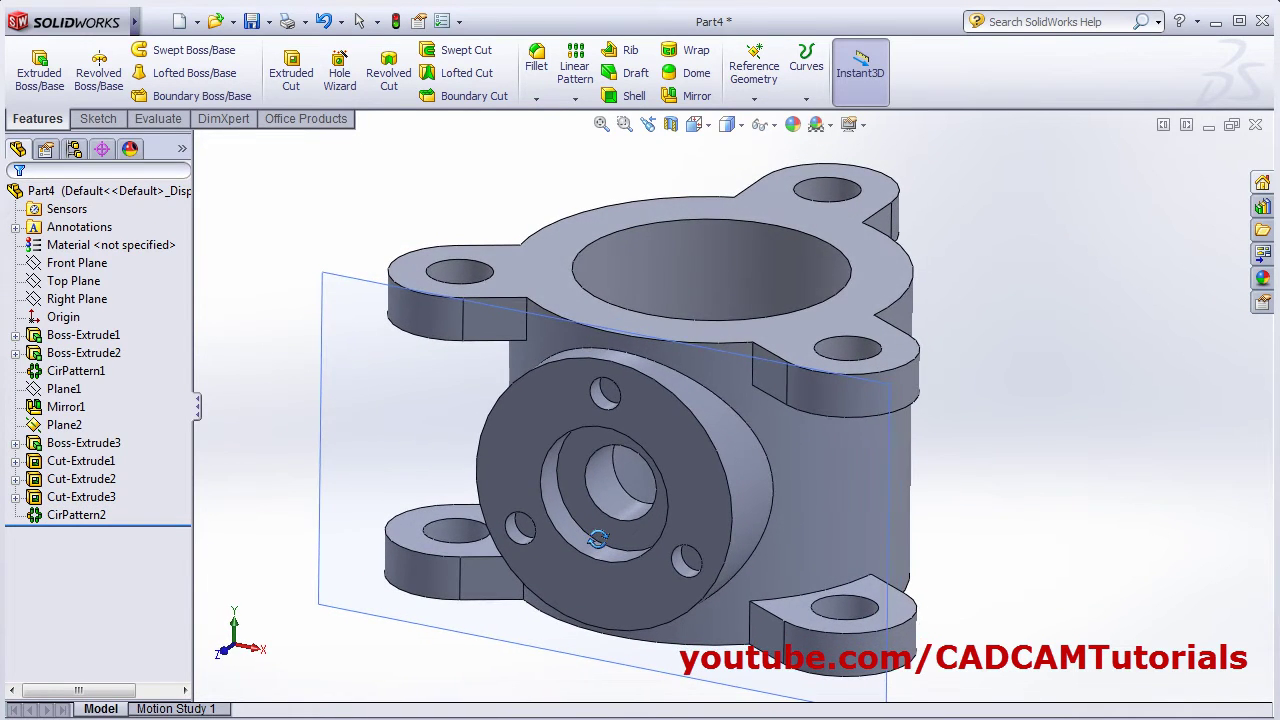
click(696, 125)
click(747, 151)
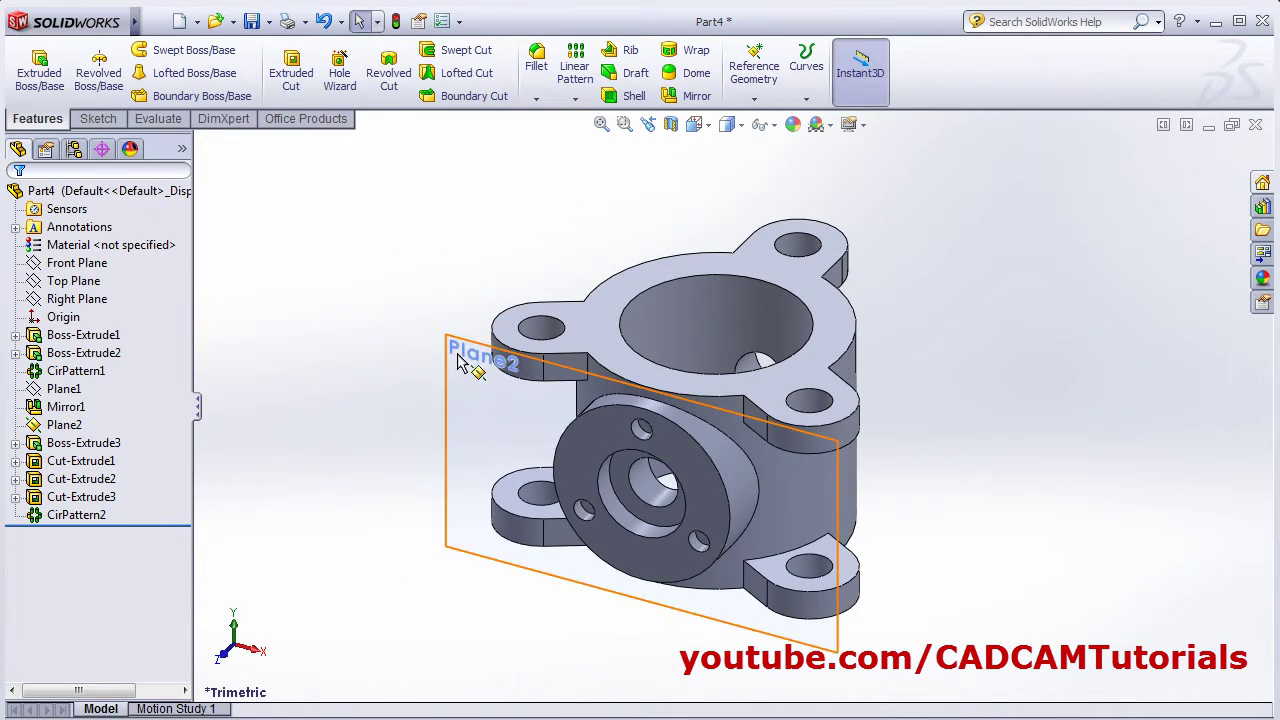
click(62, 427)
click(92, 397)
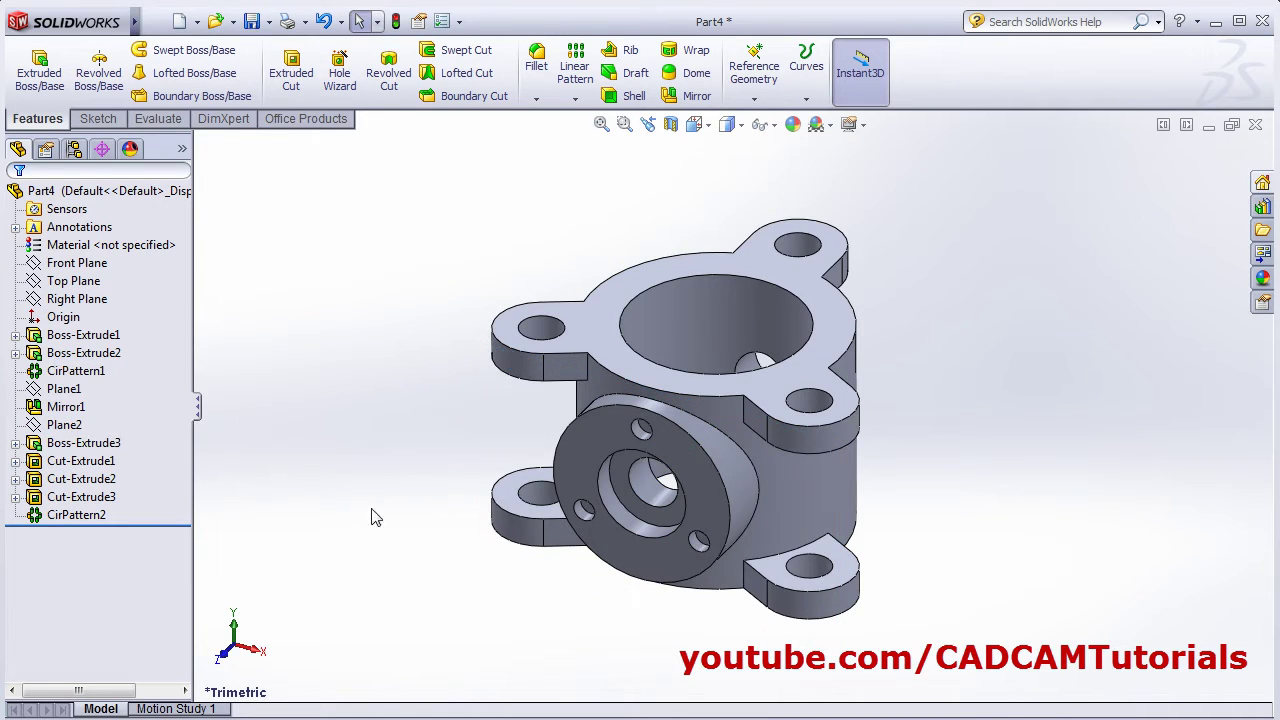
Step: Create a new part document
click(188, 22)
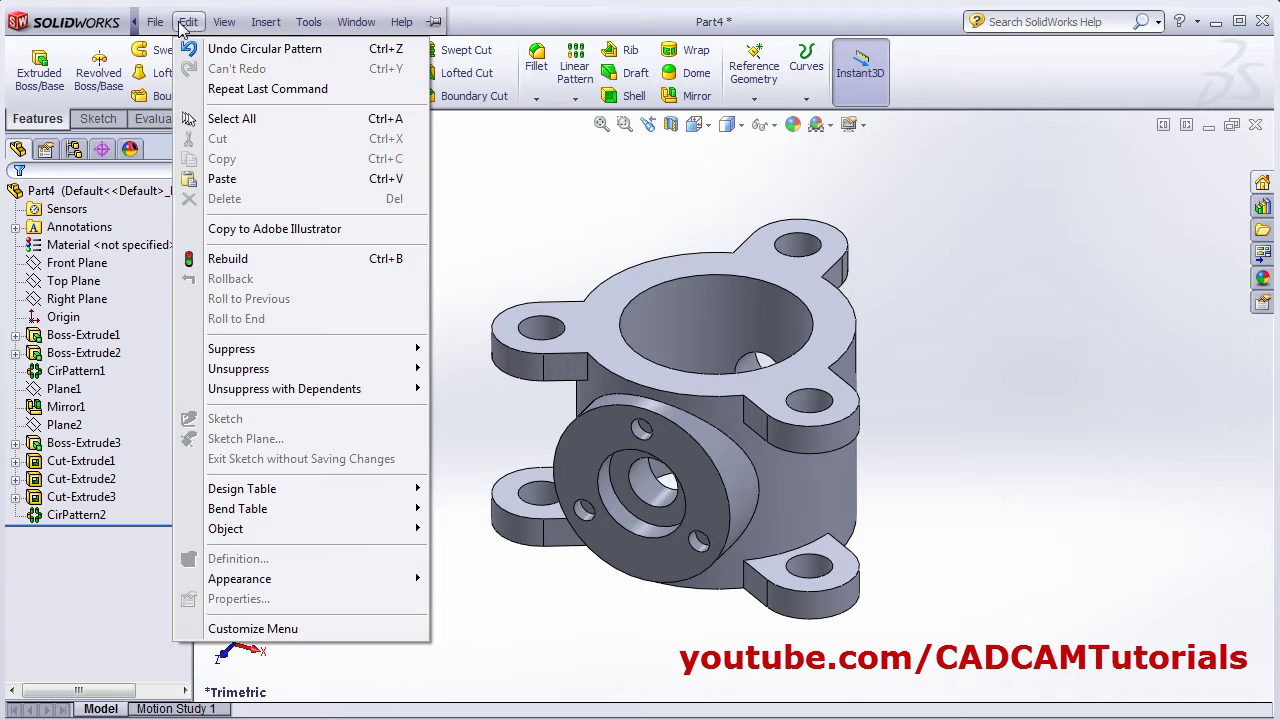
click(186, 46)
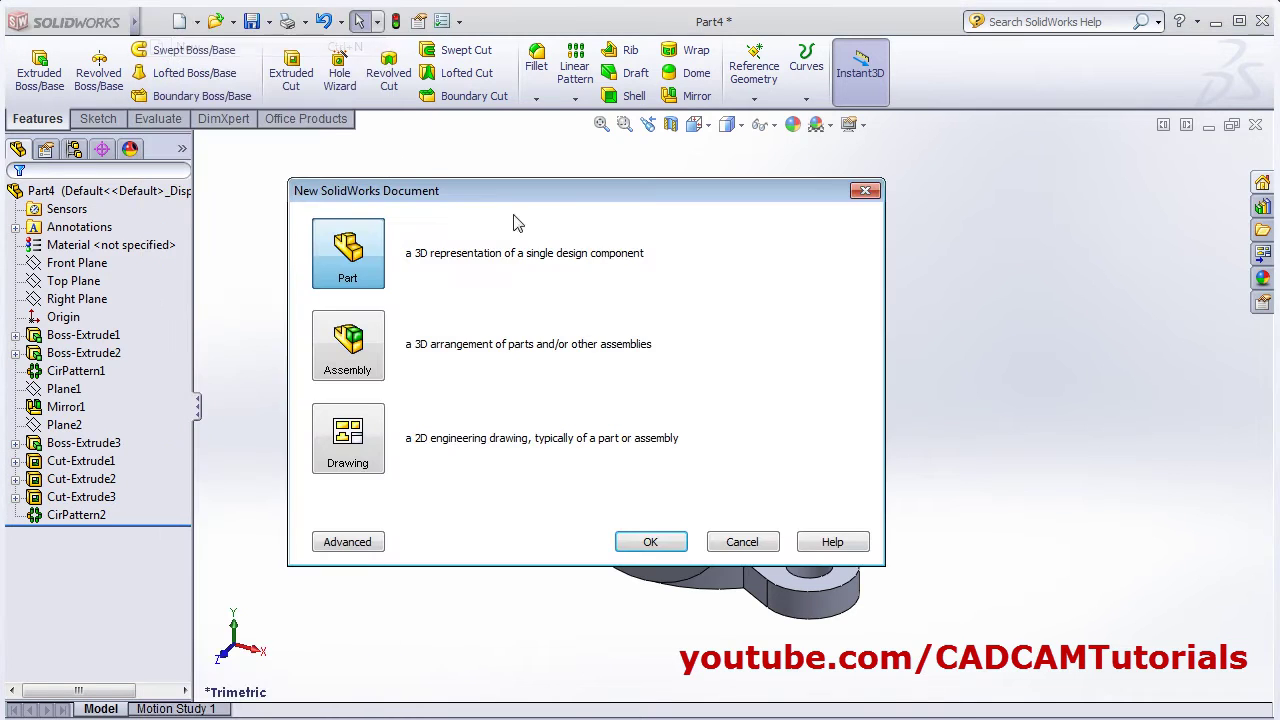
click(648, 546)
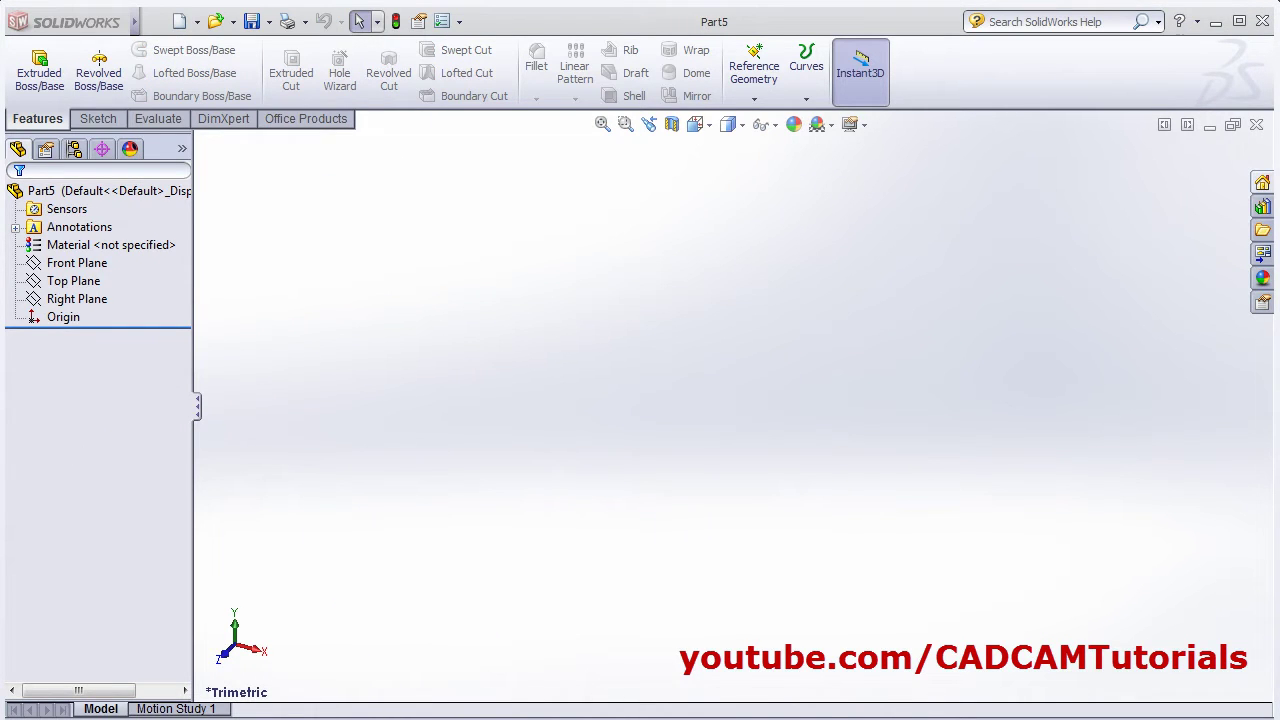
Step: Examine the slotted cover's reference drawing and start an extruded base on the Top Plane with a circle about 132 mm in diameter centred on the origin
key(alt+Tab)
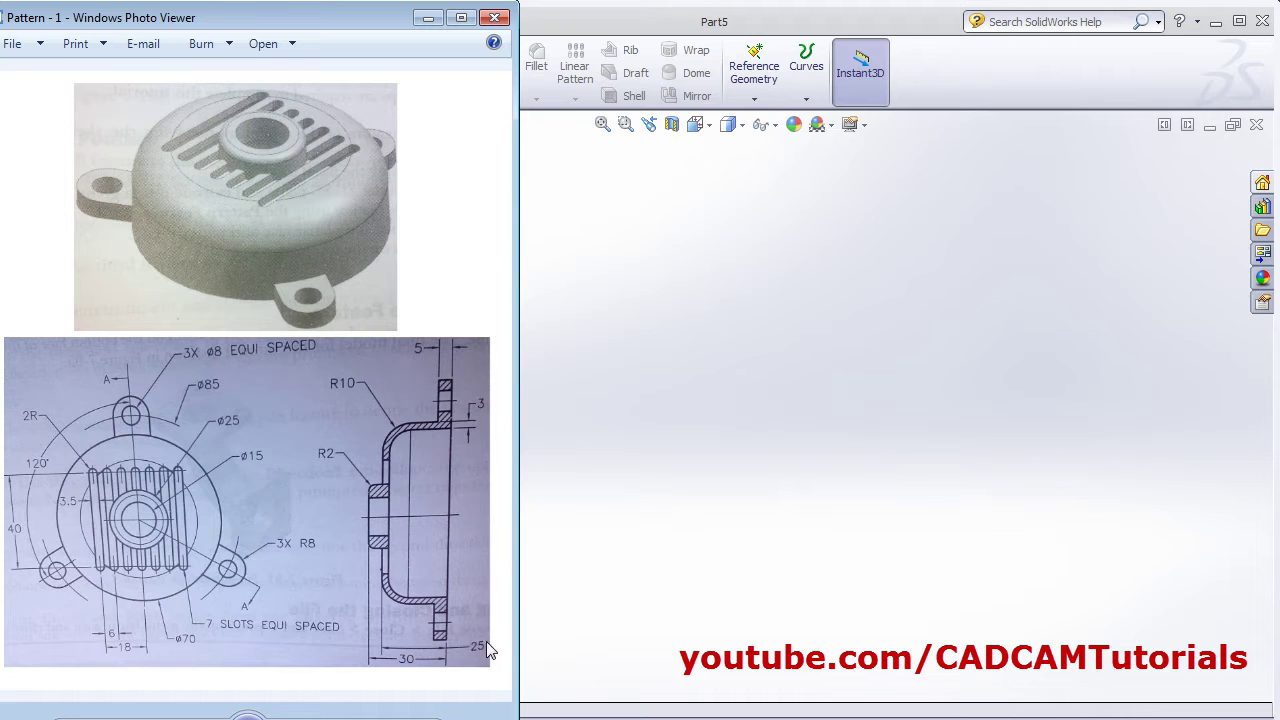
click(802, 409)
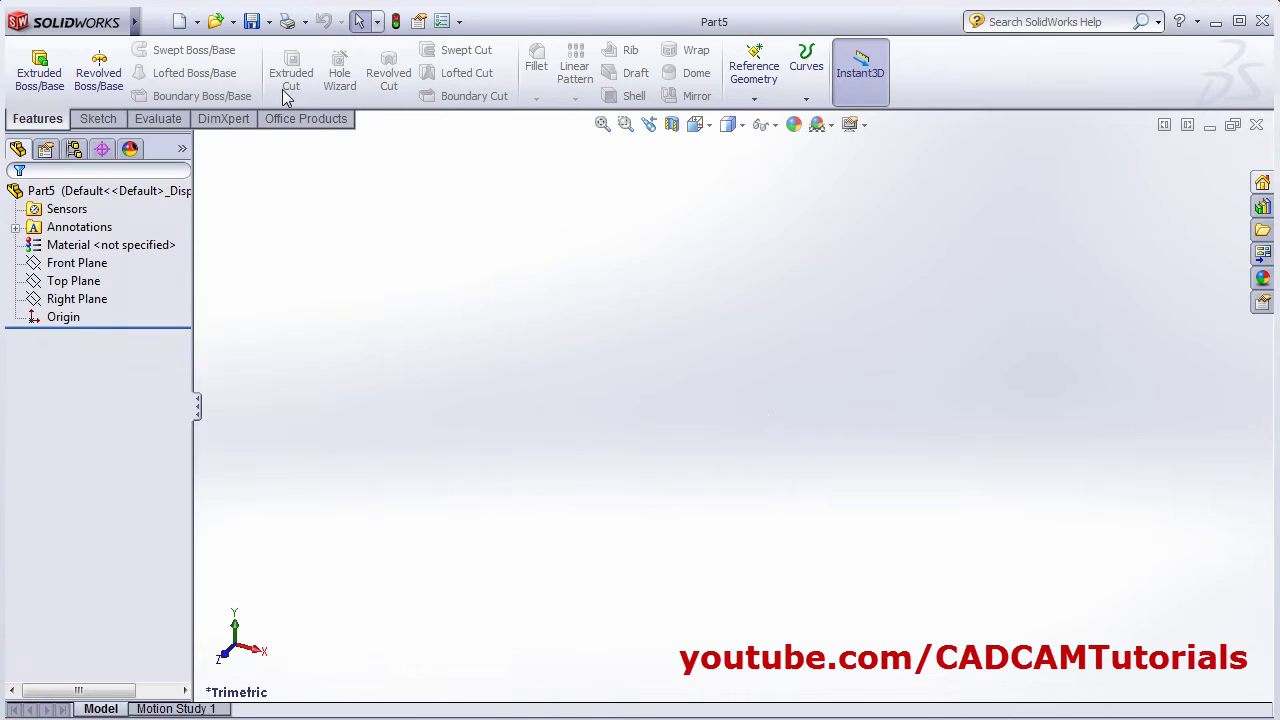
click(51, 89)
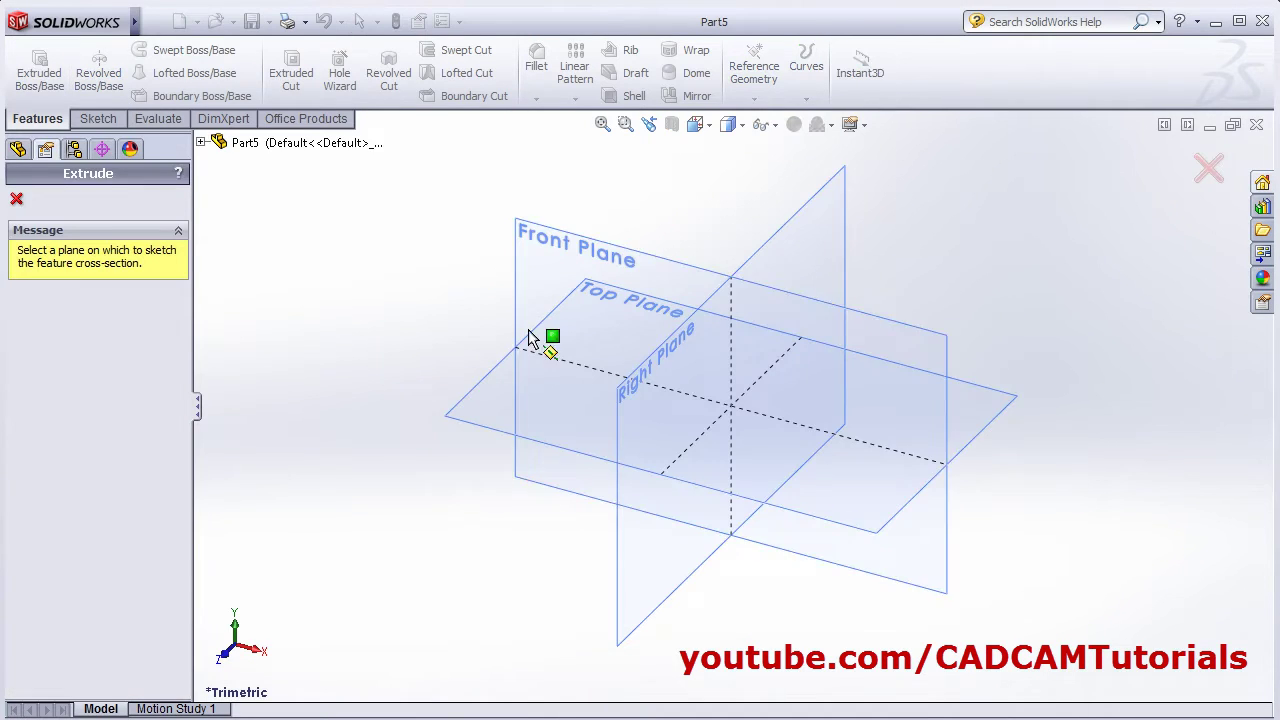
click(478, 432)
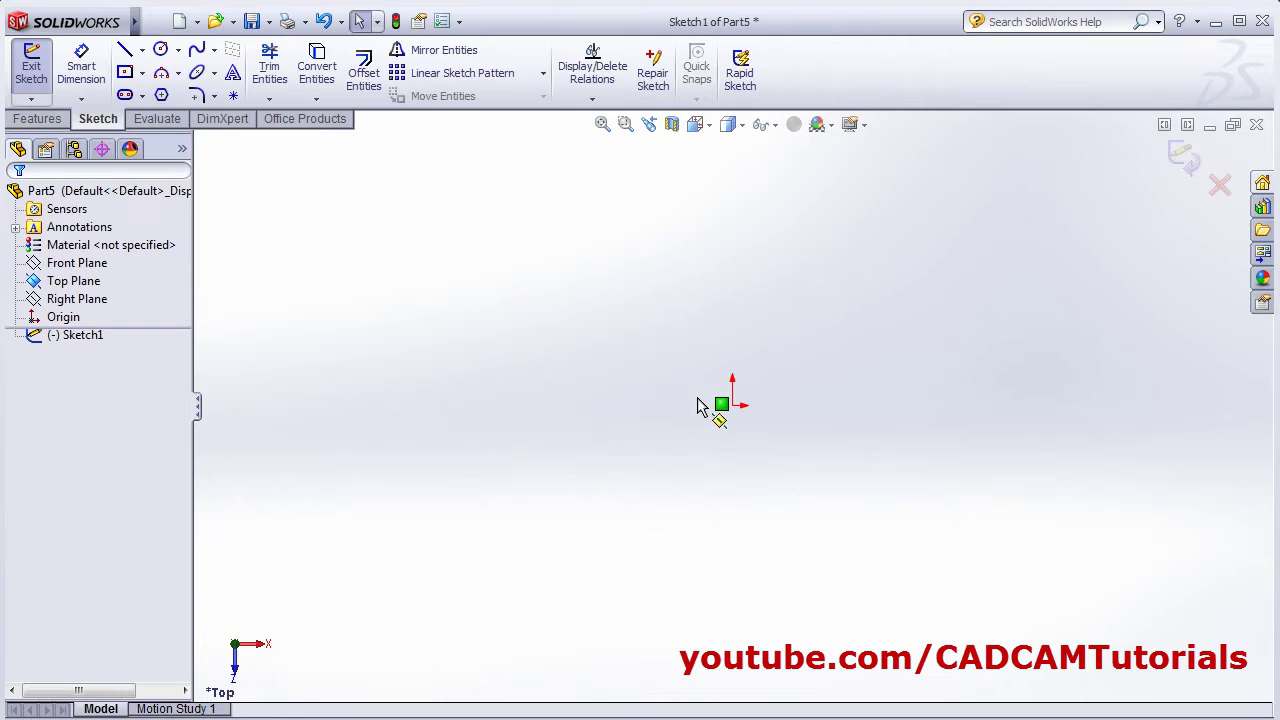
click(160, 49)
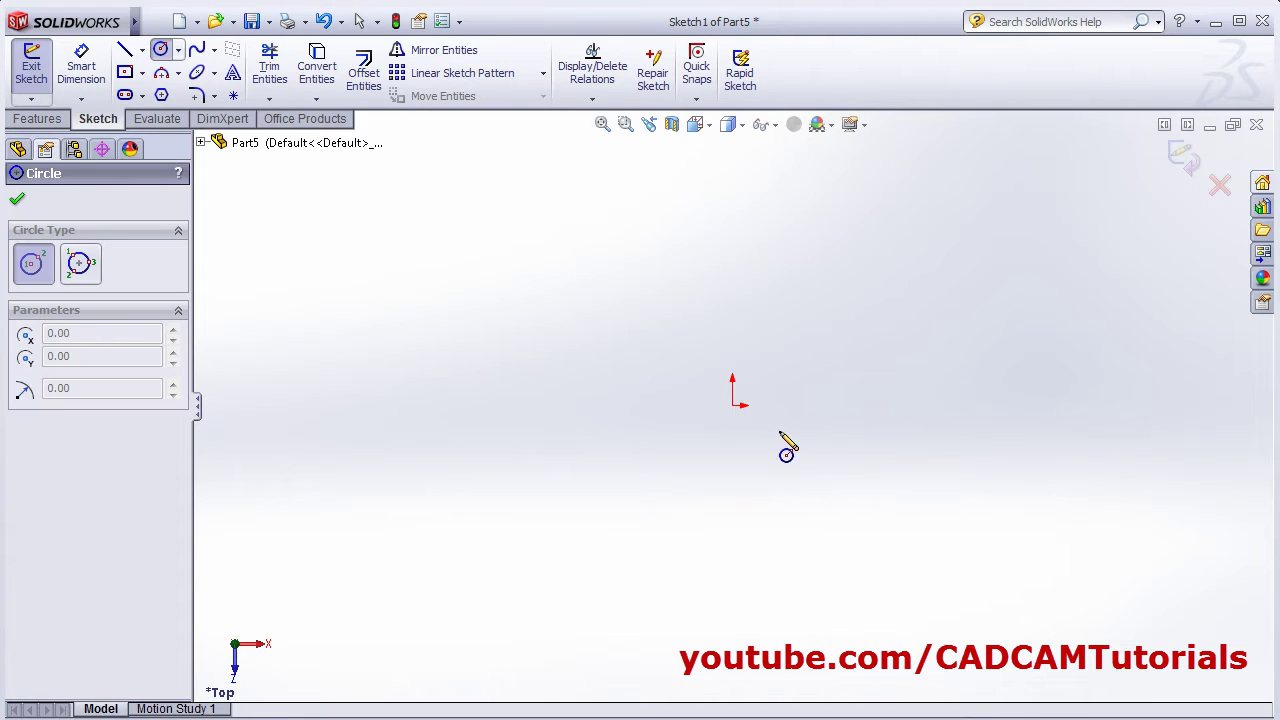
click(733, 403)
click(868, 292)
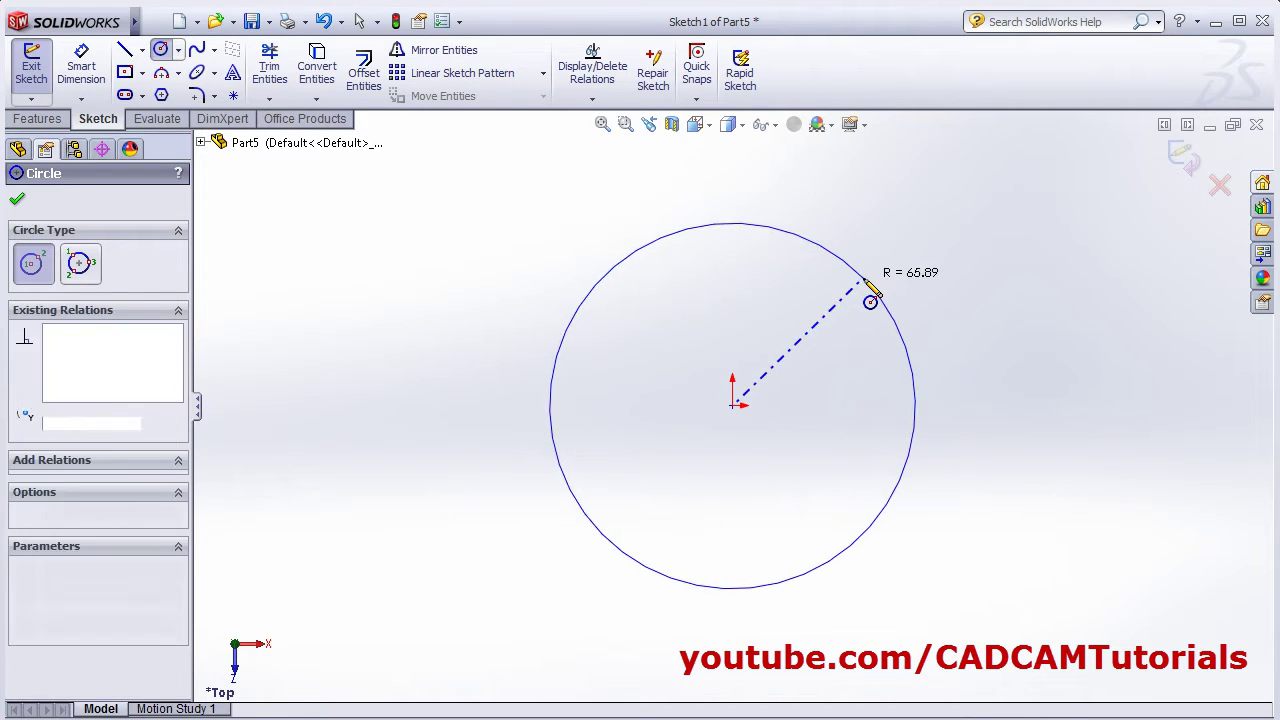
Step: Dimension the base circle's diameter at 70 mm
click(81, 65)
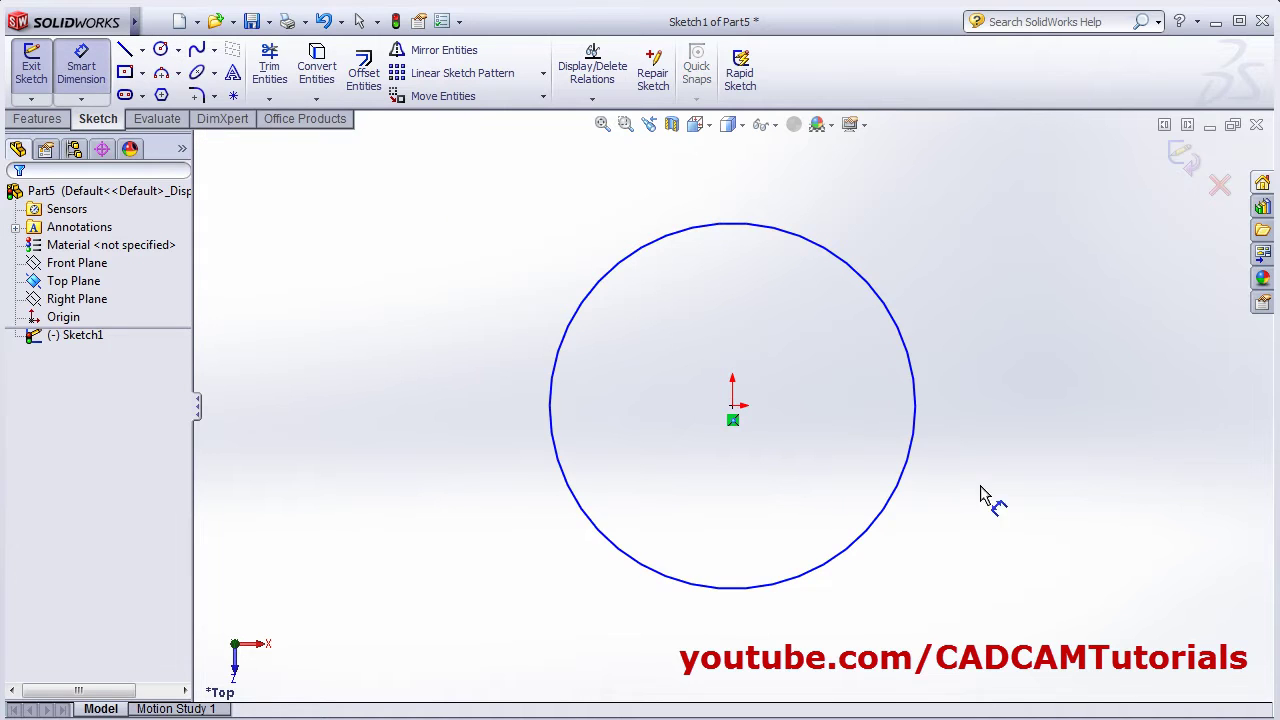
click(903, 505)
click(985, 550)
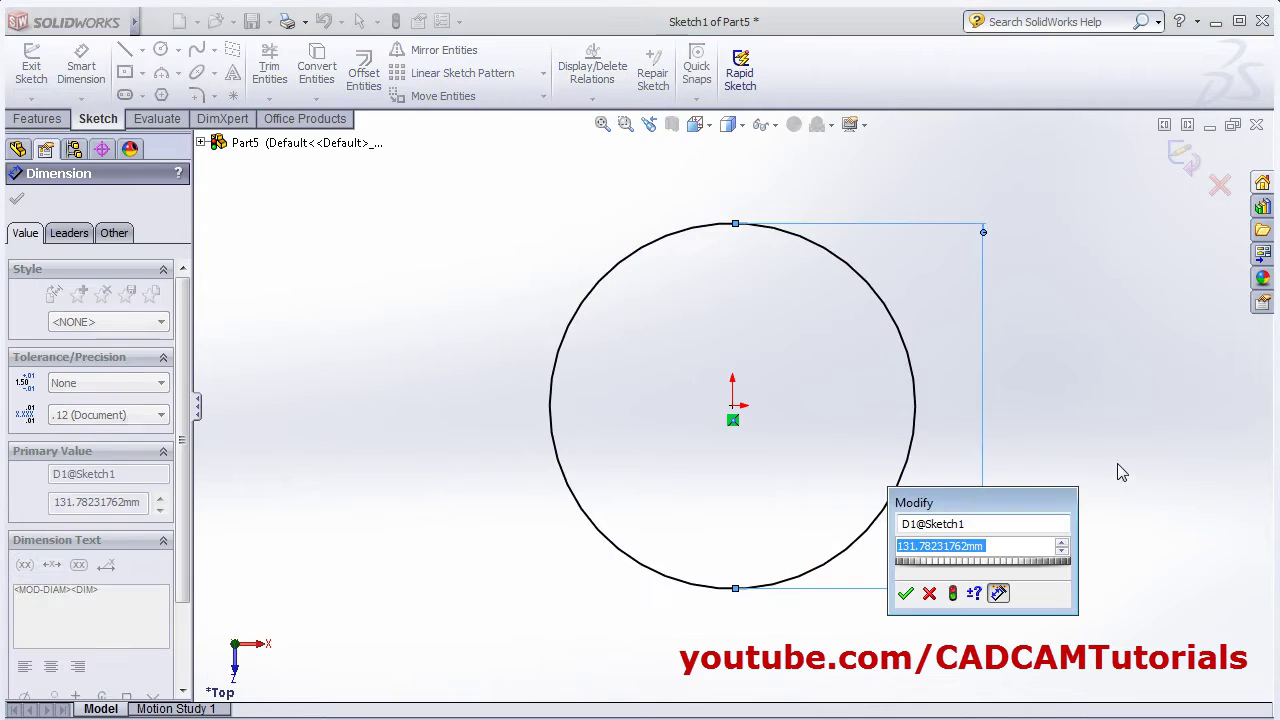
text(70)
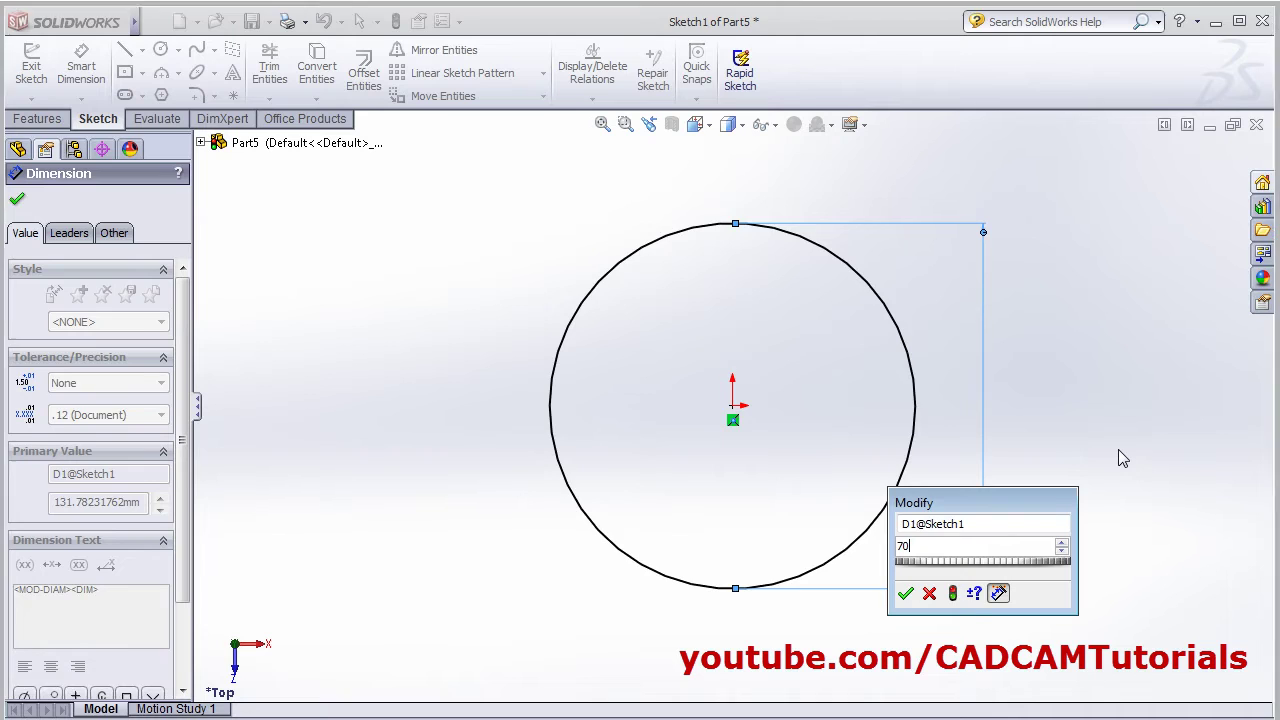
key(Return)
Step: Check the cover's height in the reference drawing and extrude the base circle 25 mm with a Blind end condition
key(alt+Tab)
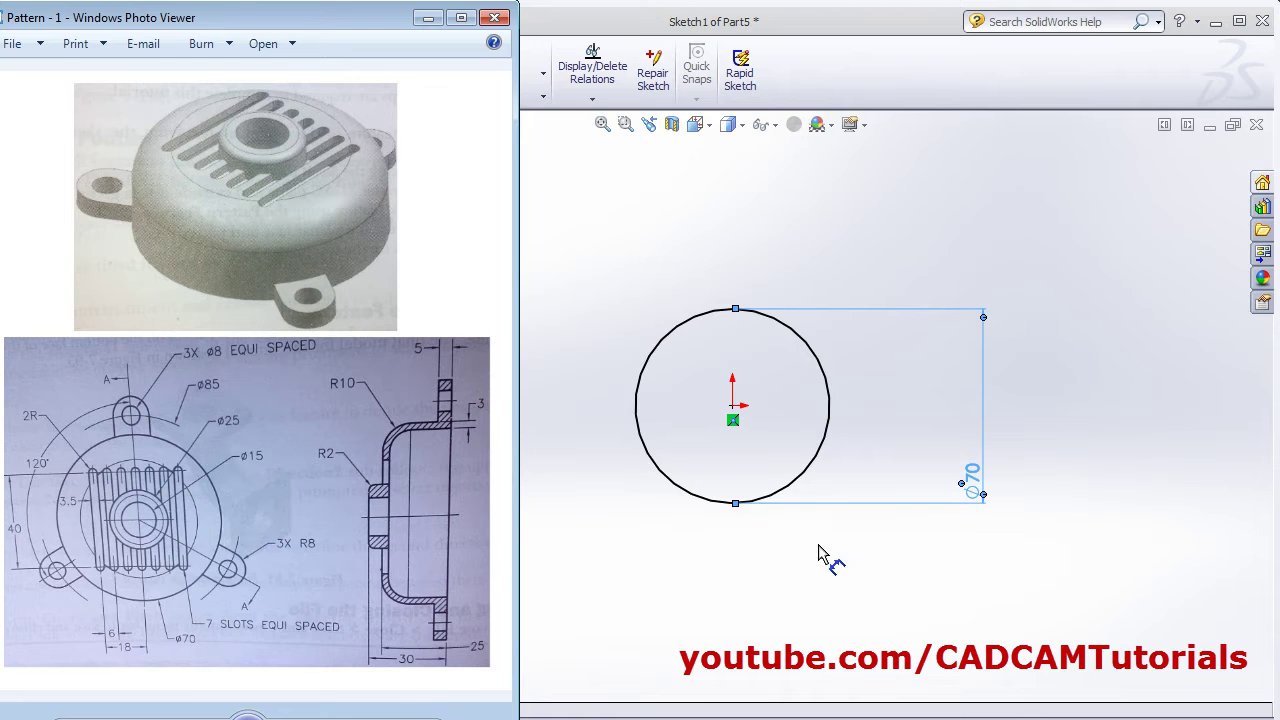
click(789, 563)
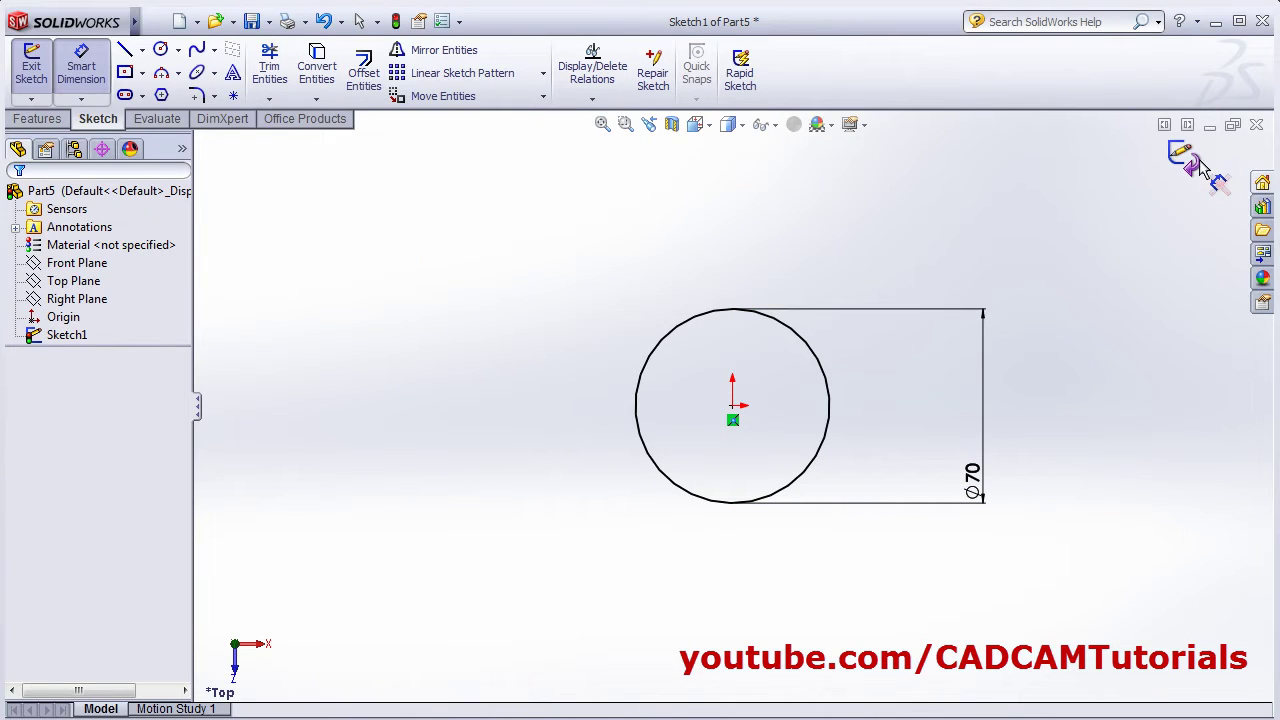
key(e)
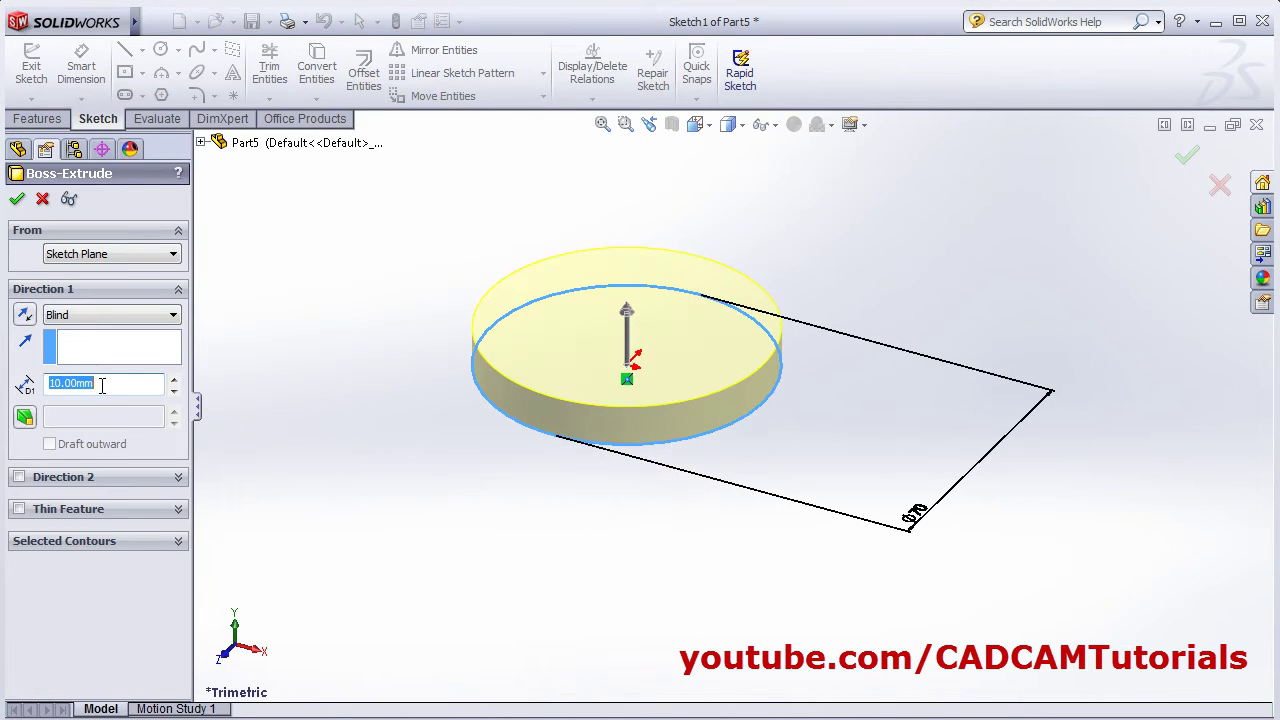
text(25)
key(Return)
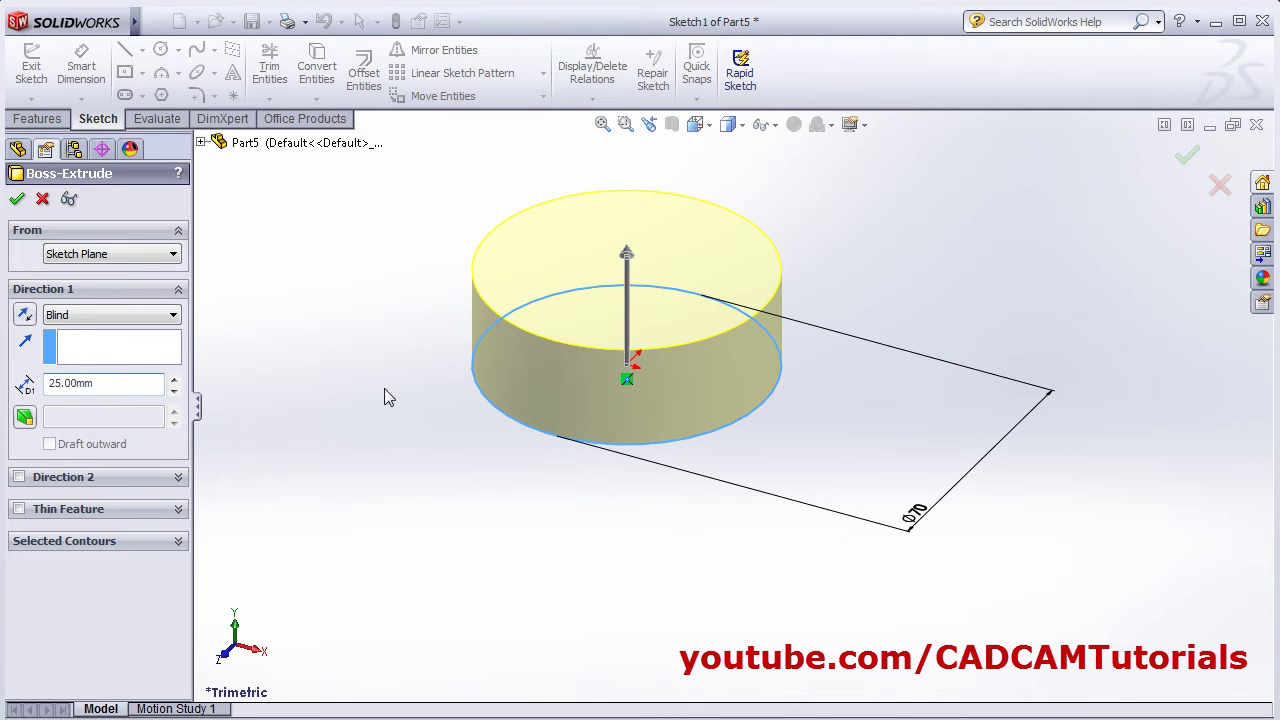
click(1187, 155)
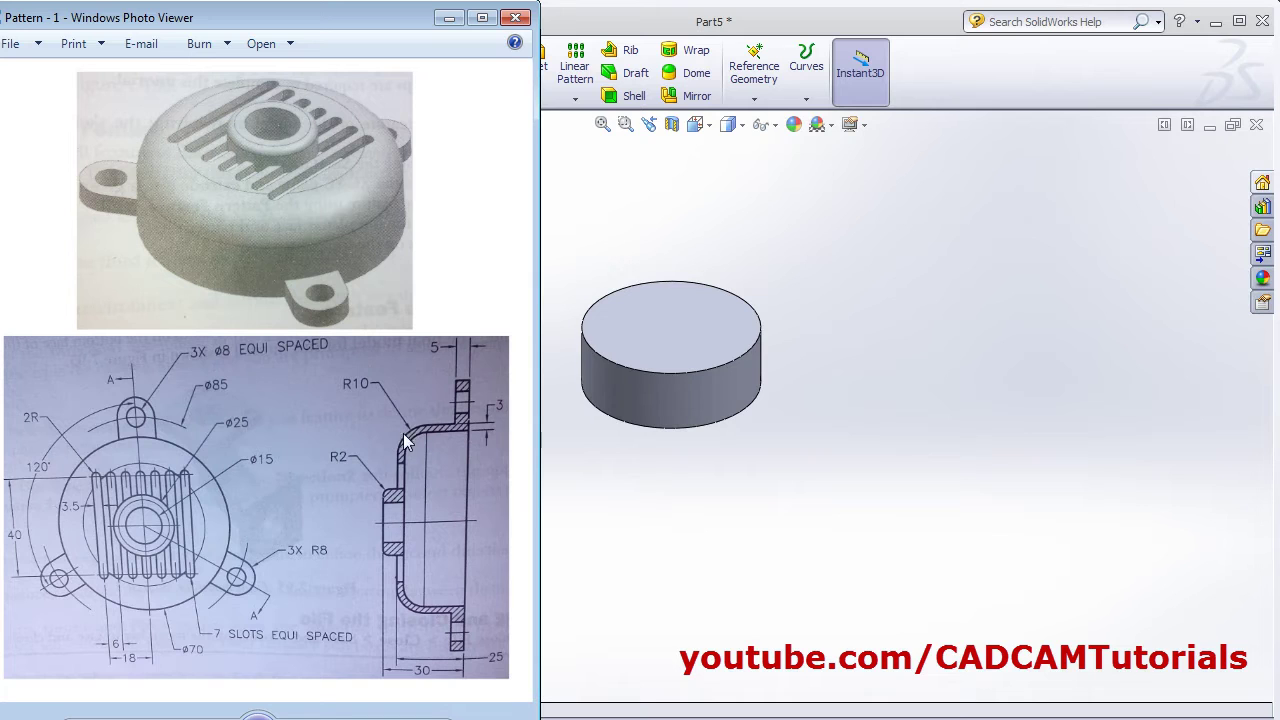
Step: Round the disc's top face with a constant radius fillet of 10 mm
click(688, 478)
click(536, 60)
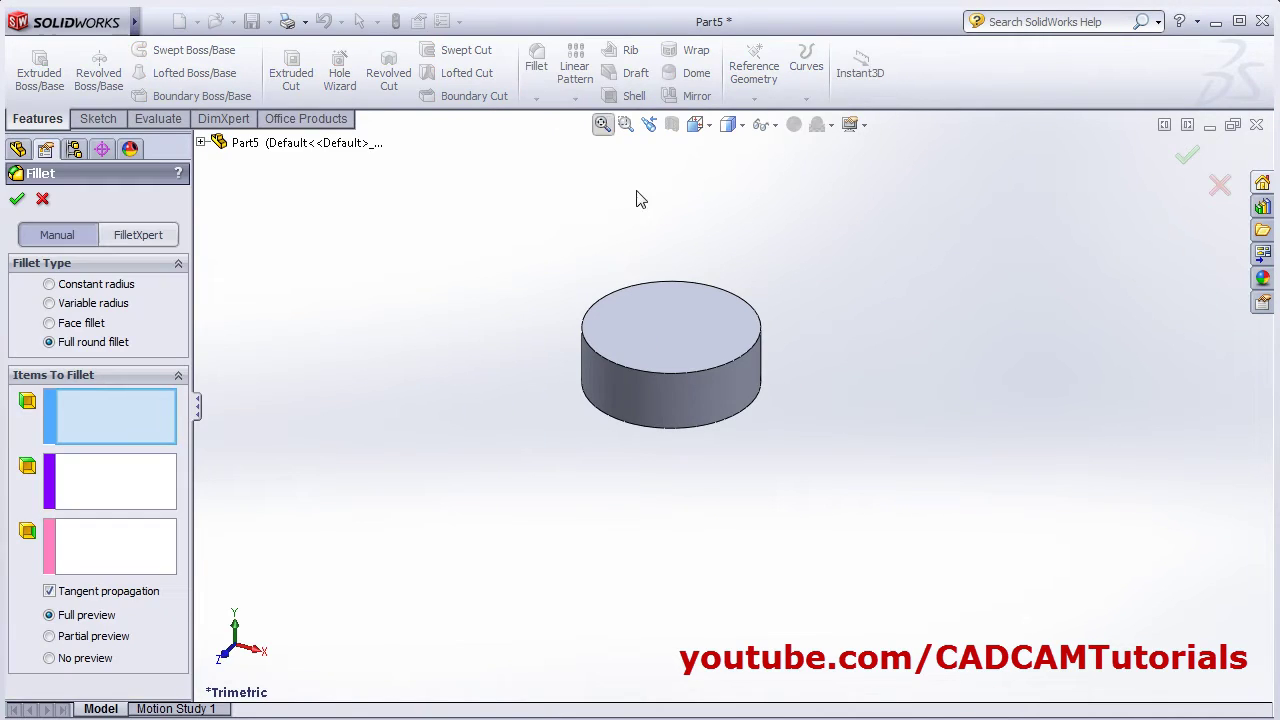
click(609, 295)
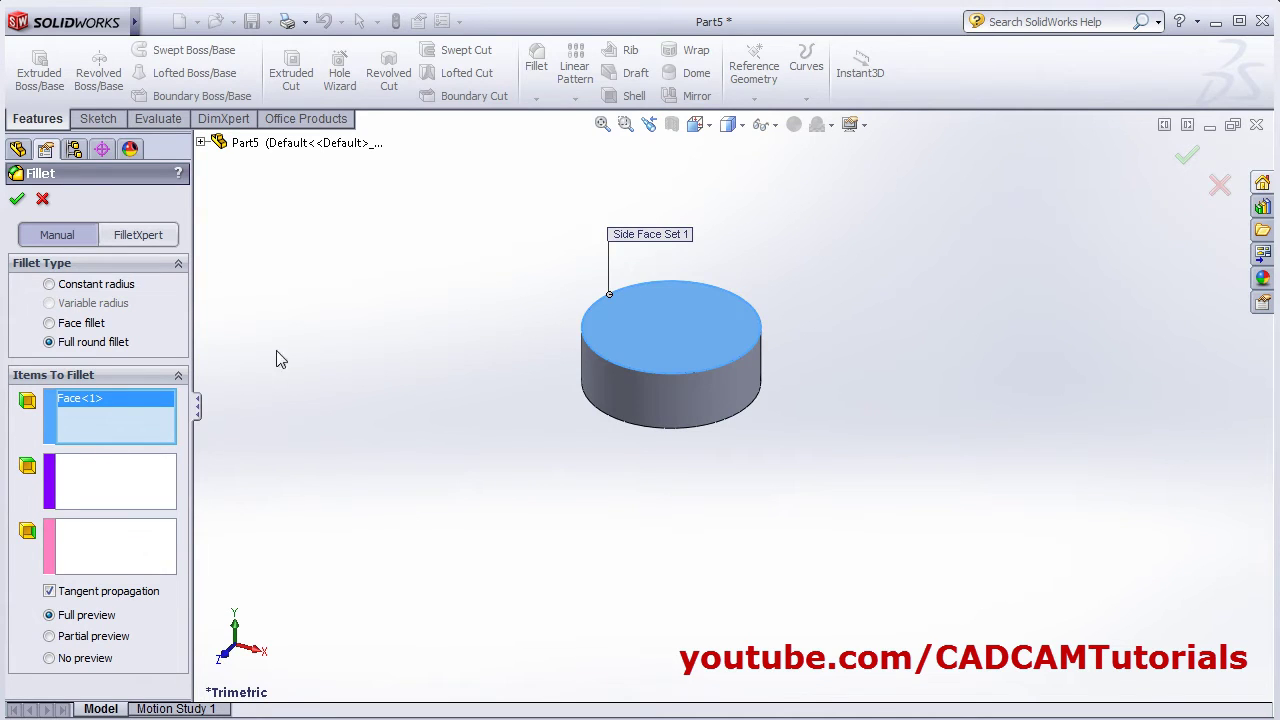
click(50, 284)
click(110, 399)
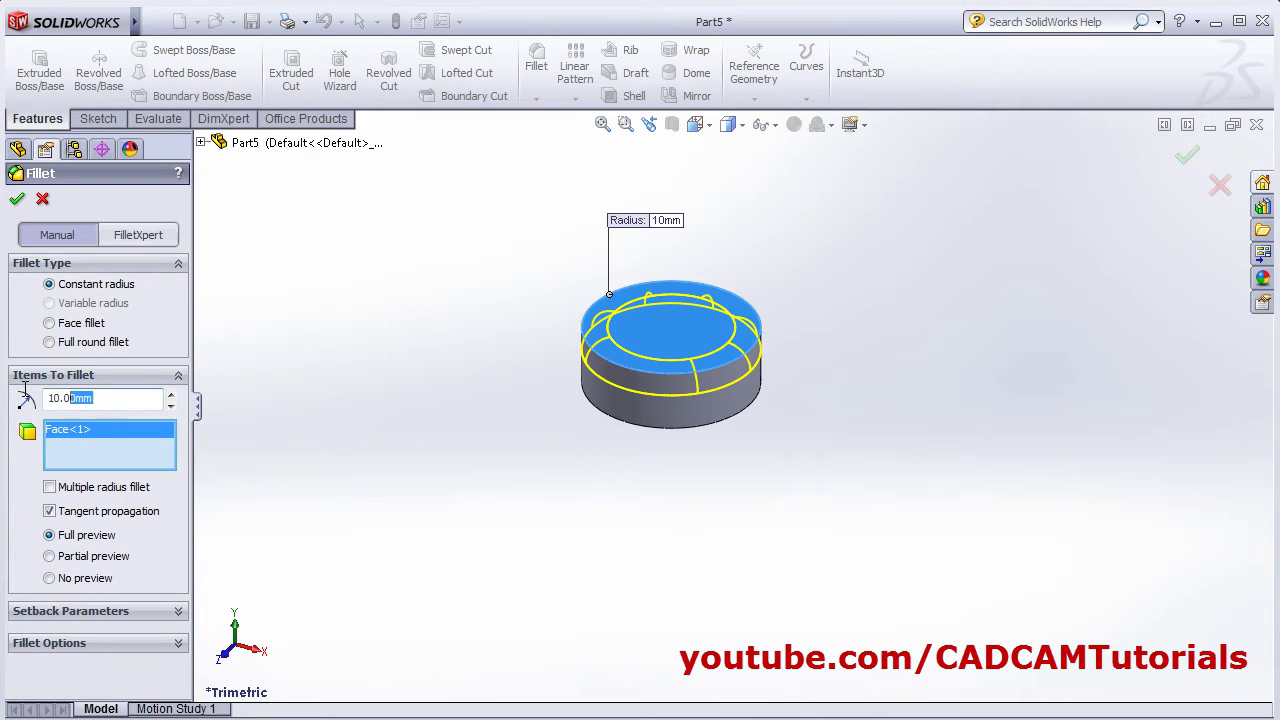
click(16, 198)
Step: Shell the filleted disc to a wall thickness of 3 mm, removing its flat bottom face
key(alt+Tab)
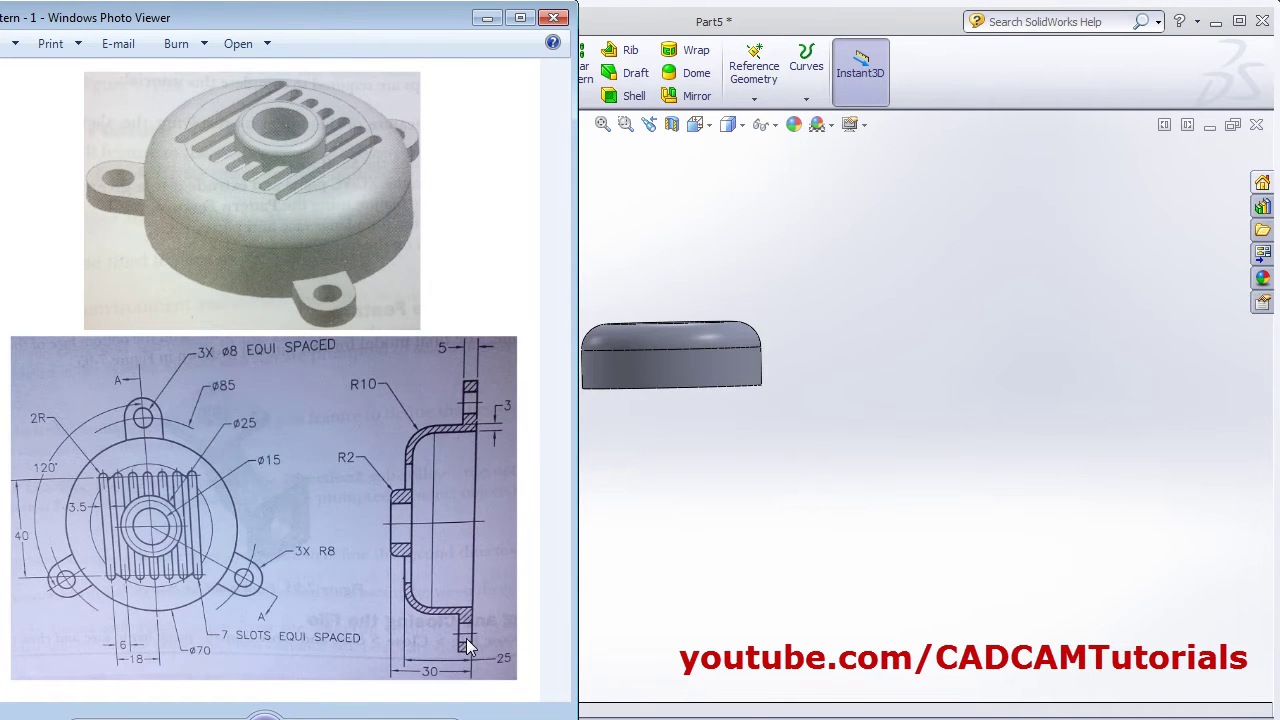
key(alt+Tab)
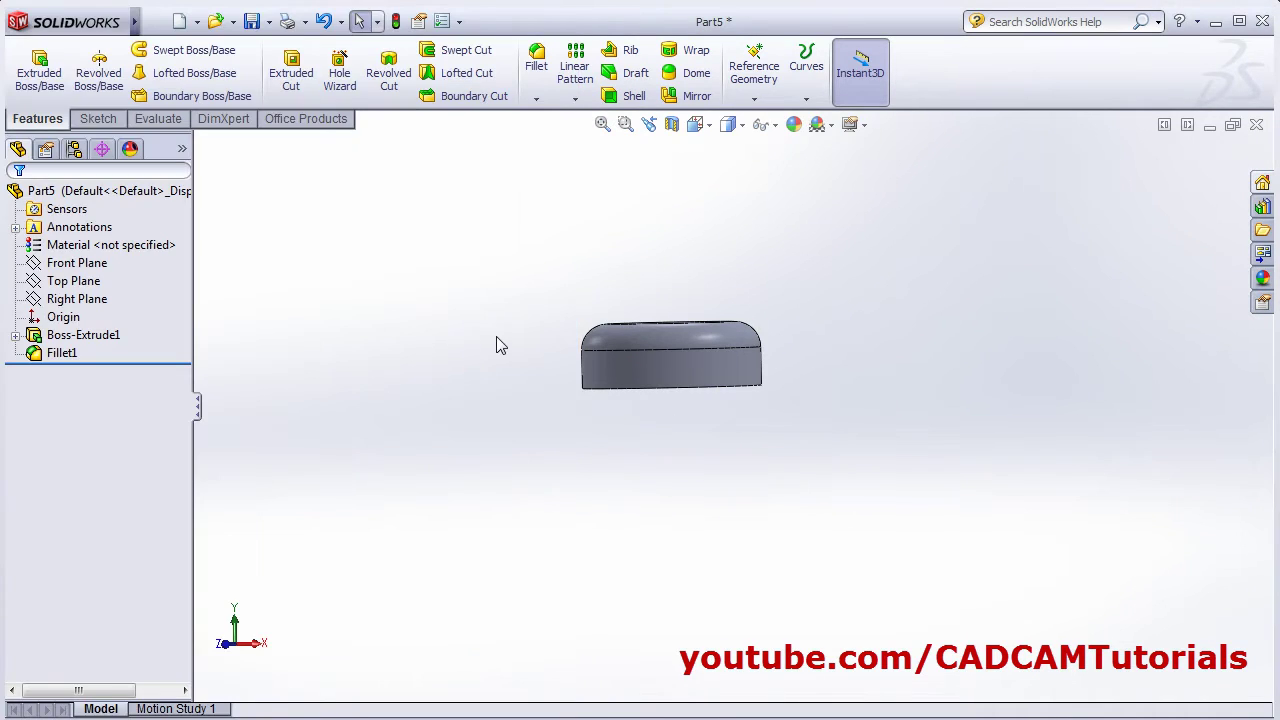
middle_drag(497, 346, 557, 371)
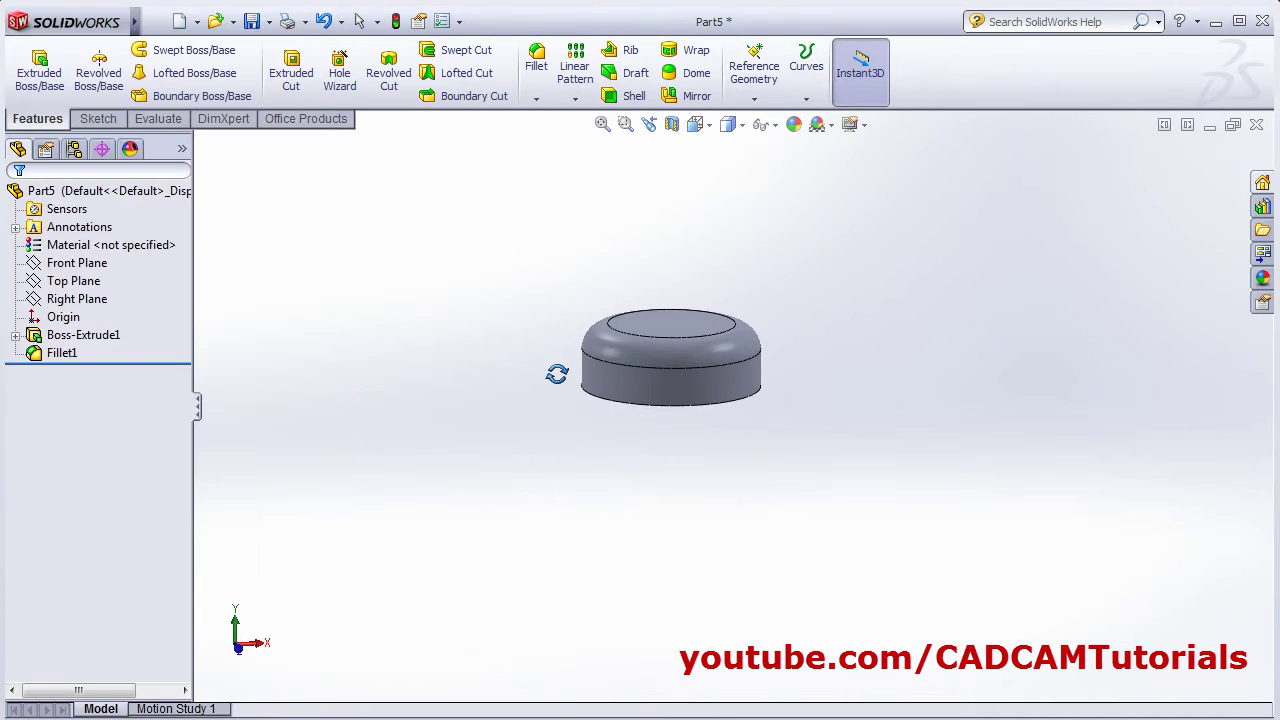
click(630, 97)
middle_drag(450, 405, 476, 244)
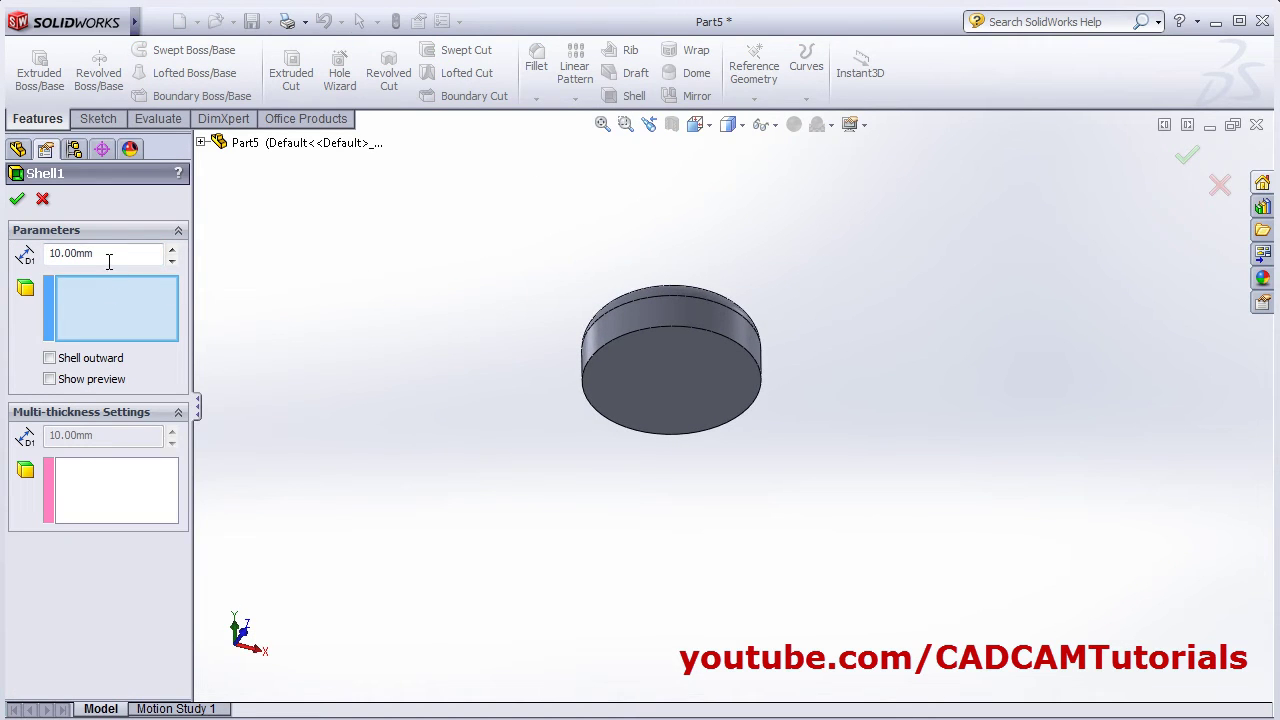
drag(110, 253, 62, 253)
text(3)
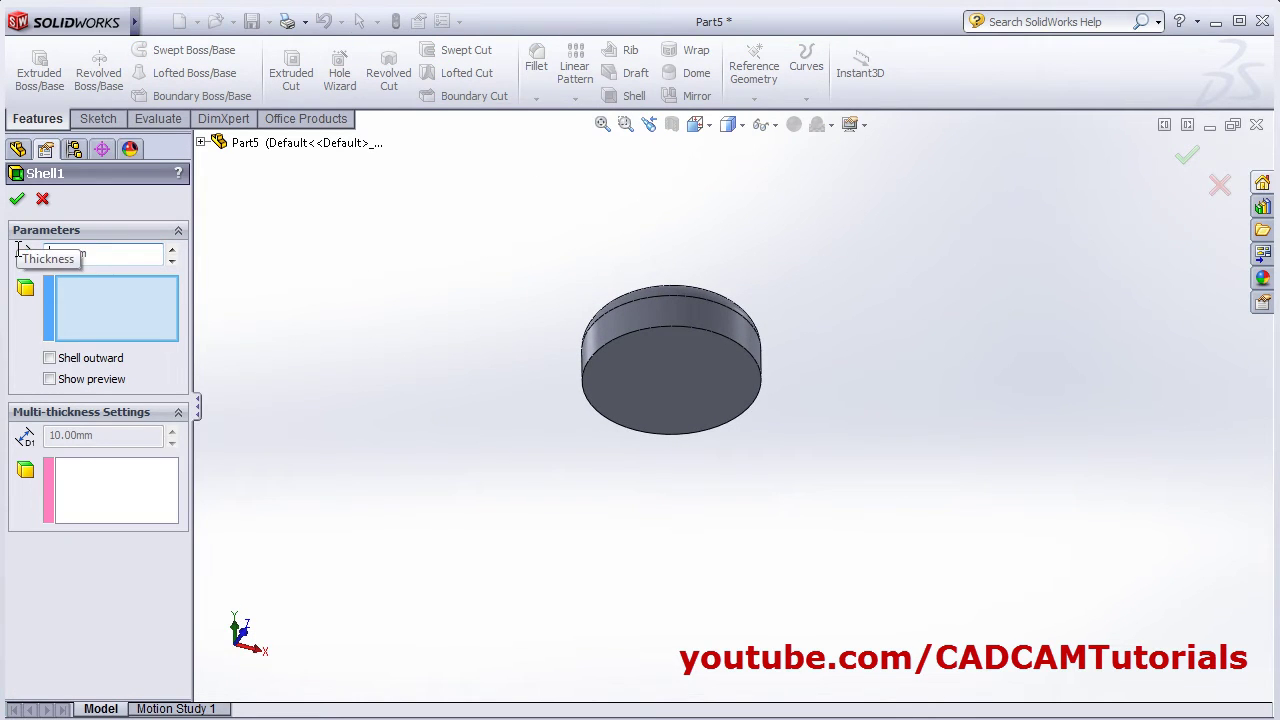
click(687, 393)
middle_drag(549, 474, 574, 569)
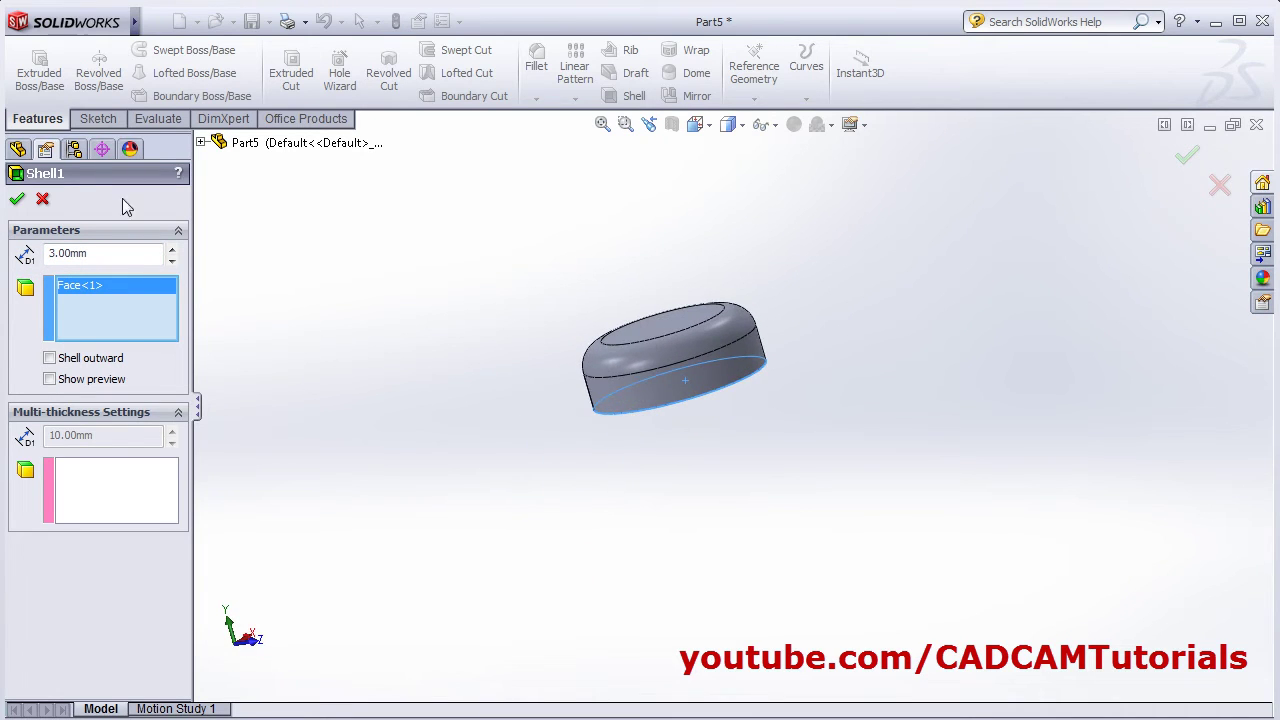
click(16, 199)
middle_drag(743, 451, 683, 289)
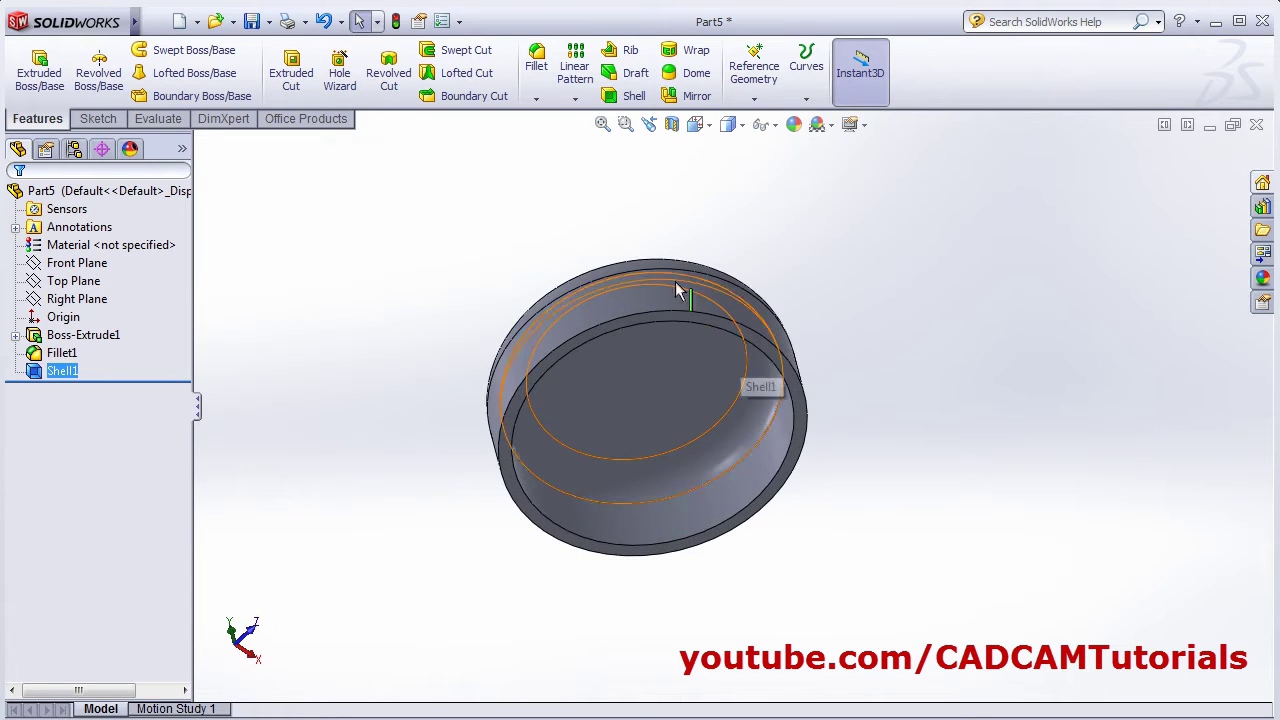
middle_drag(256, 370, 700, 560)
Step: Start an extruded boss sketch on the shell's bottom rim face and view it normal to the sketch plane
key(alt+Tab)
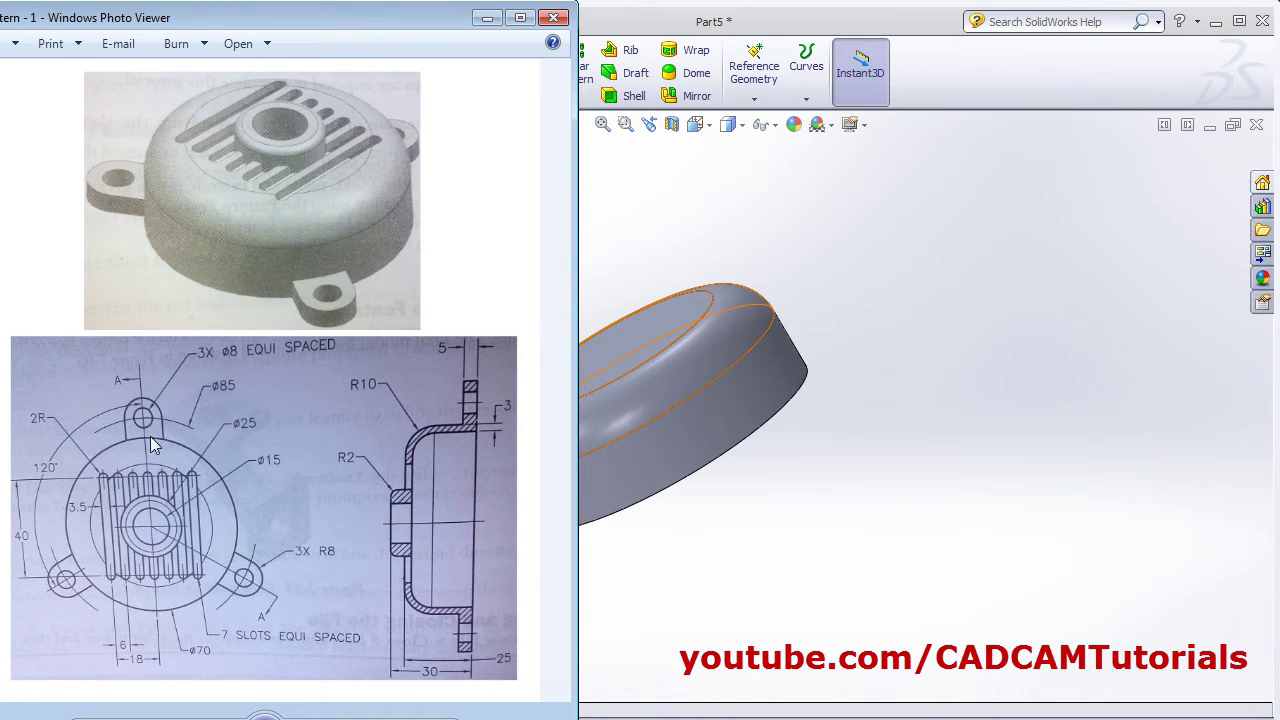
click(795, 463)
middle_drag(794, 505, 700, 440)
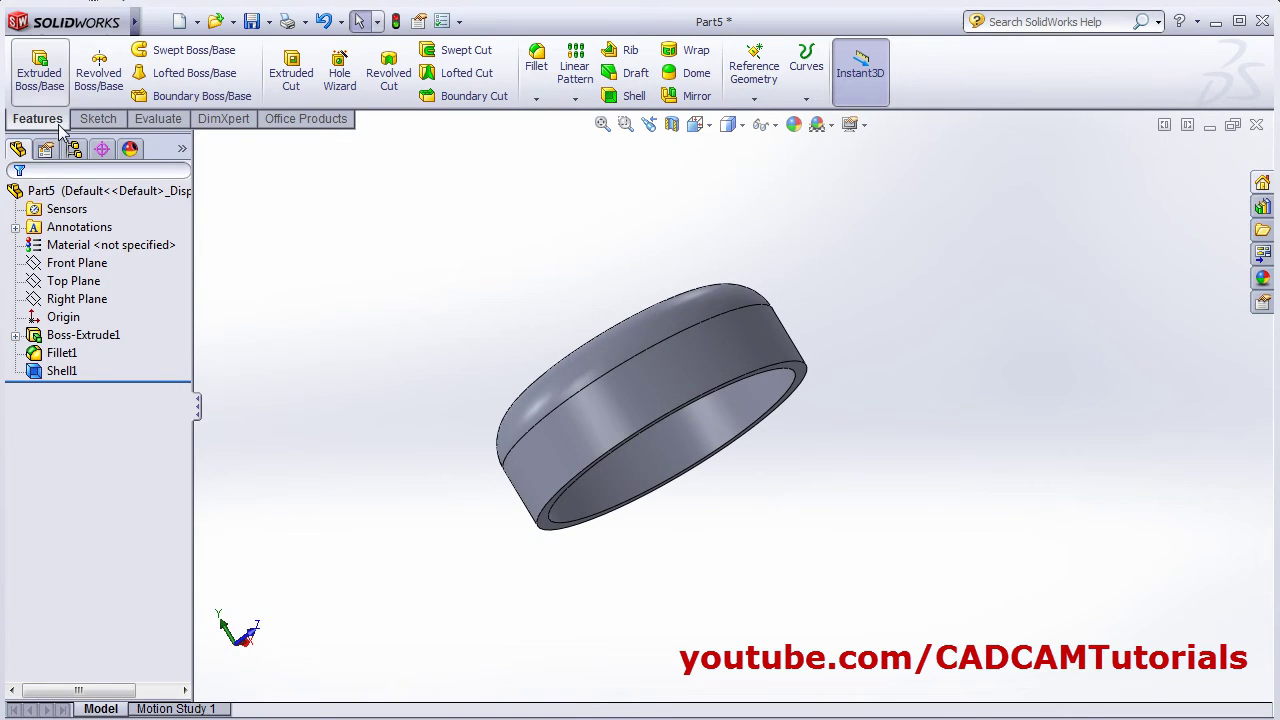
click(40, 70)
middle_drag(903, 549, 851, 451)
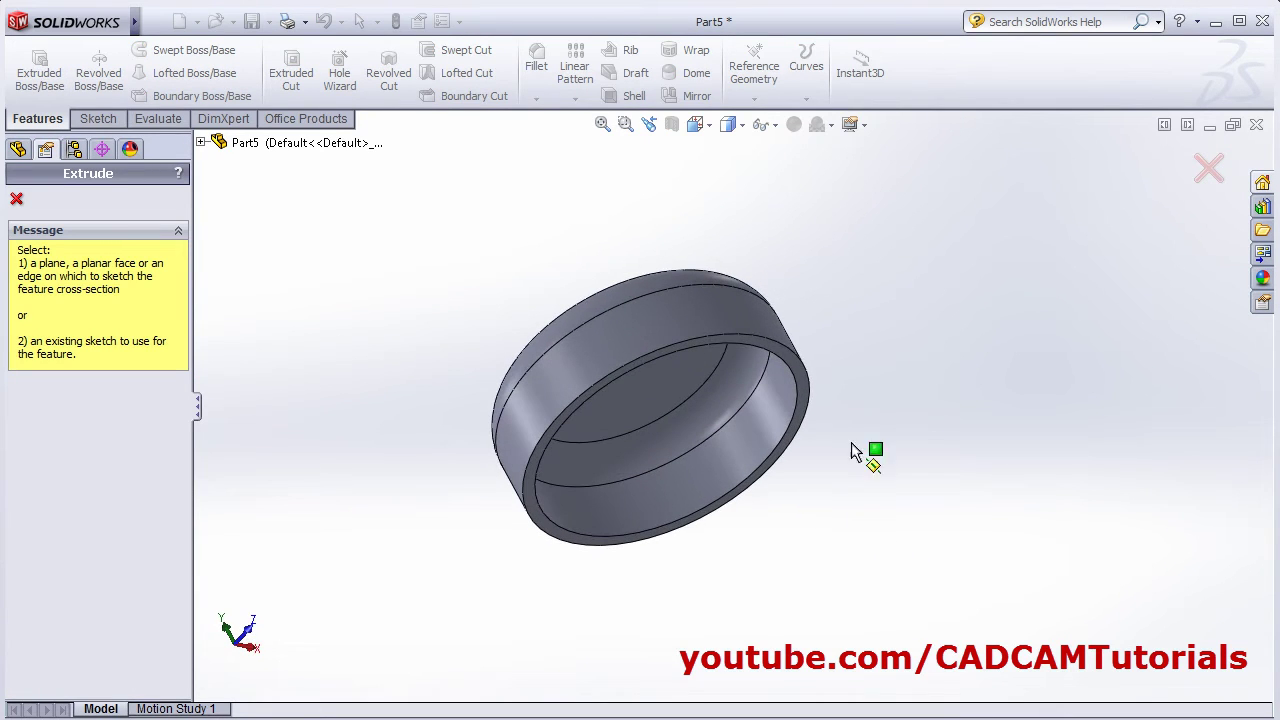
click(810, 390)
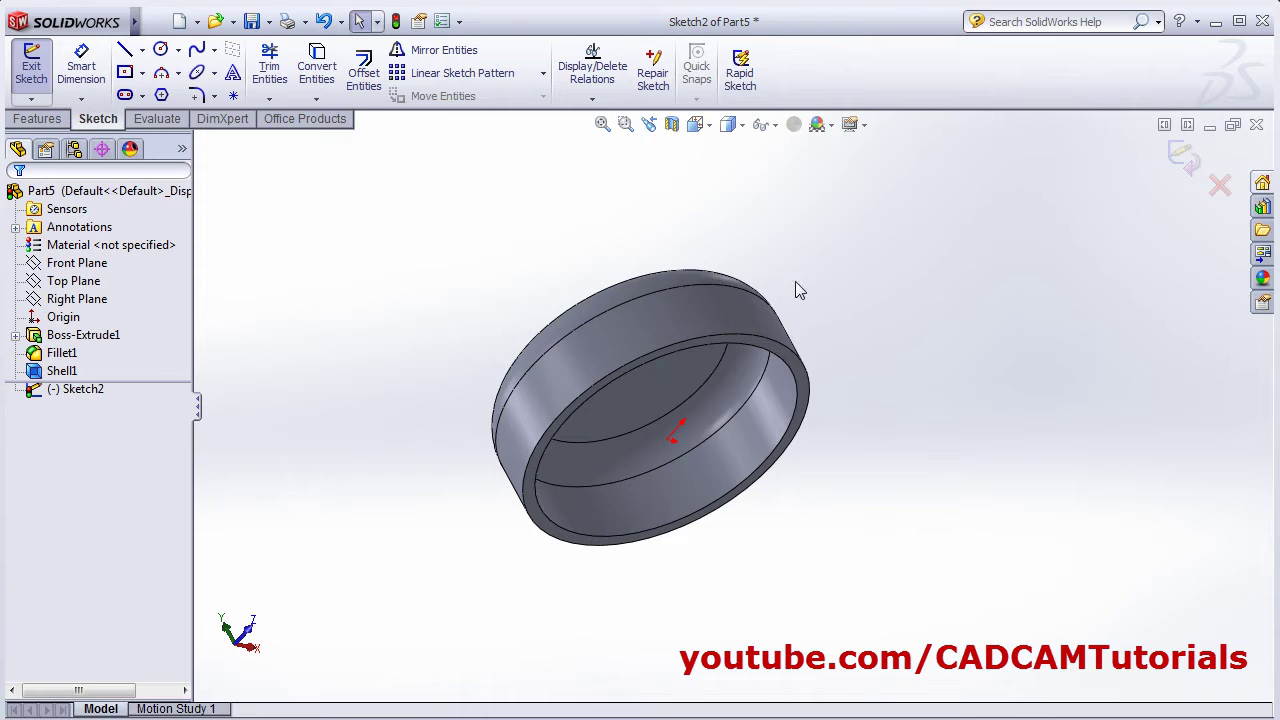
click(705, 126)
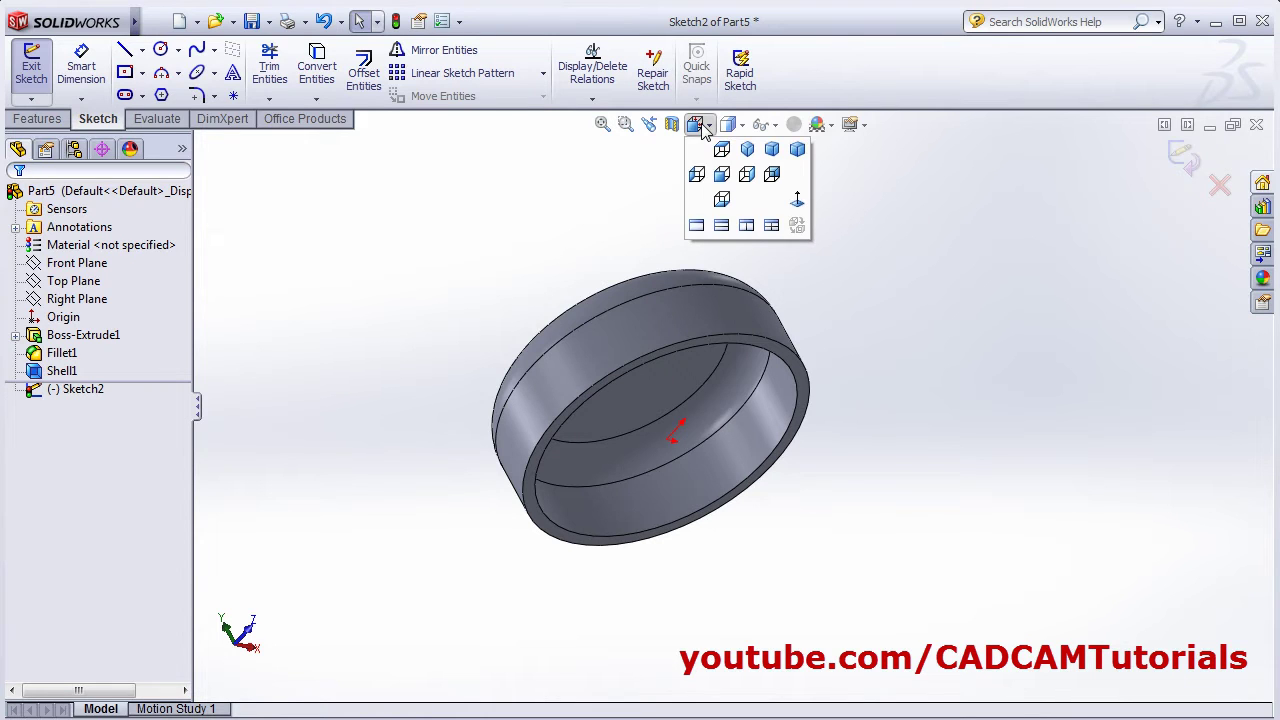
click(797, 202)
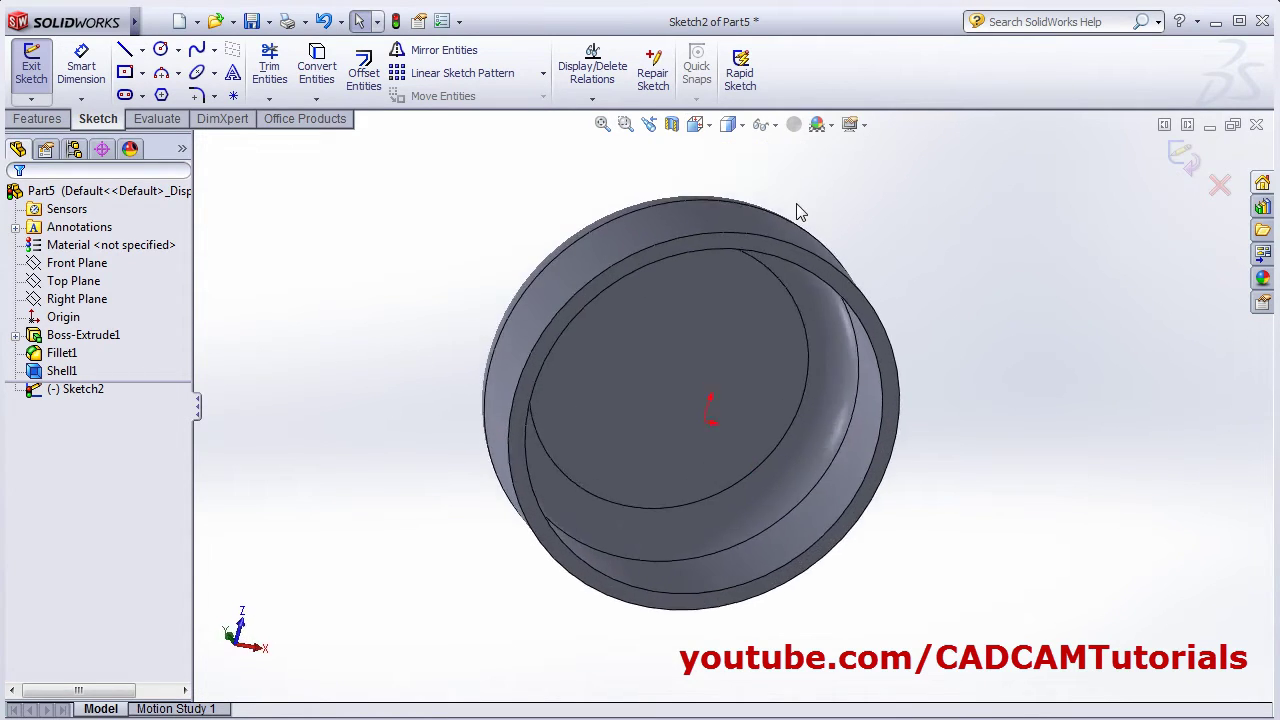
scroll(764, 350, up, 4)
scroll(761, 352, down, 2)
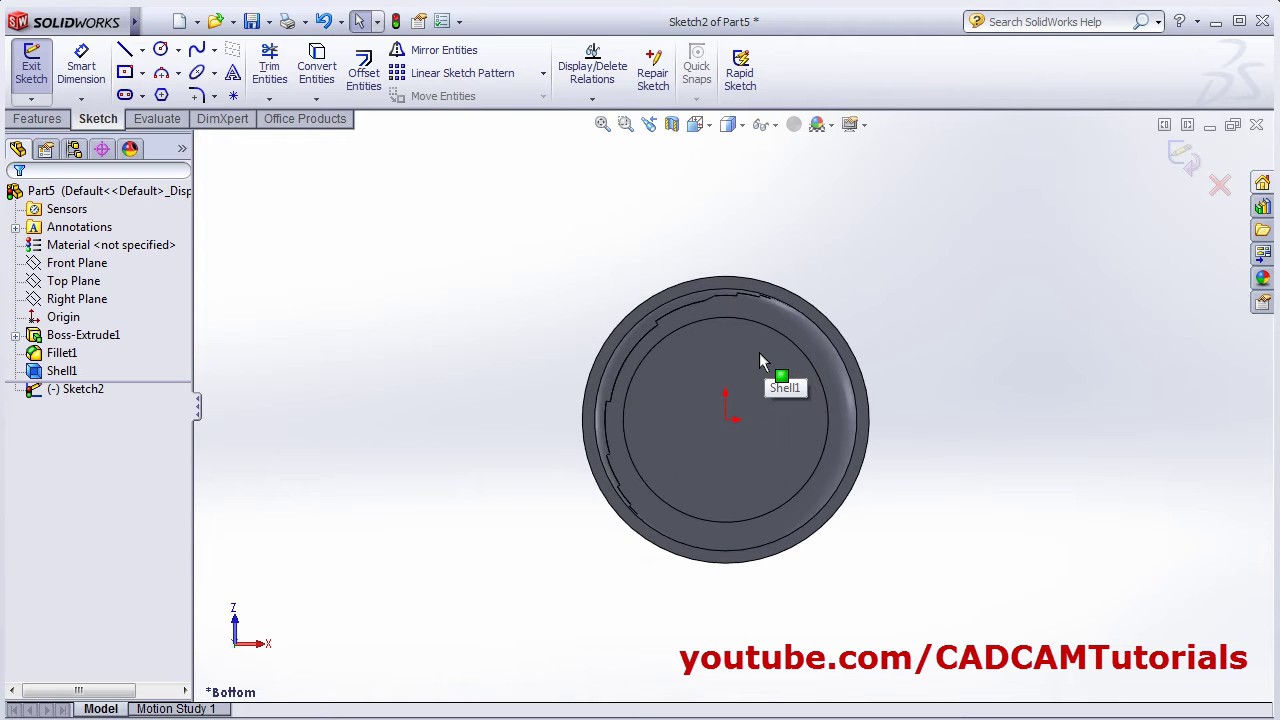
Step: Sketch a center rectangle about 17.4 by 16.7 mm for the lug, centred about 41 mm vertically above the origin and overlapping the rim
key(alt+Tab)
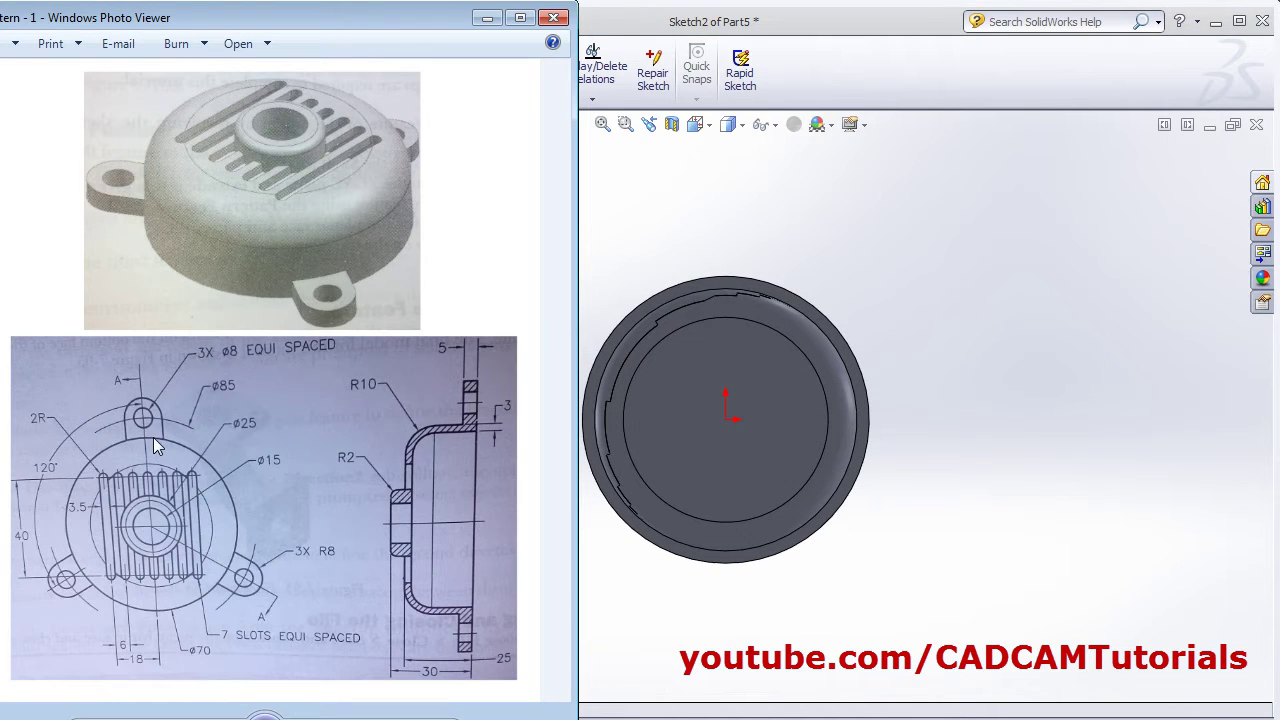
click(919, 233)
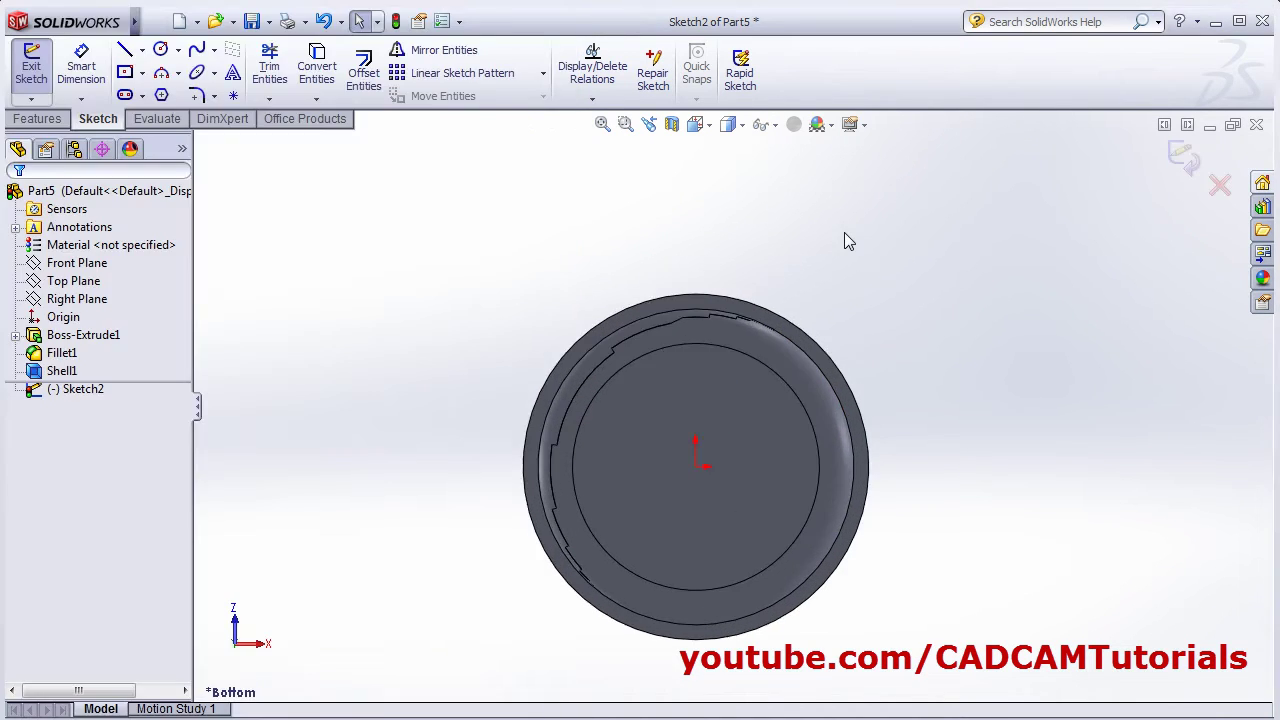
scroll(848, 240, down, 4)
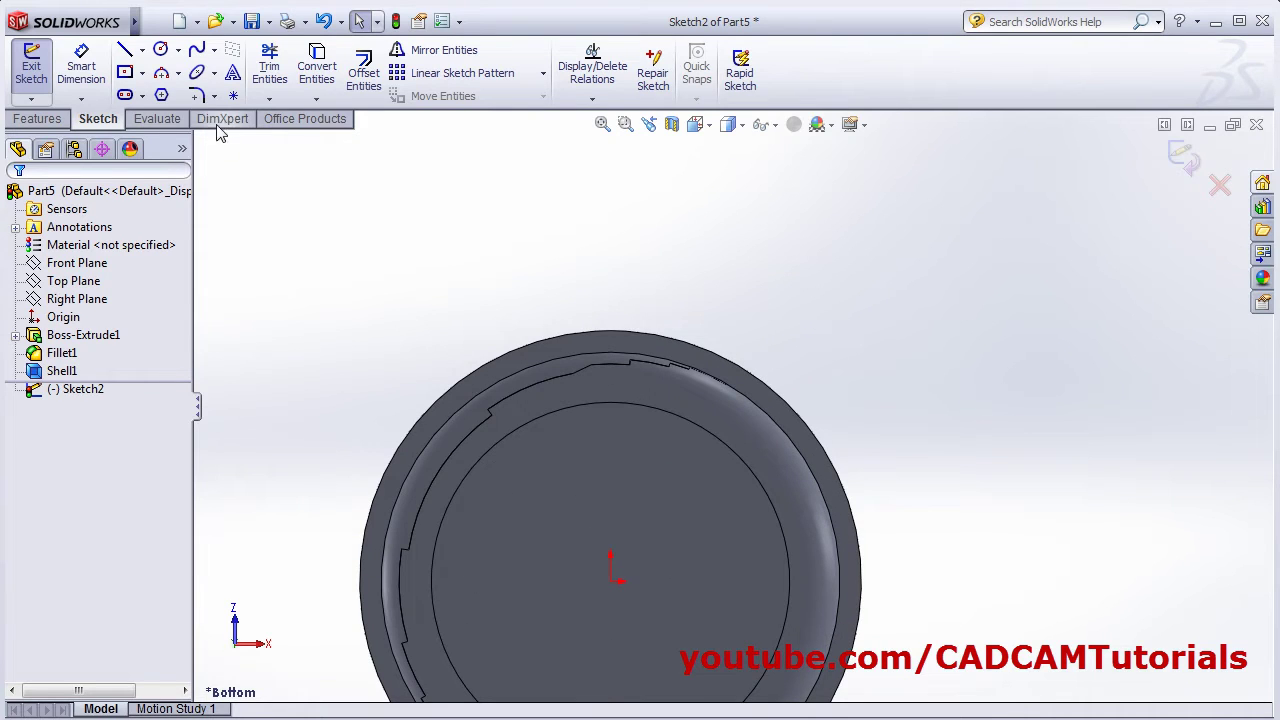
click(125, 76)
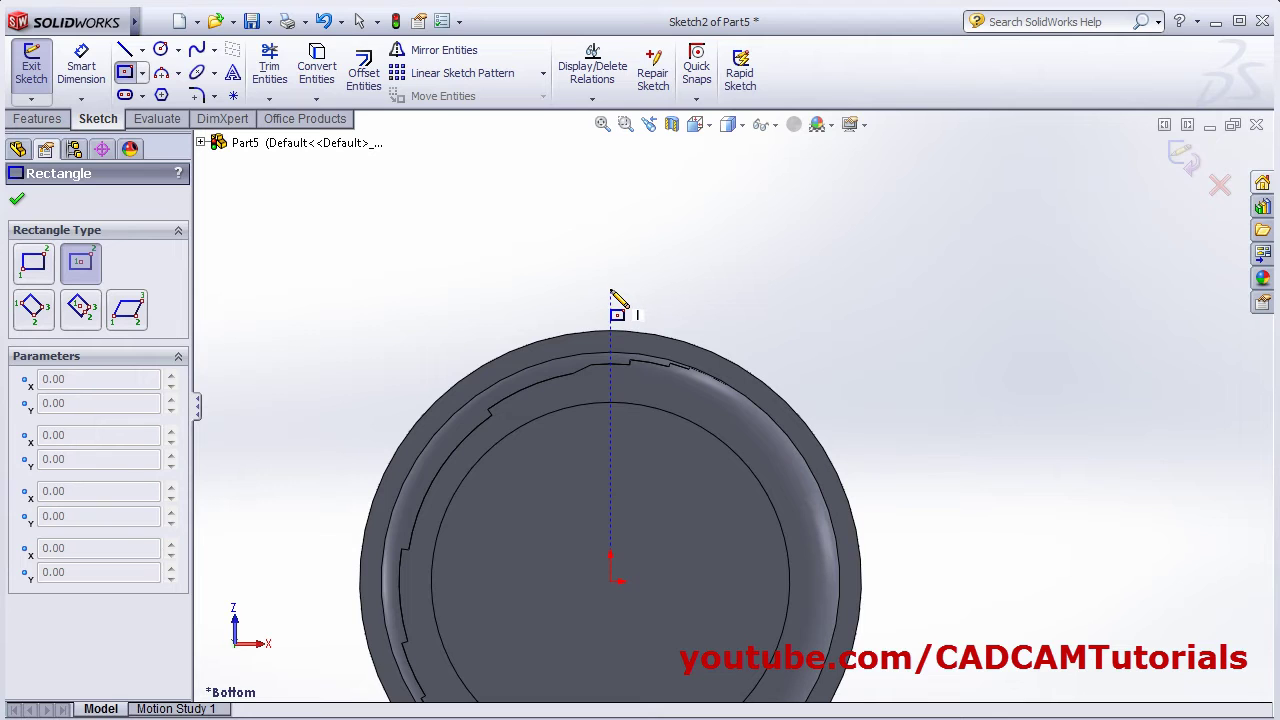
click(610, 288)
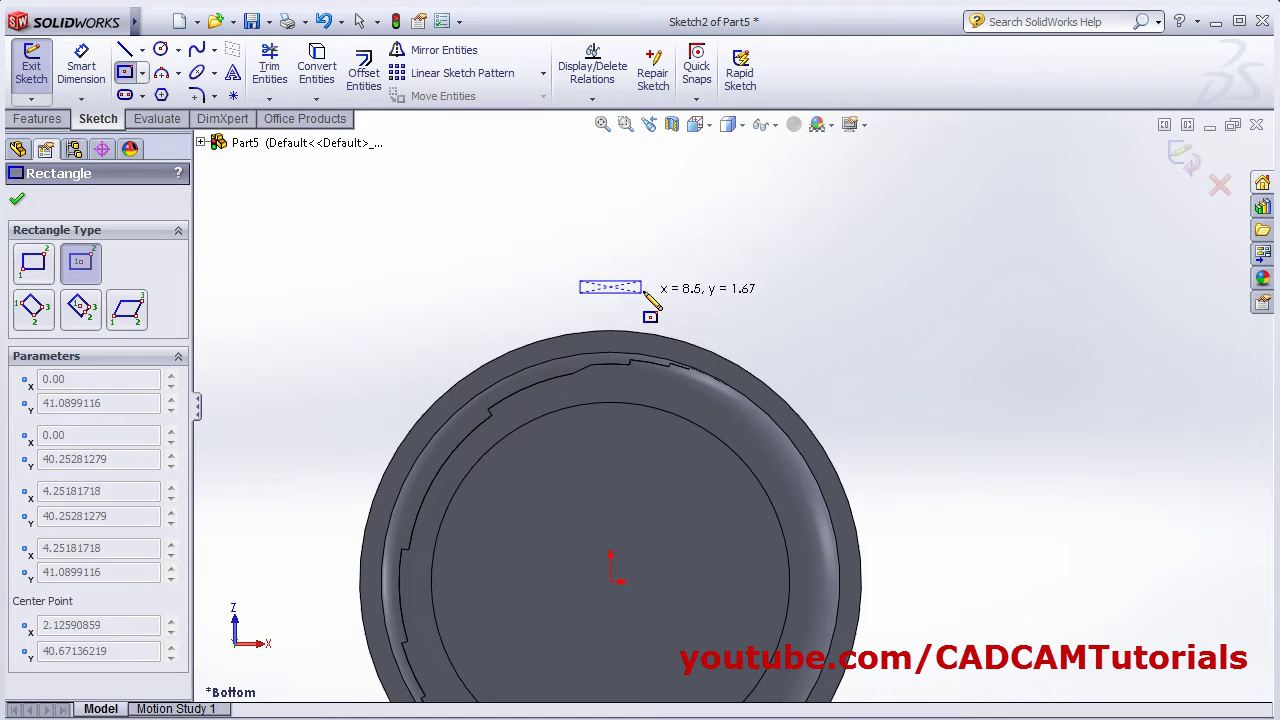
click(675, 348)
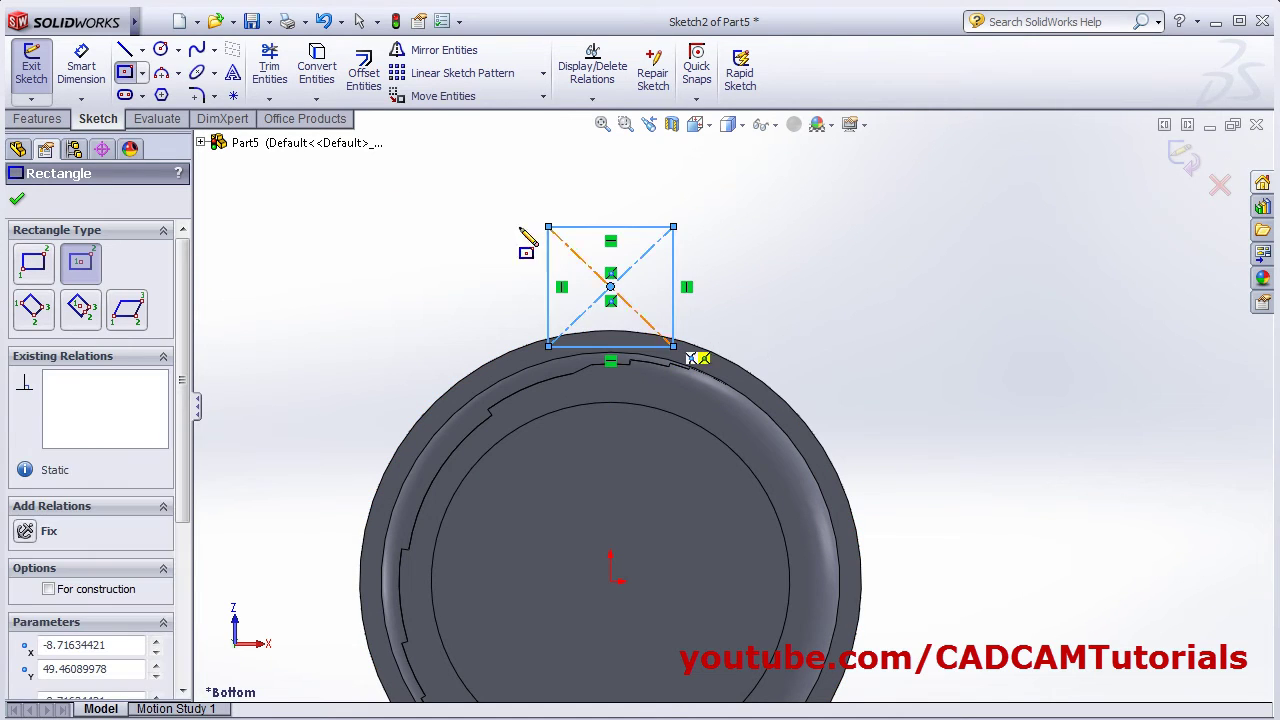
Step: Sketch a circle of about 8.7 mm radius at the midpoint of the rectangle's top edge and a concentric one of about 4 mm radius
click(160, 49)
click(610, 227)
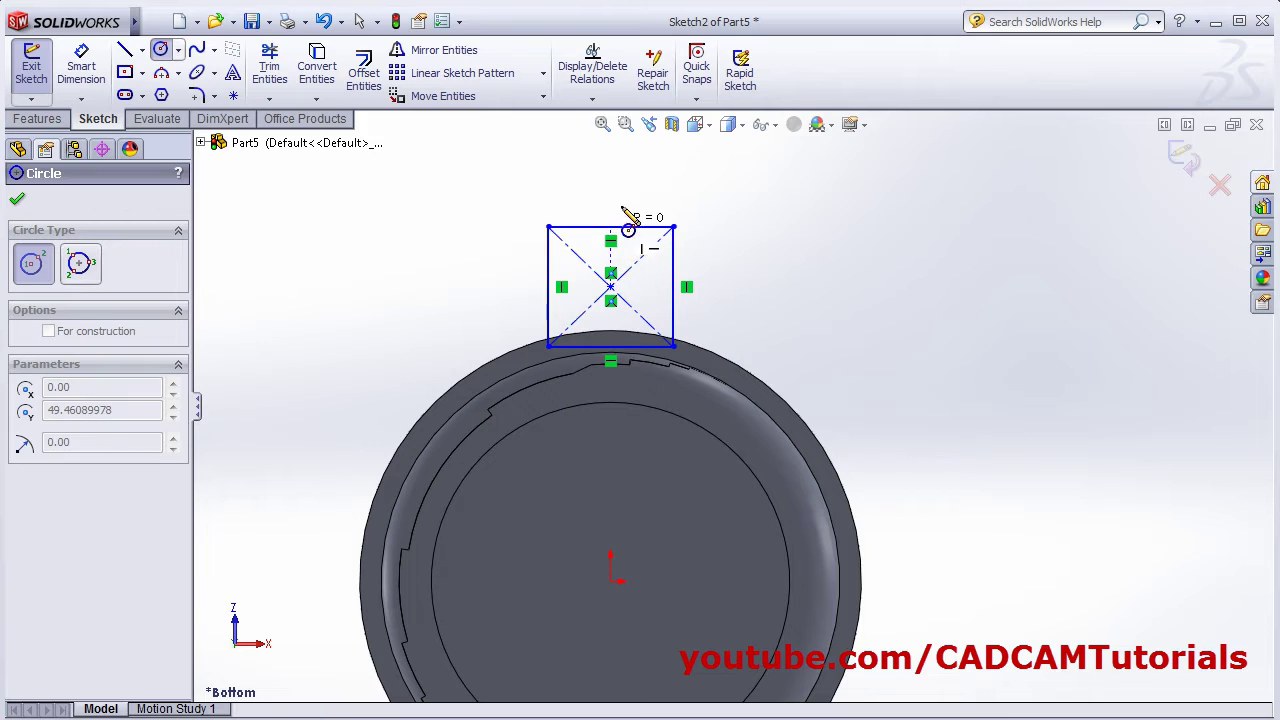
click(675, 228)
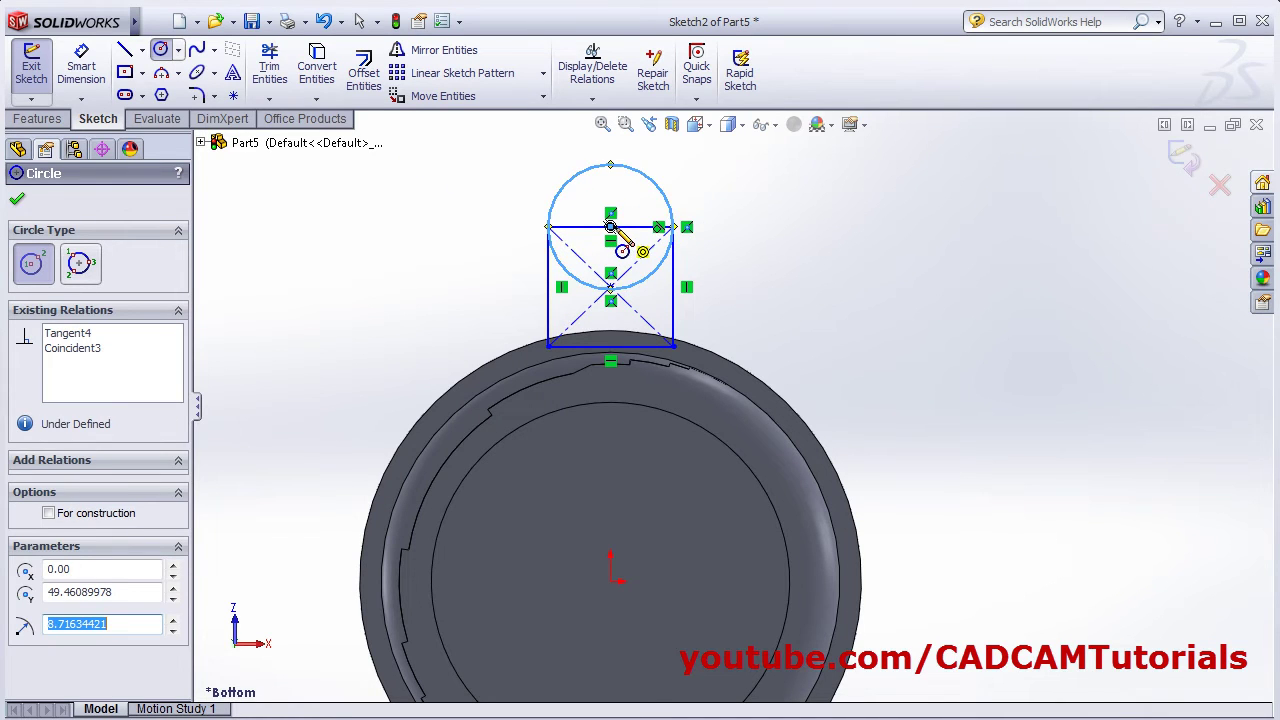
click(611, 227)
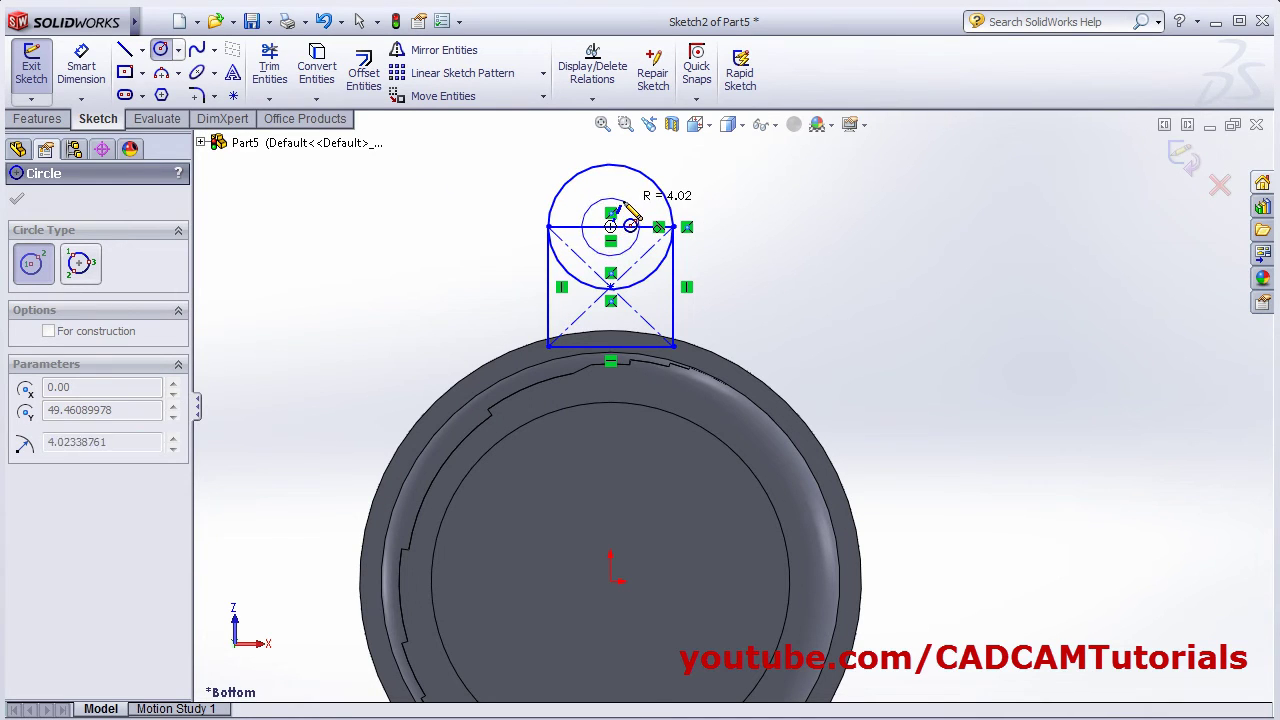
click(631, 227)
Step: Dimension the lug's inner hole circle to a diameter of 8 mm, as given in the reference drawing
key(alt+Tab)
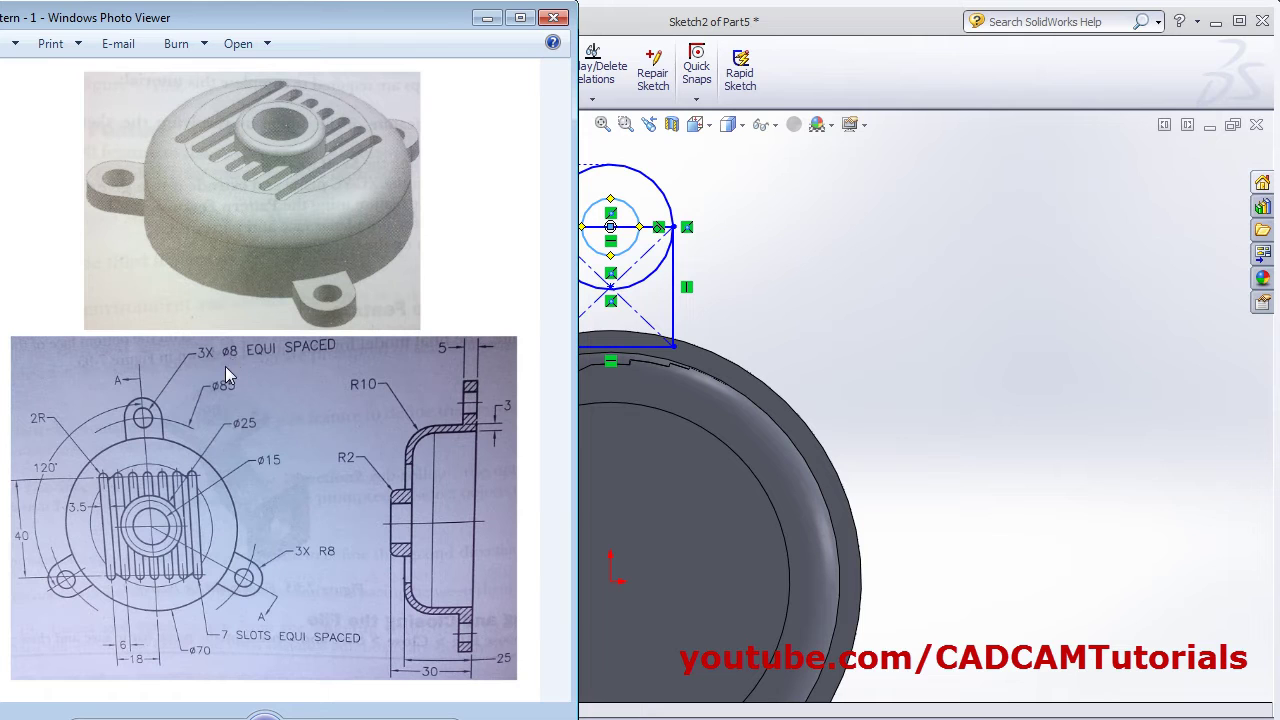
click(788, 28)
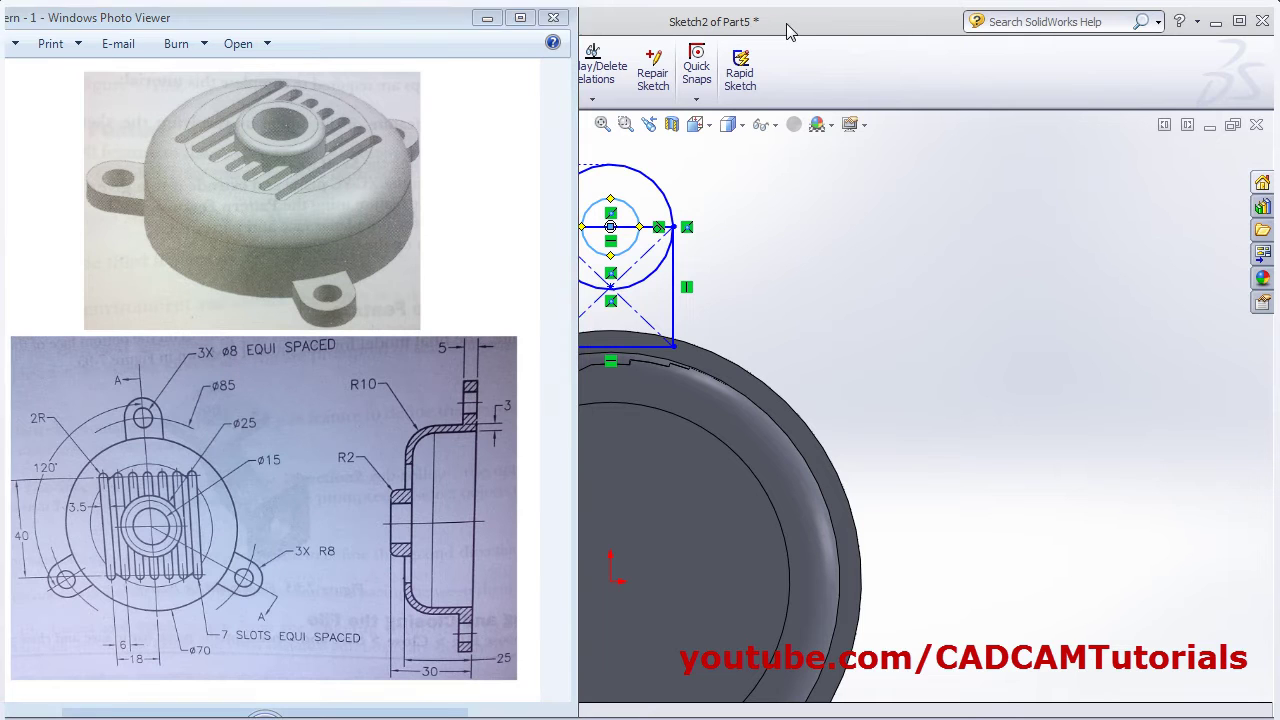
click(81, 65)
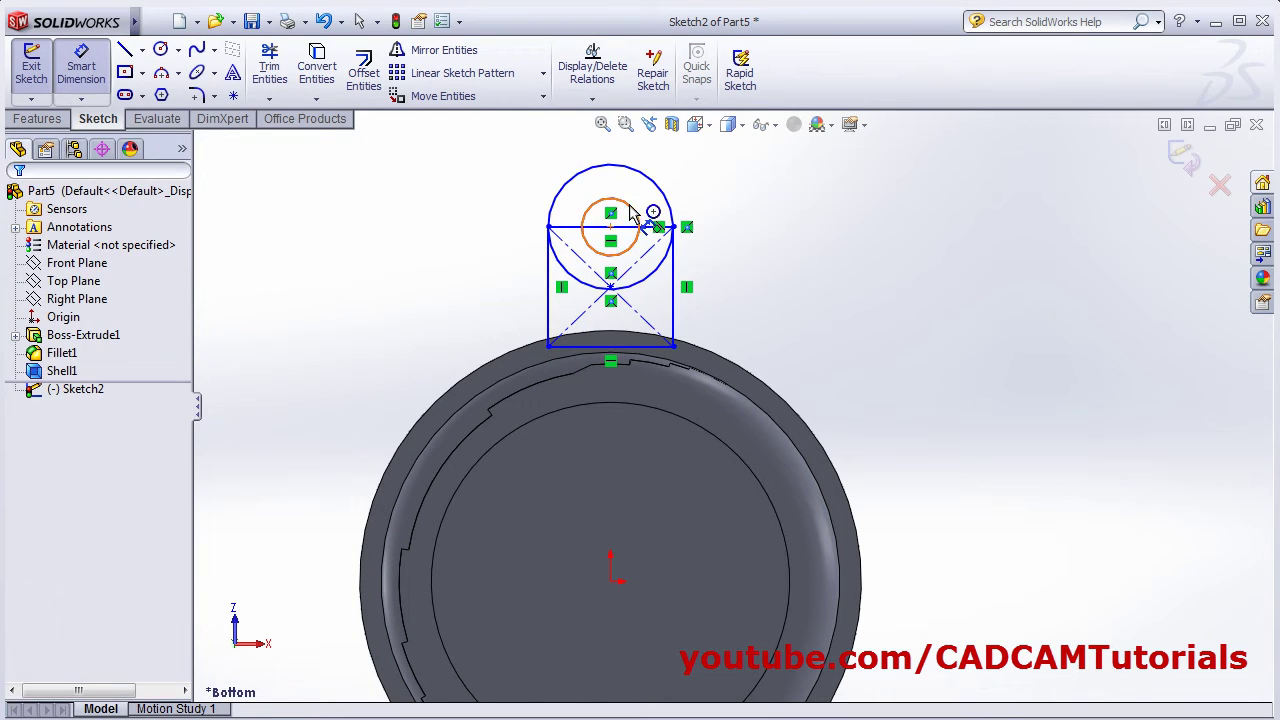
click(636, 222)
click(760, 206)
text(8)
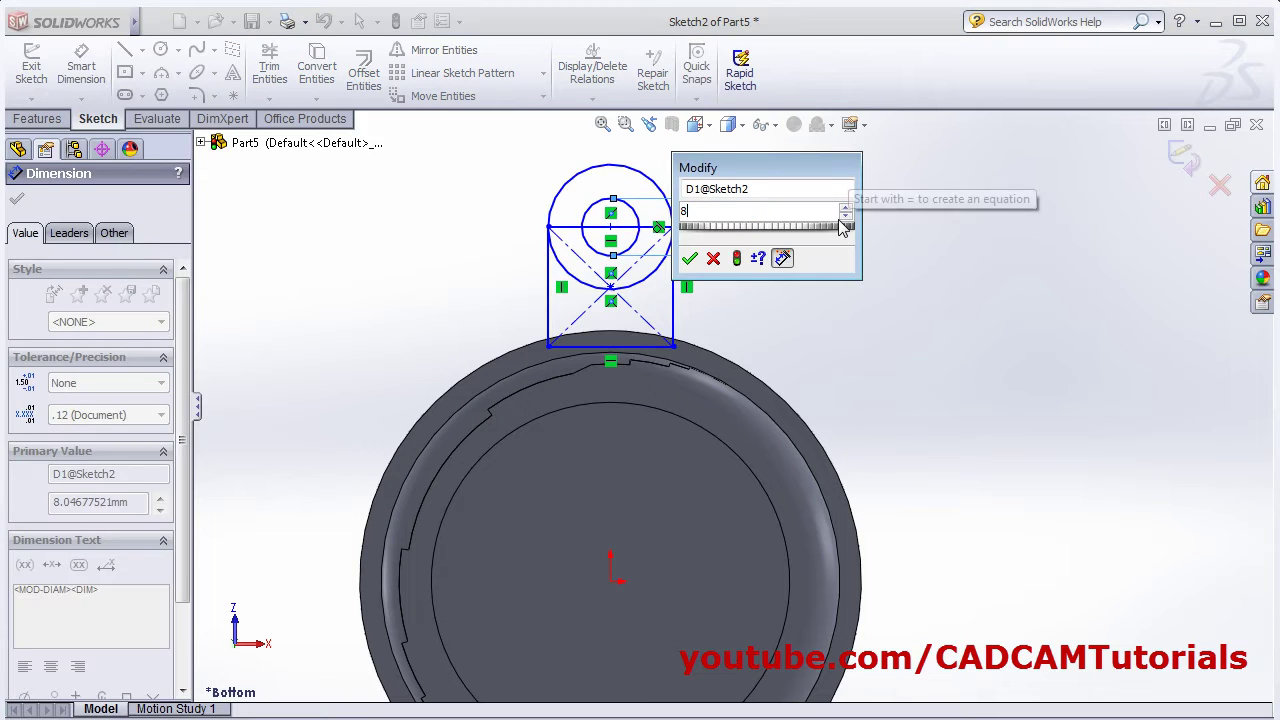
key(Return)
Step: Dimension the lug's outer circle to a diameter of 16 mm, following the reference drawing's R8
key(alt+Tab)
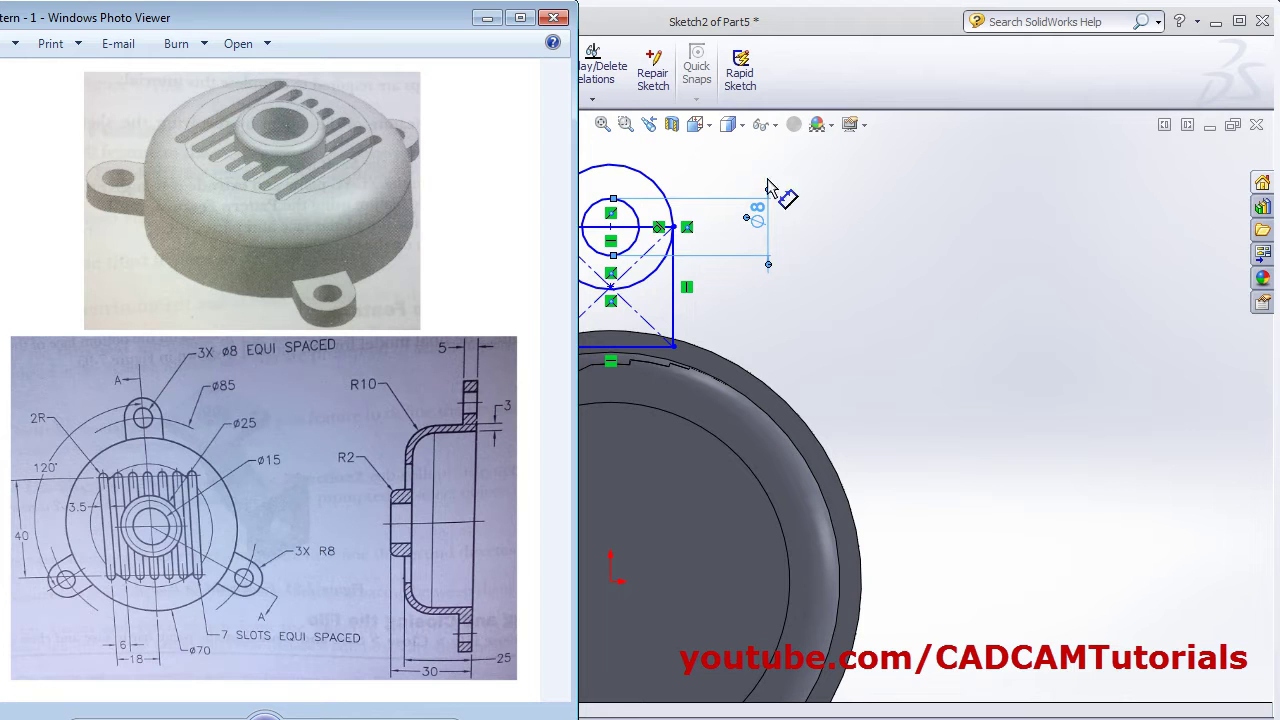
click(670, 190)
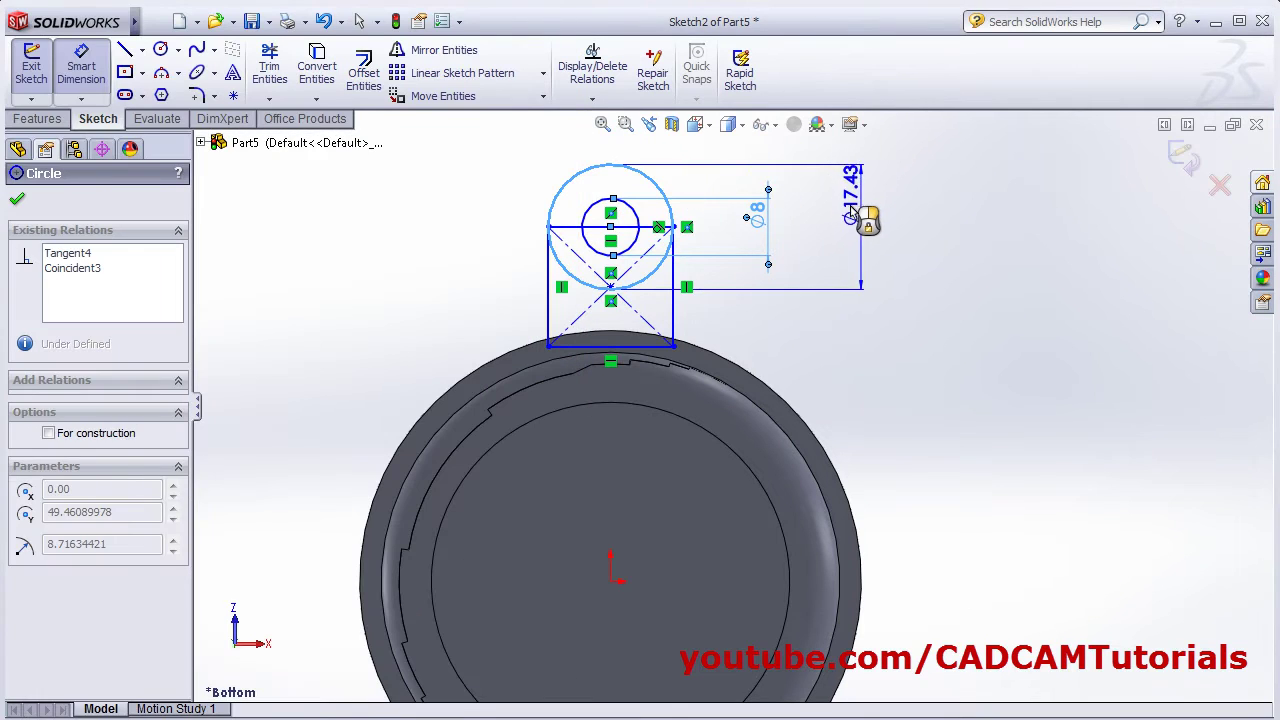
click(850, 210)
text(16)
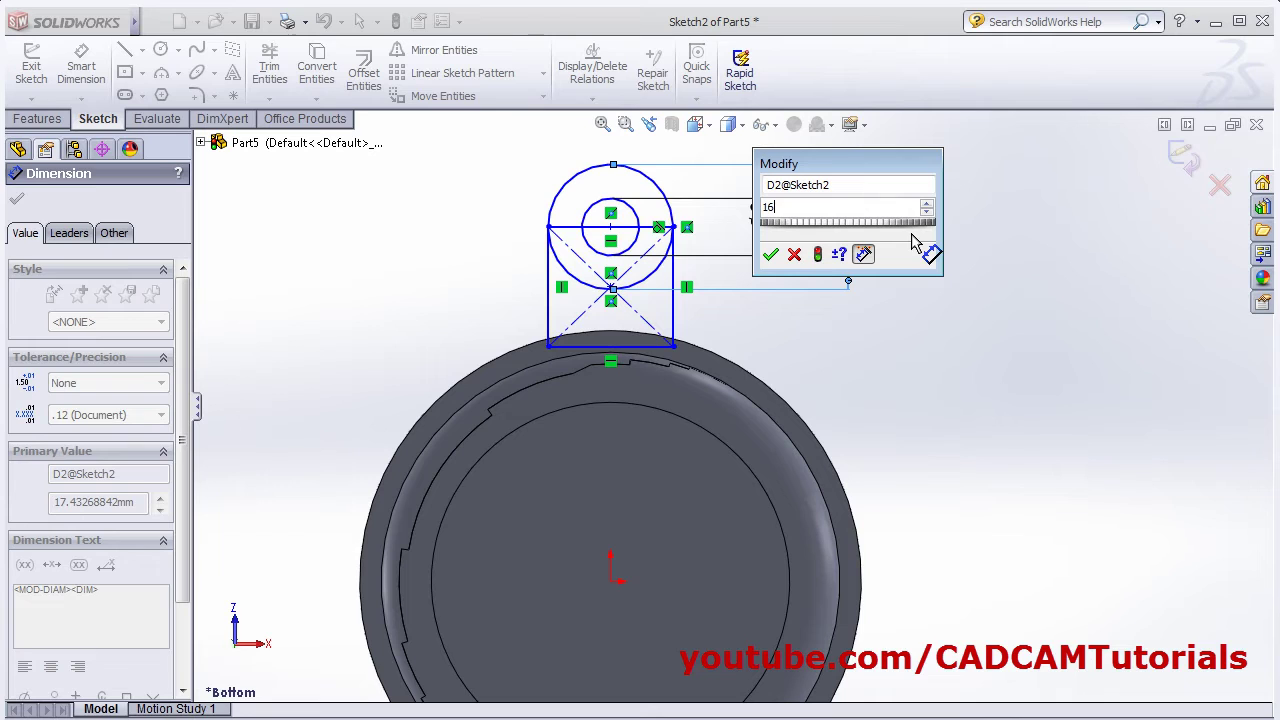
key(Return)
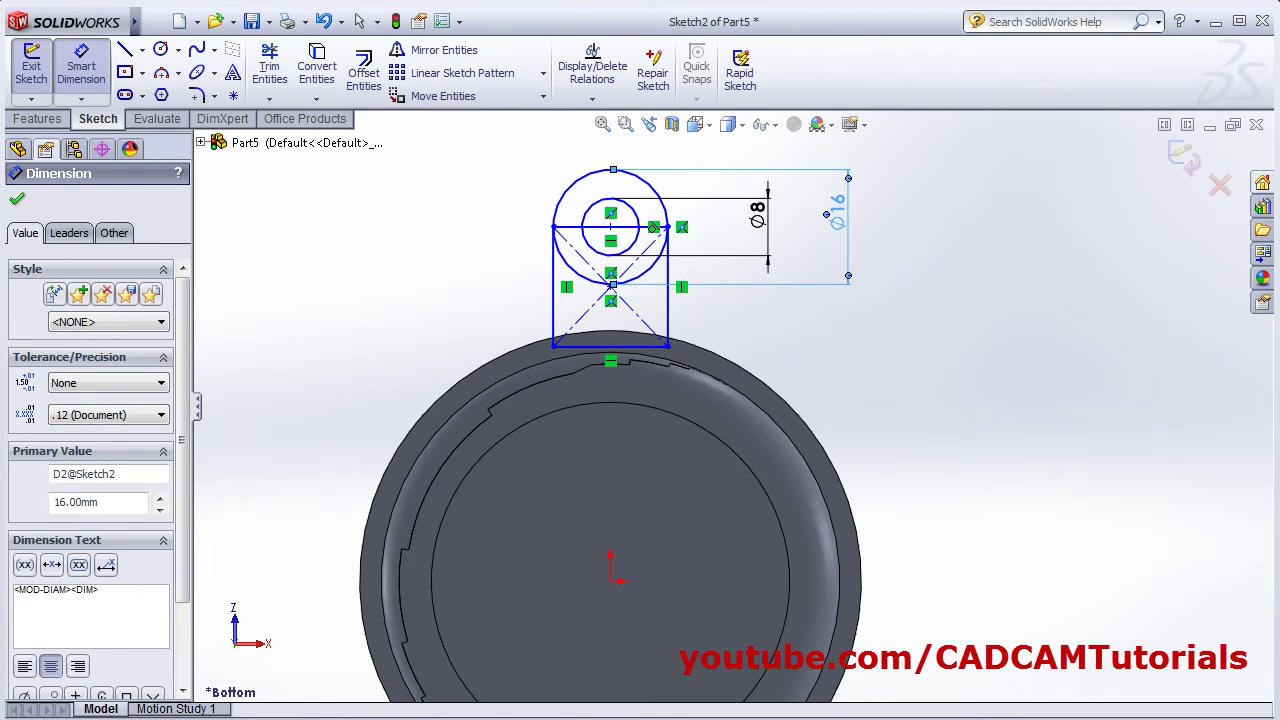
Step: Dimension the vertical distance from the origin to the rectangle's top edge as 85/2 mm
key(alt+Tab)
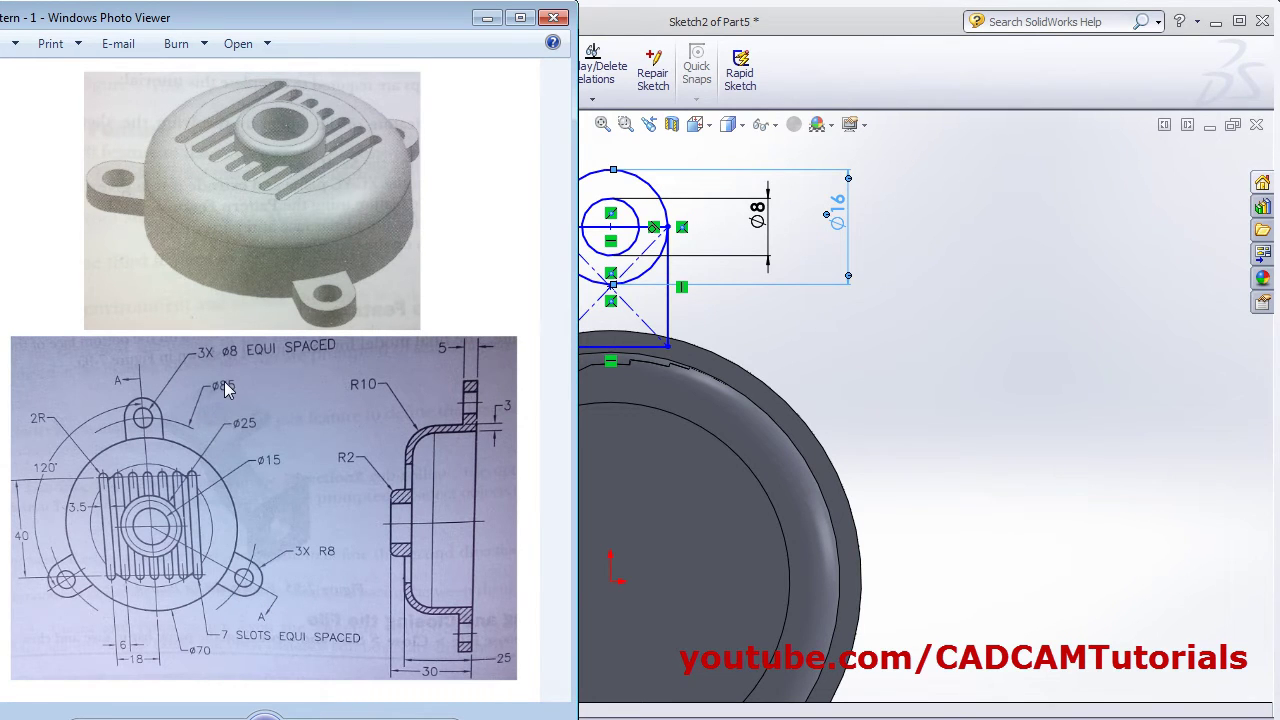
click(857, 337)
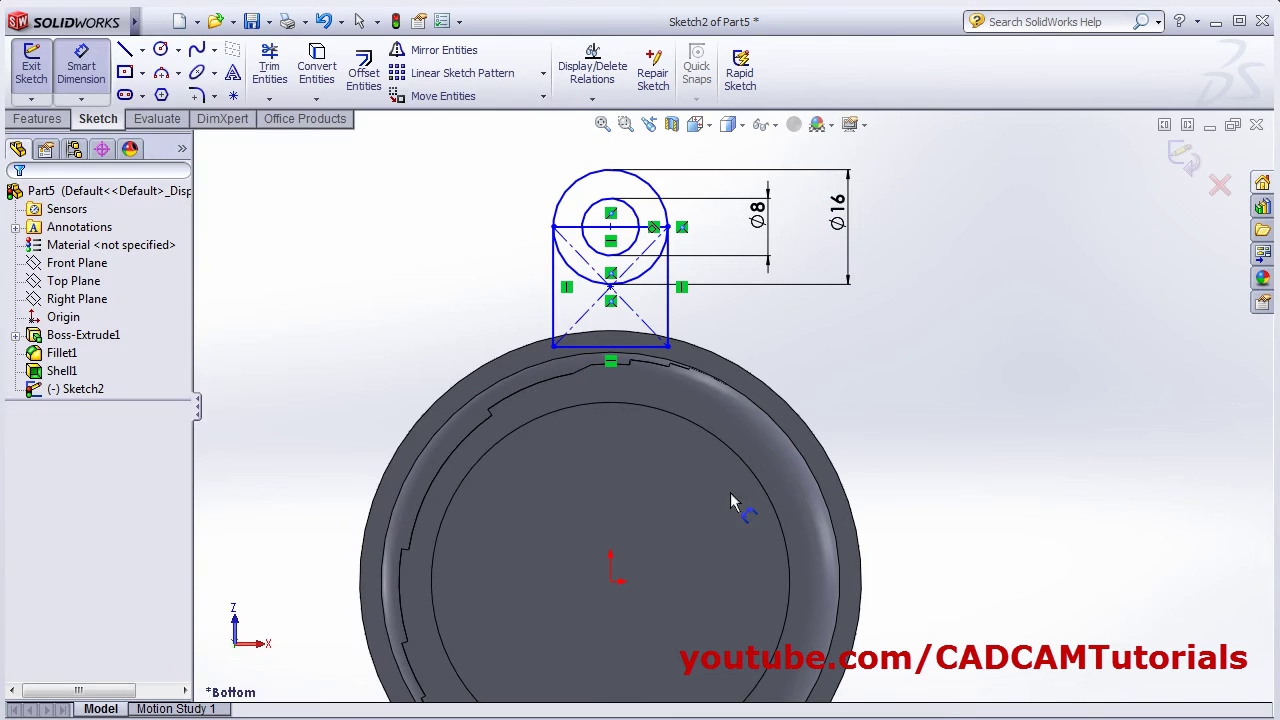
click(611, 582)
click(632, 227)
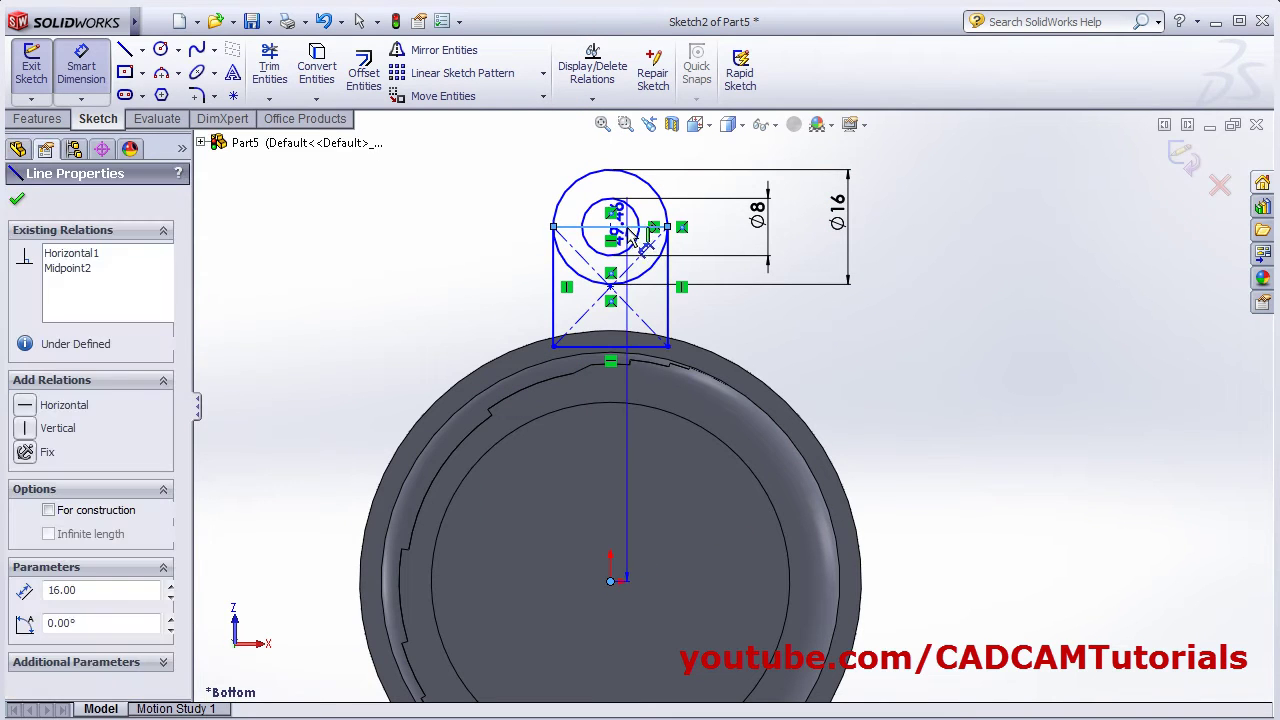
click(955, 443)
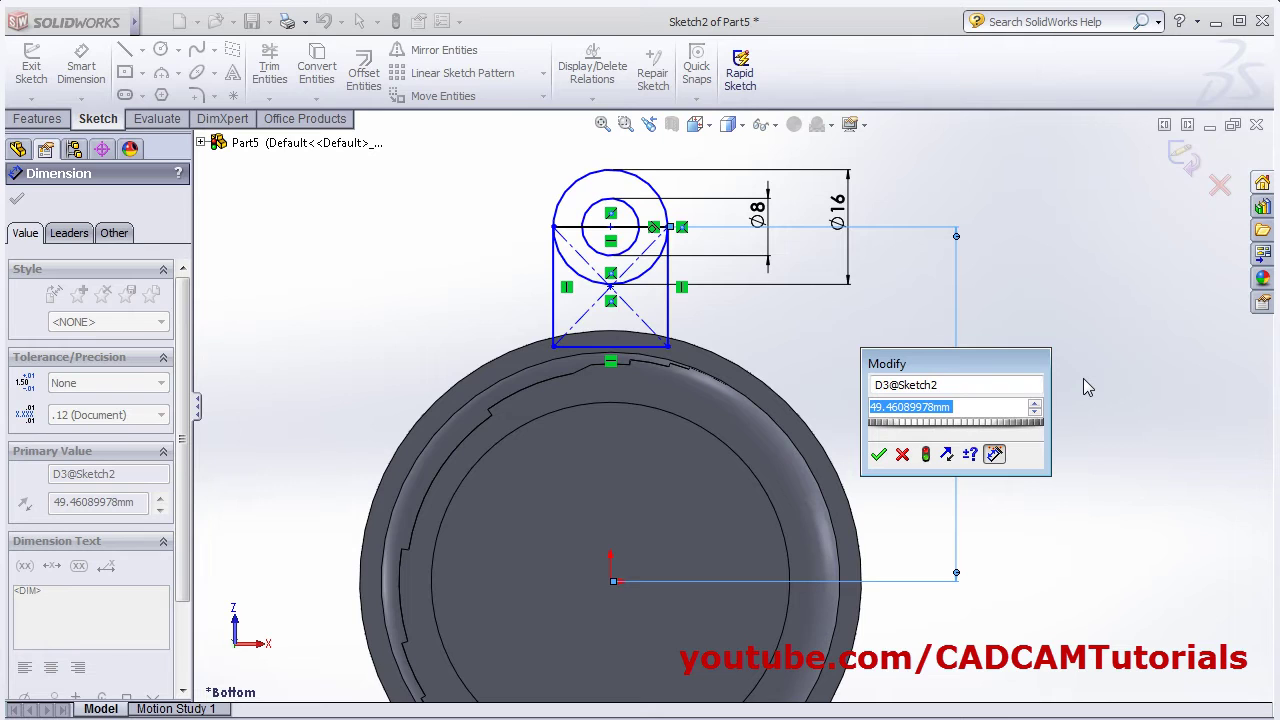
text(85/2)
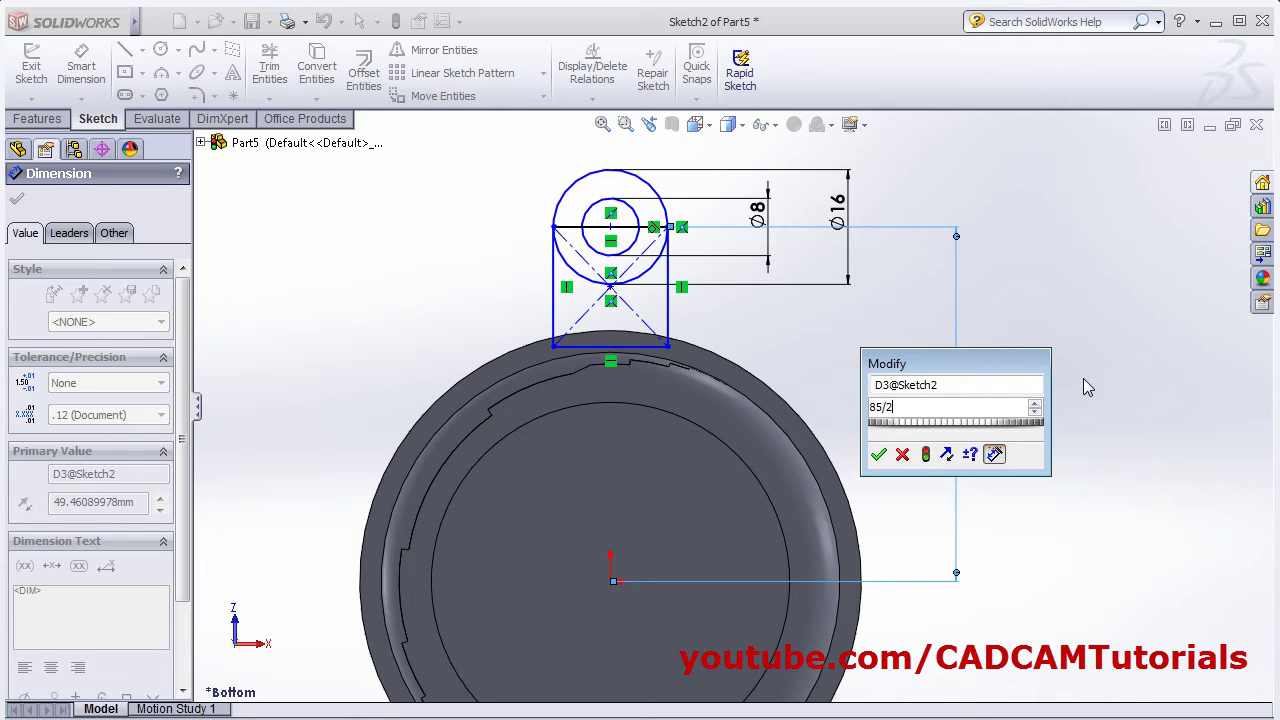
key(Return)
key(Escape)
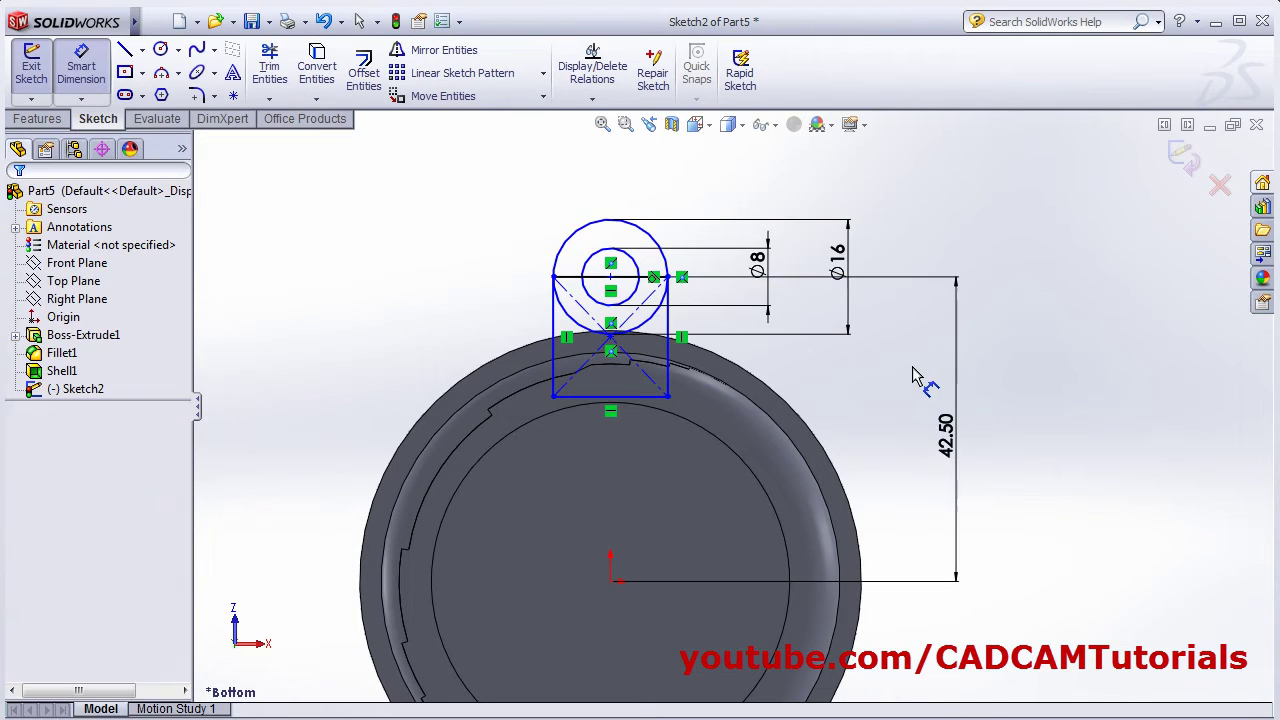
Step: Make the rectangle's bottom line tangent to the inner circular edge of the shell's rim
scroll(820, 363, down, 3)
scroll(820, 363, up, 1)
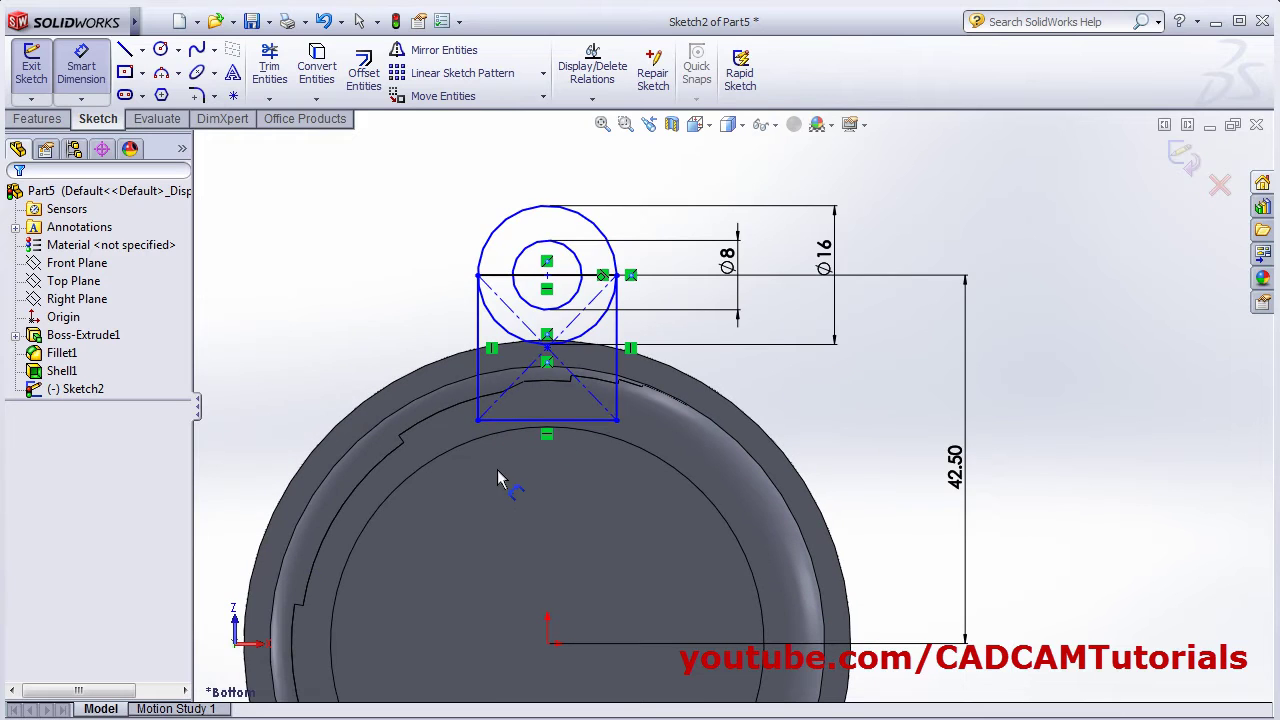
scroll(524, 445, down, 3)
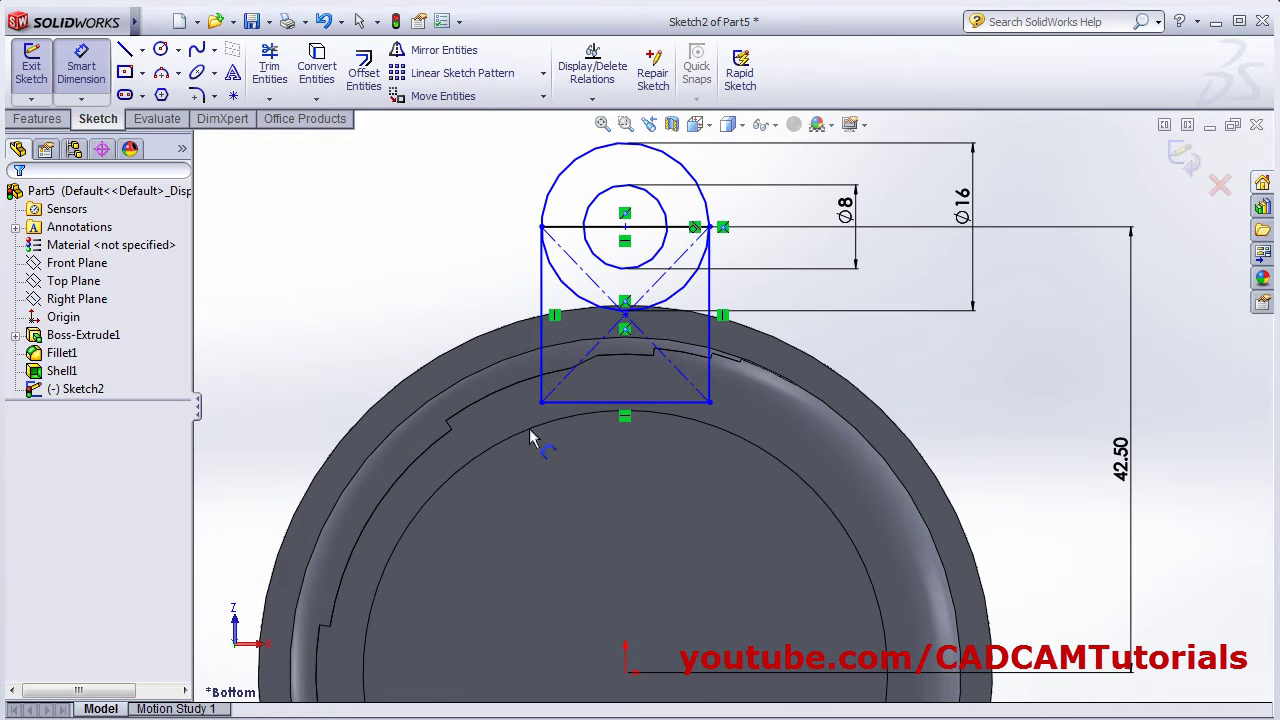
key(Escape)
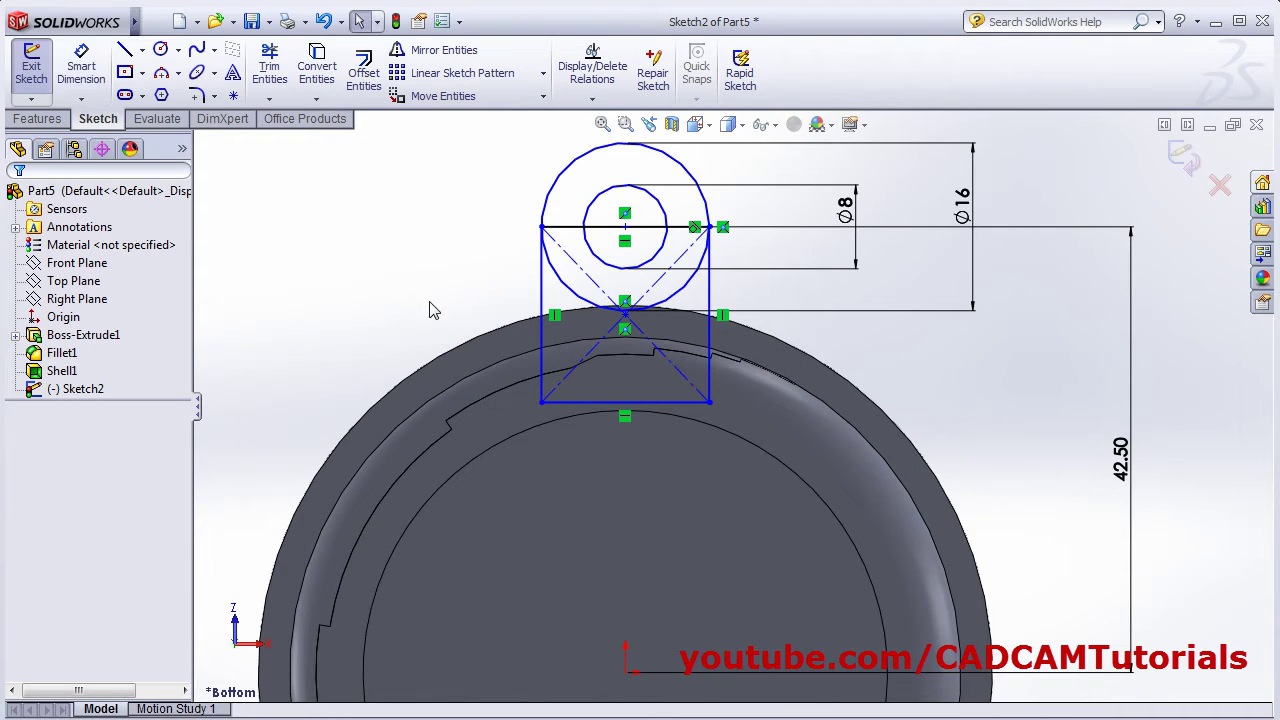
click(654, 408)
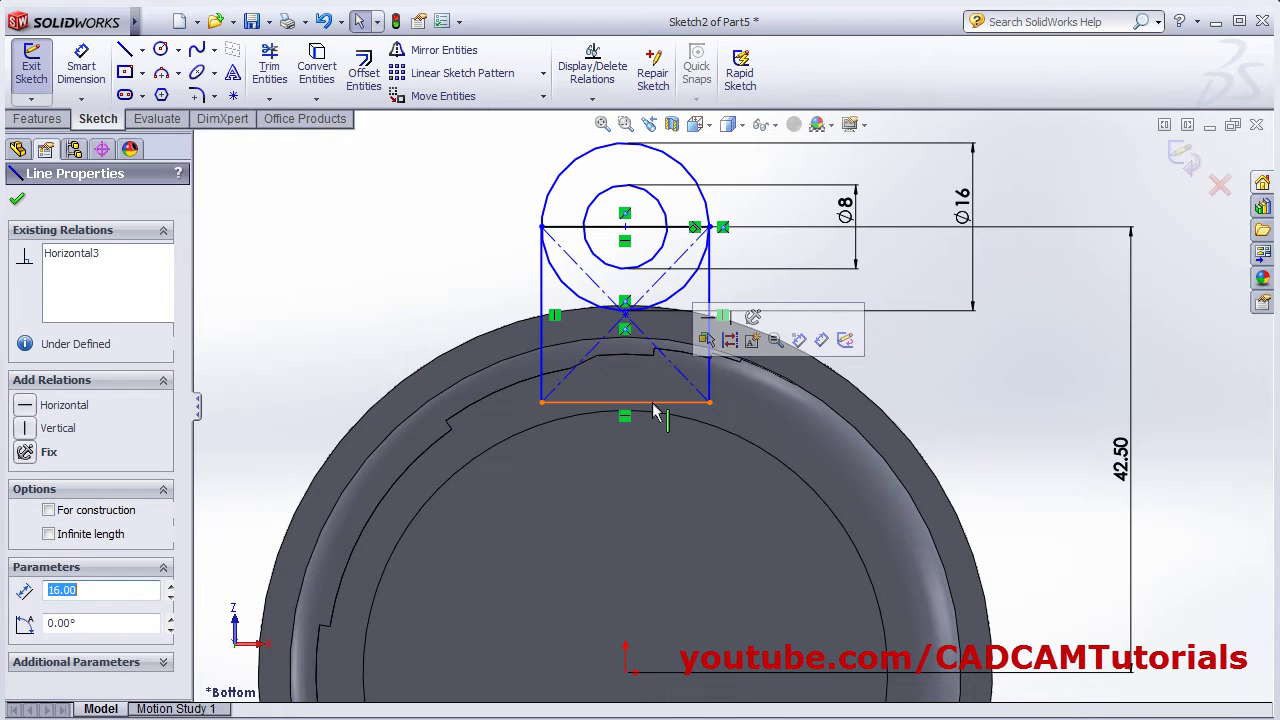
ctrl+click(815, 402)
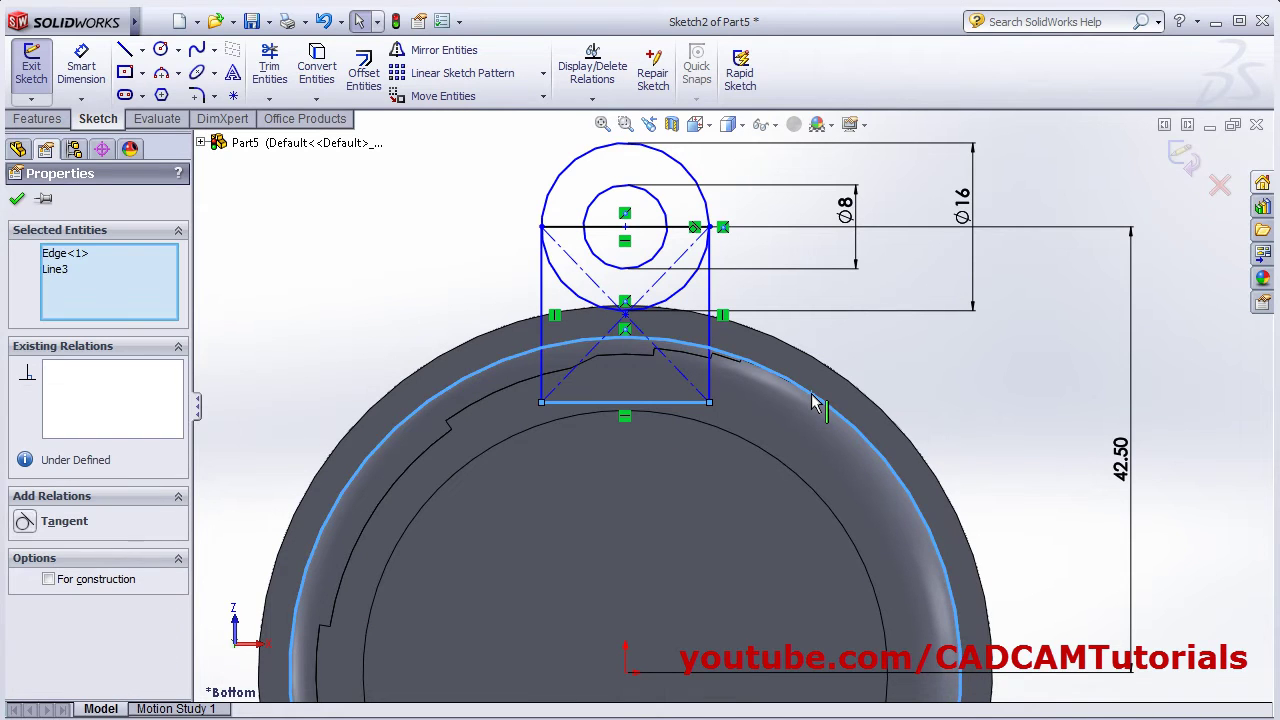
click(24, 521)
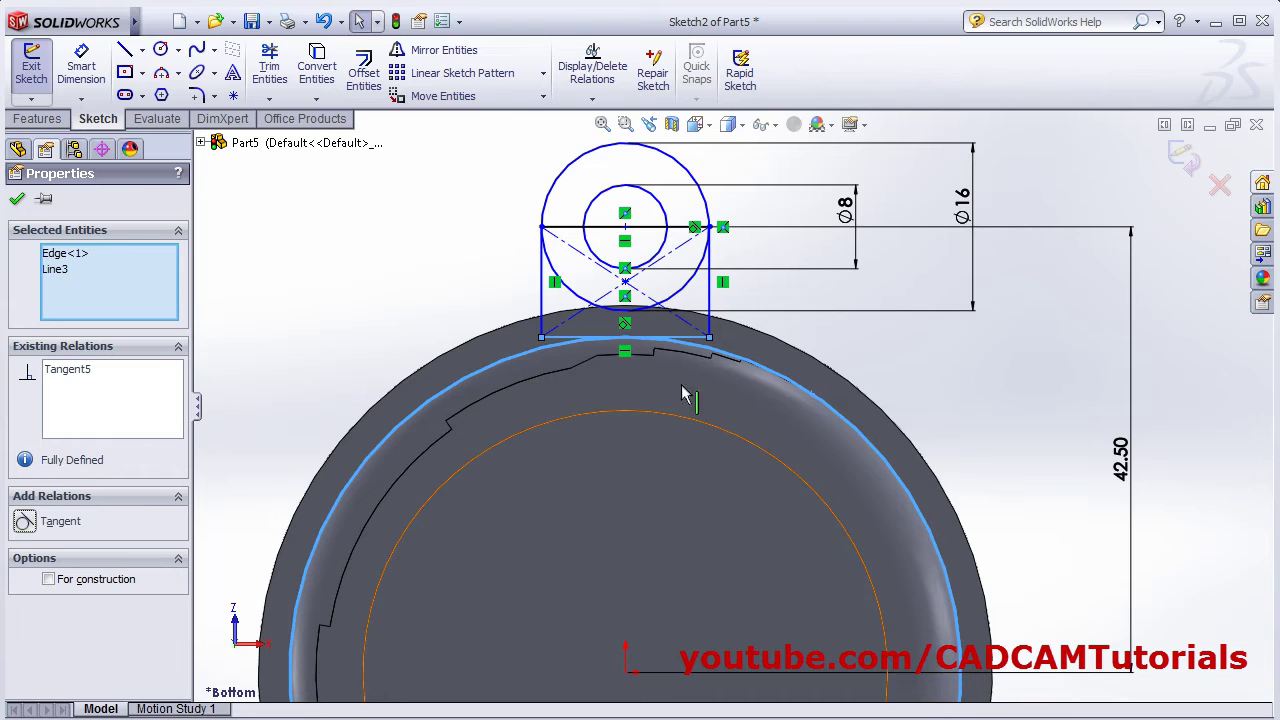
click(1037, 370)
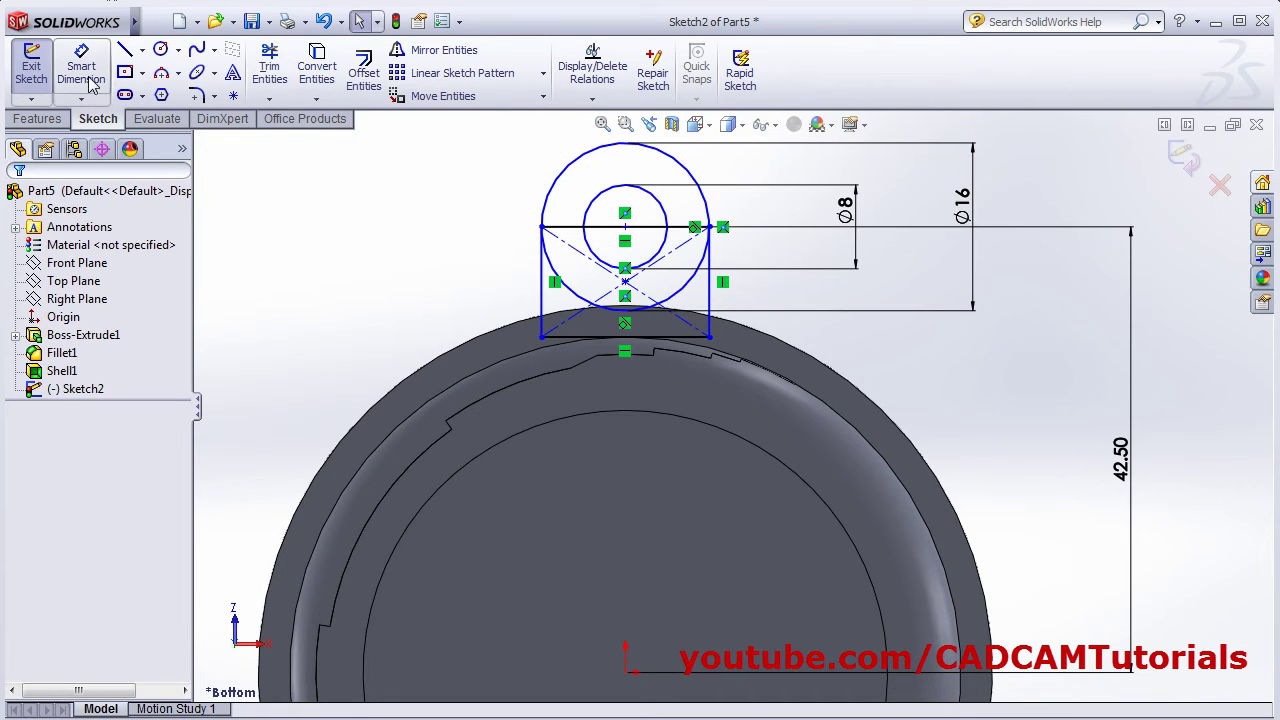
Step: Trim away the lower half of the 16 mm circle inside the rectangle, leaving the upper arc
click(270, 72)
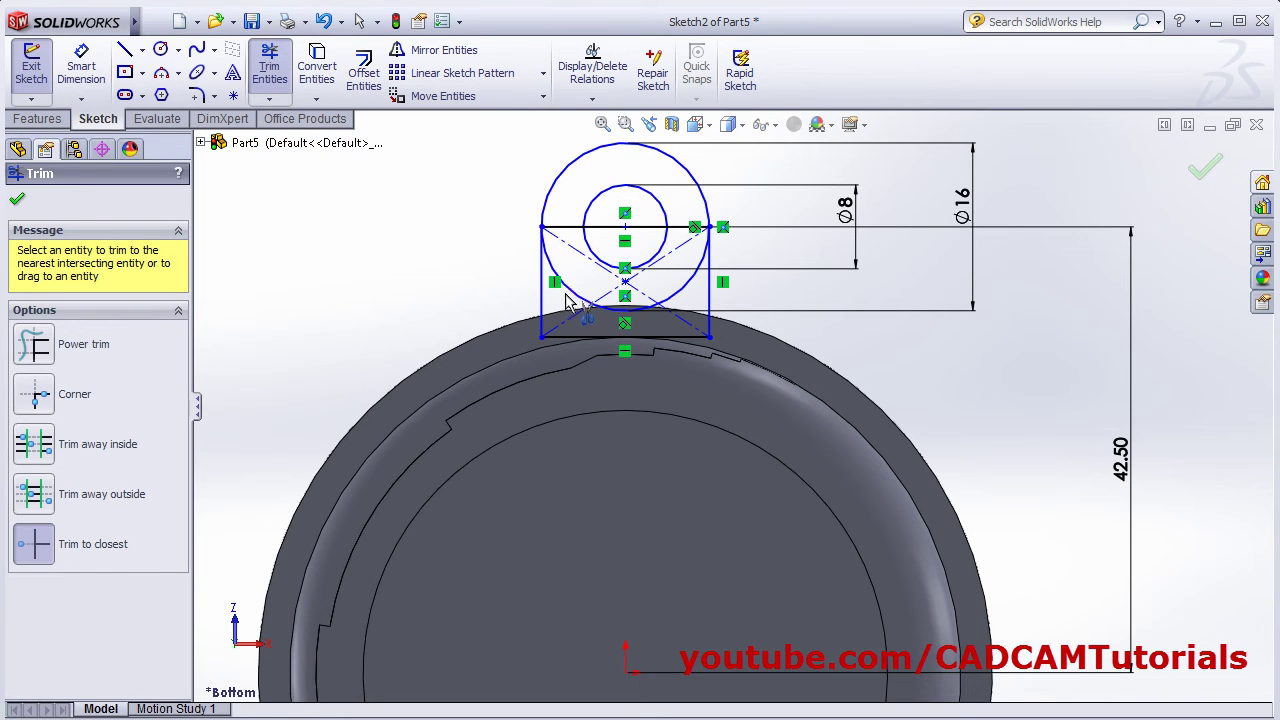
click(632, 318)
click(694, 291)
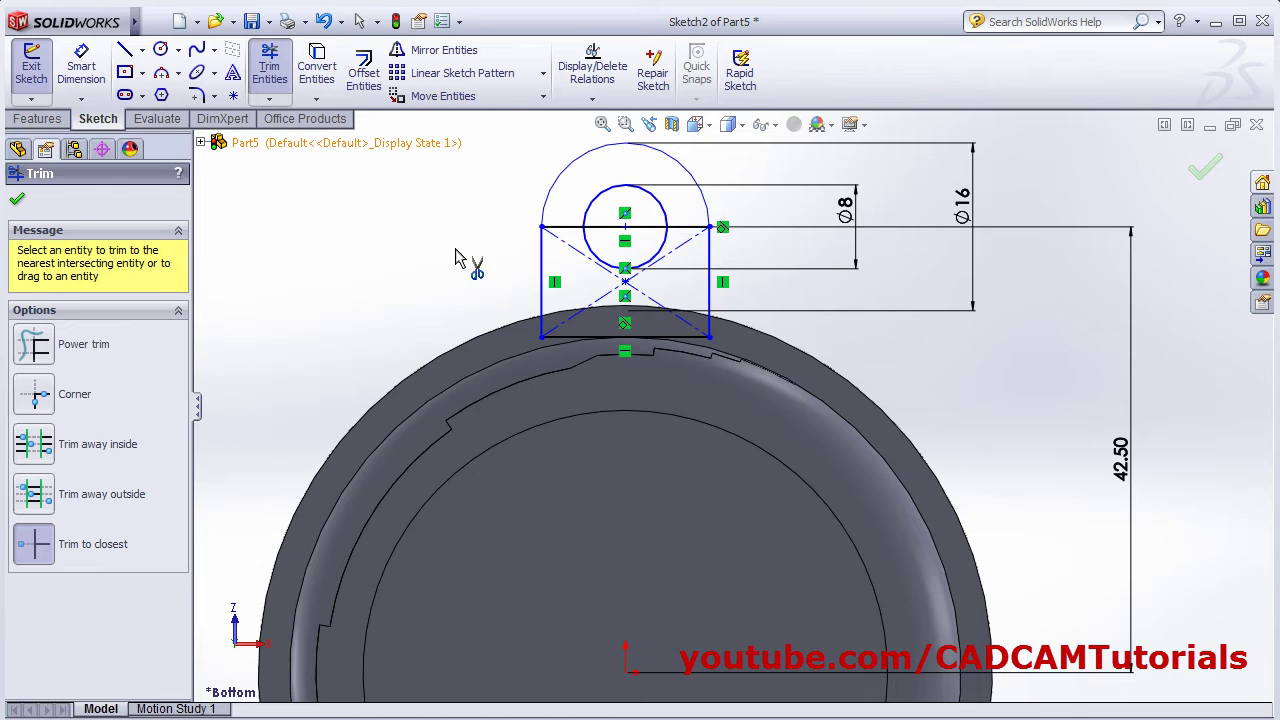
key(Escape)
Step: Convert the rectangle's top line through the hole centre to construction geometry
click(602, 228)
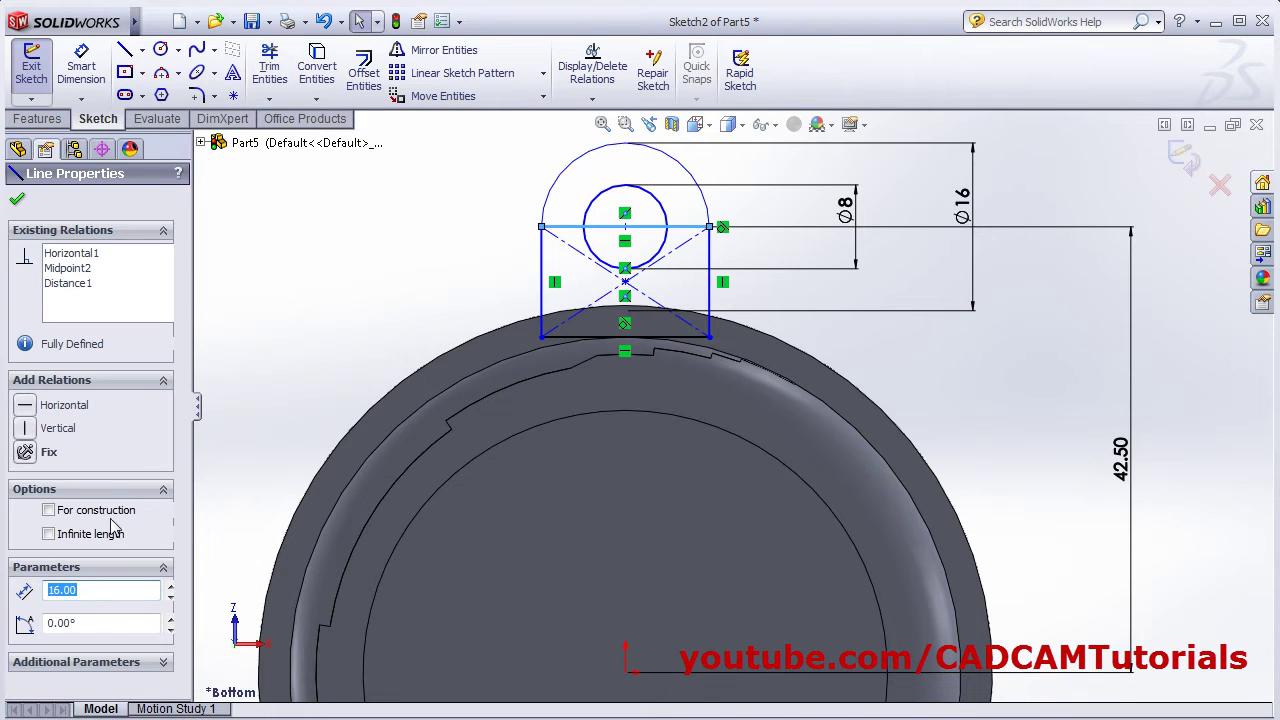
click(49, 510)
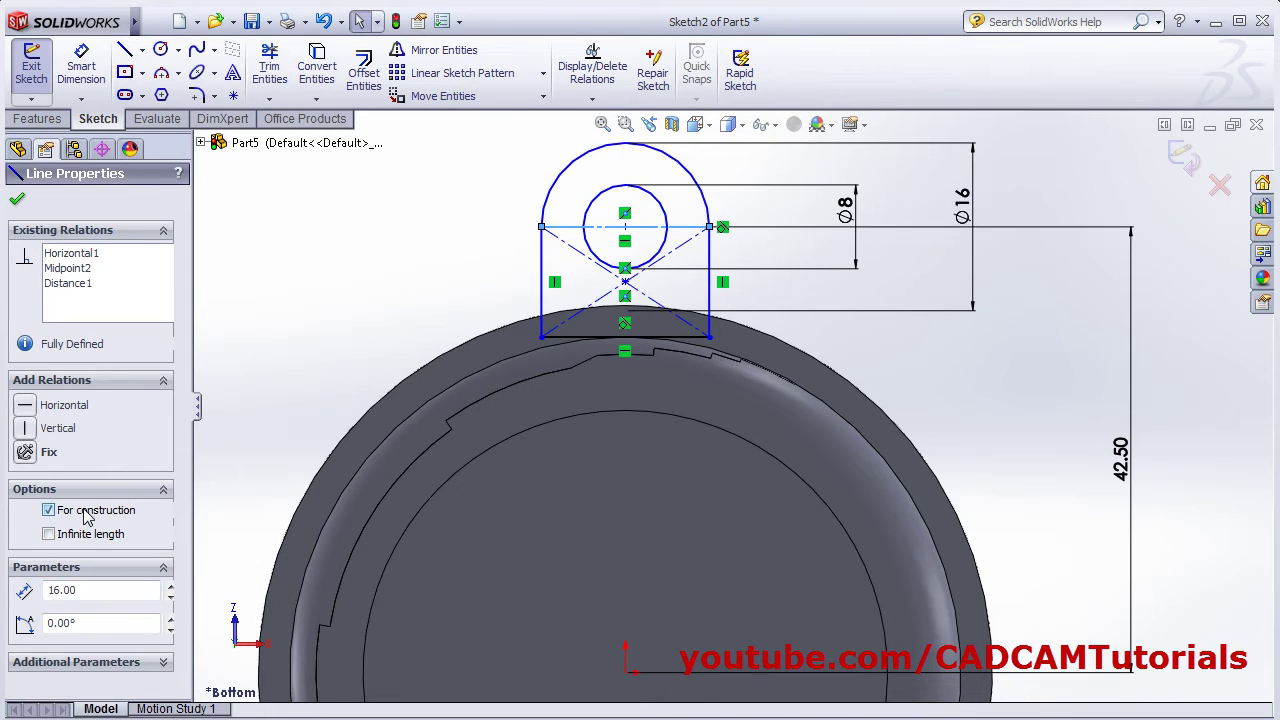
click(17, 200)
Step: Extrude the lug profile 5 mm blind in the reversed direction, towards the closed side of the shell
key(z)
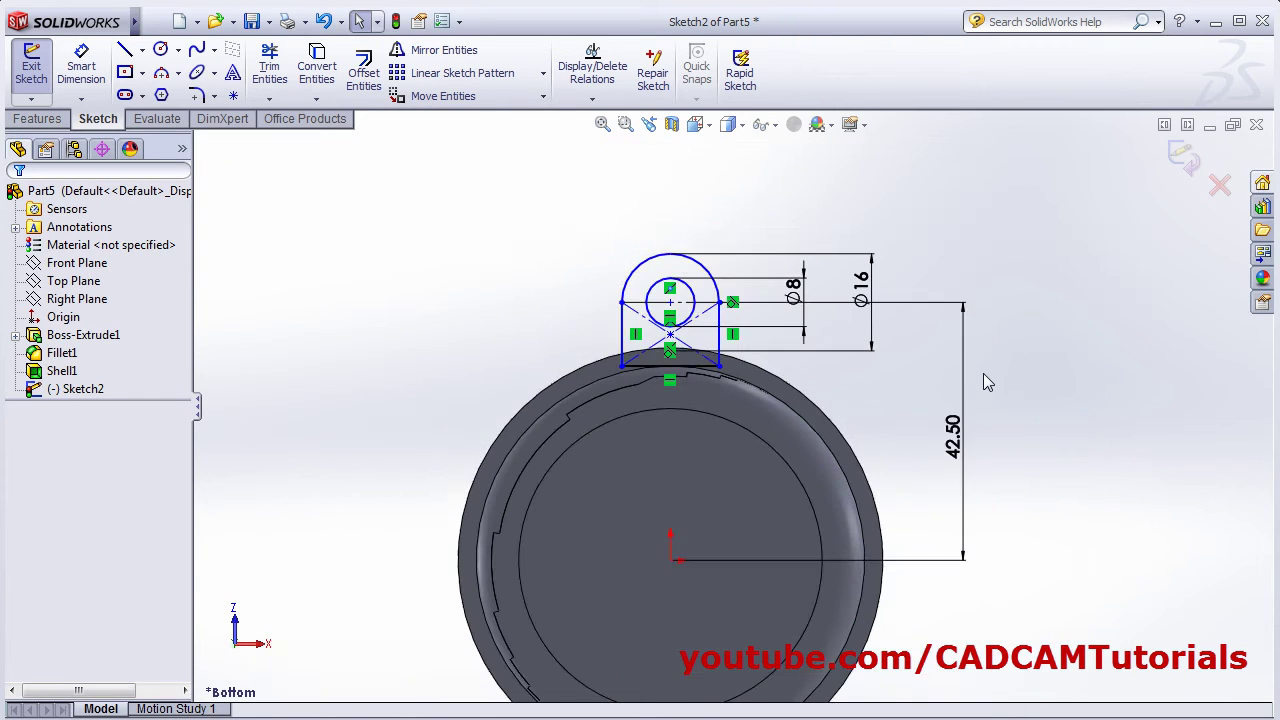
key(e)
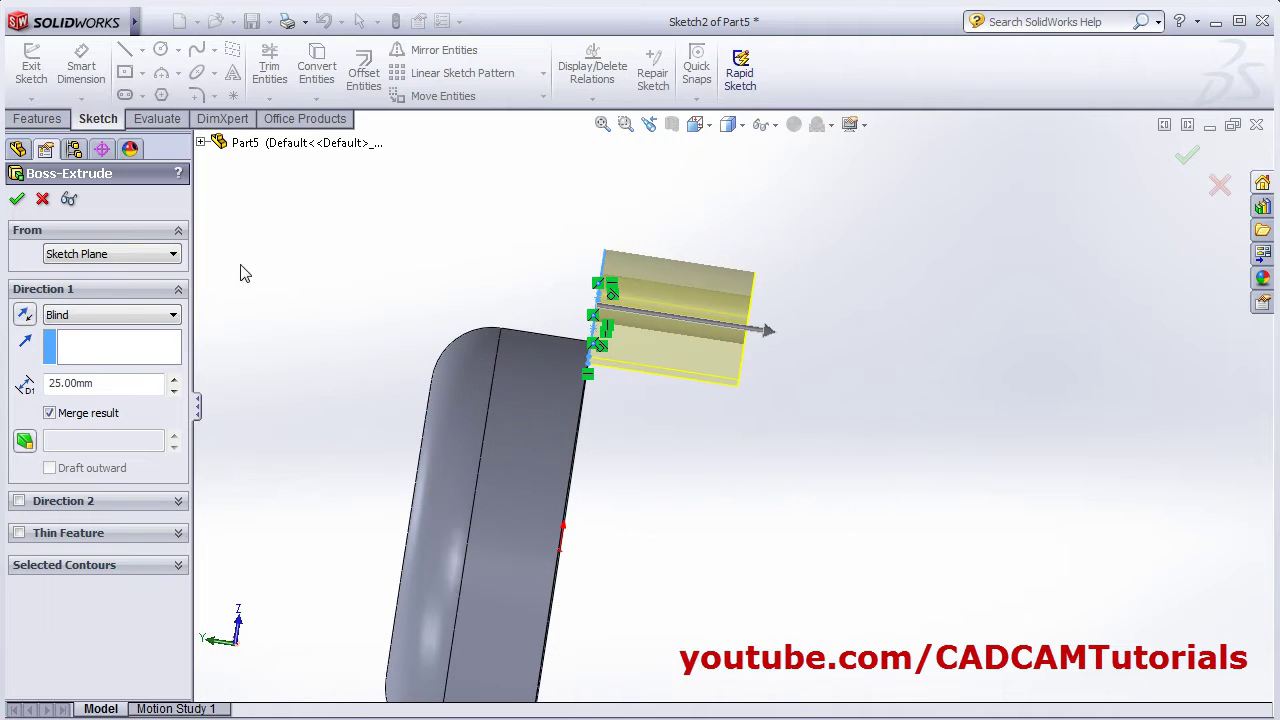
click(25, 314)
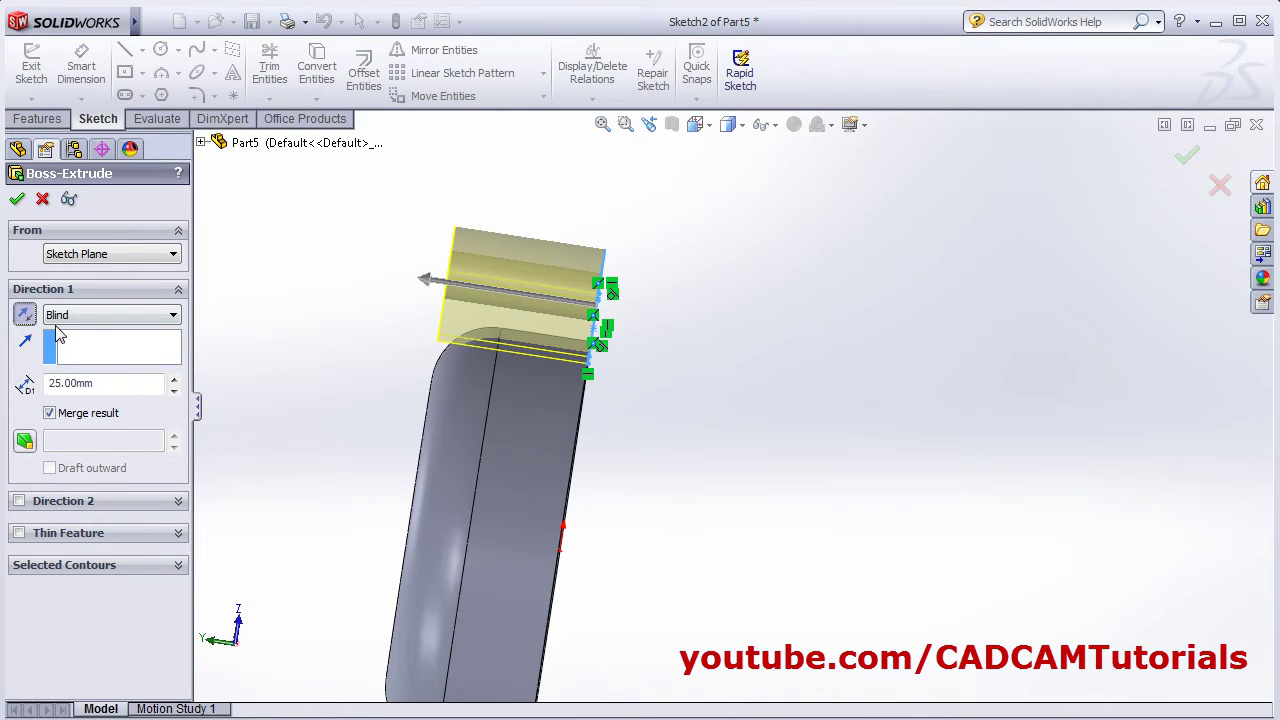
key(alt+Tab)
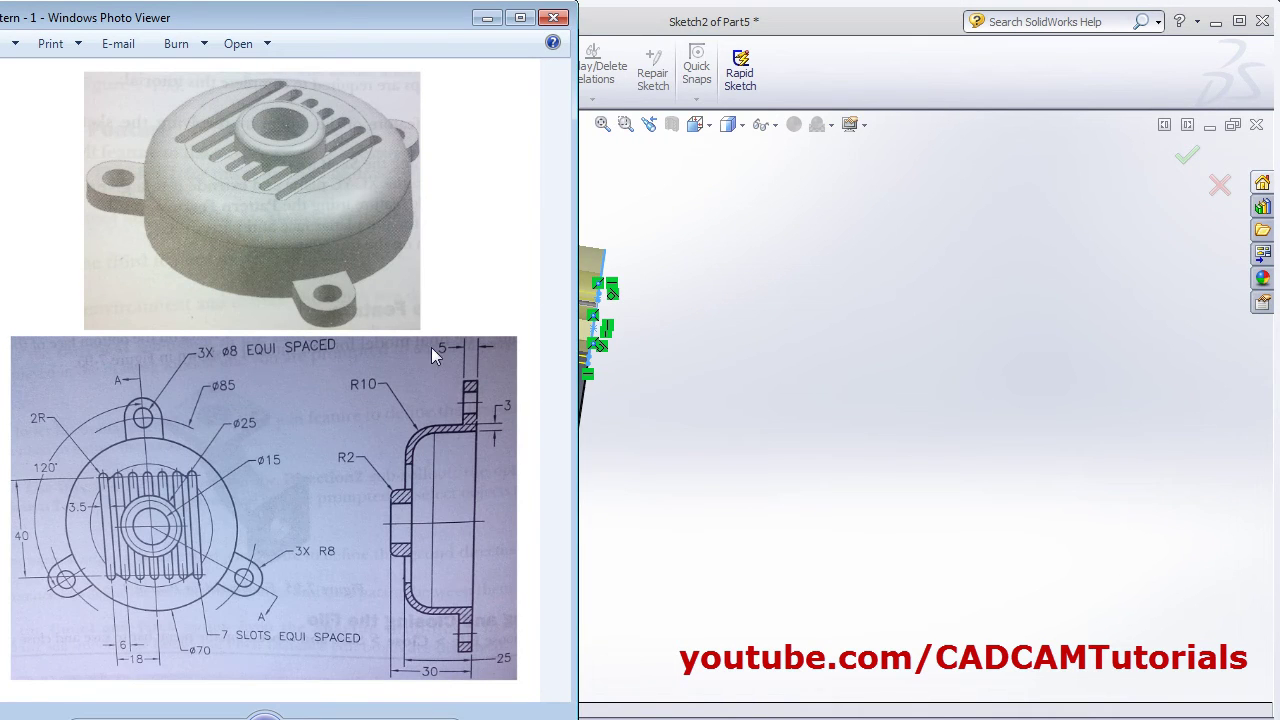
key(alt+Tab)
double_click(100, 383)
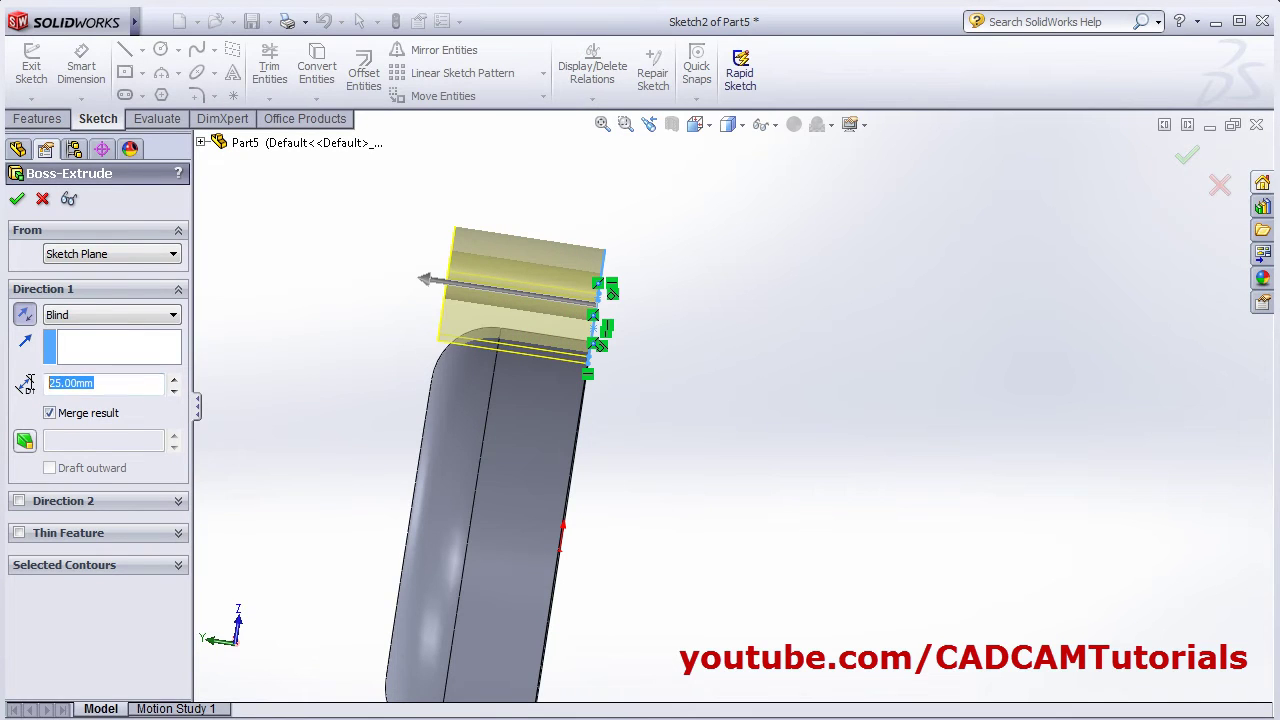
text(5)
key(Return)
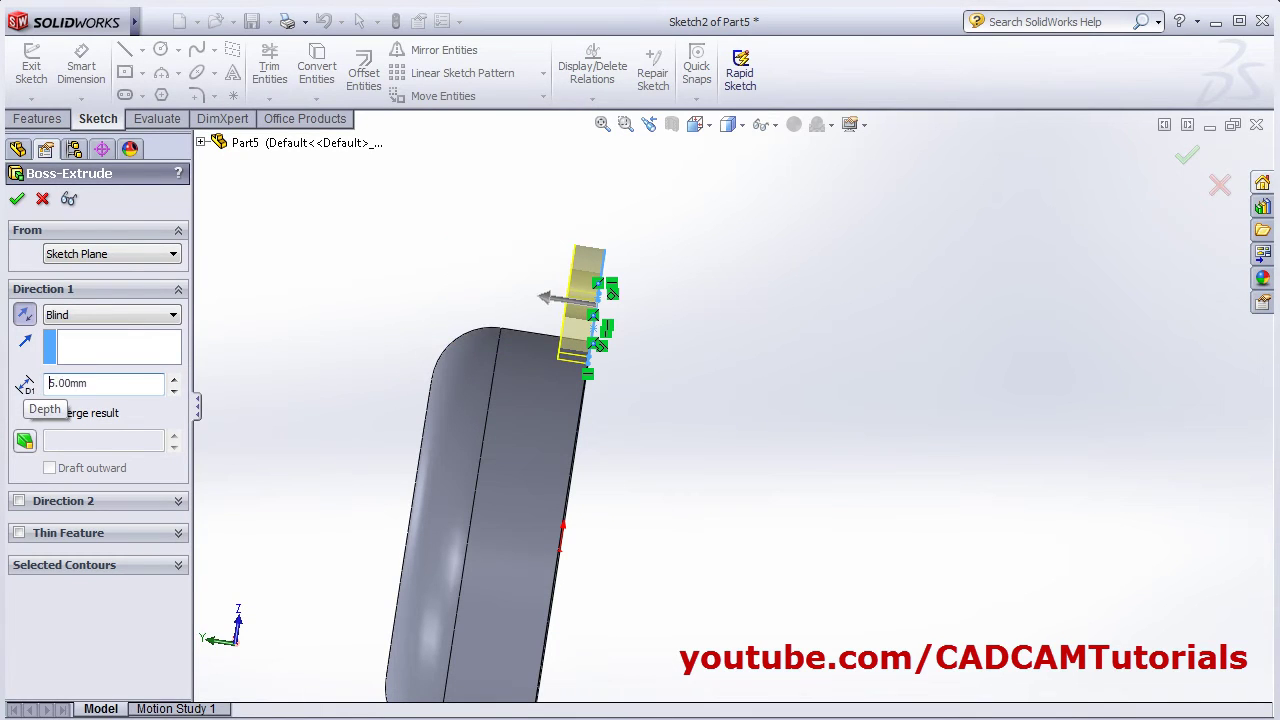
click(17, 199)
Step: Circular-pattern the lug extrusion around the shell's outer cylindrical face with 3 equally spaced instances over 360°
middle_drag(331, 337, 255, 365)
scroll(665, 449, up, 4)
scroll(668, 458, down, 5)
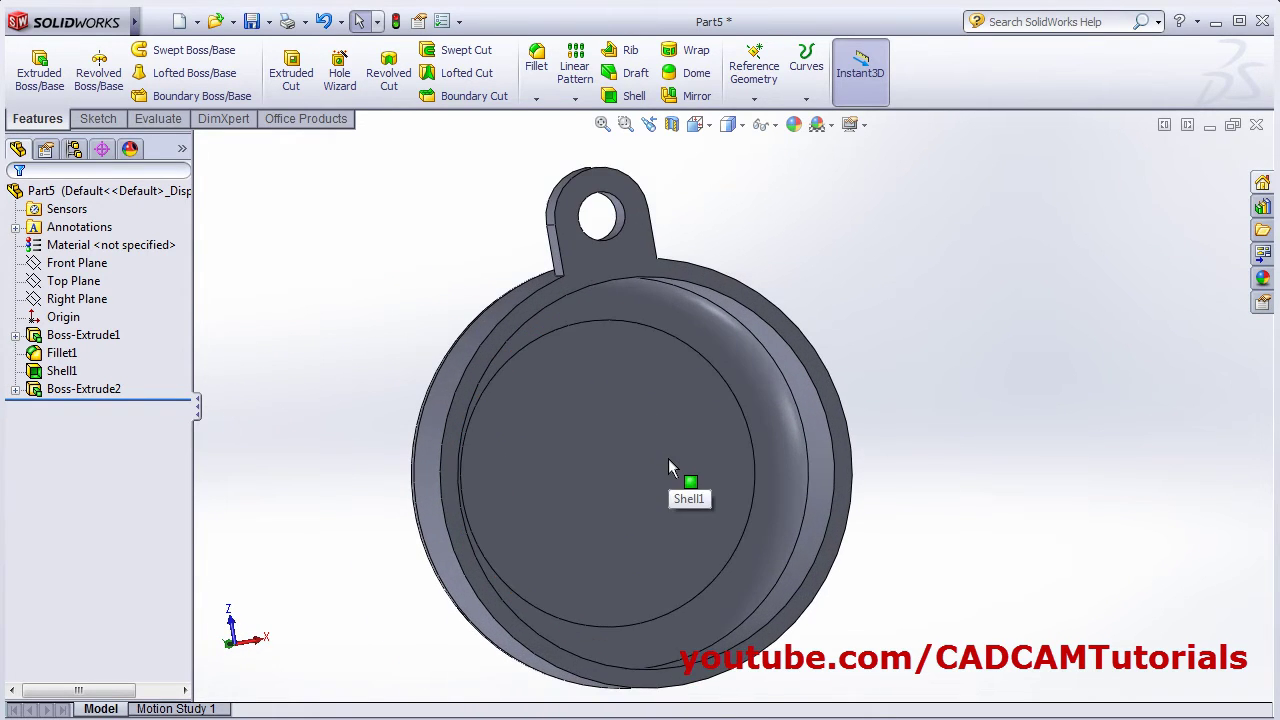
click(55, 392)
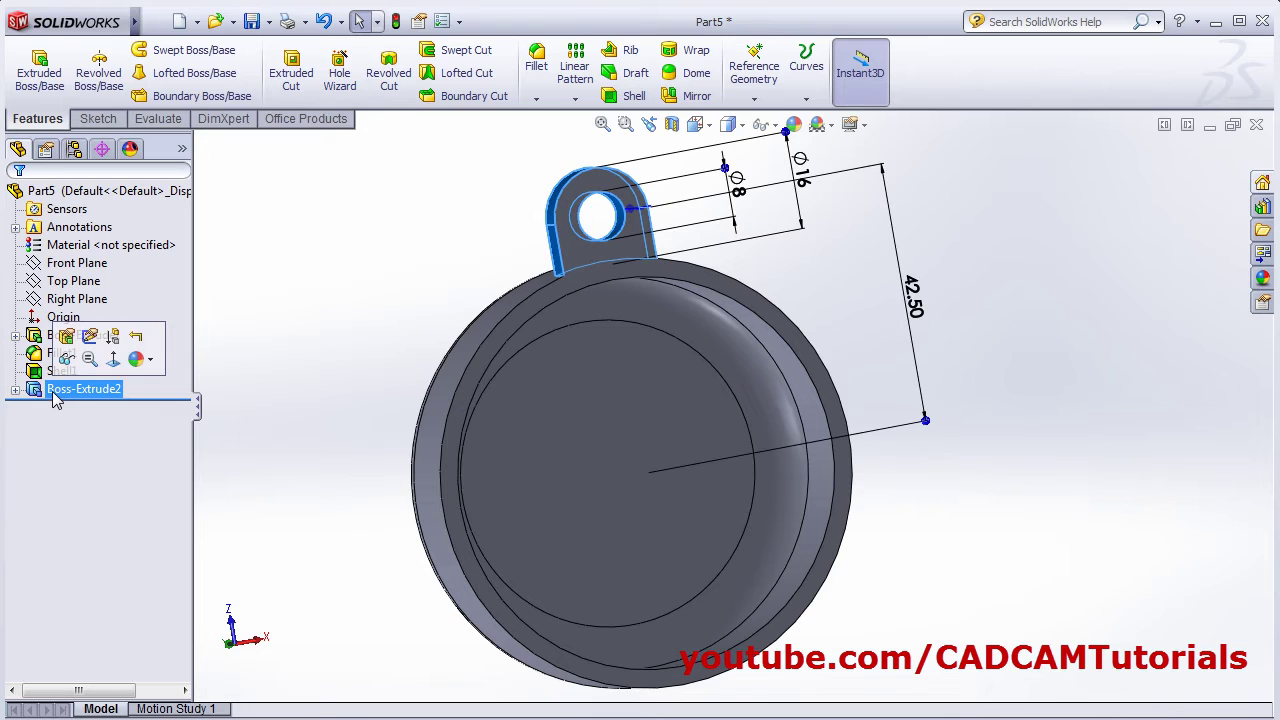
click(575, 99)
click(607, 140)
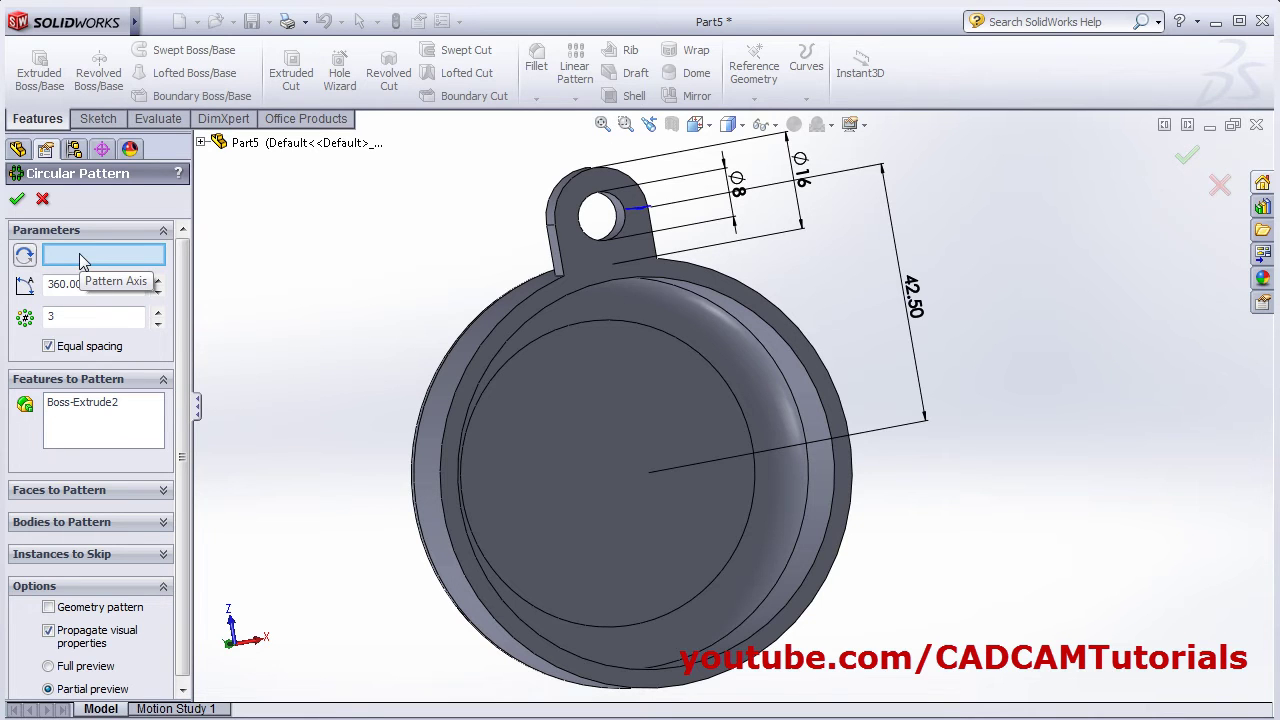
middle_drag(357, 294, 566, 464)
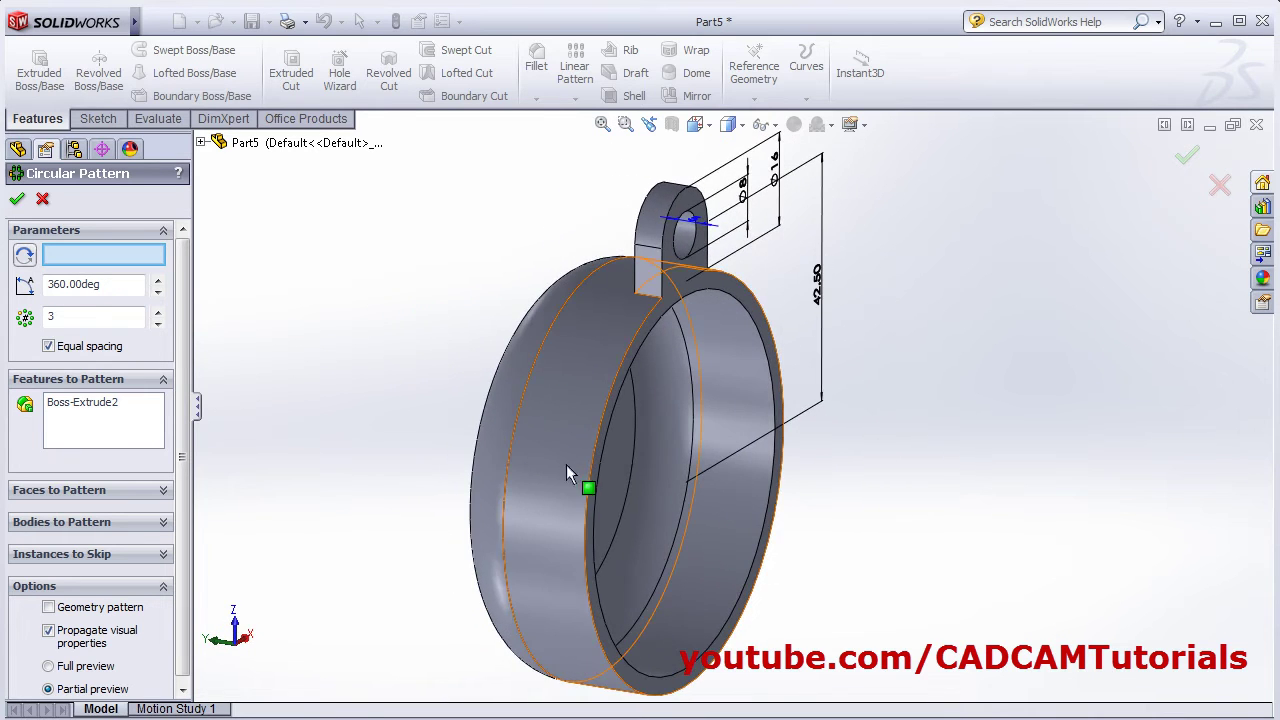
click(559, 519)
middle_drag(397, 508, 294, 386)
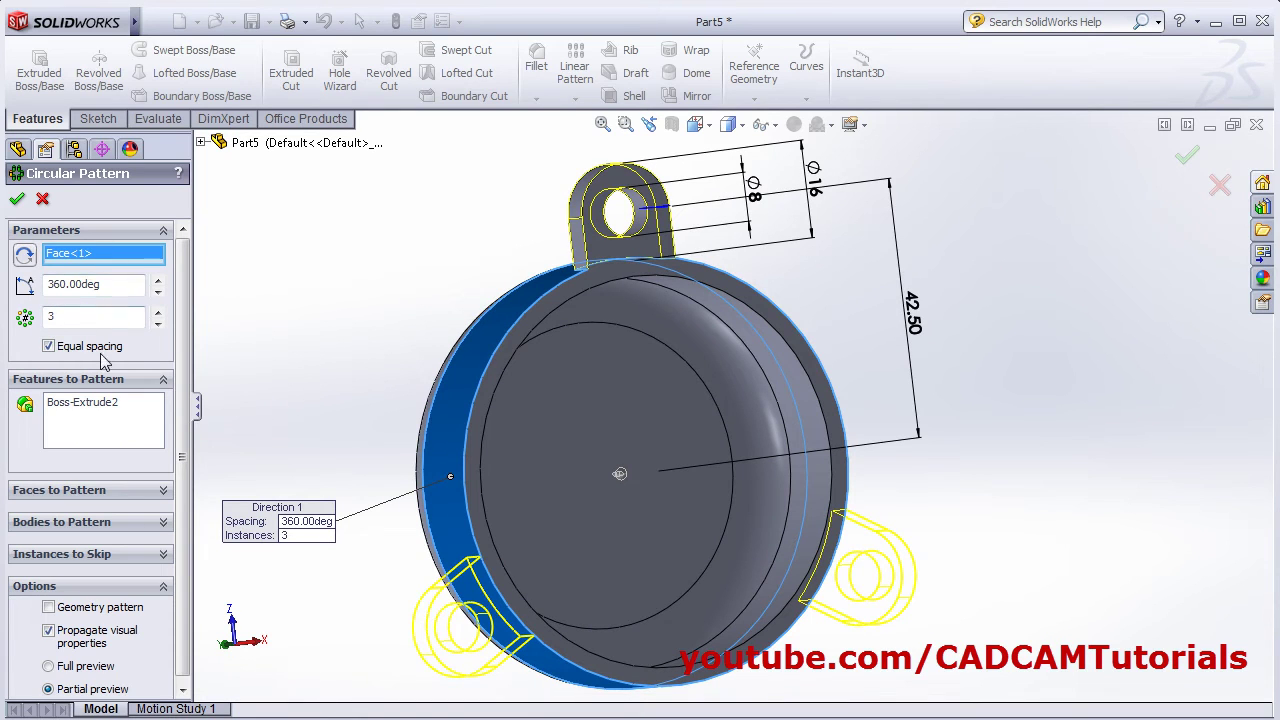
click(17, 199)
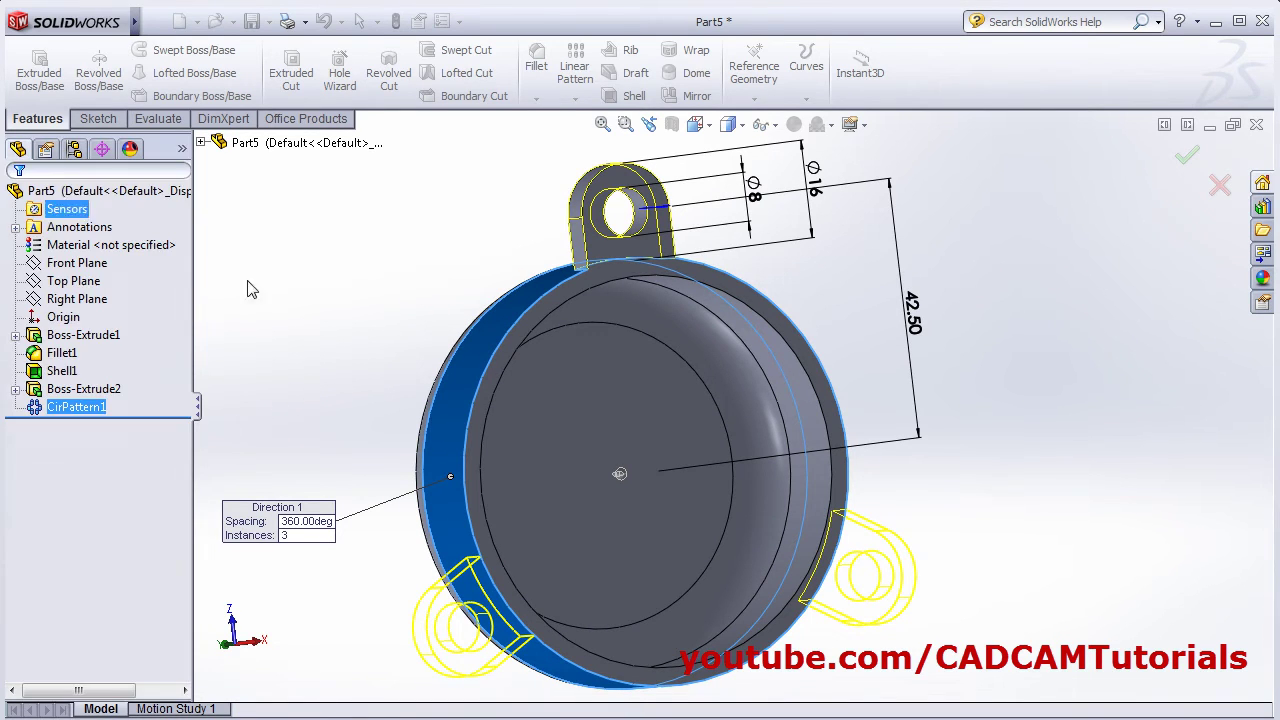
Step: Examine the patterned cover from several angles and compare it with the slots and boss in the reference drawing
middle_drag(371, 323, 420, 360)
key(ctrl+1)
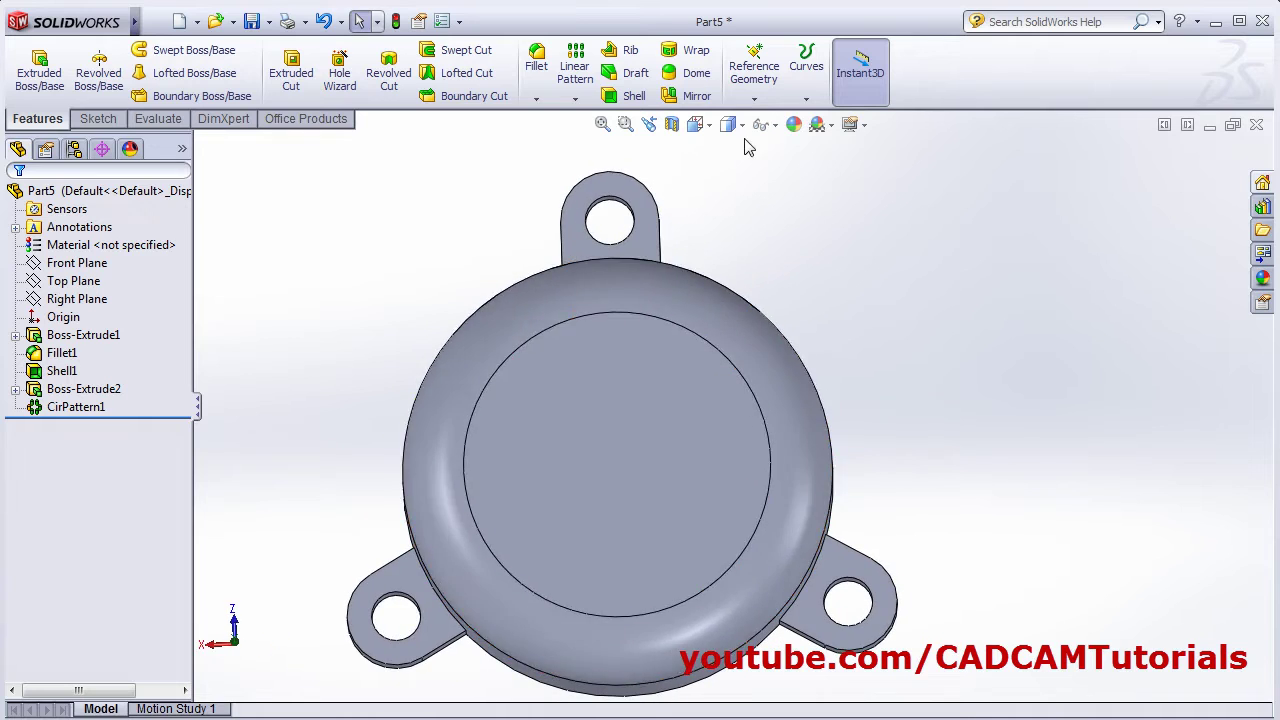
click(728, 124)
key(alt+Tab)
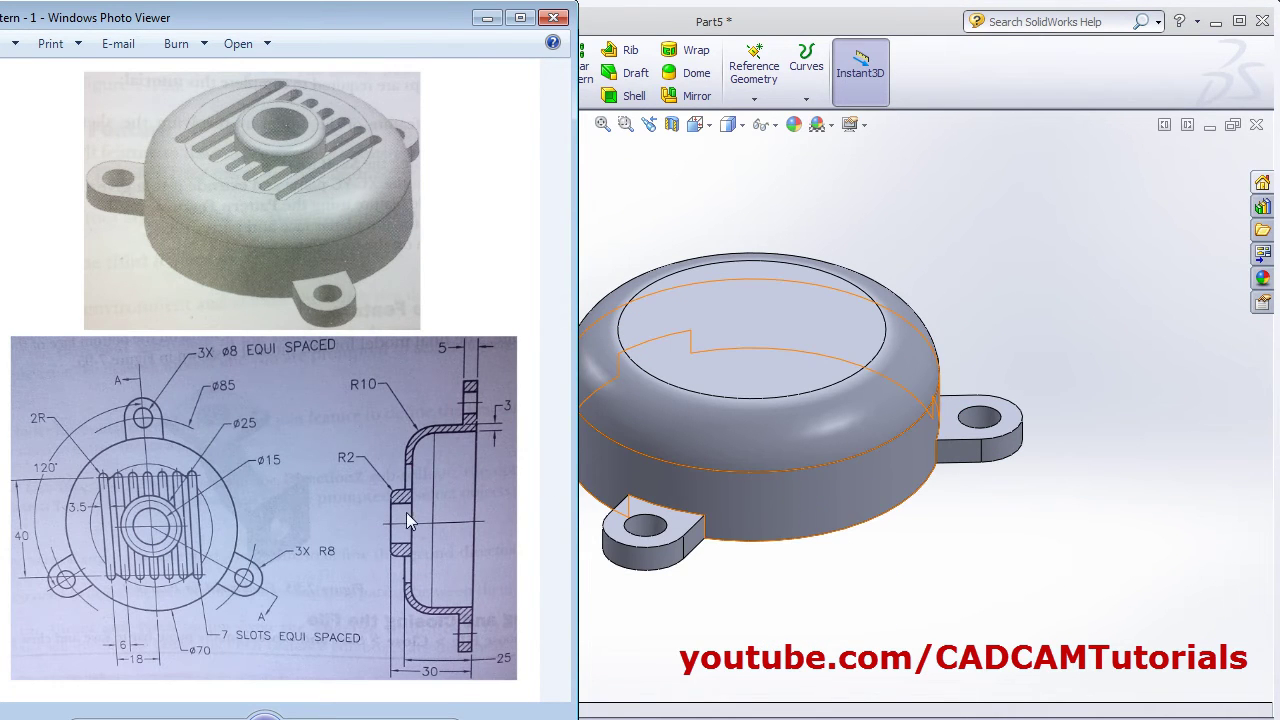
middle_drag(829, 502, 800, 570)
key(alt+Tab)
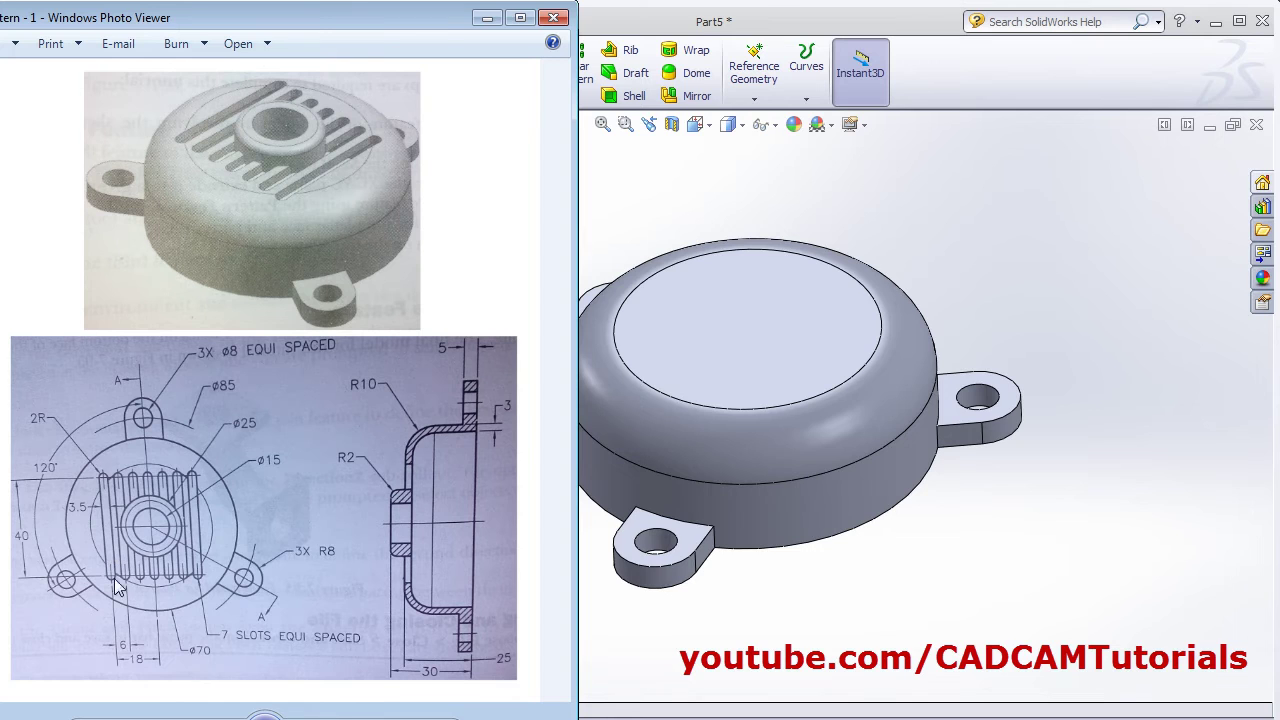
middle_drag(737, 523, 843, 606)
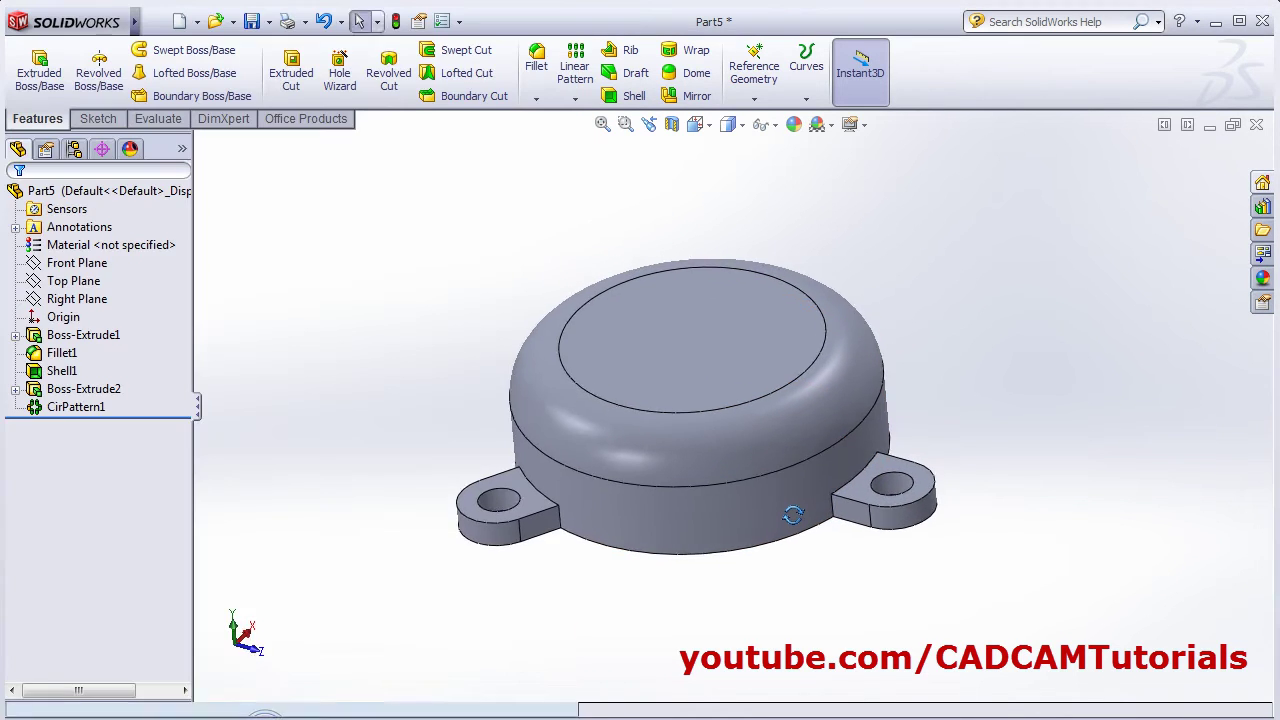
Step: Start an extruded-cut sketch on the flat circular face of the shell's closed side, viewed from the top
click(300, 92)
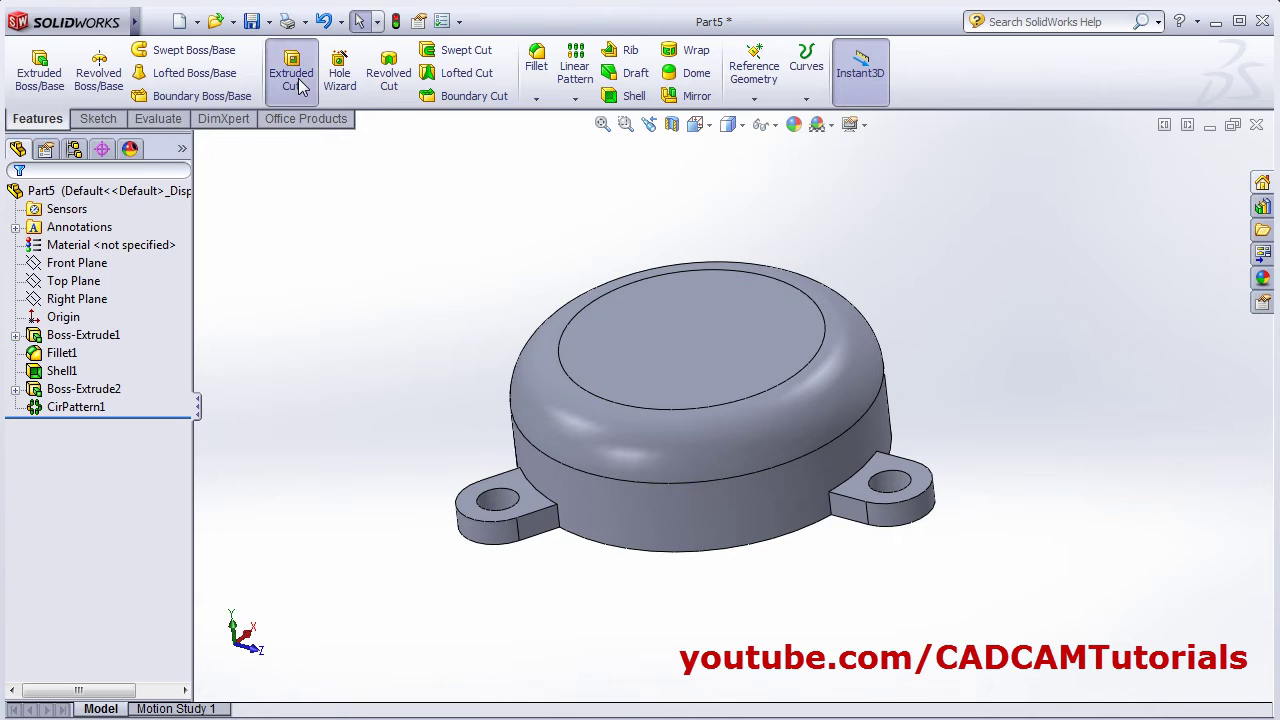
click(683, 352)
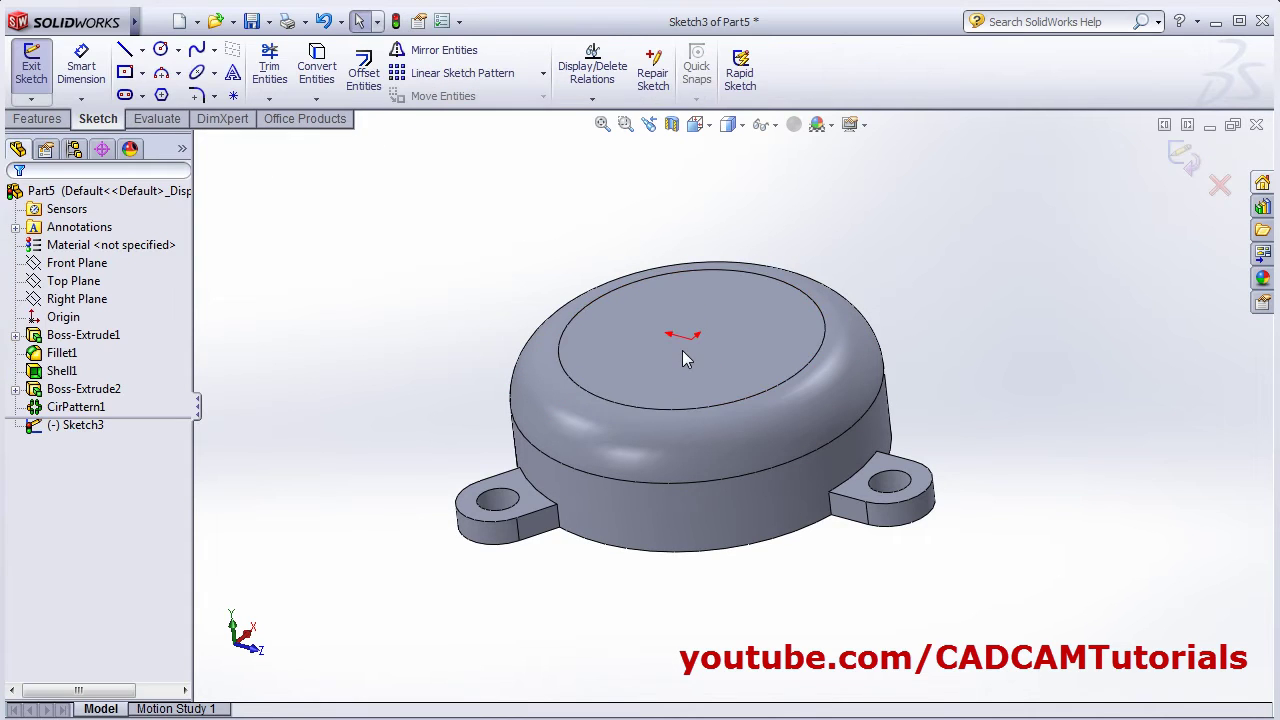
click(710, 125)
click(797, 199)
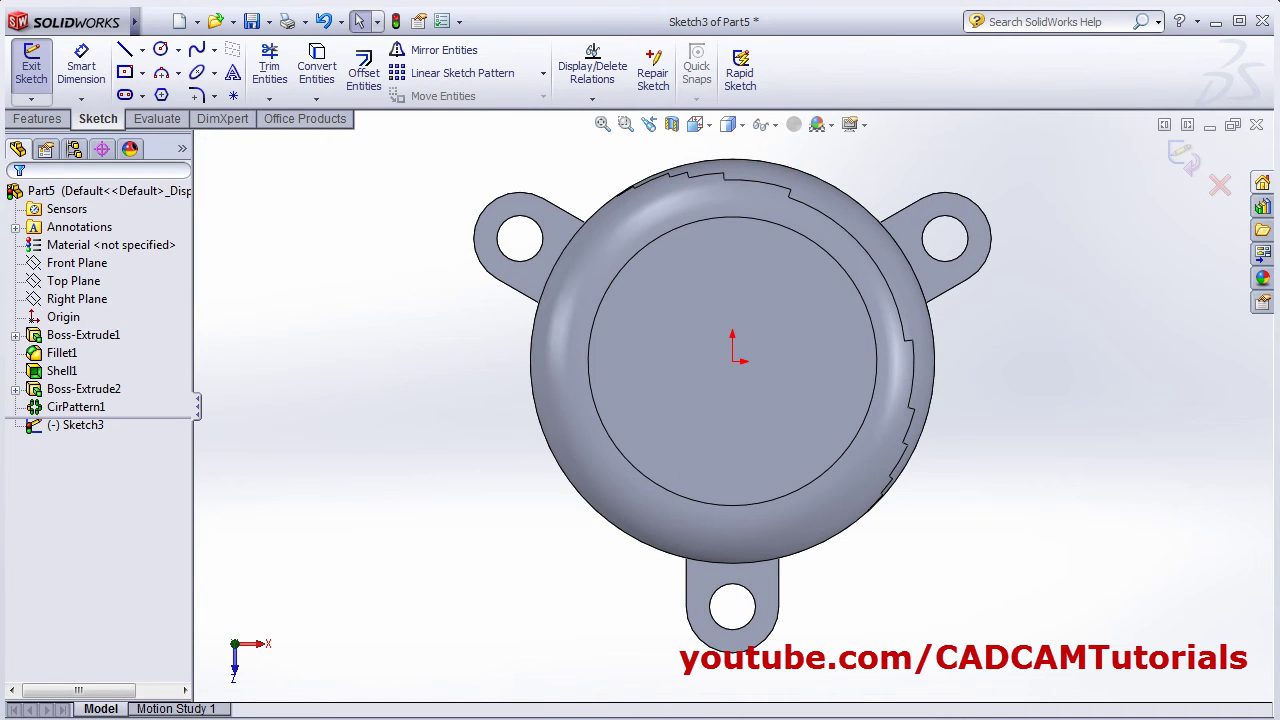
Step: Sketch a dimensioned vertical straight slot left of the origin, about 44 mm between arc centres and 5.2 mm wide
key(alt+Tab)
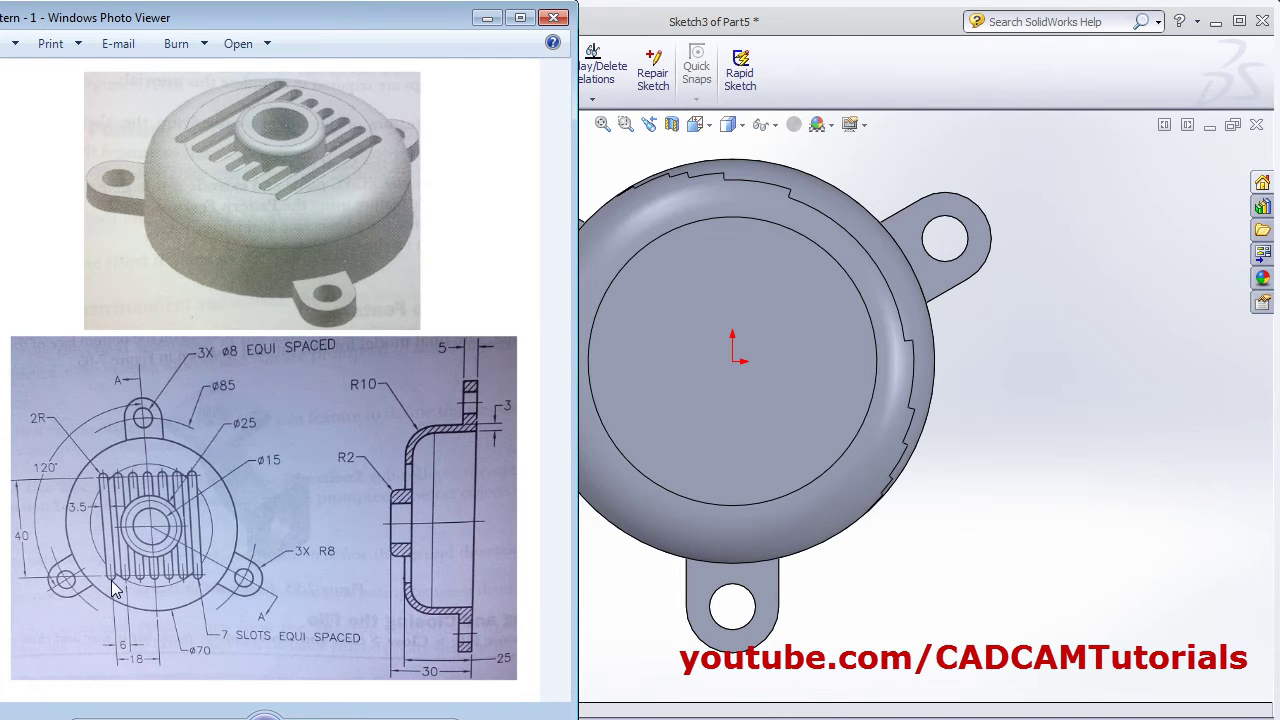
click(988, 446)
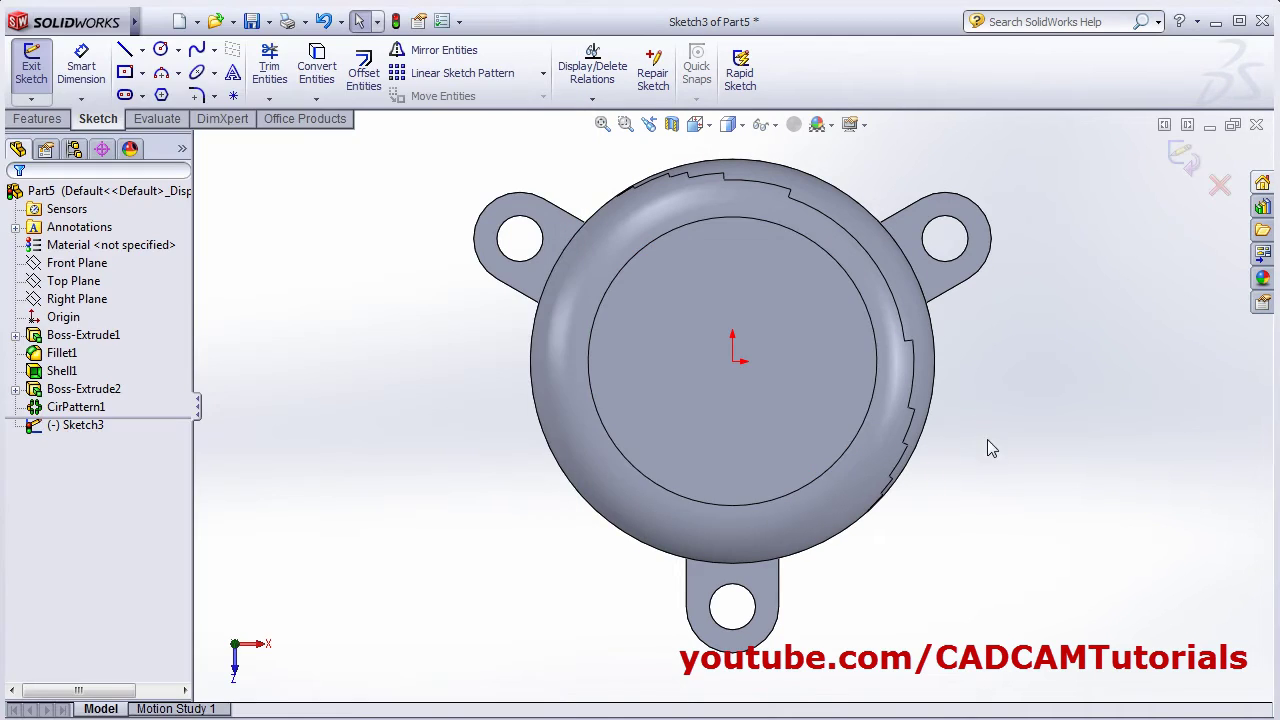
click(125, 97)
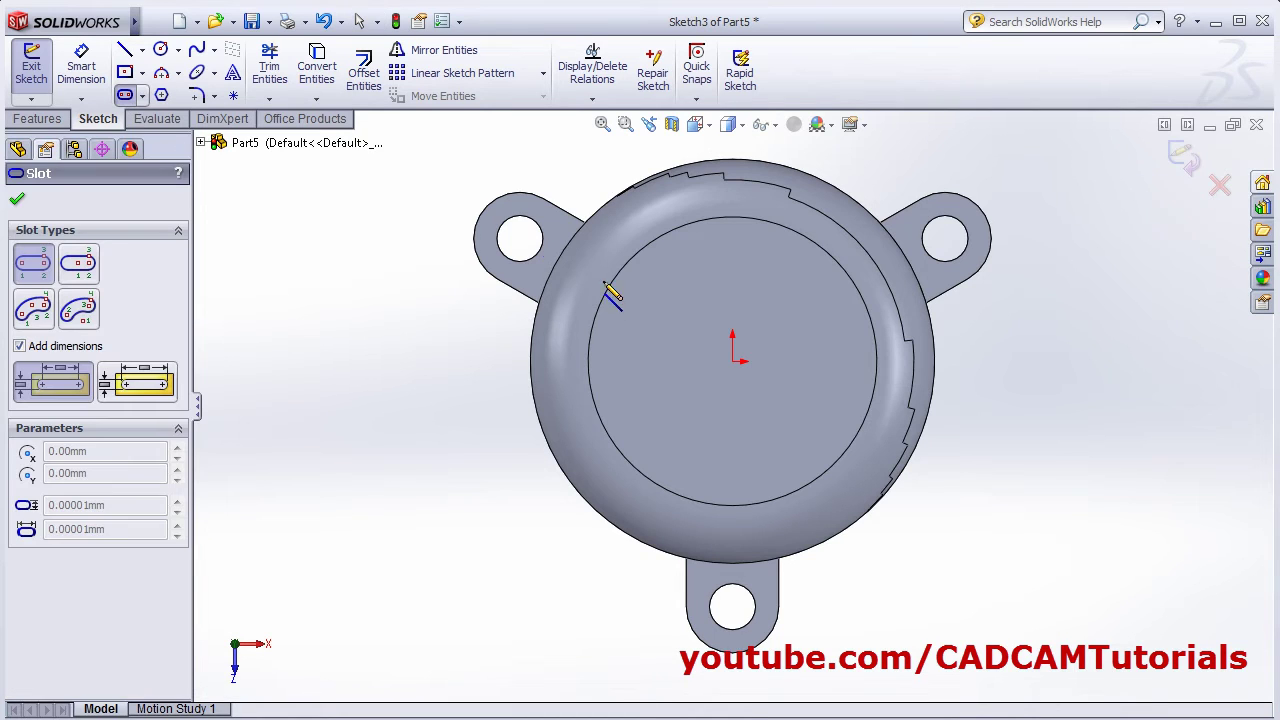
click(638, 243)
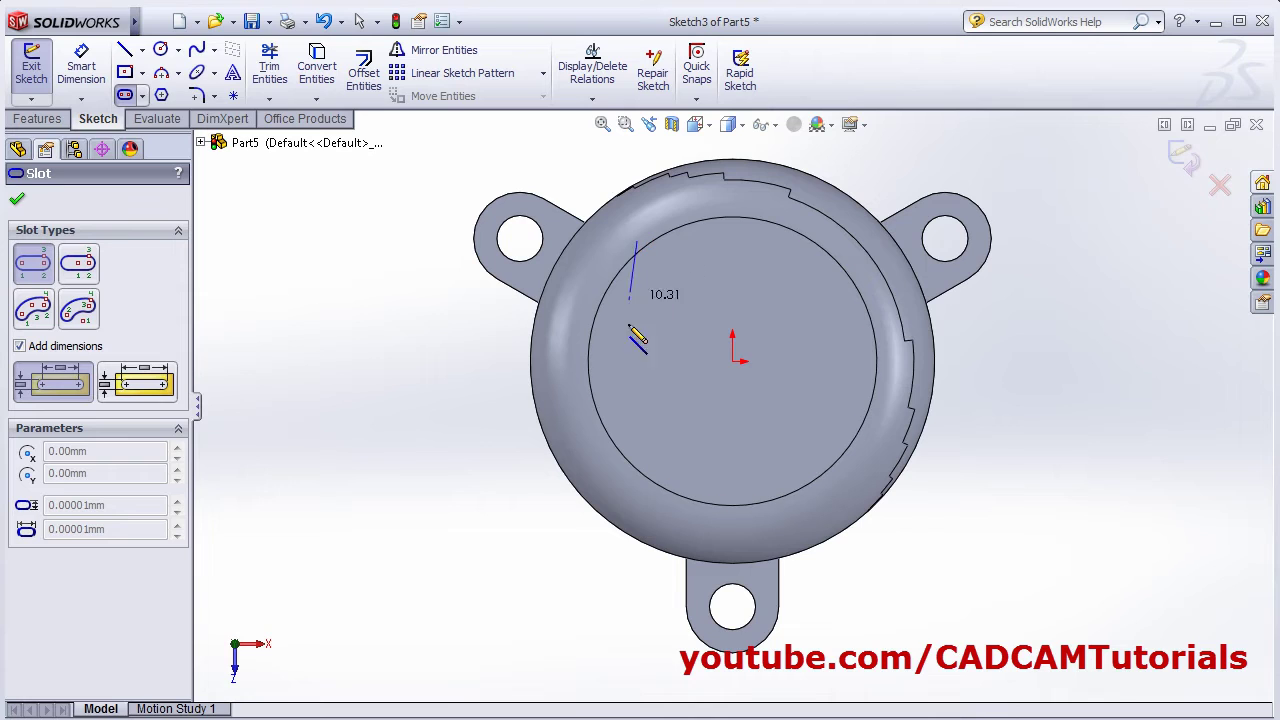
click(640, 494)
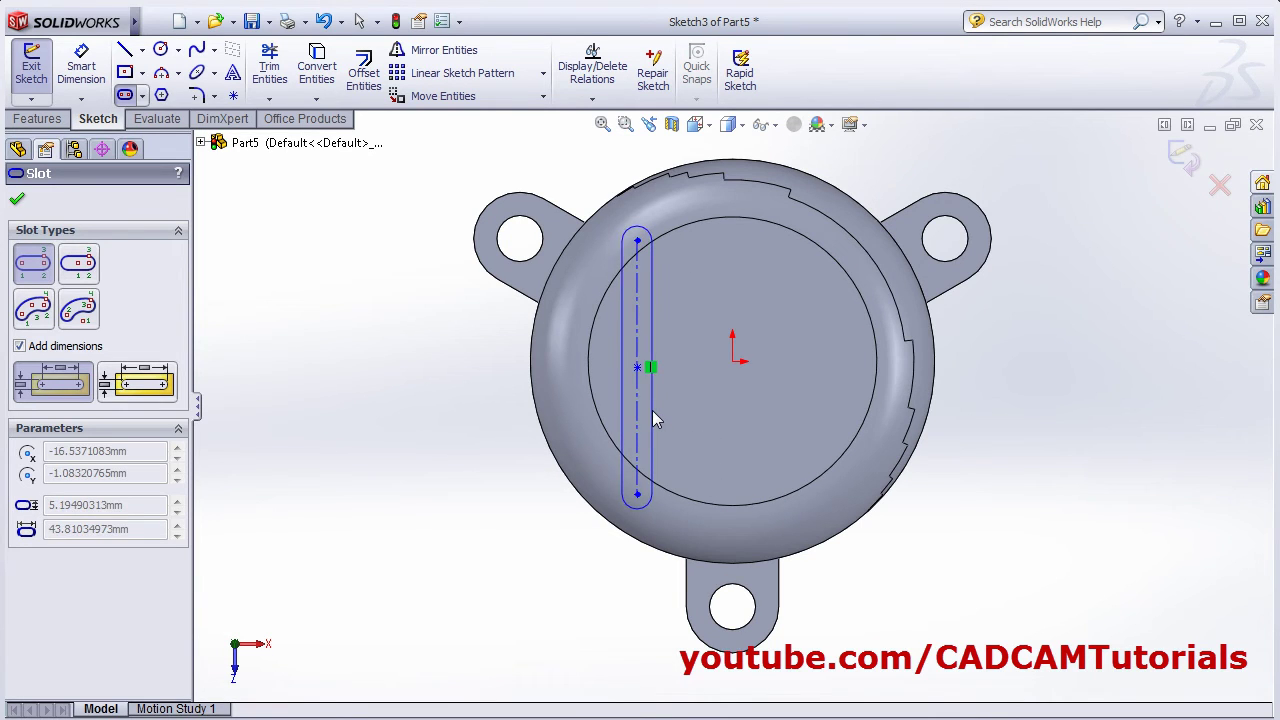
click(653, 414)
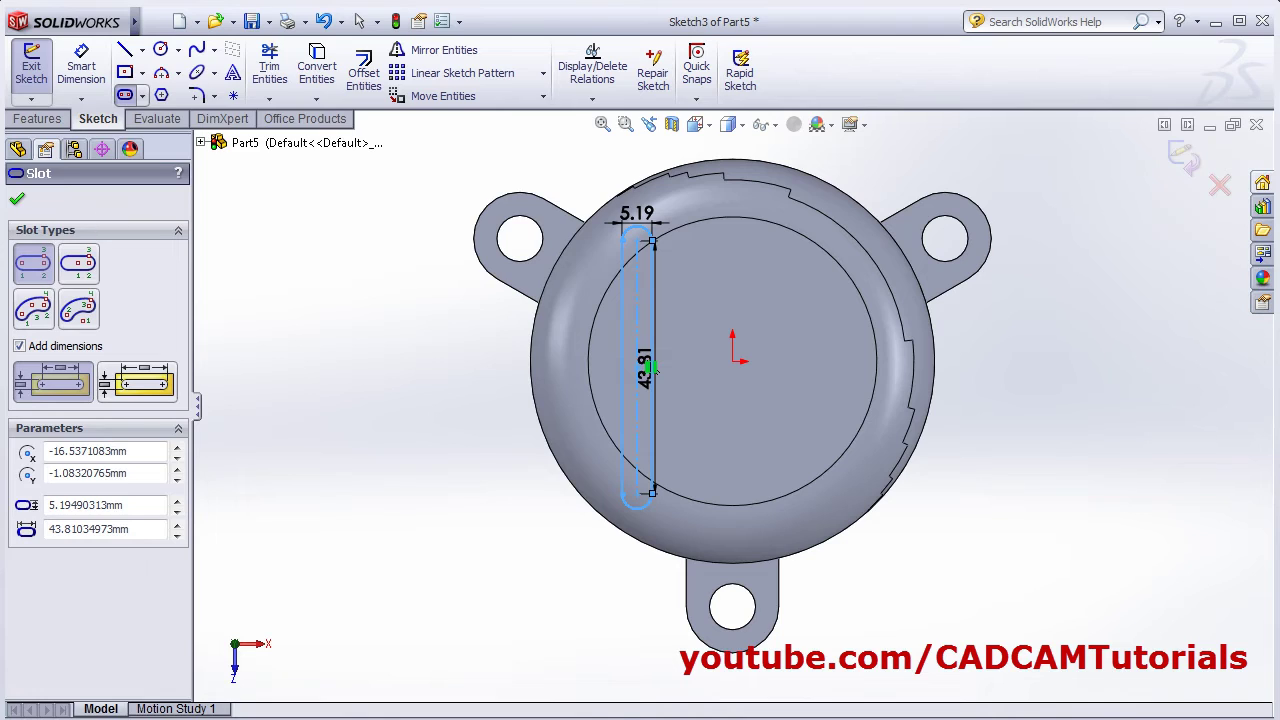
Step: Check the slot radius in the reference drawing and set the slot's width to 4 mm
key(alt+Tab)
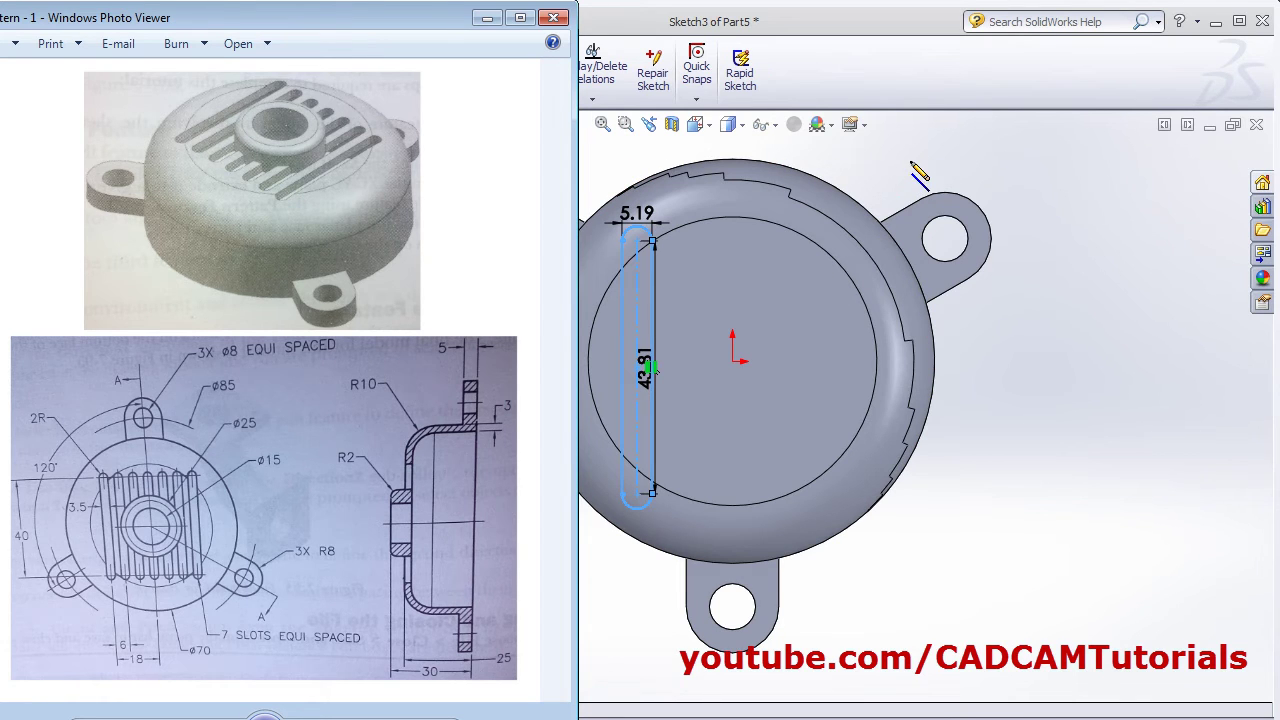
click(911, 68)
key(Escape)
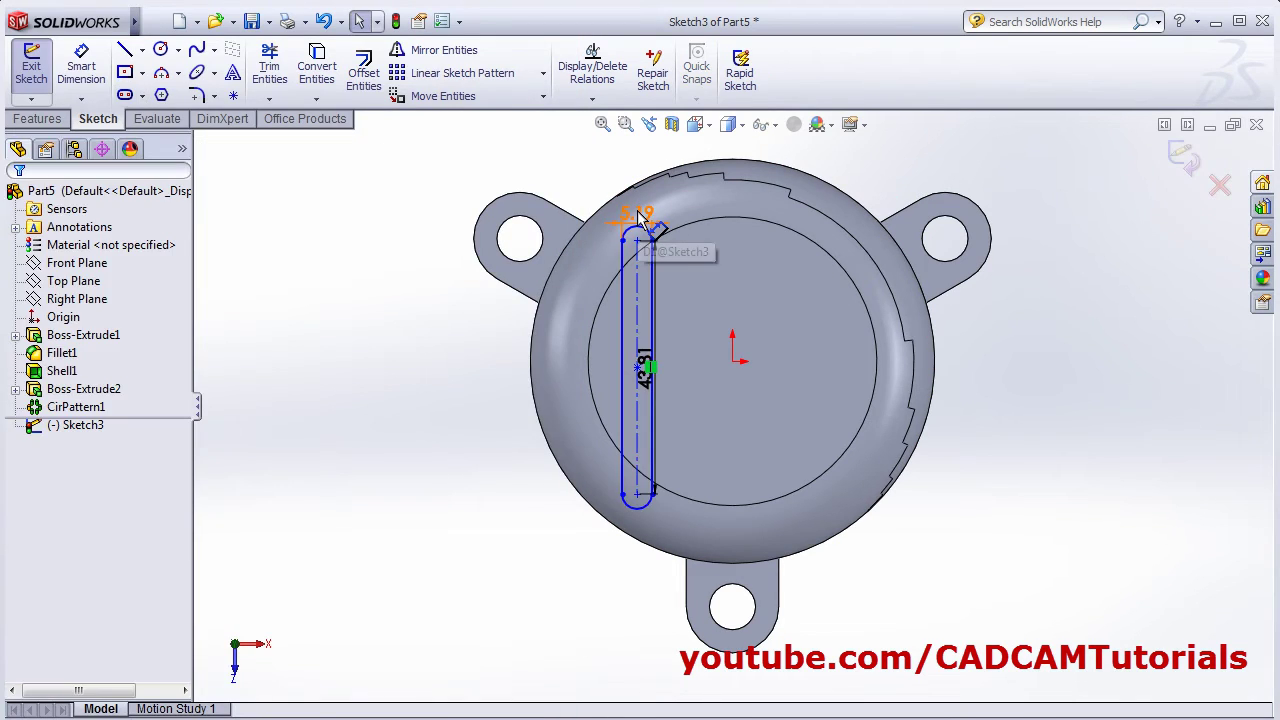
double_click(638, 213)
text(4mm)
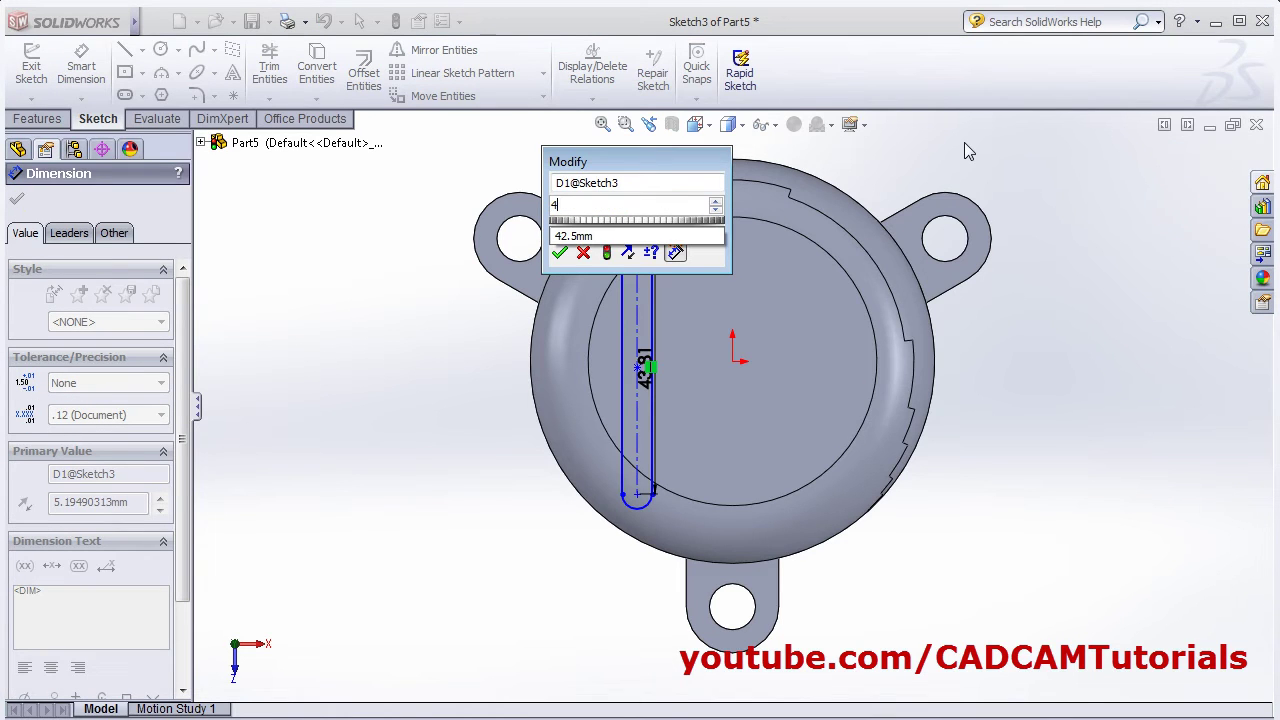
key(Return)
click(436, 361)
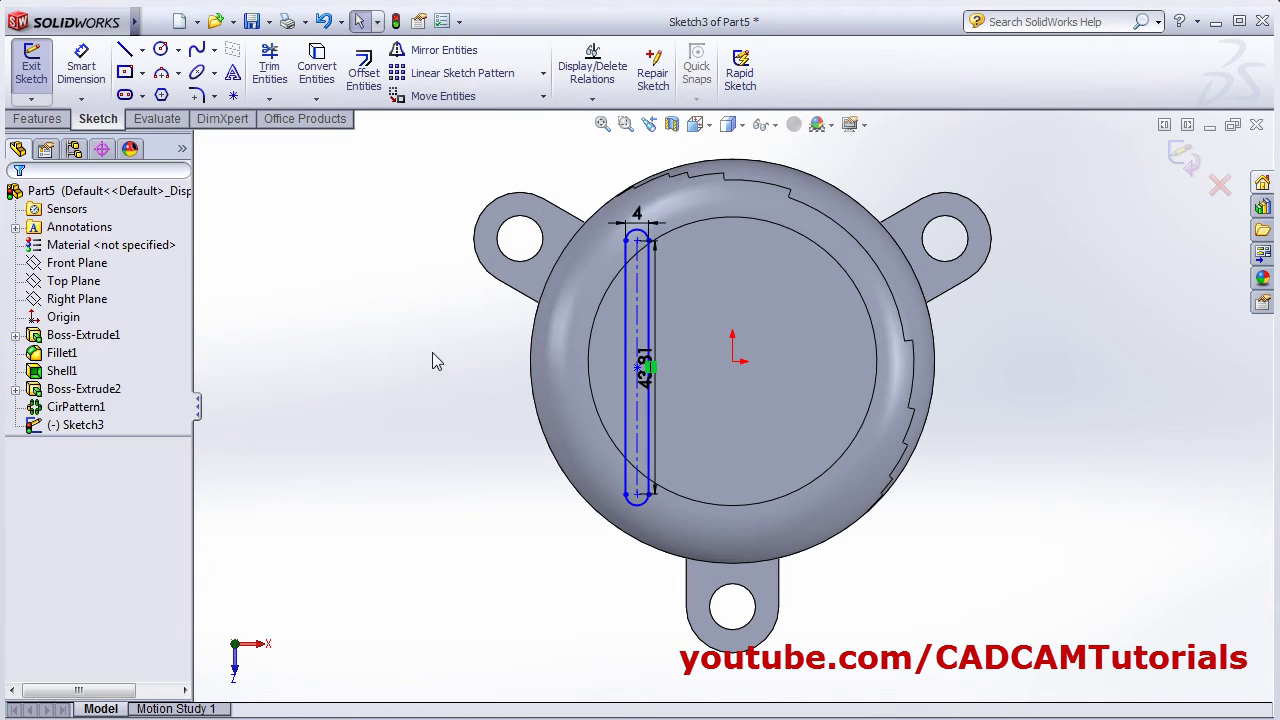
Step: Set the slot's centre-to-centre length to 40 mm per the reference drawing and move that dimension clear of the slot
key(alt+Tab)
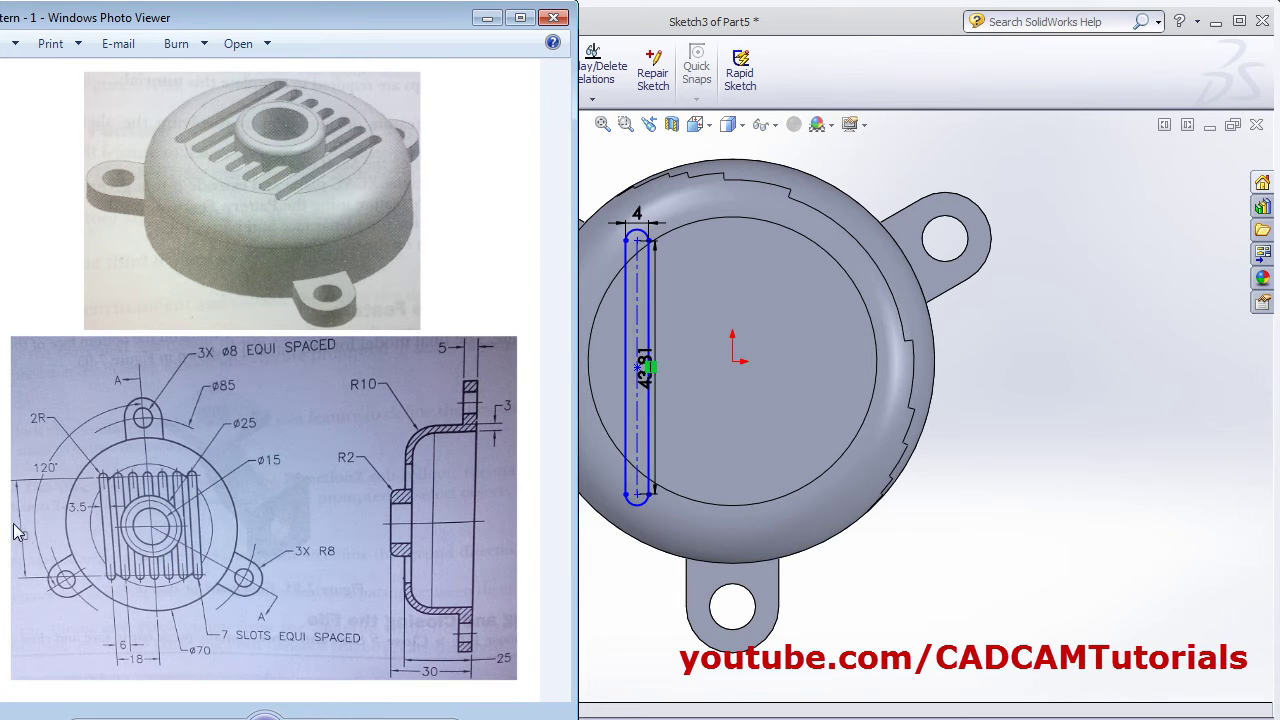
click(1129, 406)
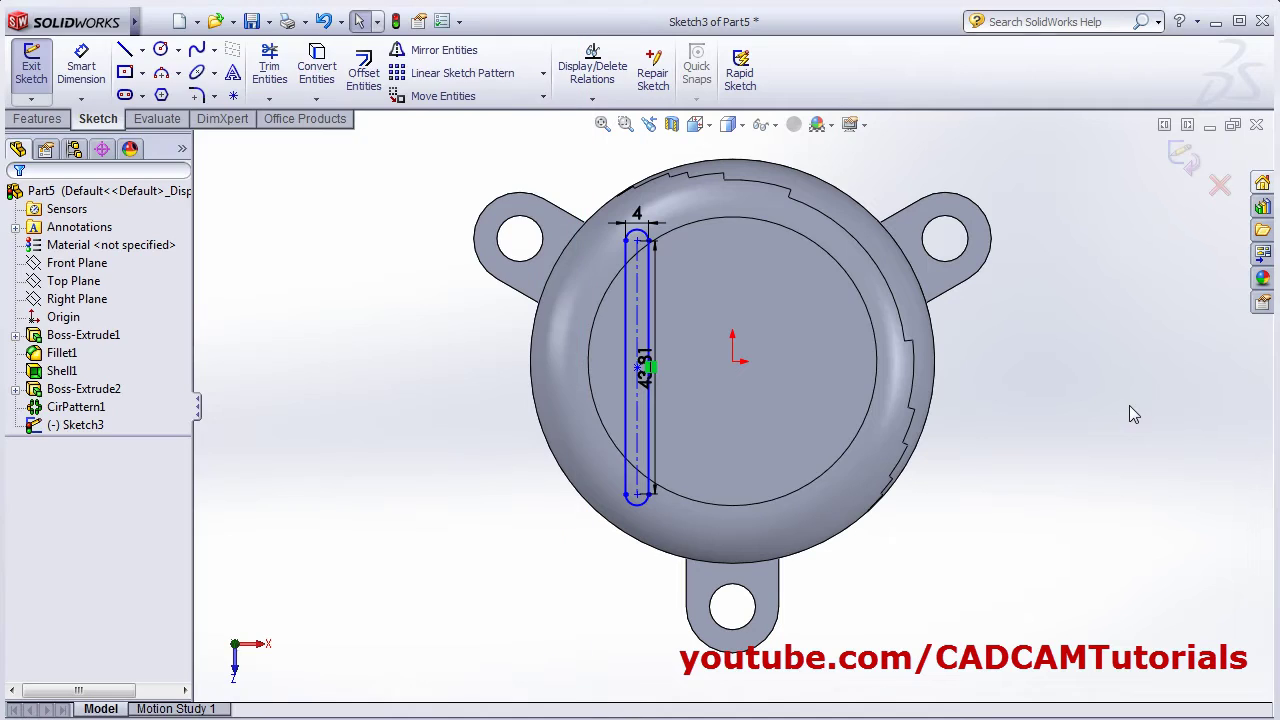
click(648, 383)
click(758, 368)
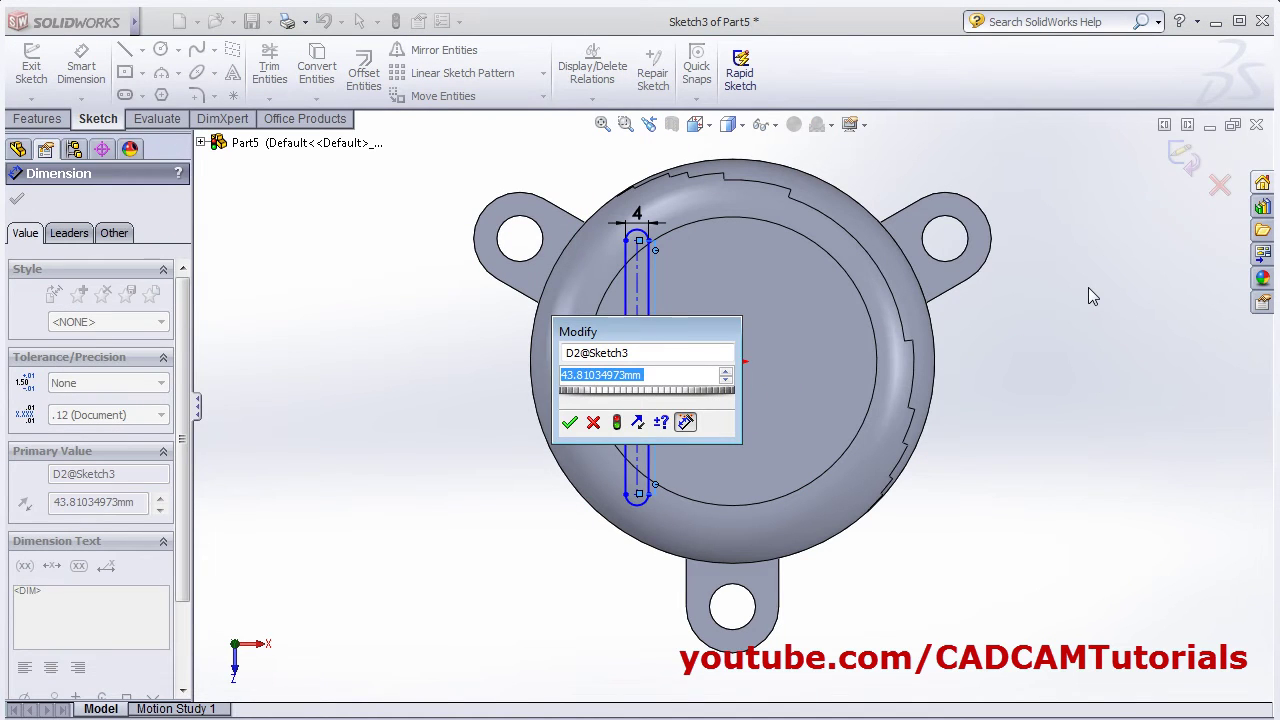
text(40)
key(Return)
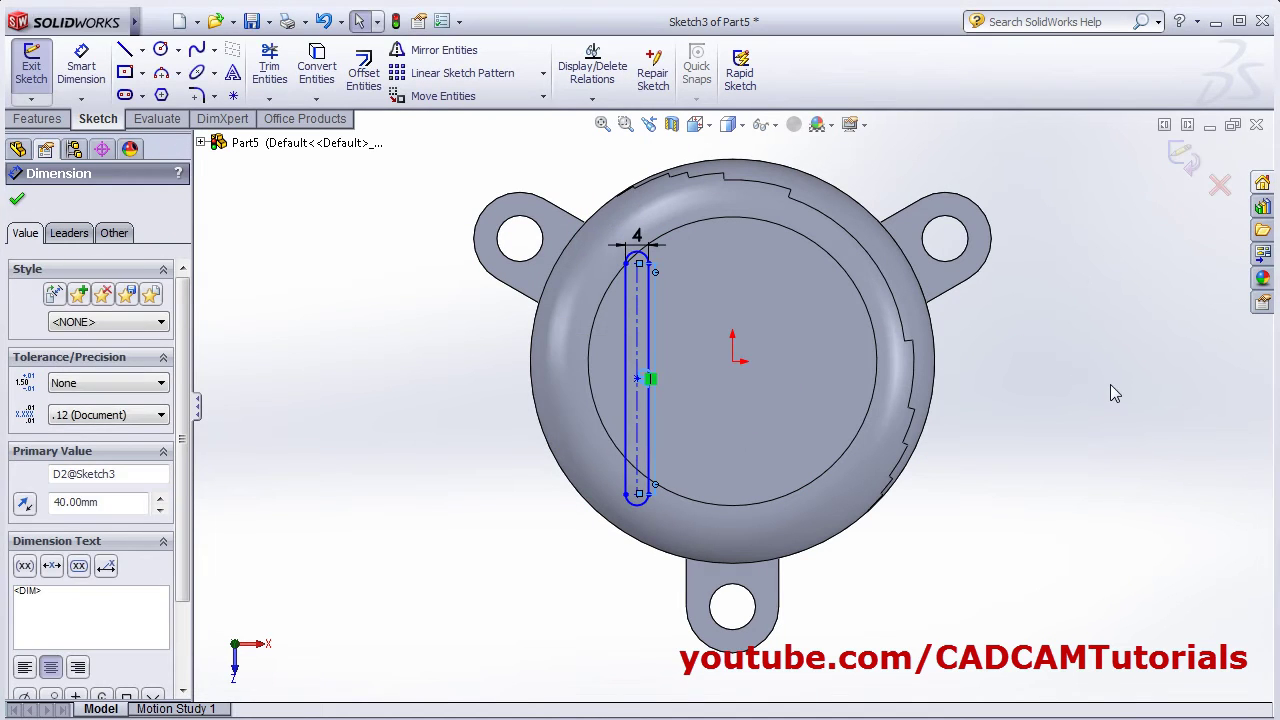
click(1110, 390)
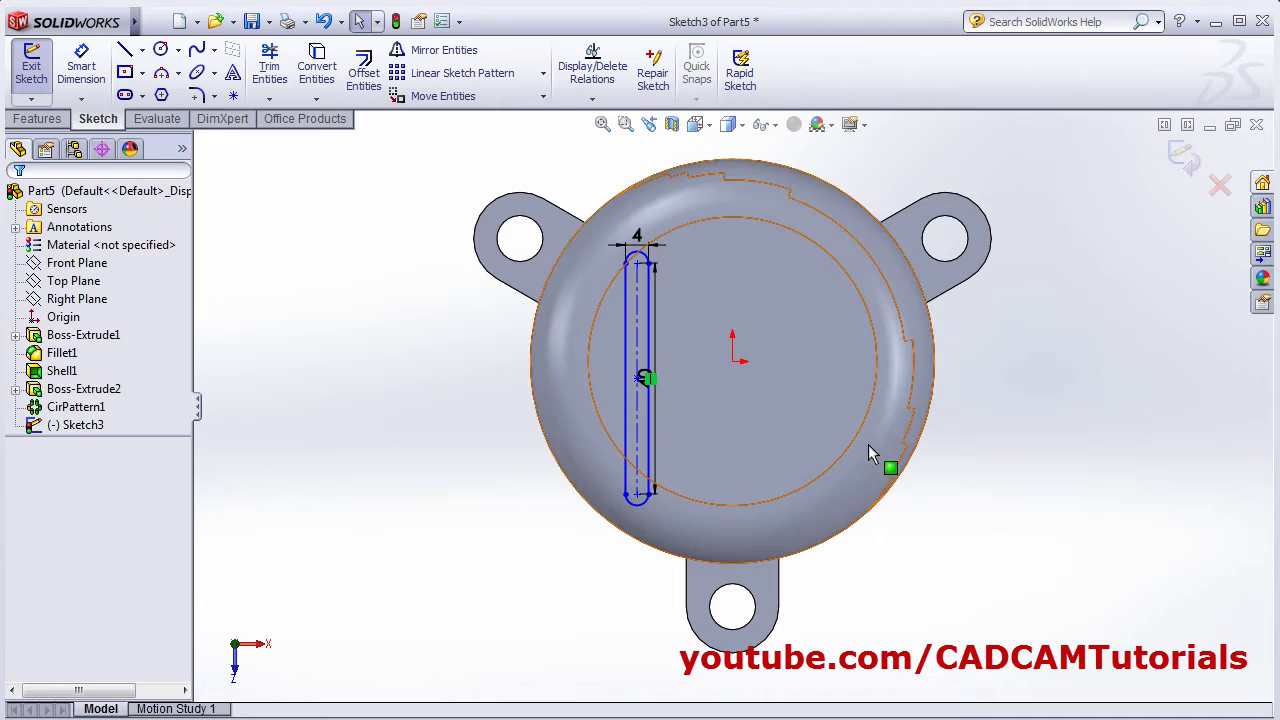
click(651, 386)
key(Escape)
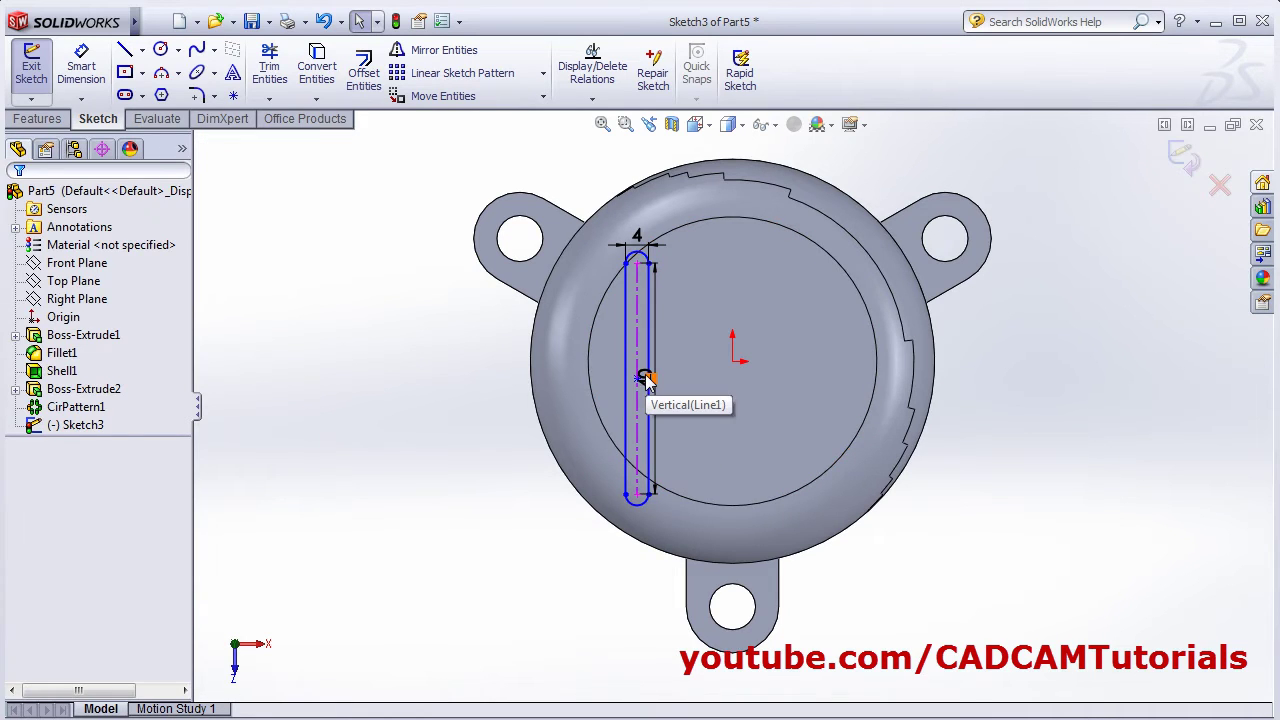
click(648, 378)
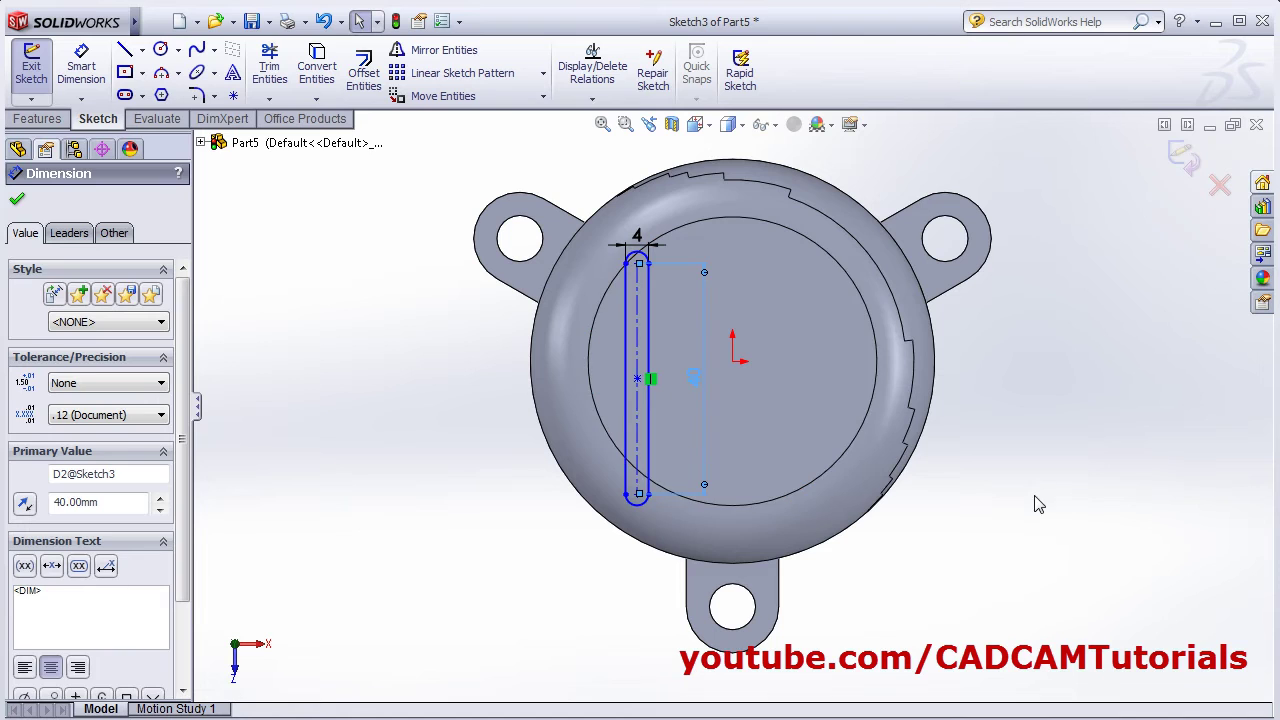
click(1080, 504)
Step: Add a horizontal relation between the slot's centre point and the origin, and consult the drawing for the slot's offset
click(640, 381)
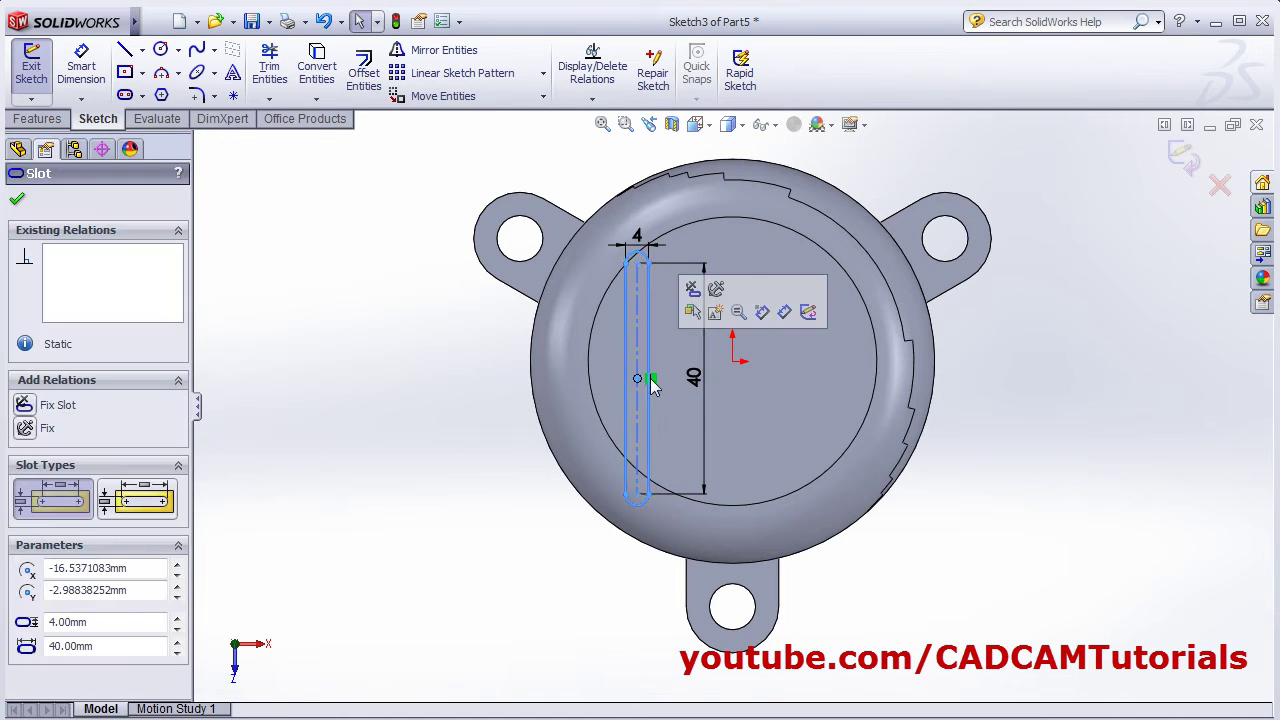
ctrl+click(734, 363)
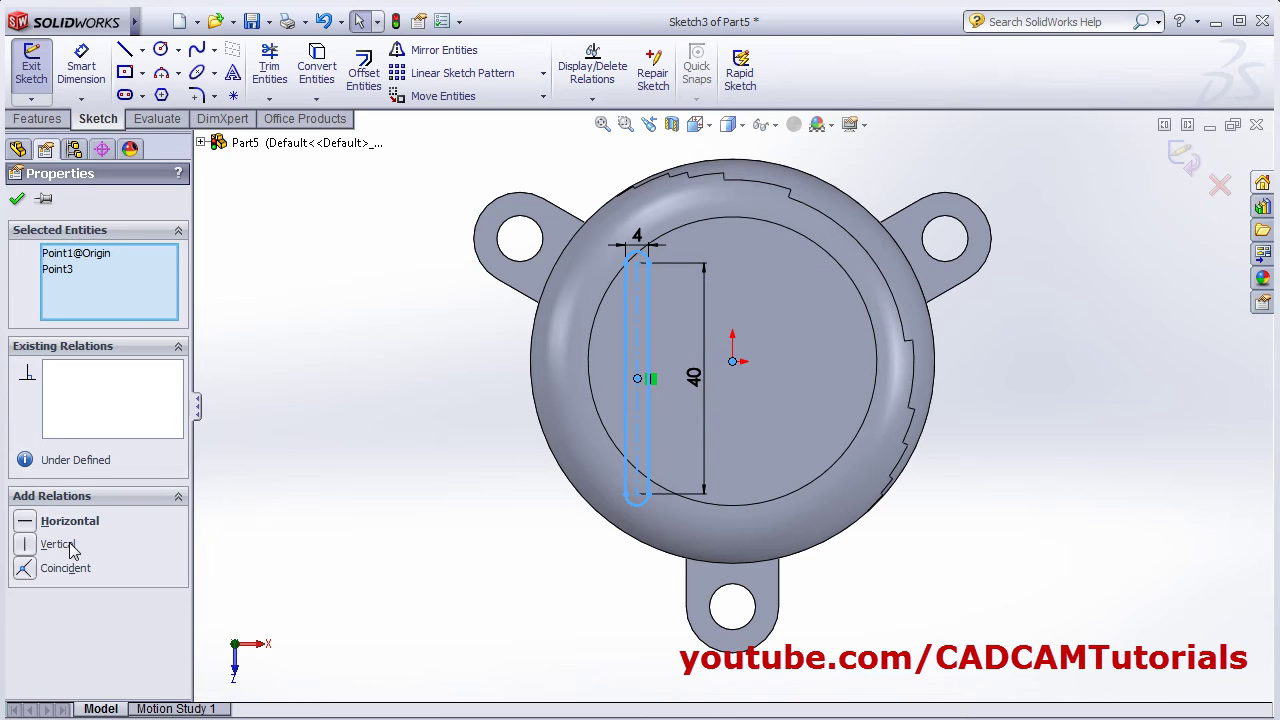
click(28, 525)
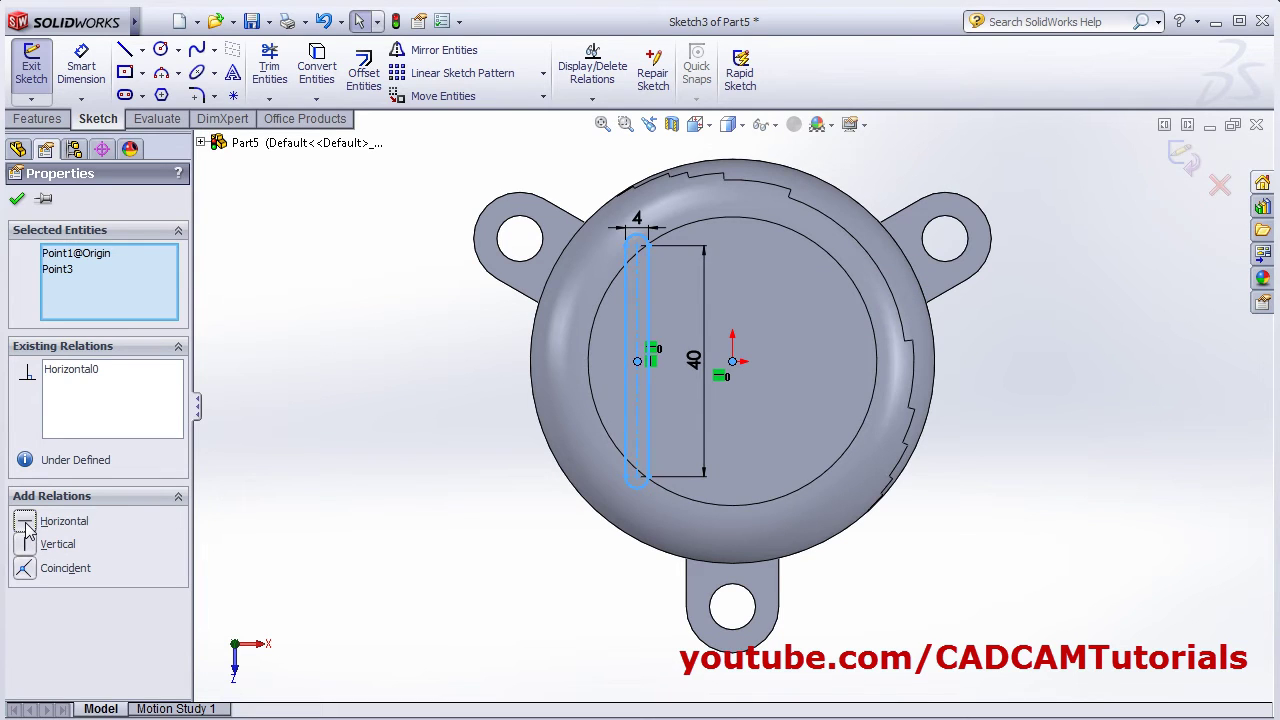
click(1112, 495)
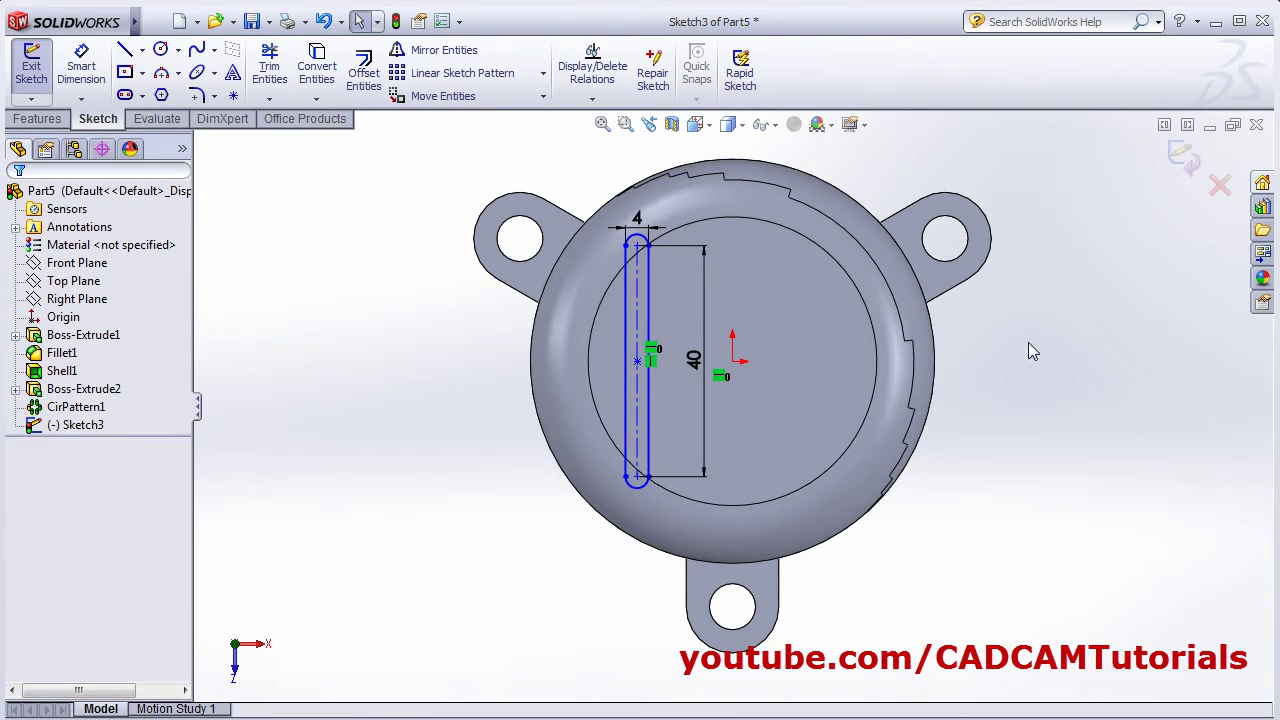
key(alt+Tab)
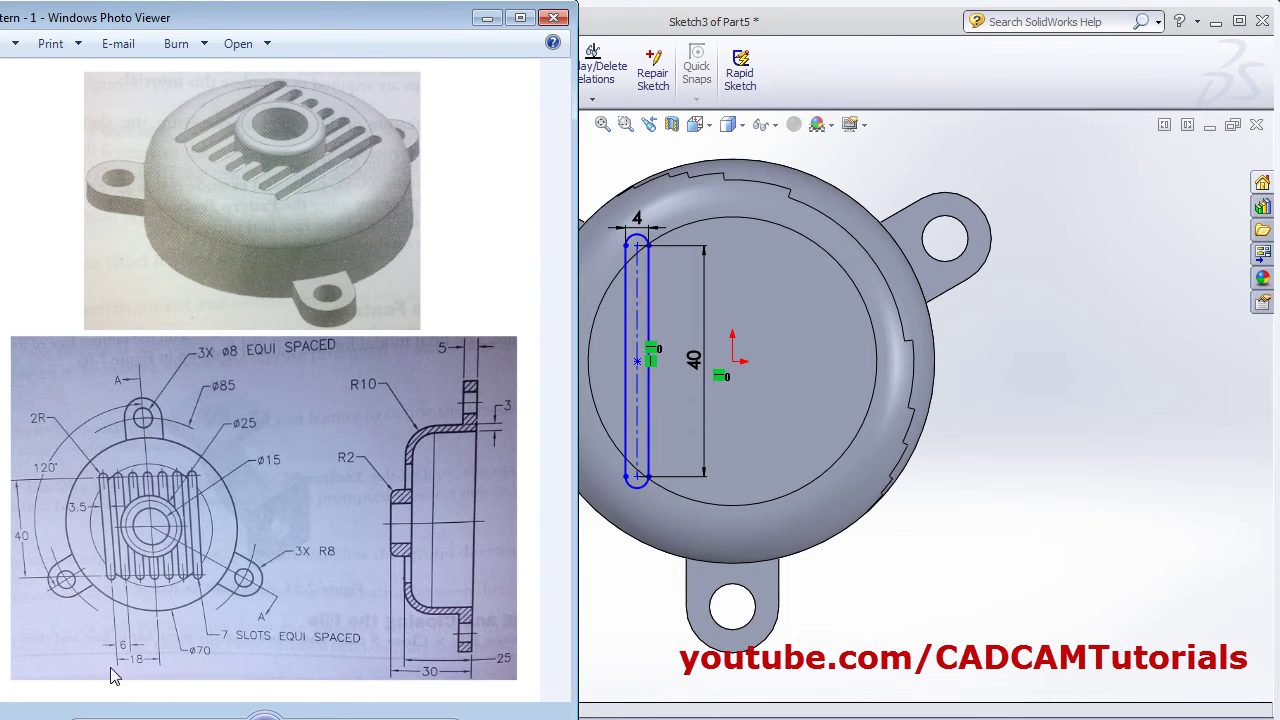
Step: Dimension the horizontal offset between the slot's centreline and the origin and set it to 18 mm
key(alt+Tab)
click(81, 68)
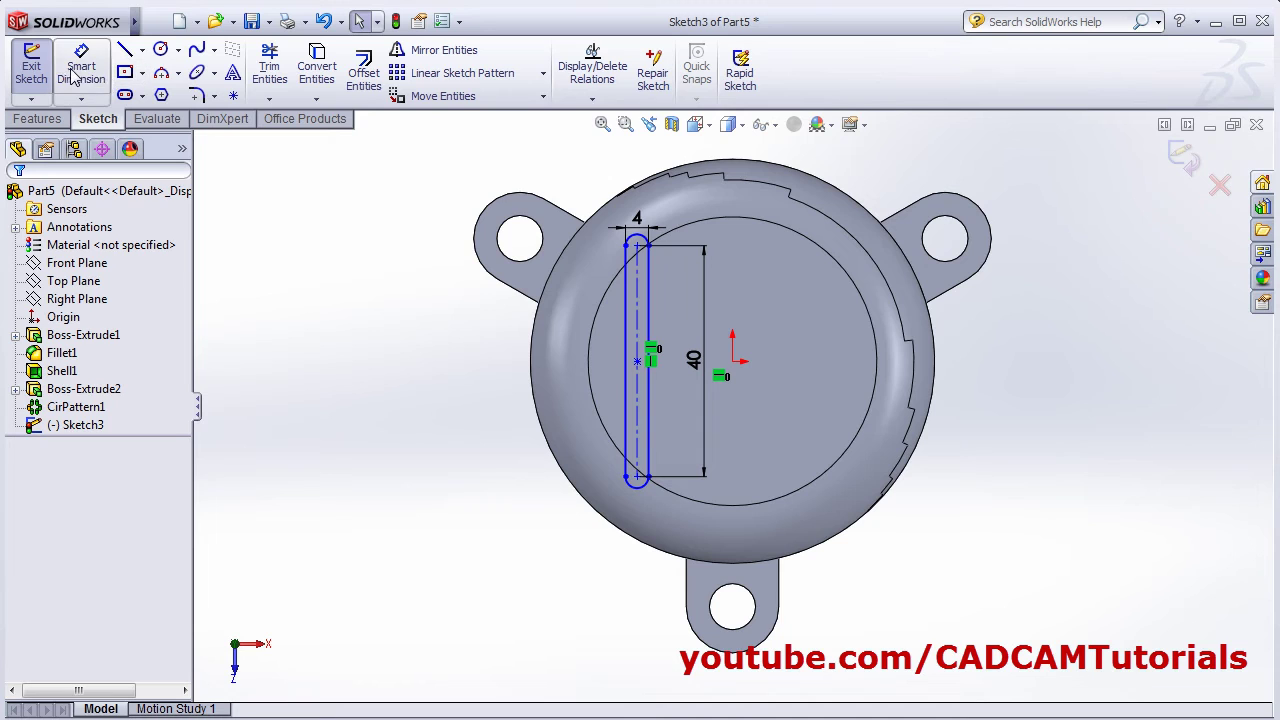
drag(628, 380, 735, 365)
click(733, 363)
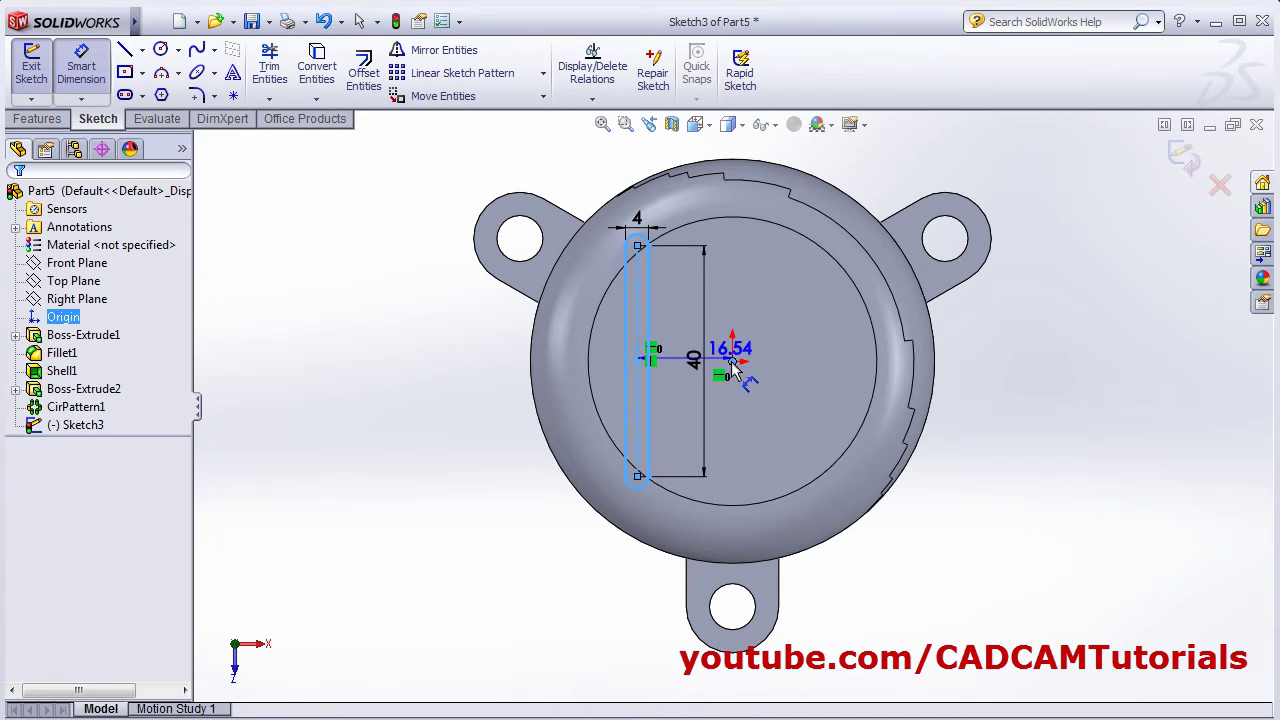
click(590, 645)
text(18)
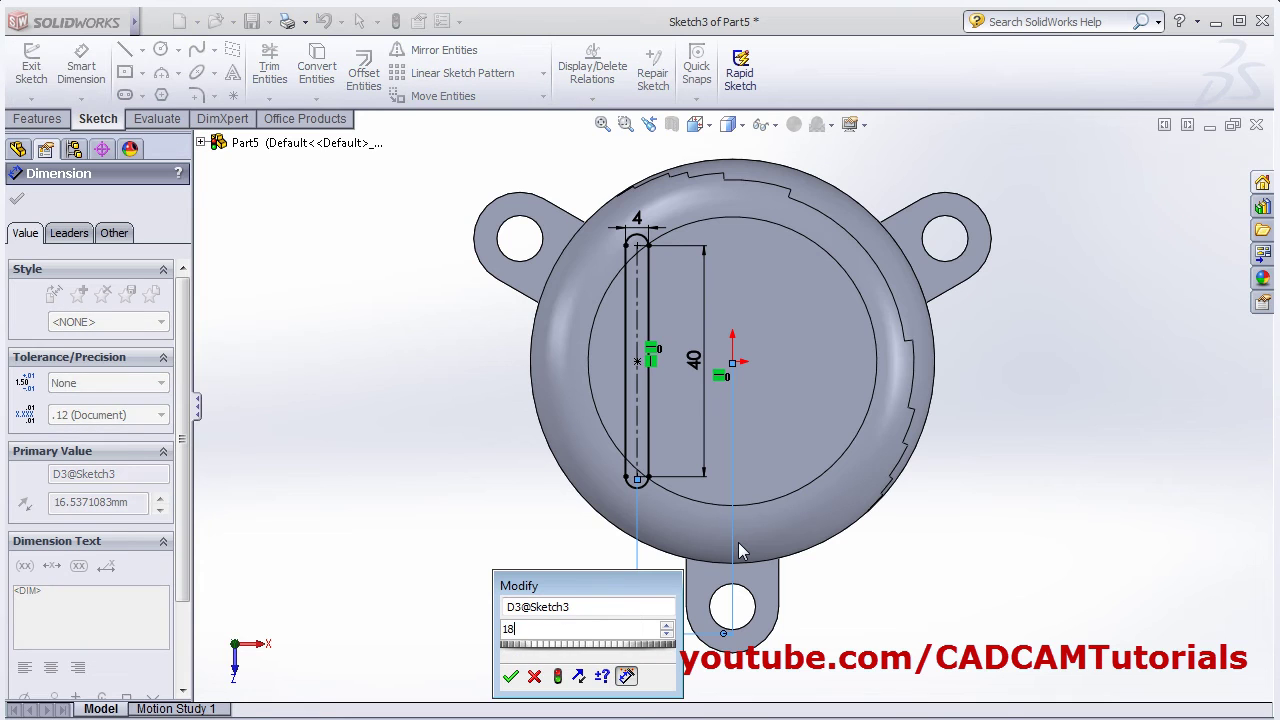
key(Return)
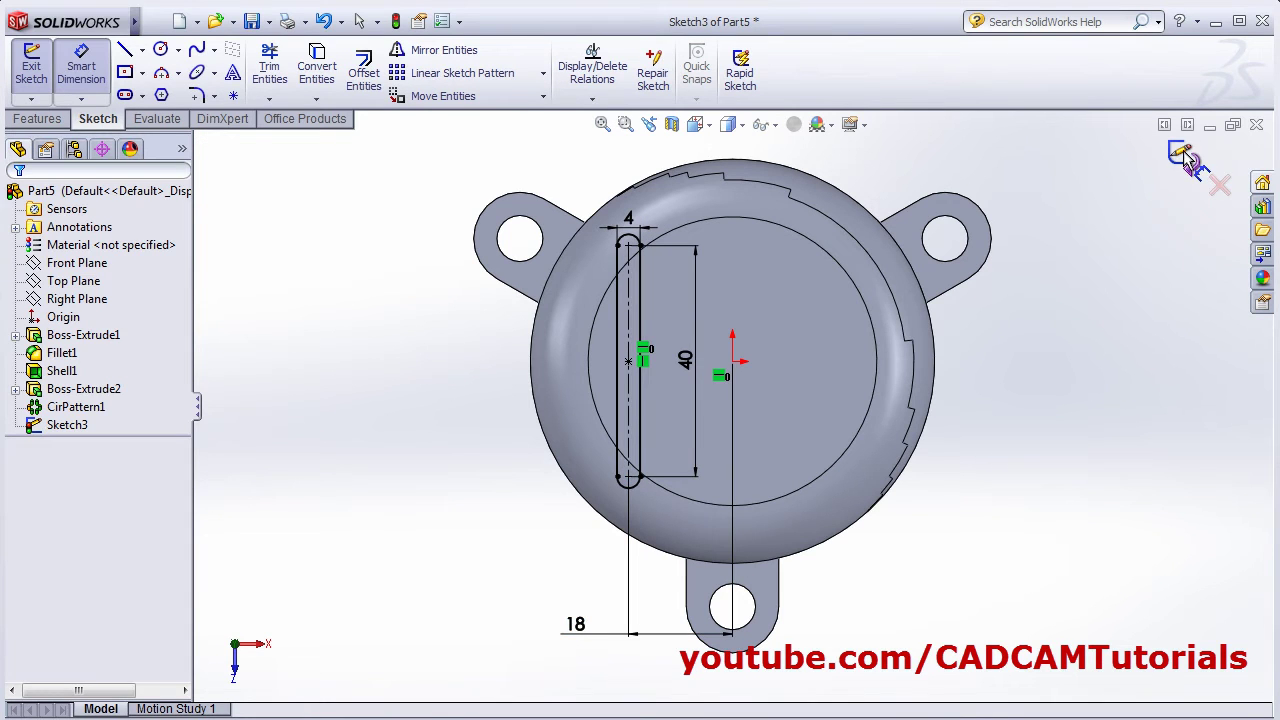
Step: Extrude-cut the slot profile from the sketch plane with the Through All end condition
key(ctrl+e)
mouse_move(851, 551)
middle_down()
mouse_move(917, 386)
mouse_move(895, 380)
middle_up()
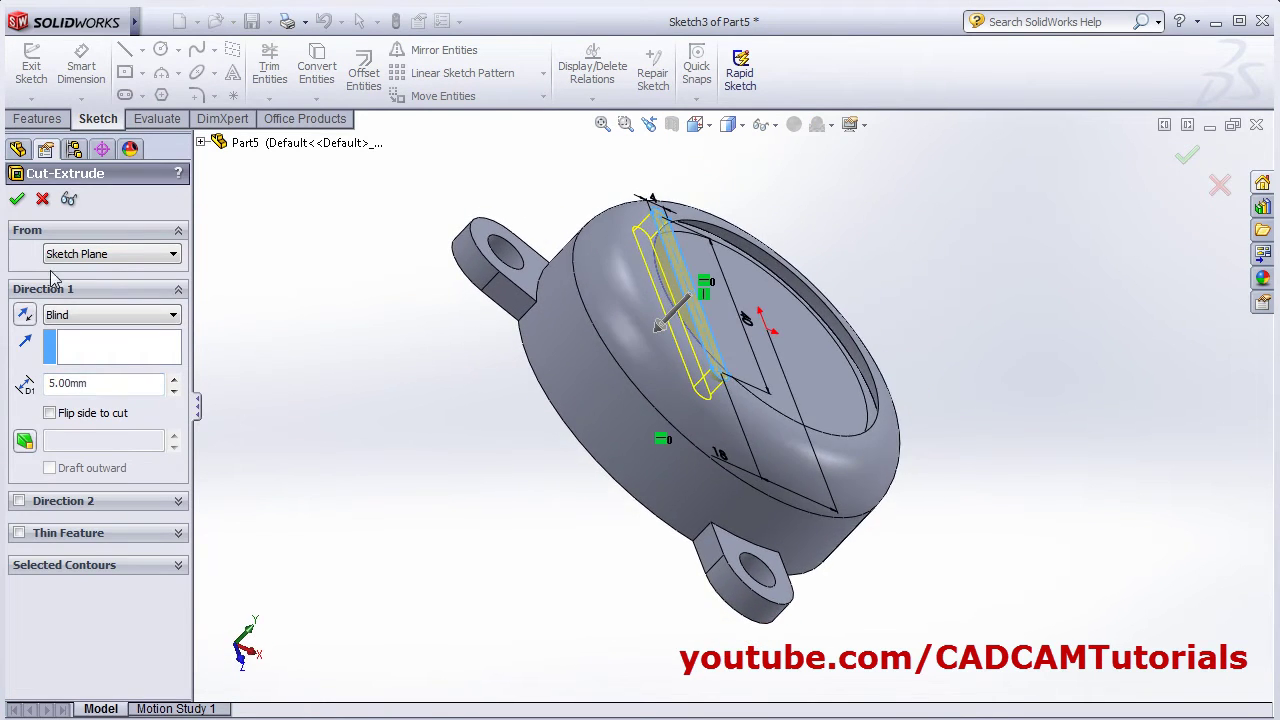
click(112, 315)
click(115, 343)
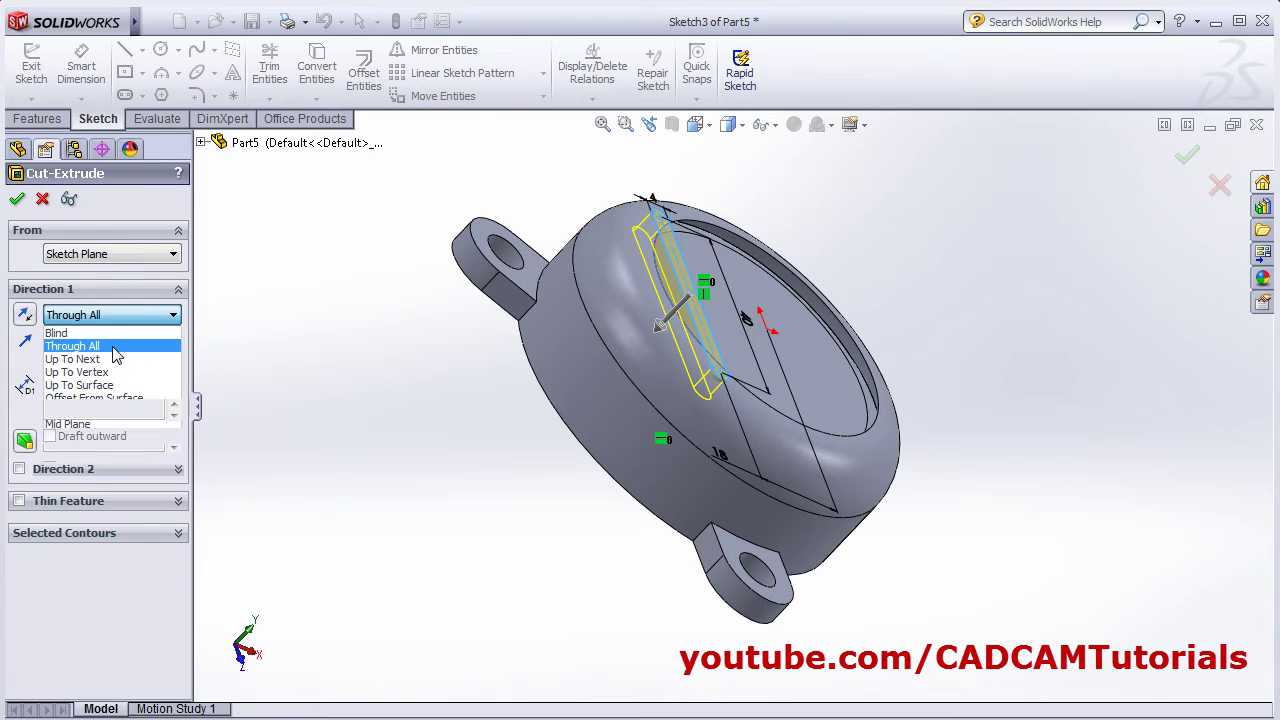
middle_drag(360, 381, 226, 242)
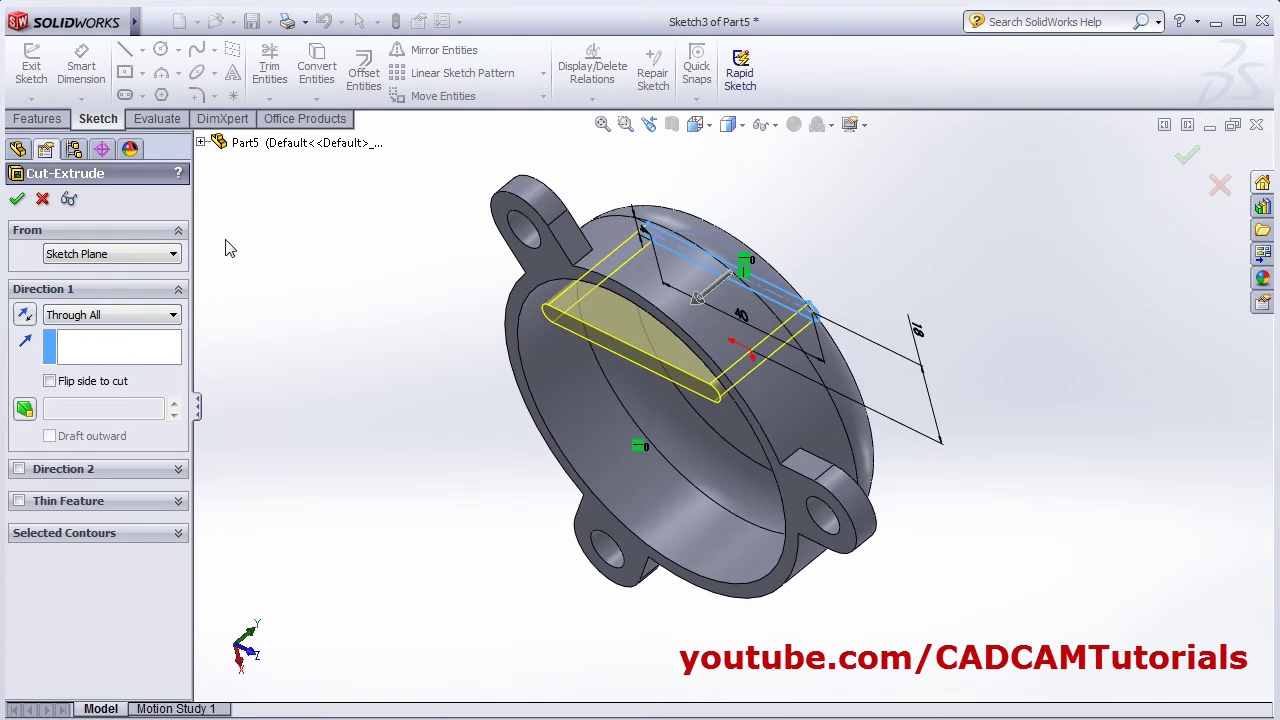
middle_drag(486, 283, 575, 400)
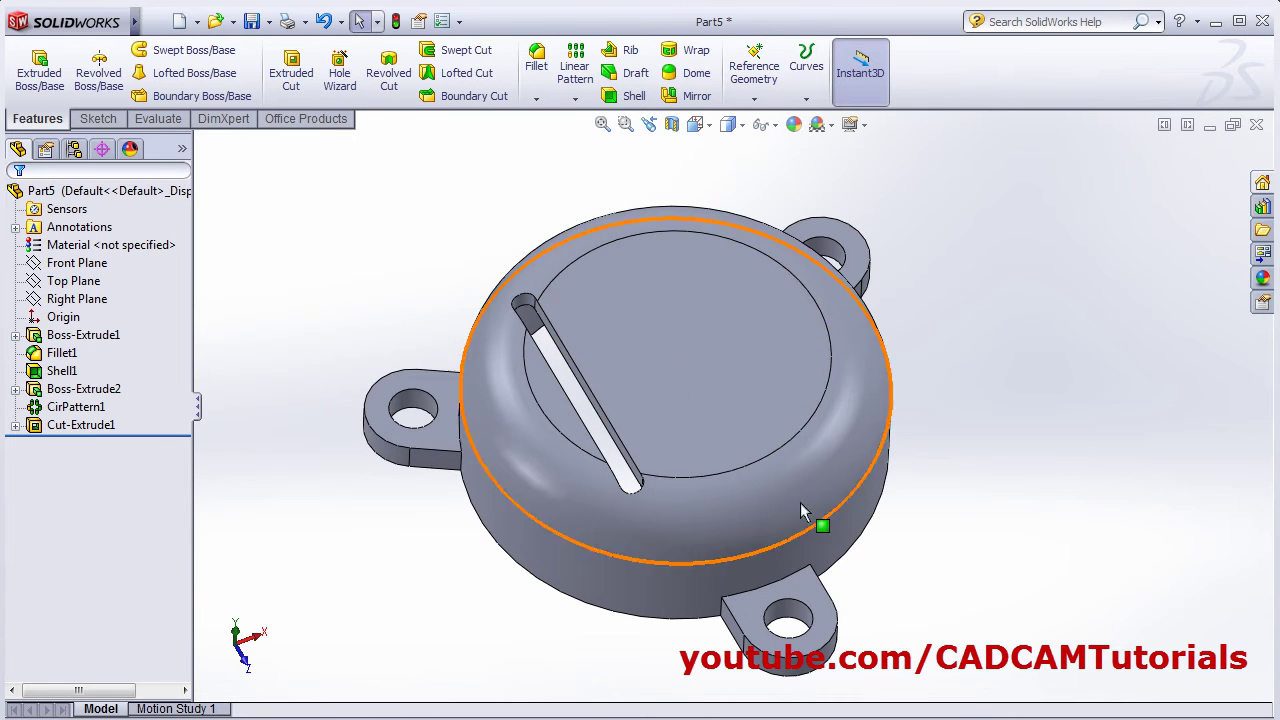
Step: Sketch a horizontal line starting at the origin on the cover's flat top face and close the sketch
middle_drag(786, 434, 670, 338)
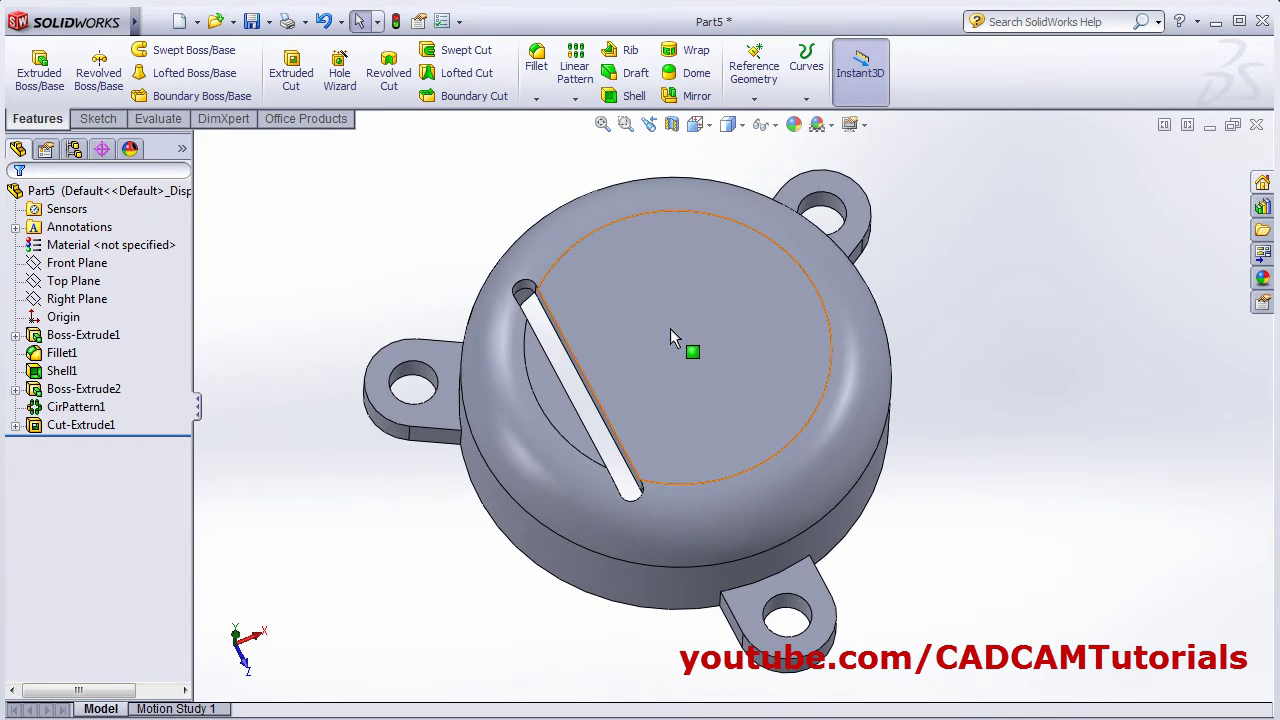
click(106, 119)
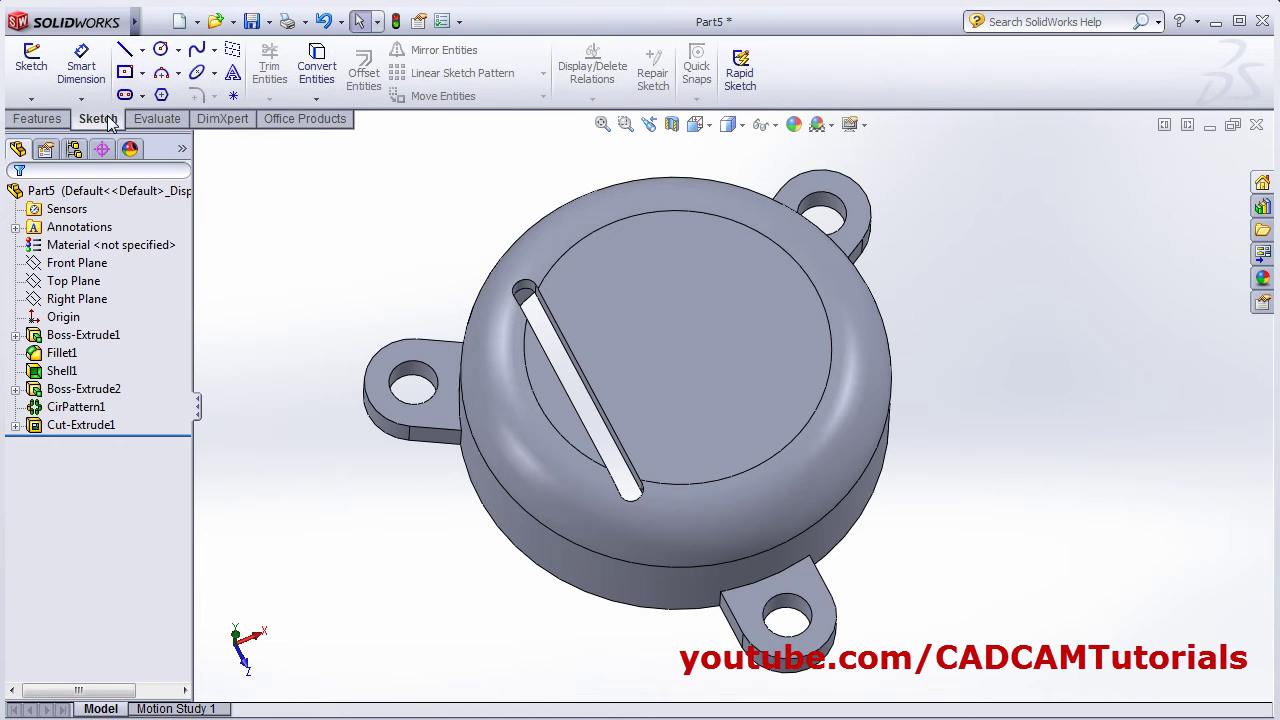
click(128, 60)
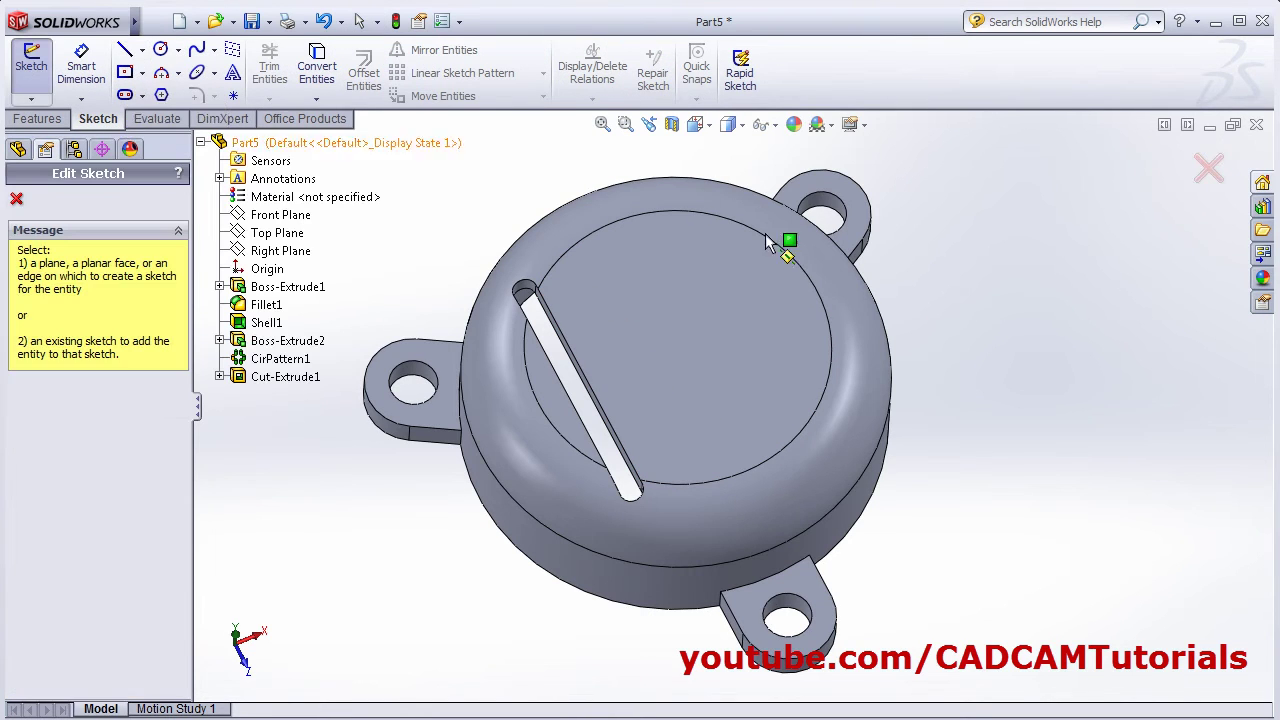
click(740, 376)
click(678, 348)
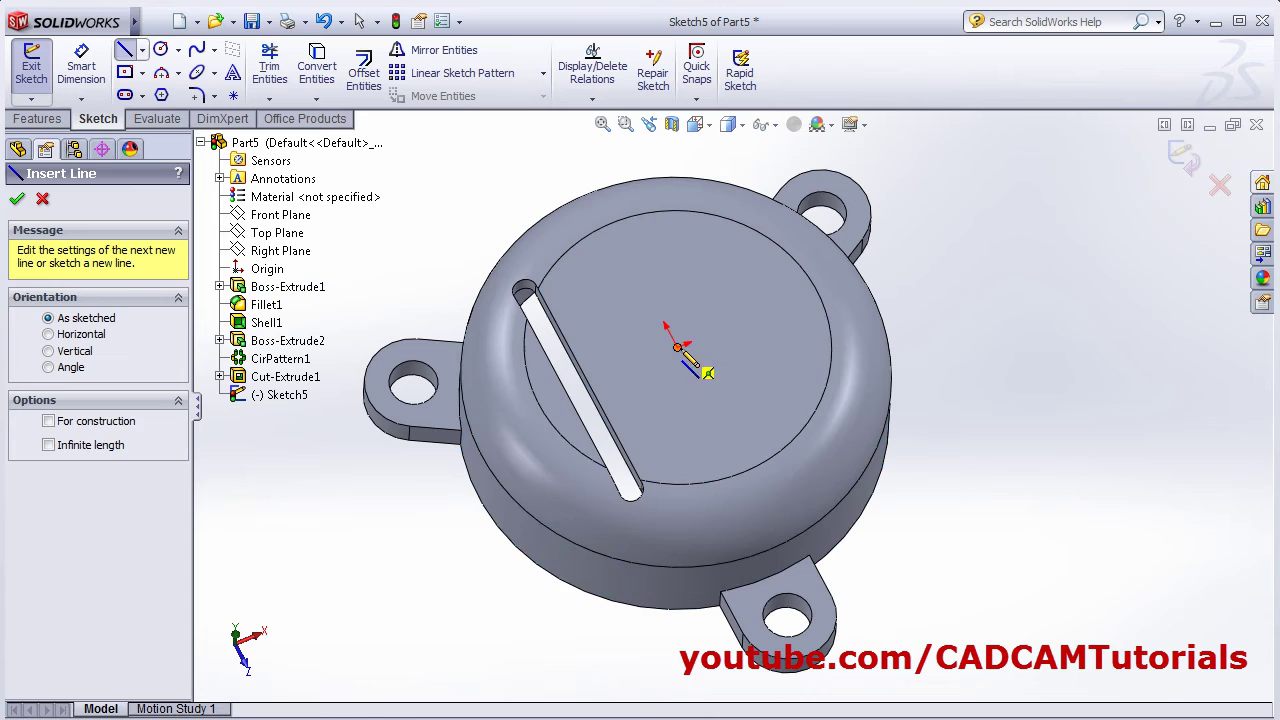
click(781, 306)
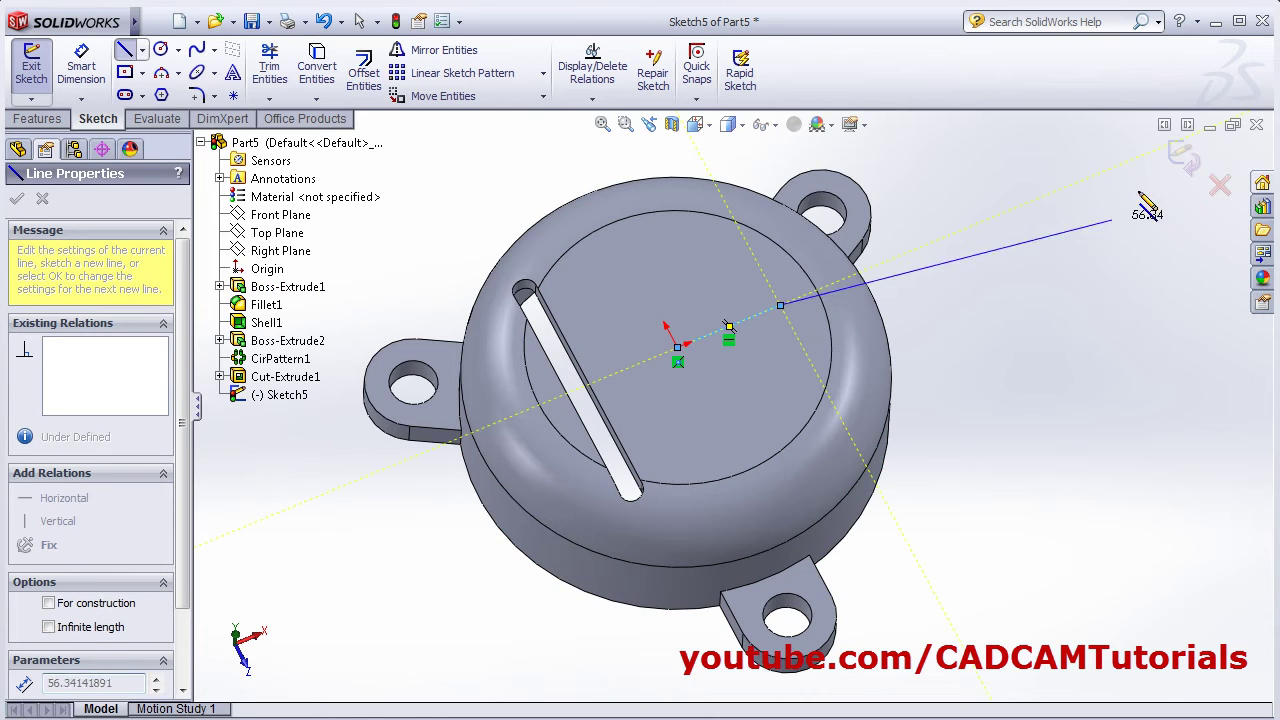
click(1183, 157)
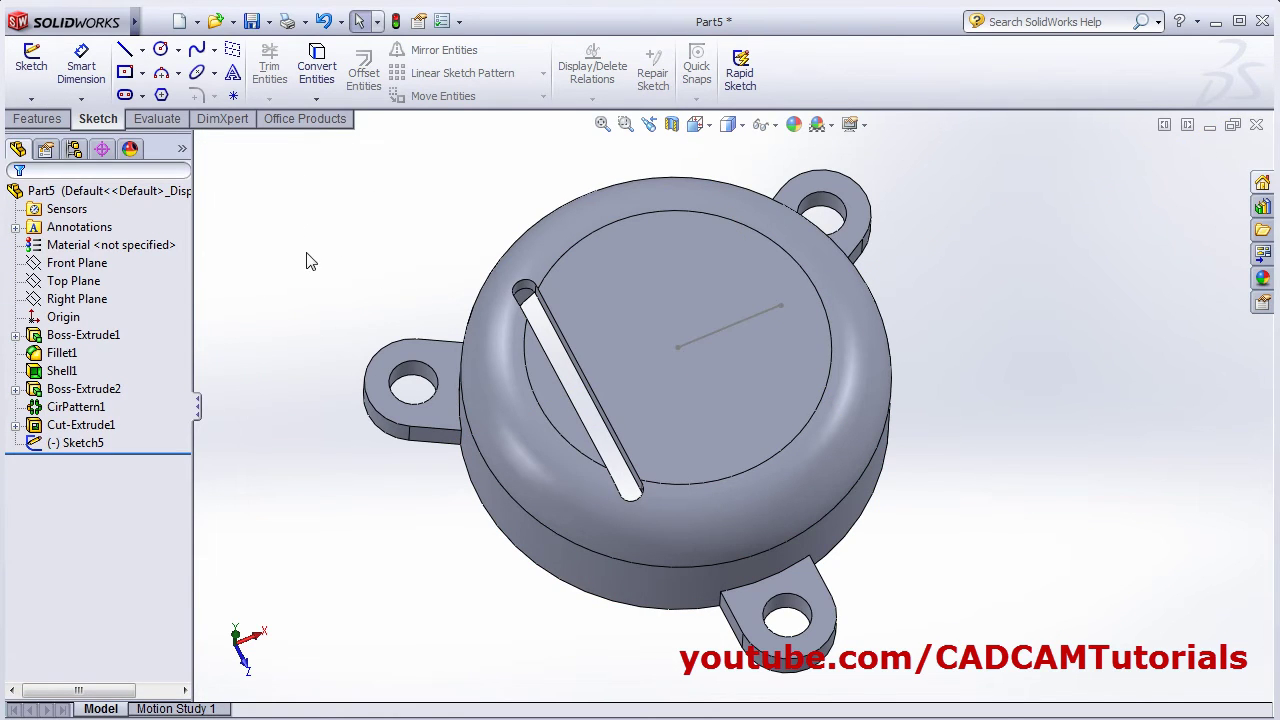
Step: Set up a linear pattern of the slot cut along the sketched line, with the direction reversed towards the cover's centre
click(76, 426)
double_click(60, 427)
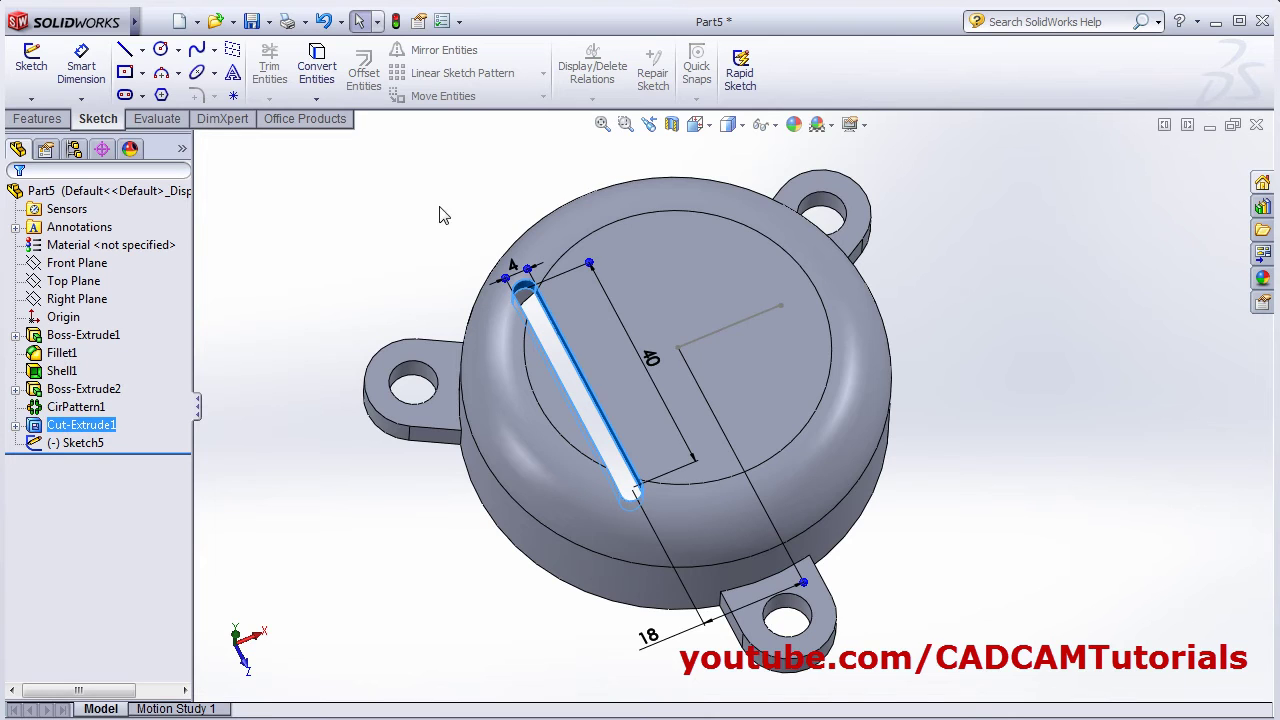
click(48, 119)
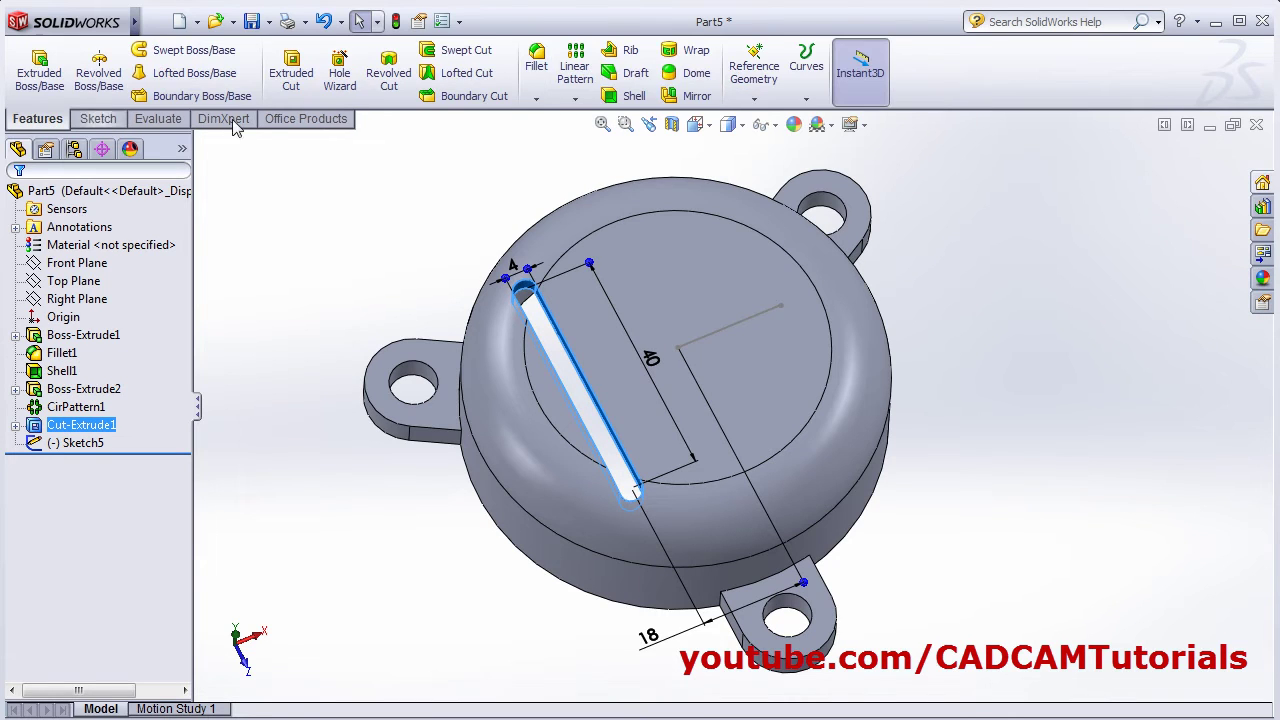
click(575, 68)
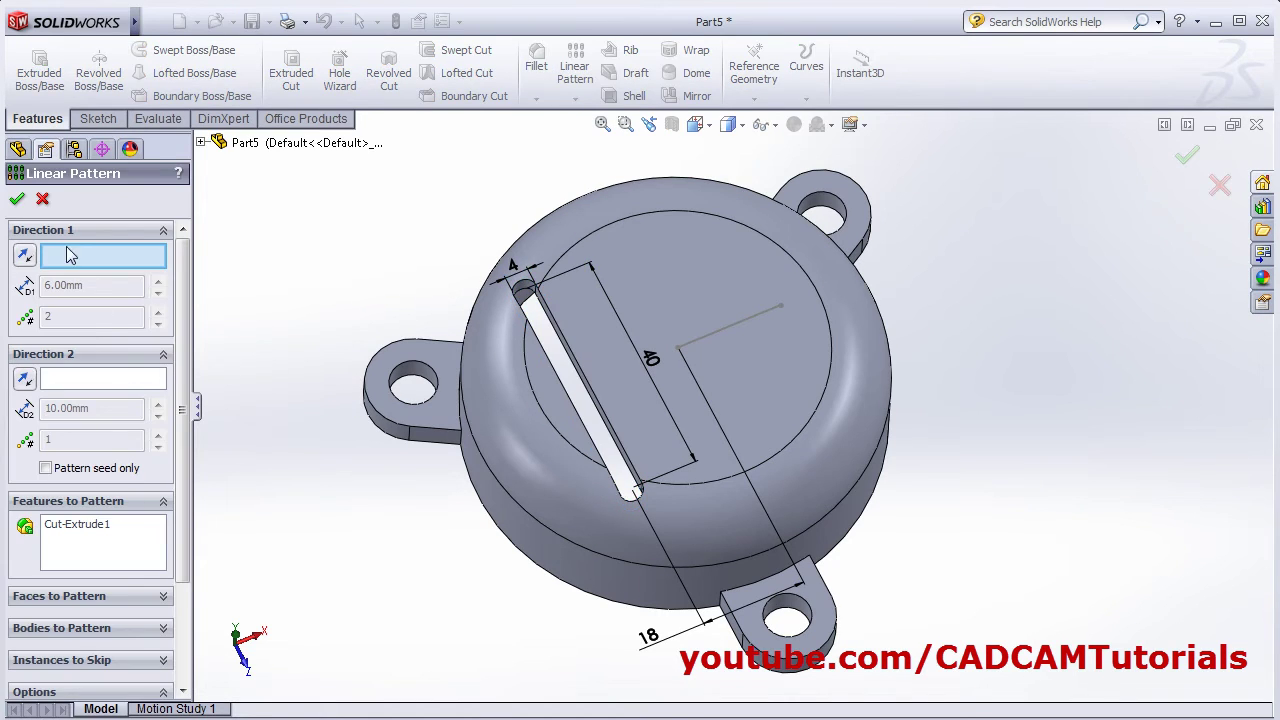
click(740, 330)
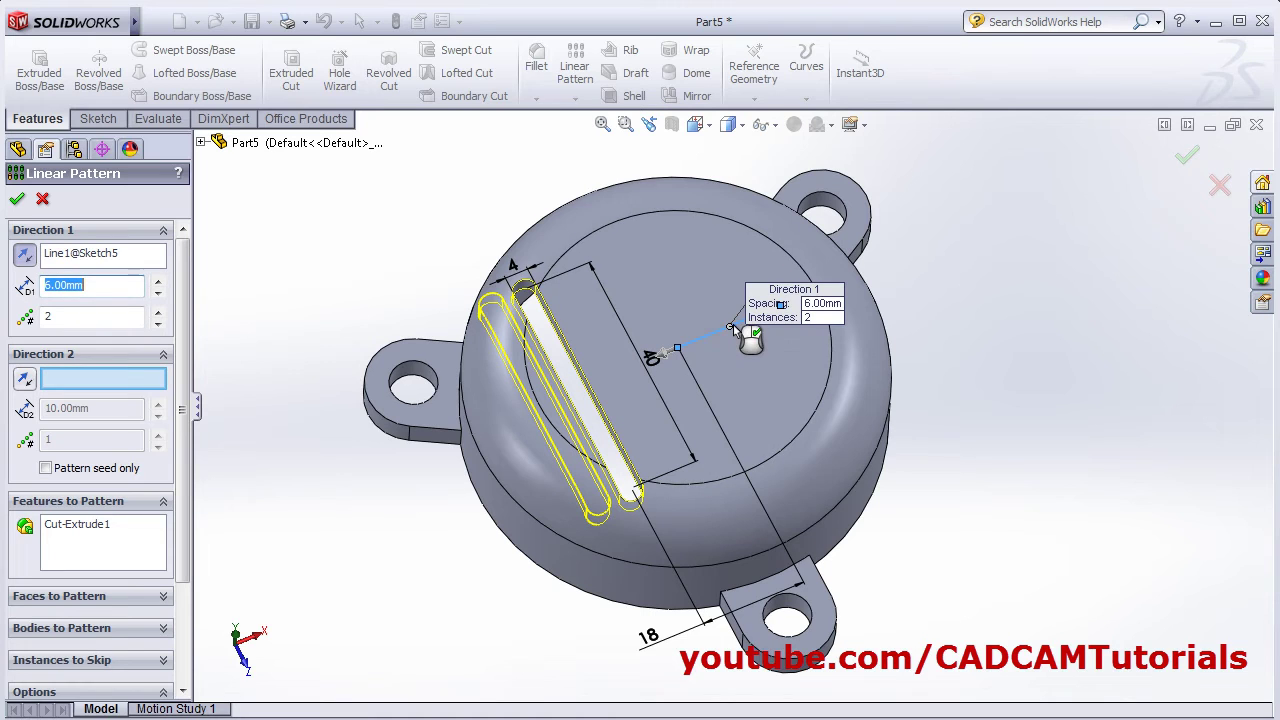
click(25, 257)
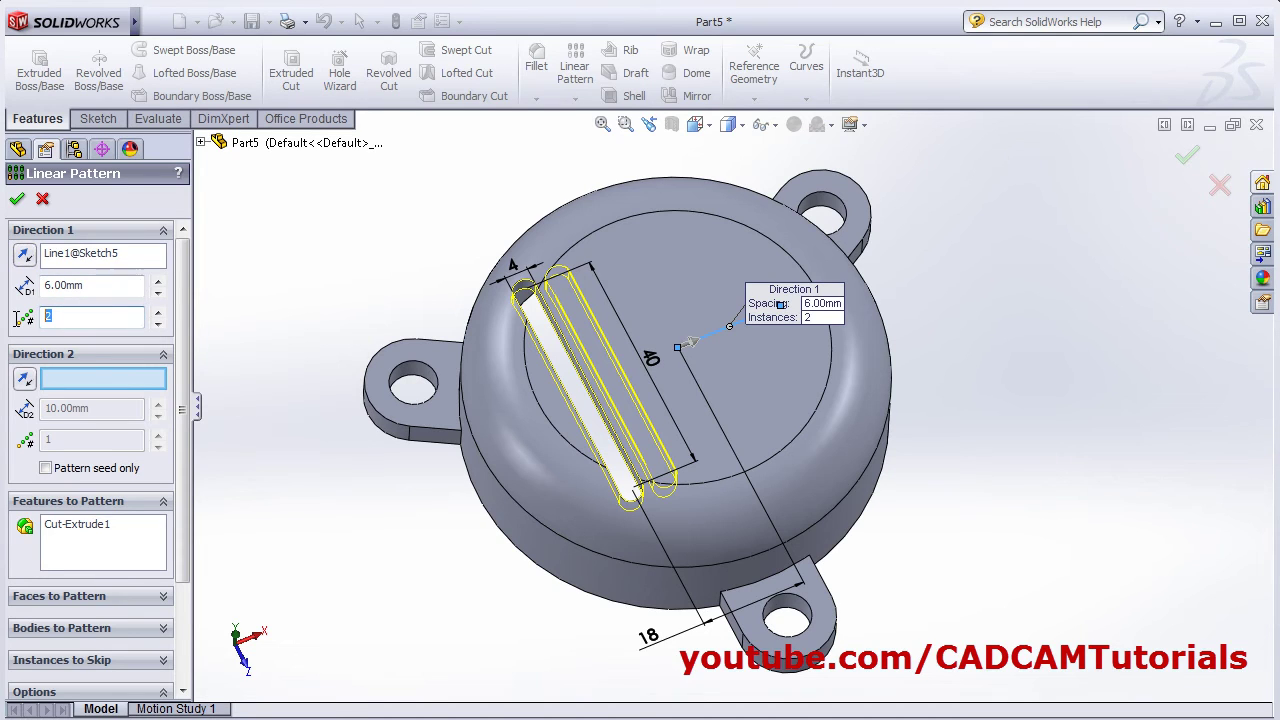
Step: Set the pattern to 7 instances, check the 6 mm spacing against the reference drawing and create the pattern
text(7)
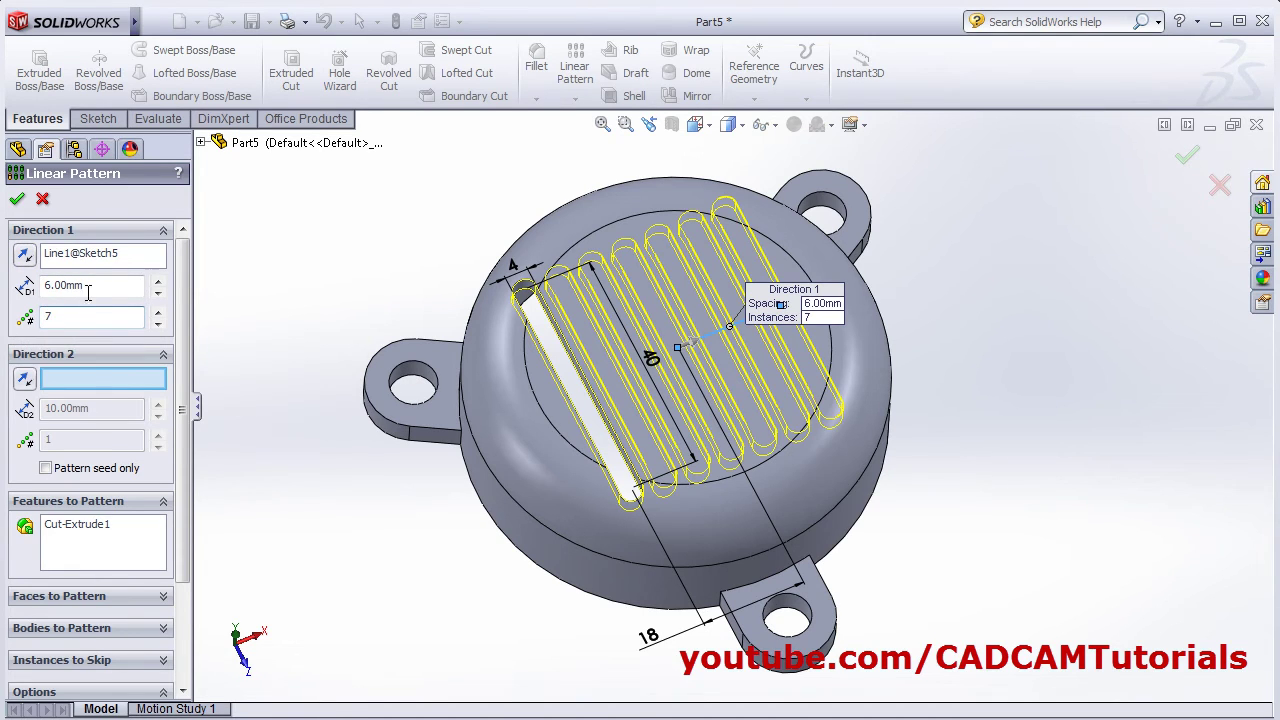
double_click(75, 287)
key(alt+Tab)
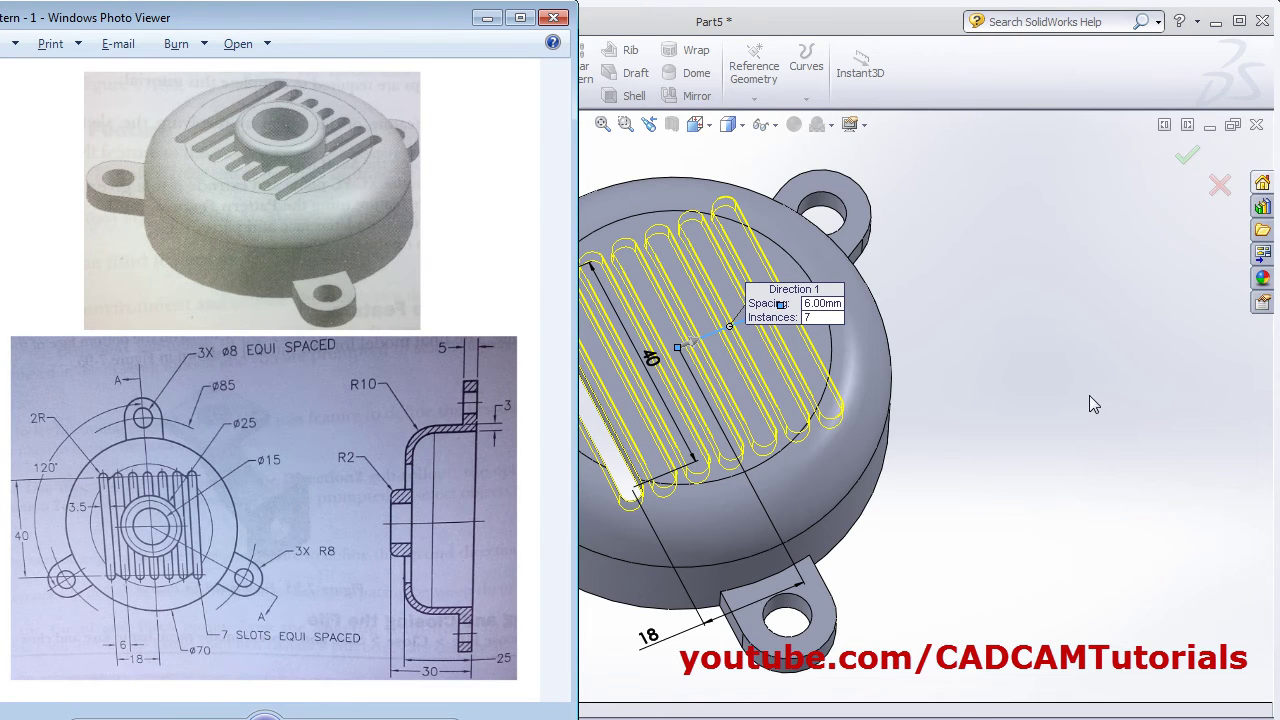
key(alt+Tab)
click(1188, 156)
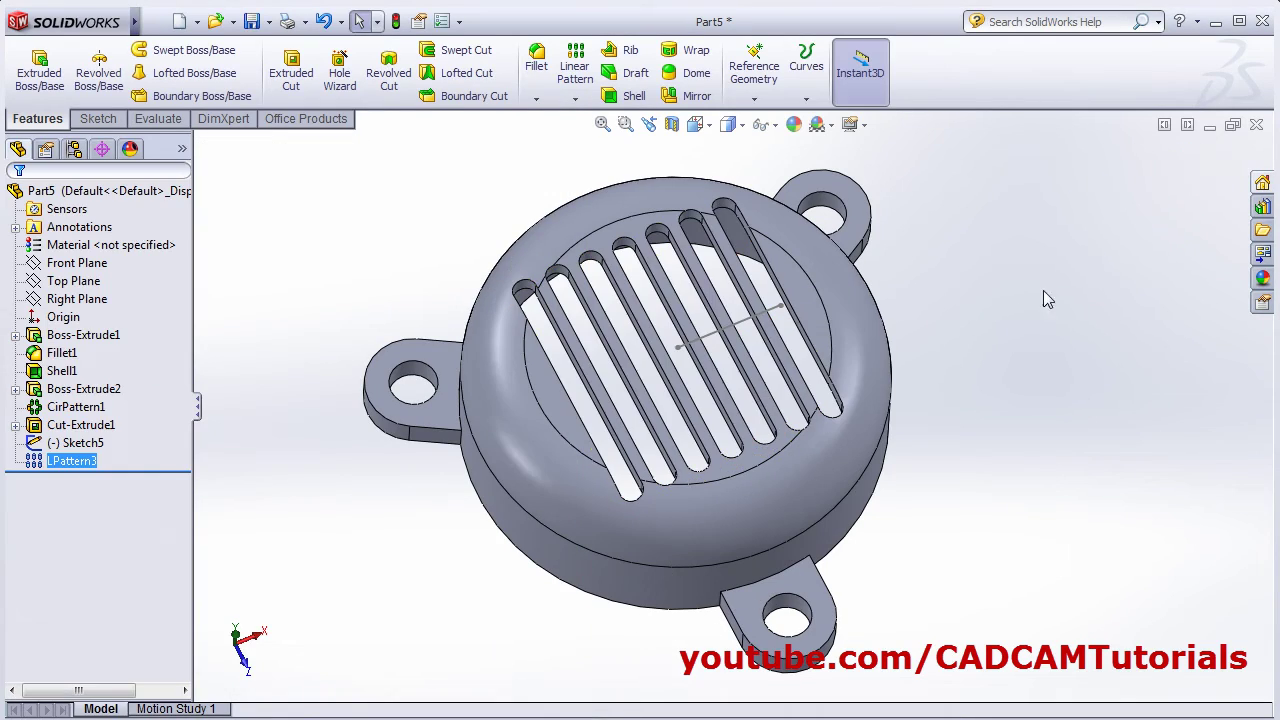
Step: Hide the sketch containing the pattern's direction line
middle_drag(1010, 477, 700, 340)
click(75, 442)
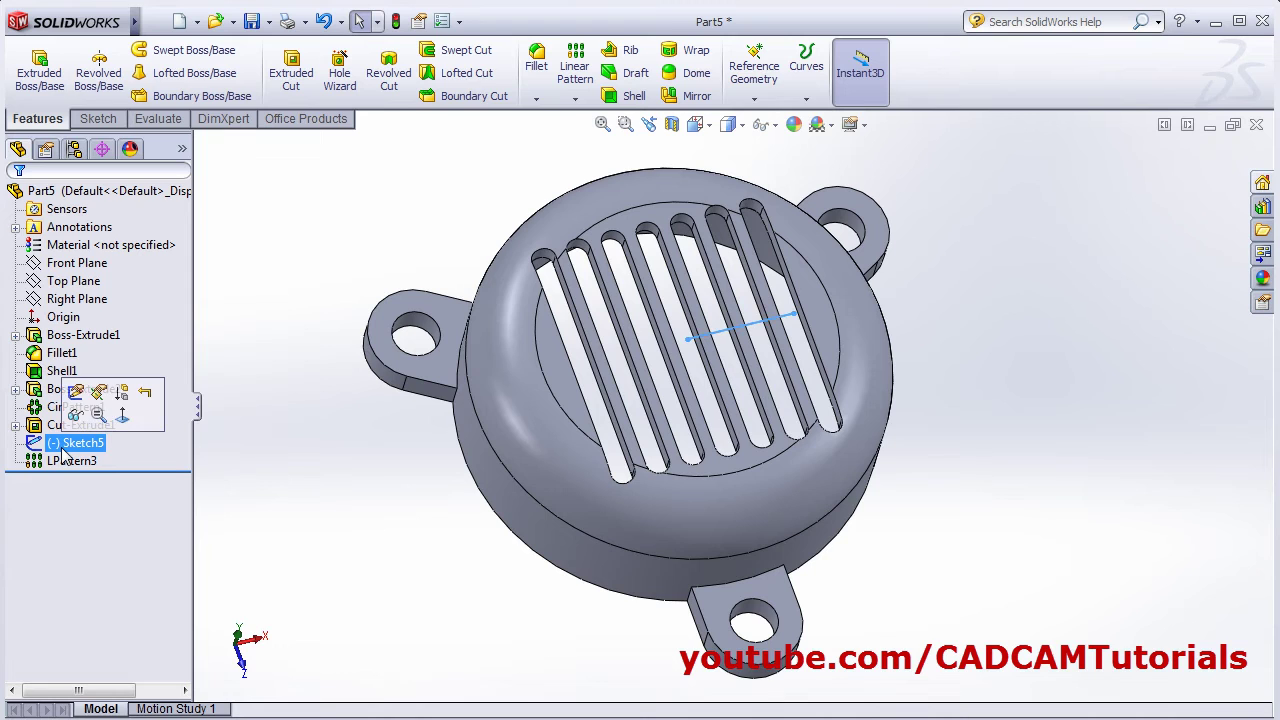
click(75, 418)
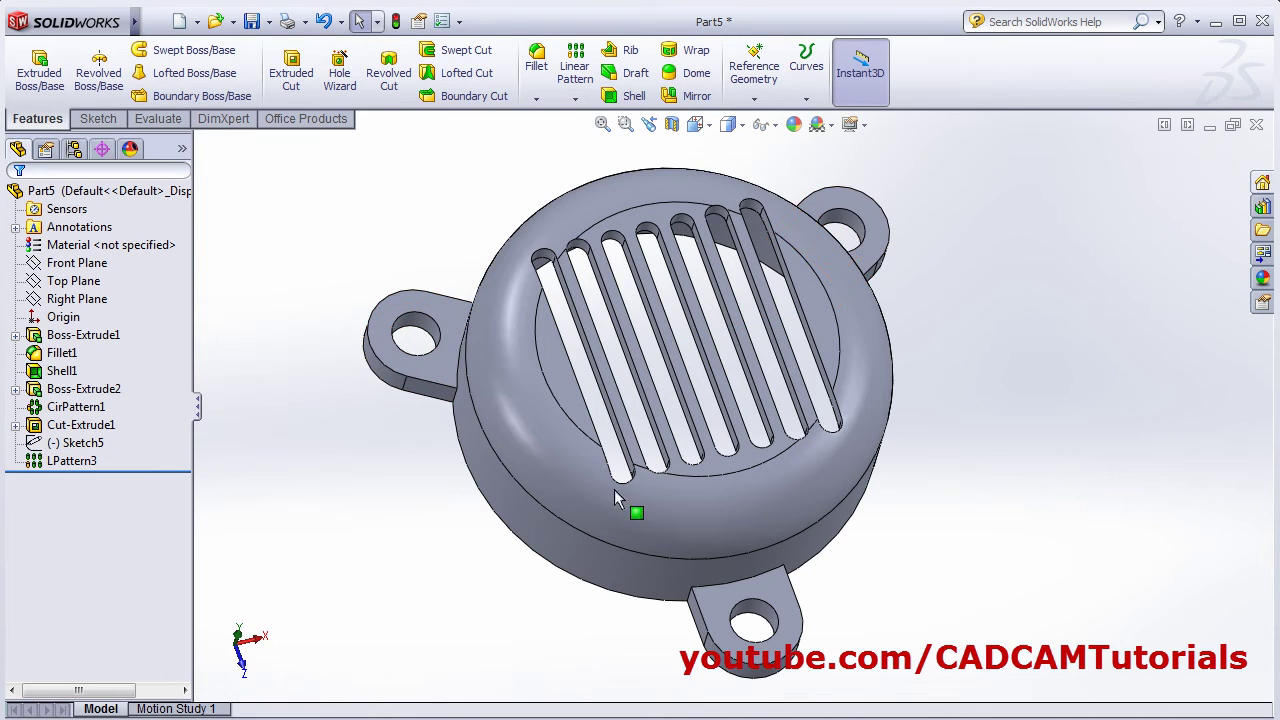
Step: Consult the drawing for the boss, then start a boss extrude on the slotted top face with an origin-centred circle about 24 mm across
scroll(717, 368, down, 2)
key(alt+Tab)
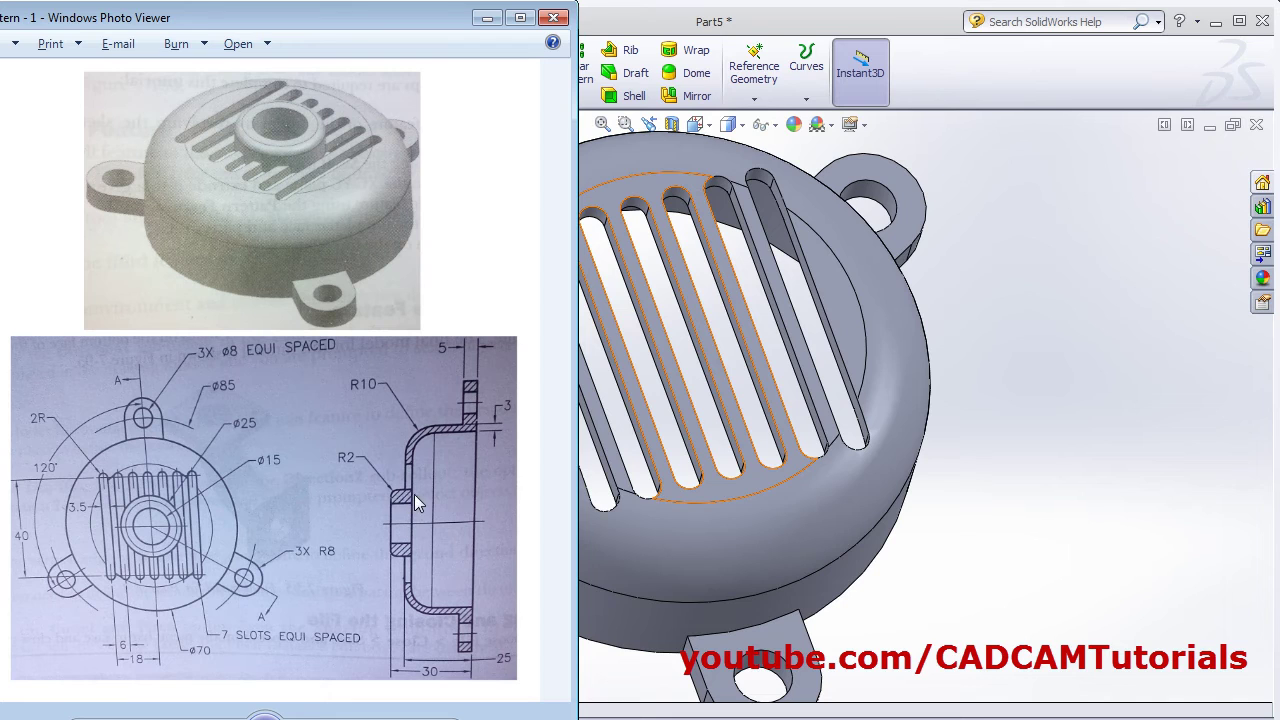
key(alt+Tab)
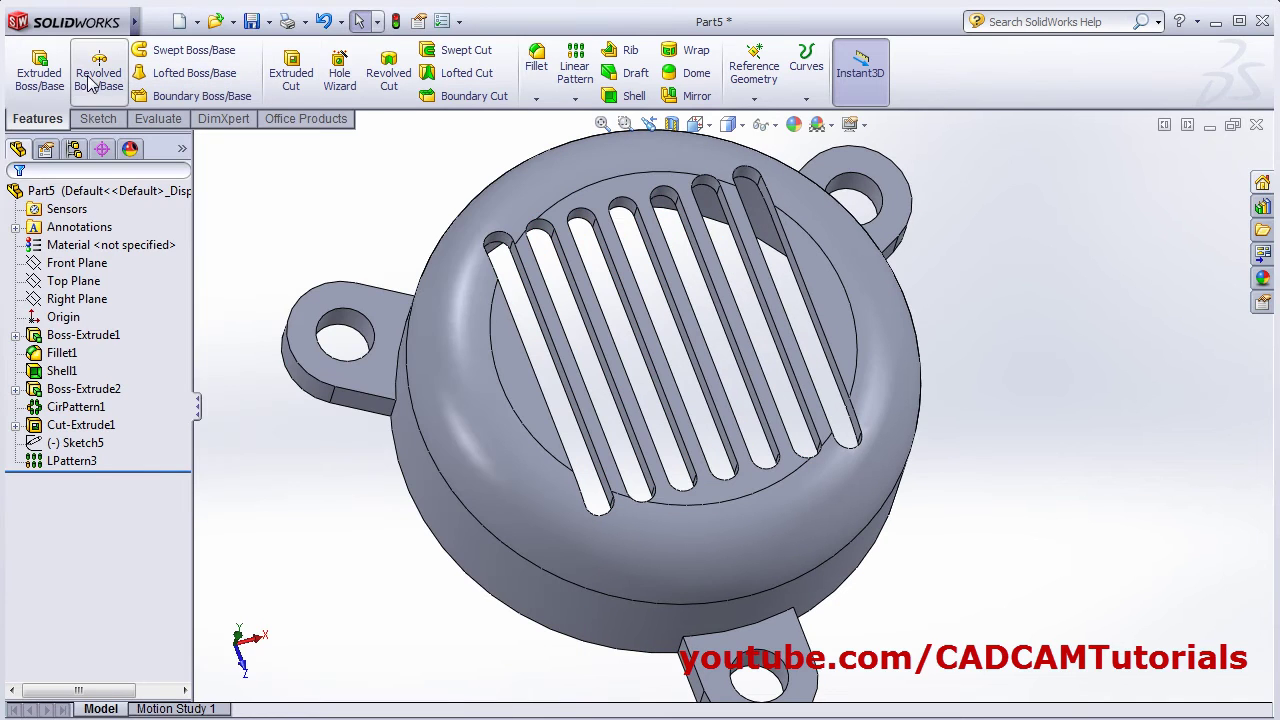
click(42, 88)
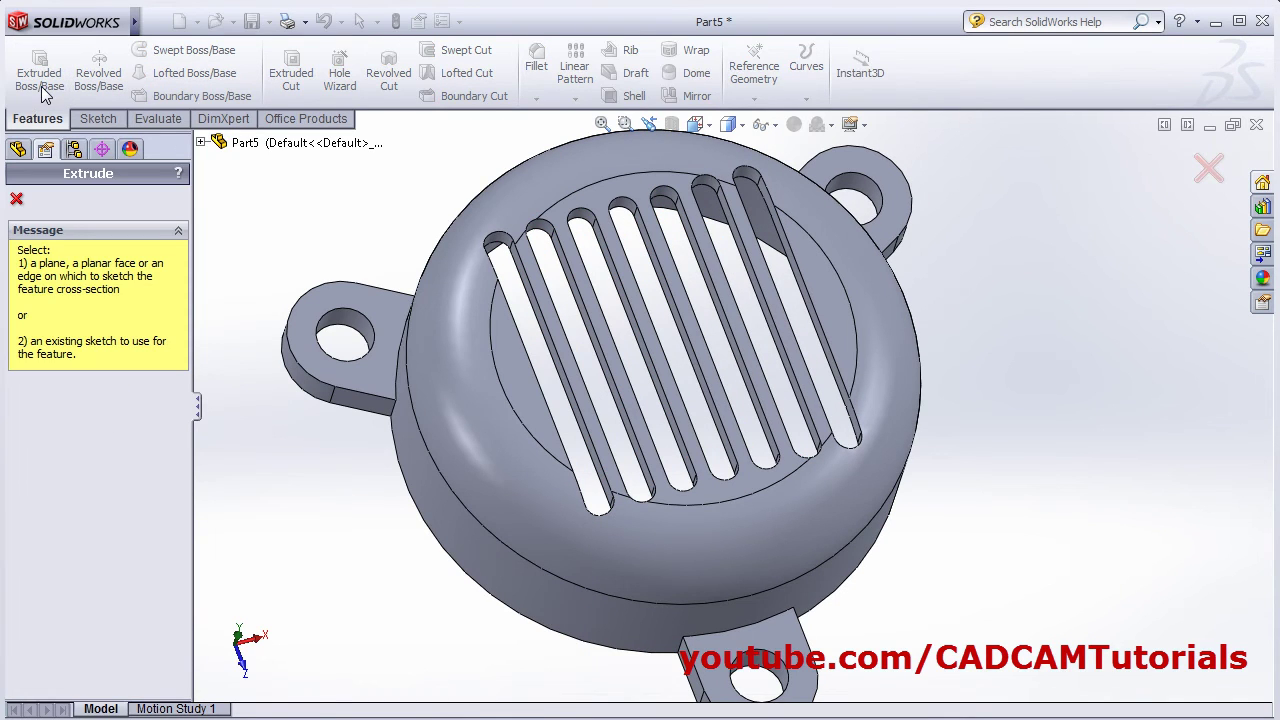
click(663, 368)
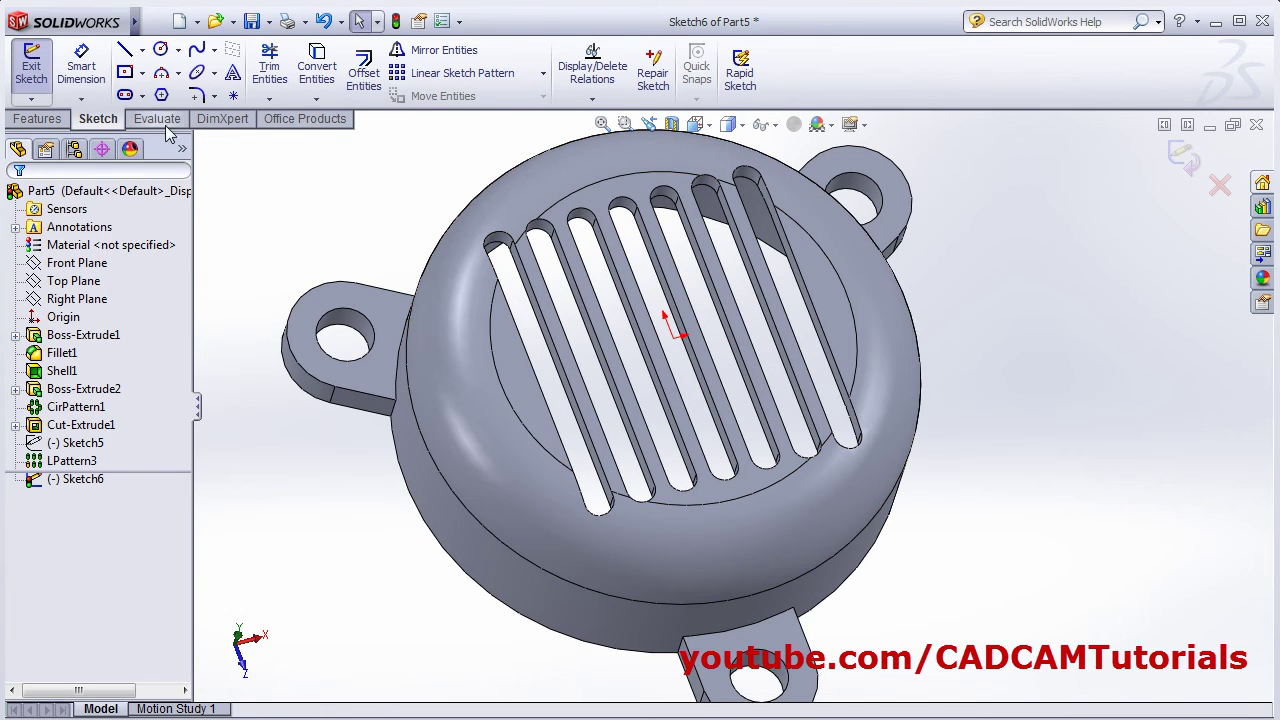
click(160, 49)
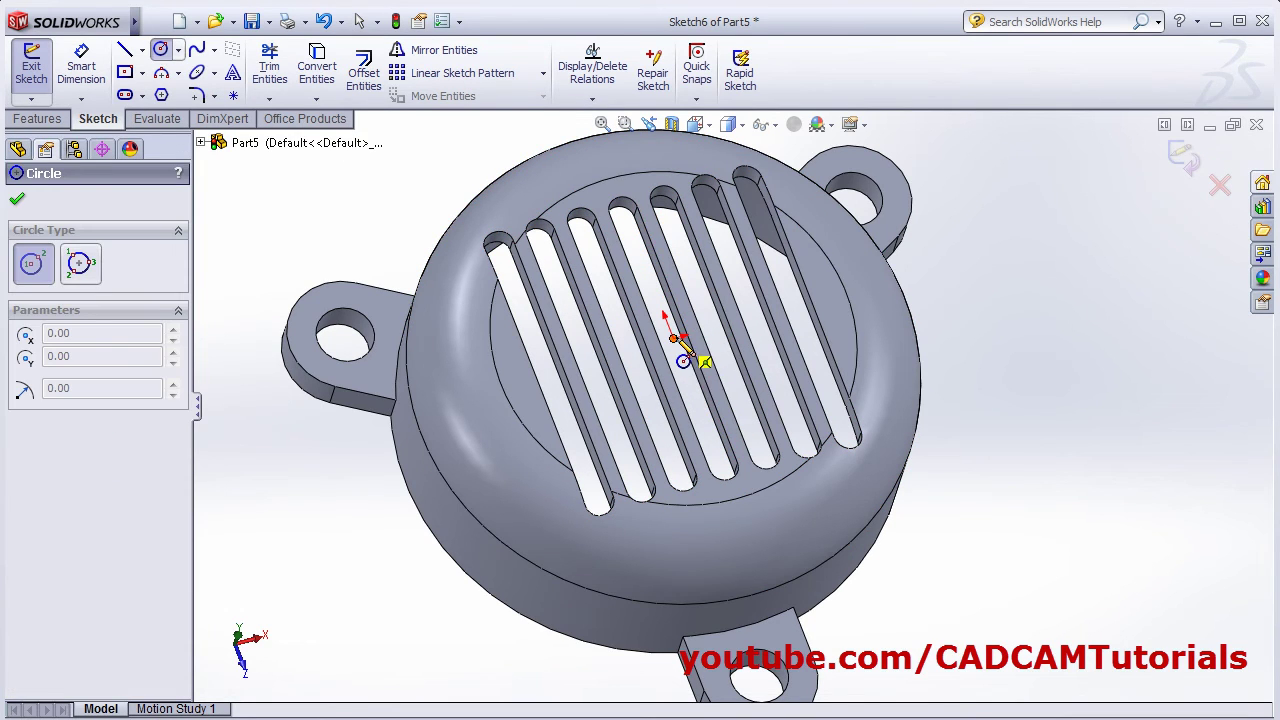
click(675, 342)
click(755, 410)
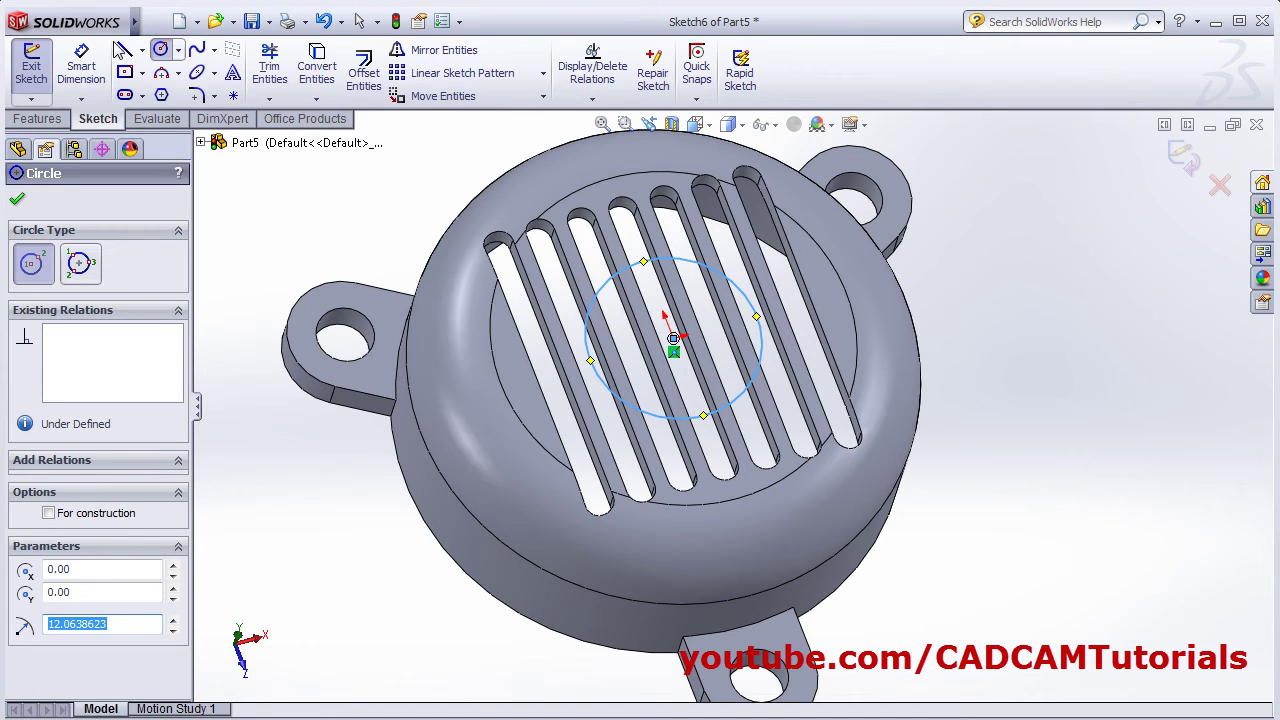
Step: Dimension the circle and set its diameter to 25 mm per the reference drawing
click(81, 66)
click(767, 355)
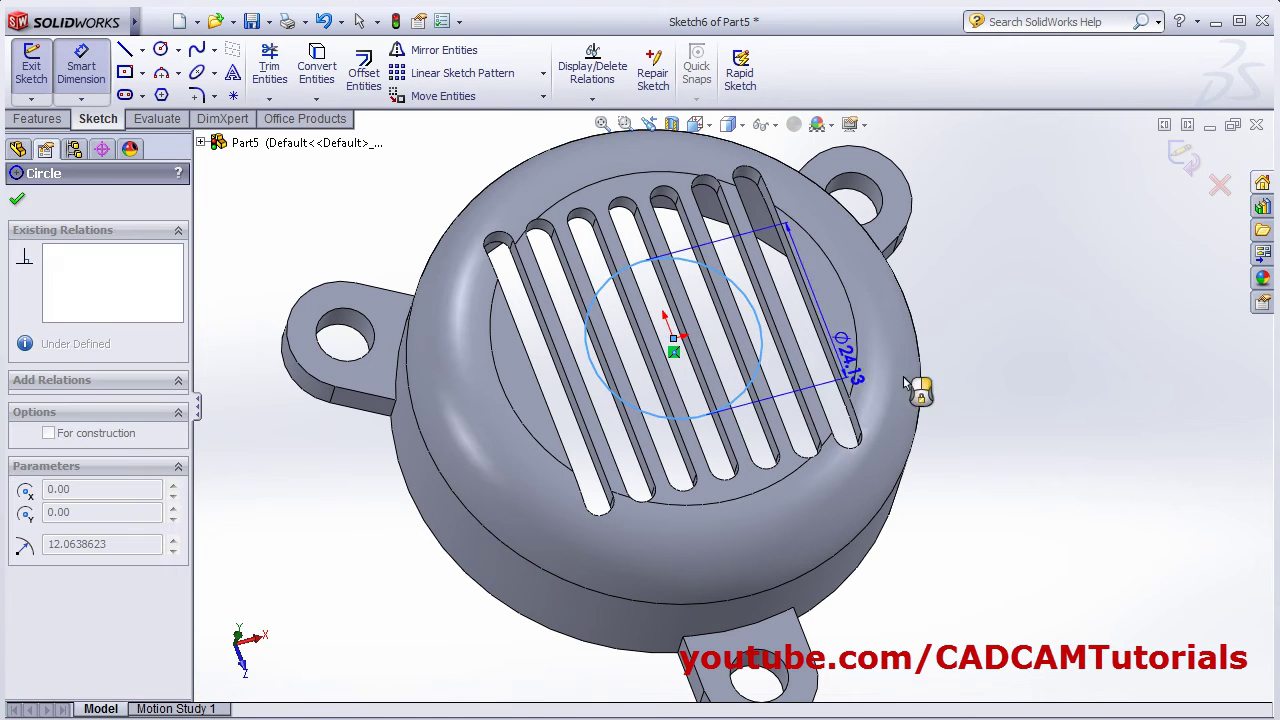
click(1014, 452)
key(alt+Tab)
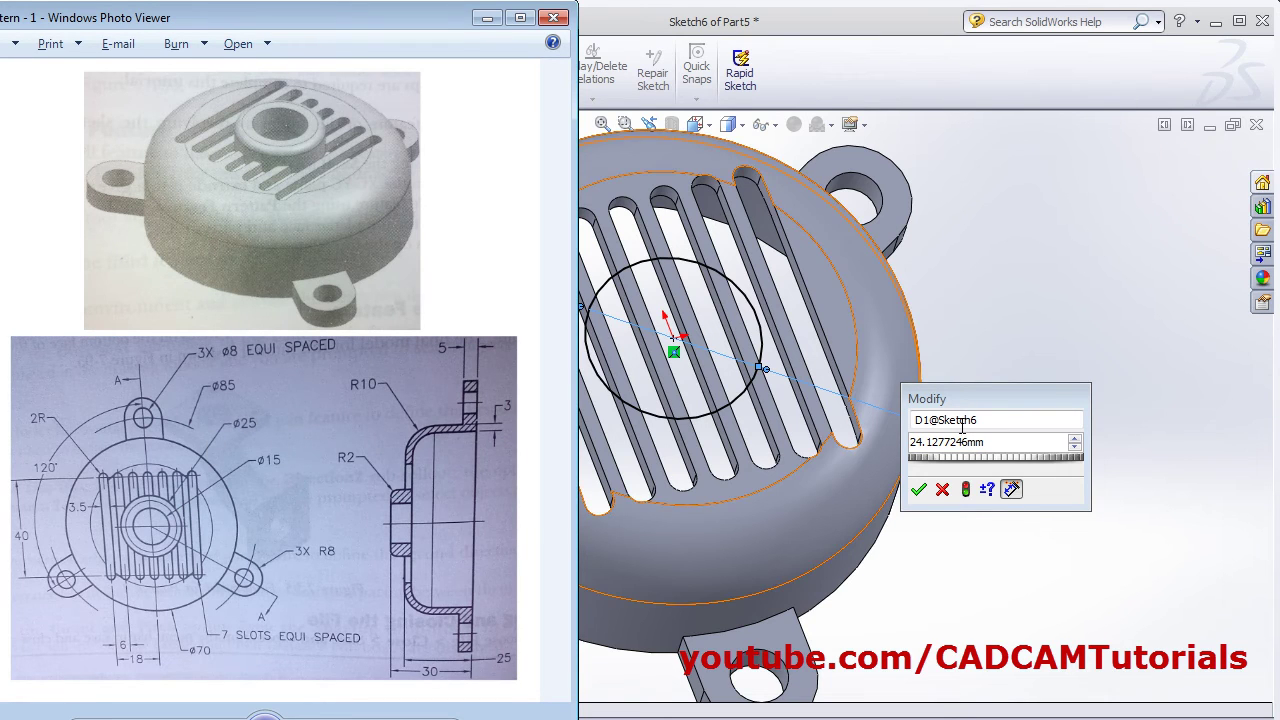
key(alt+Tab)
text(25)
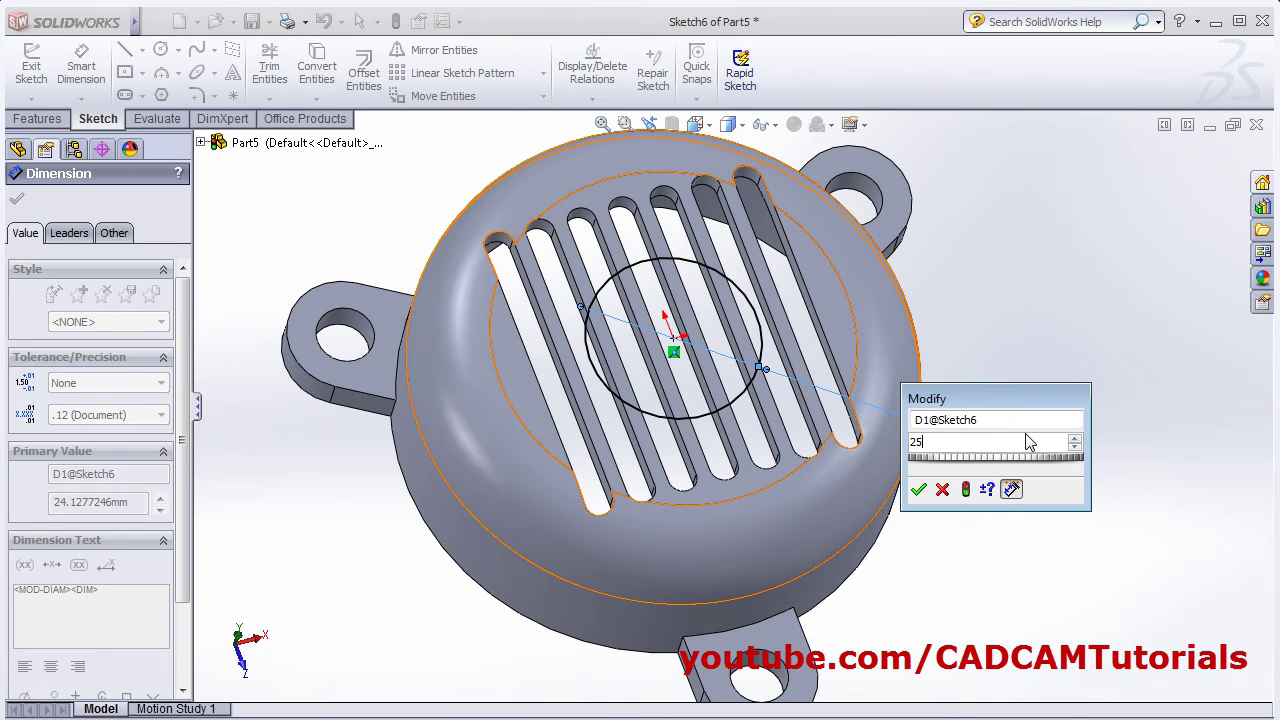
key(Return)
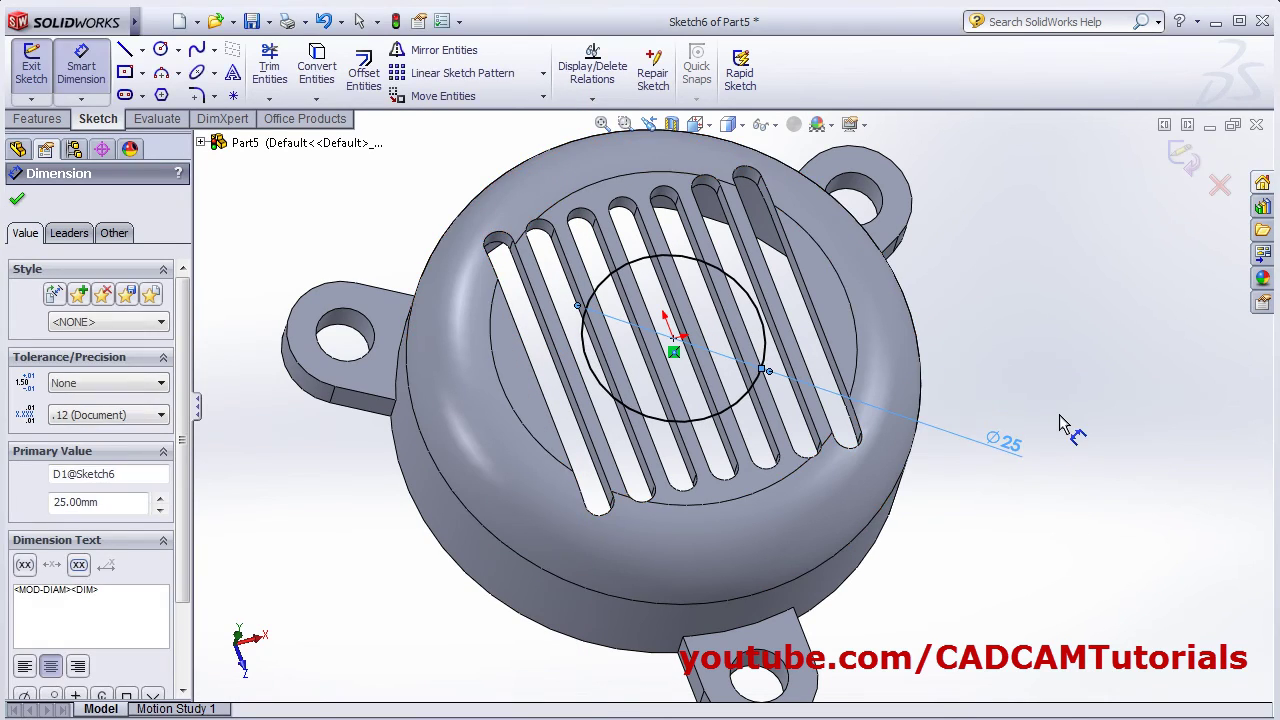
click(35, 118)
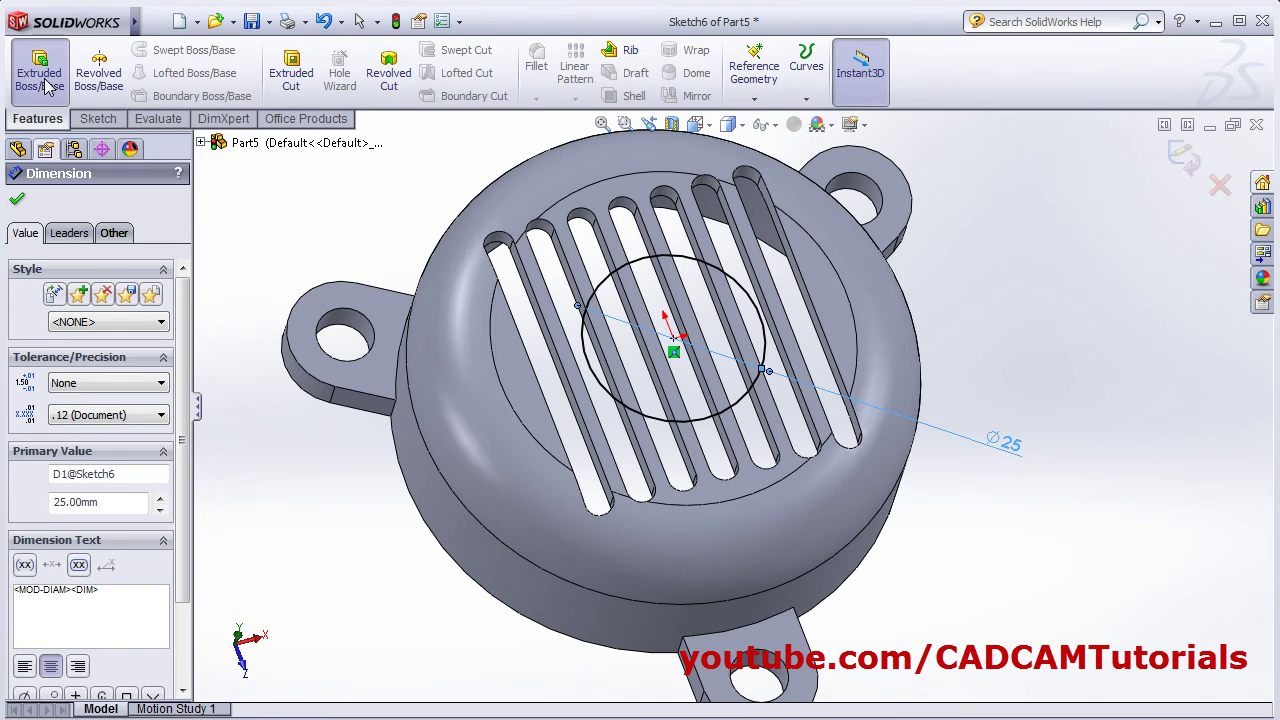
Step: Consult the reference drawing and set the 25 mm circle's boss extrusion to blind depths of 5 mm outward and 3 mm in the second direction
click(39, 72)
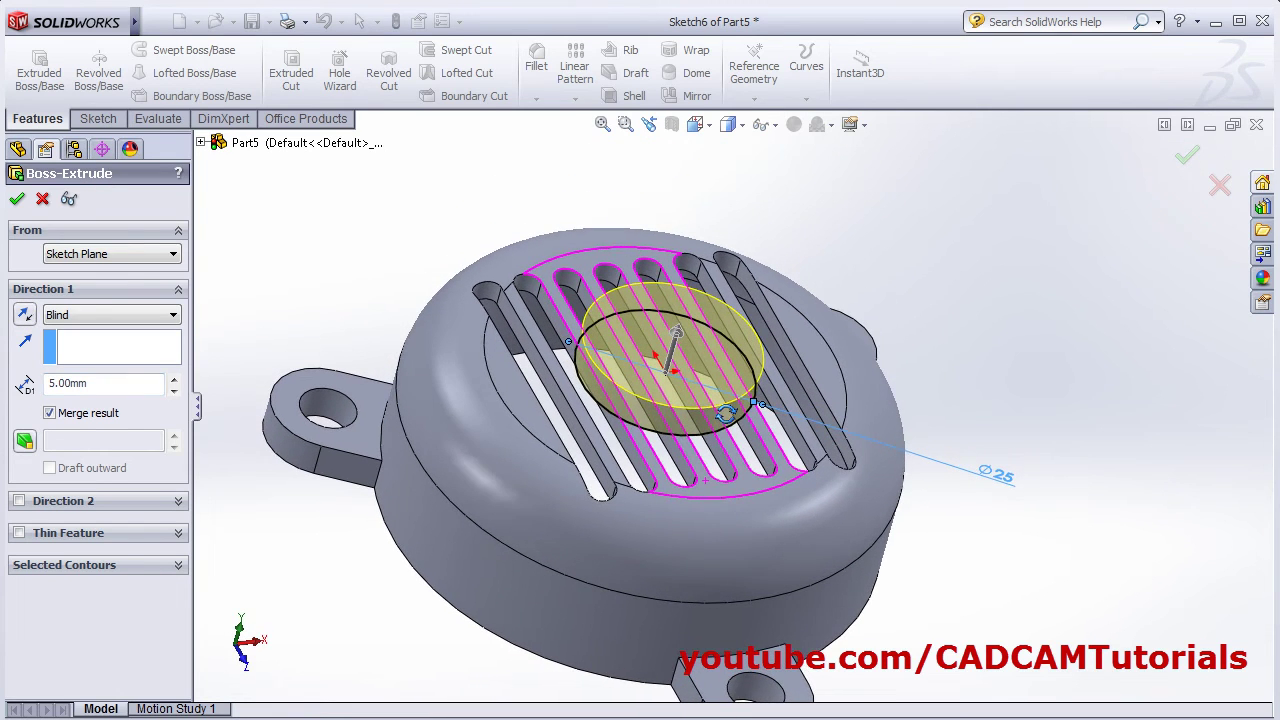
key(alt+Tab)
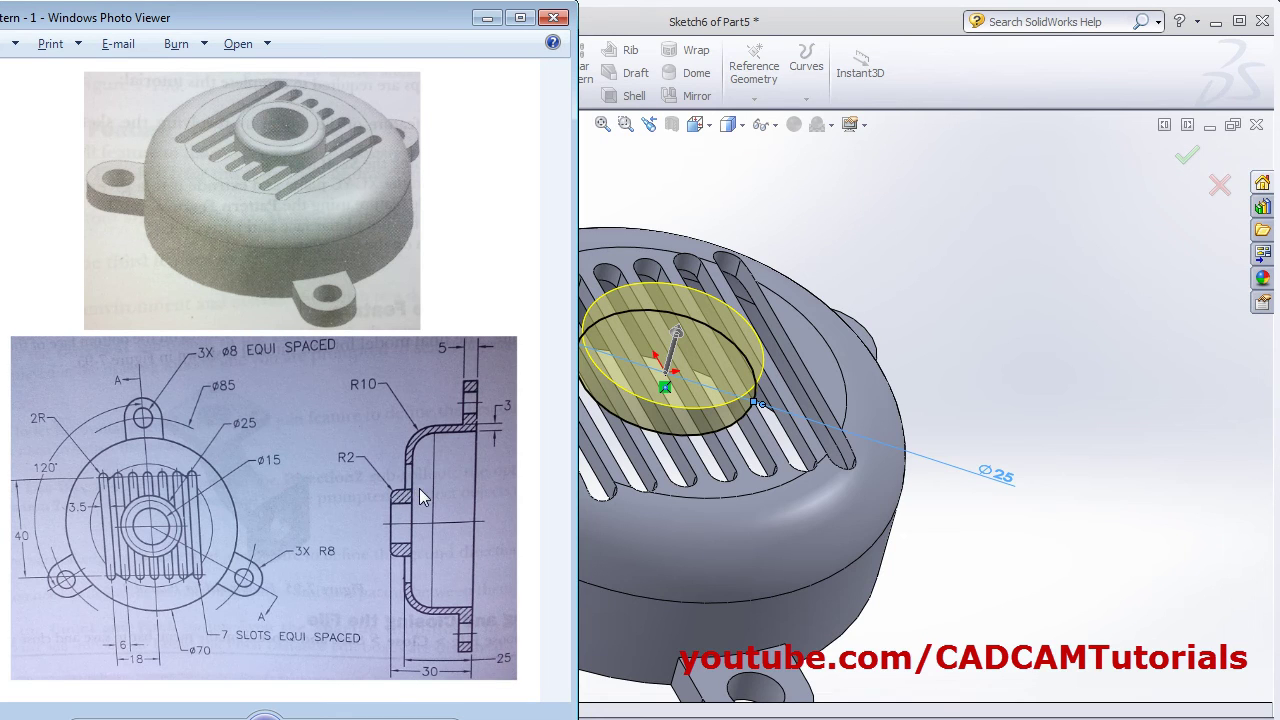
key(alt+Tab)
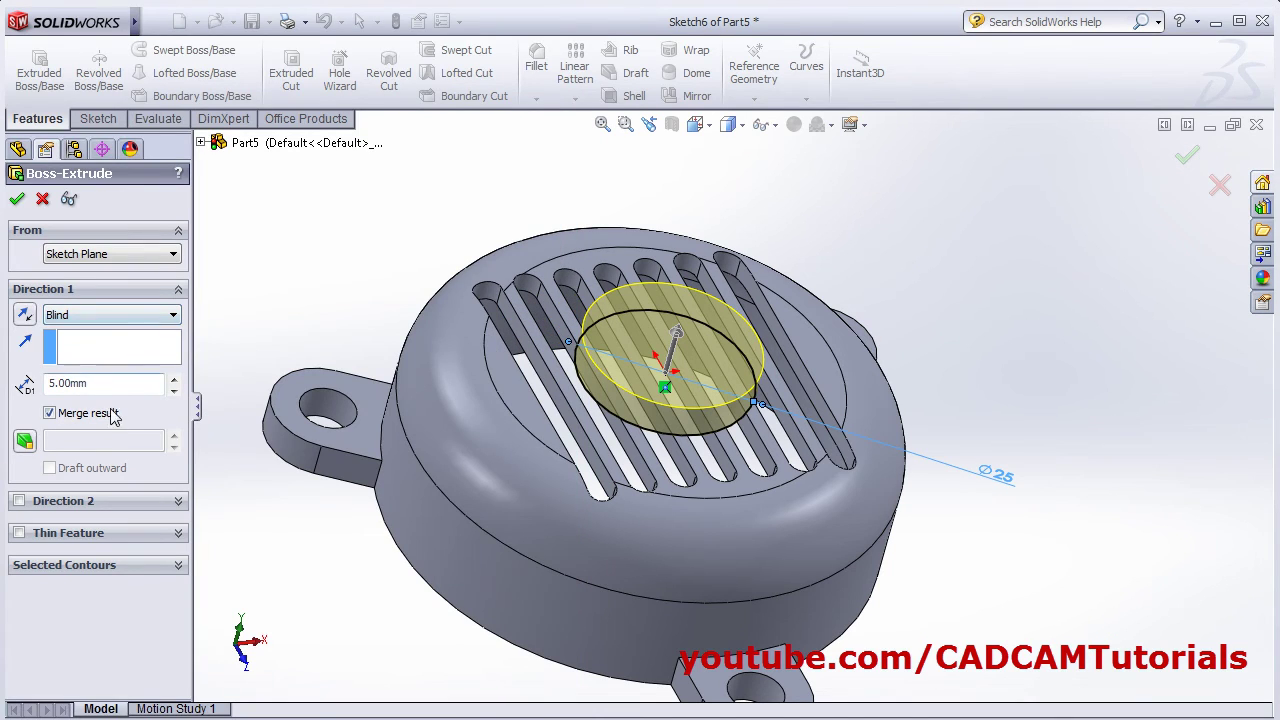
double_click(64, 380)
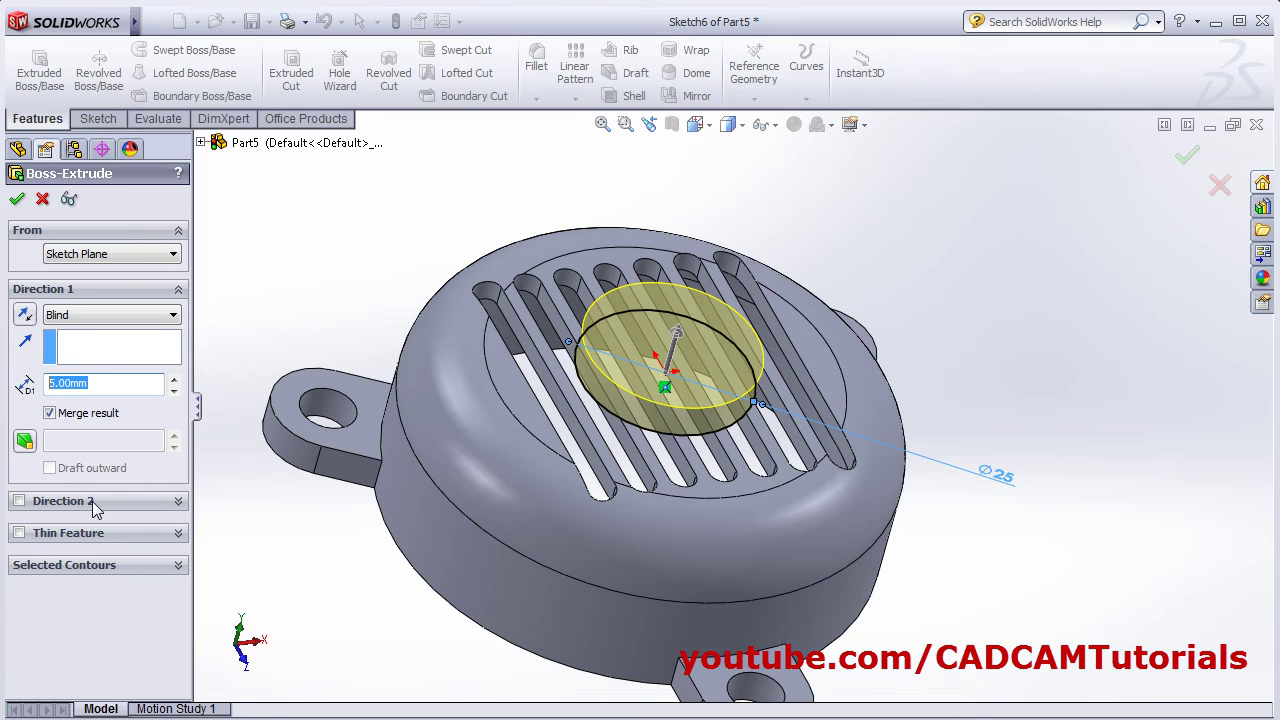
click(19, 501)
click(82, 556)
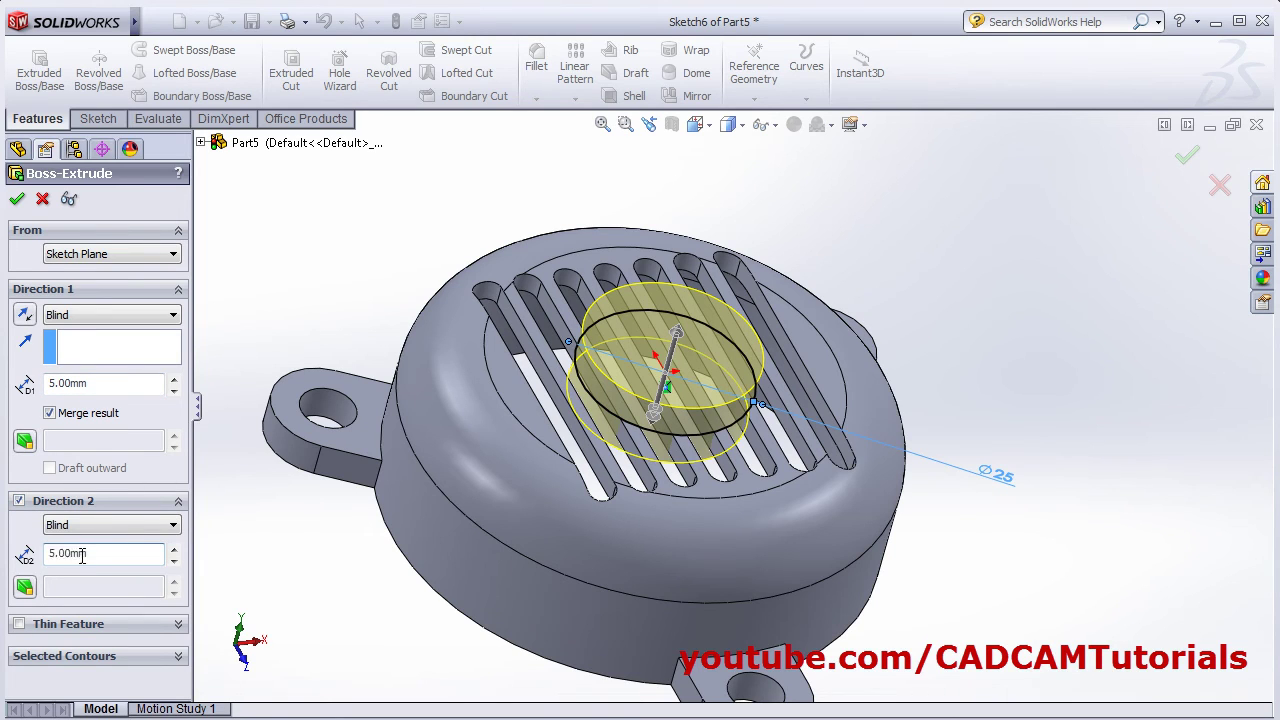
text(3)
key(Return)
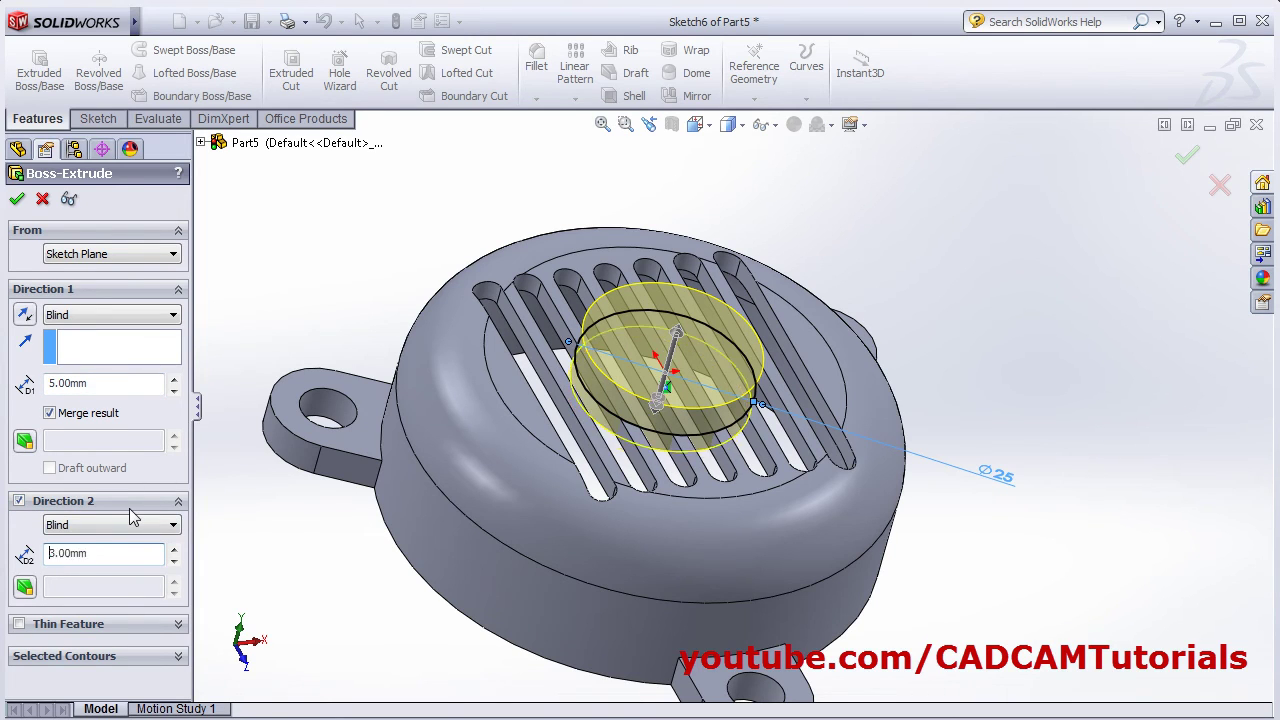
middle_drag(662, 472, 680, 320)
middle_drag(498, 470, 560, 500)
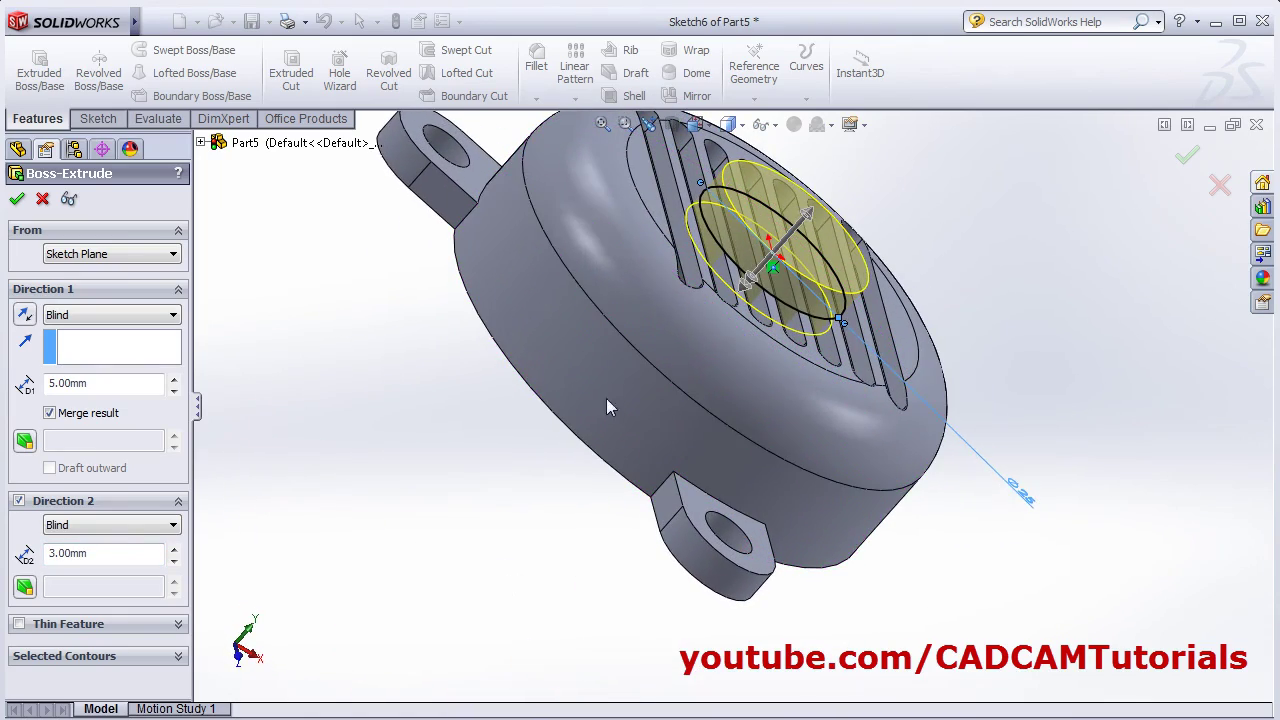
Step: Check the boss depths against the drawing's section view, inspect the preview in trimetric view and create the extrusion
key(alt+Tab)
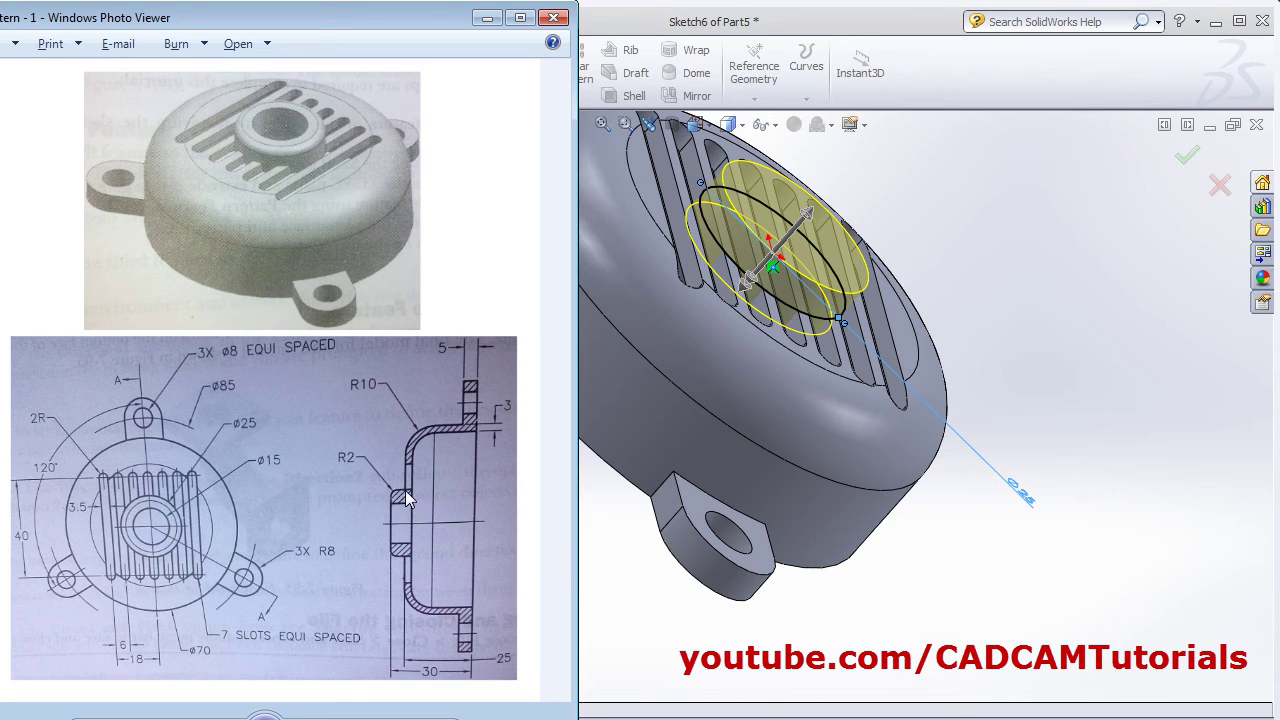
click(618, 572)
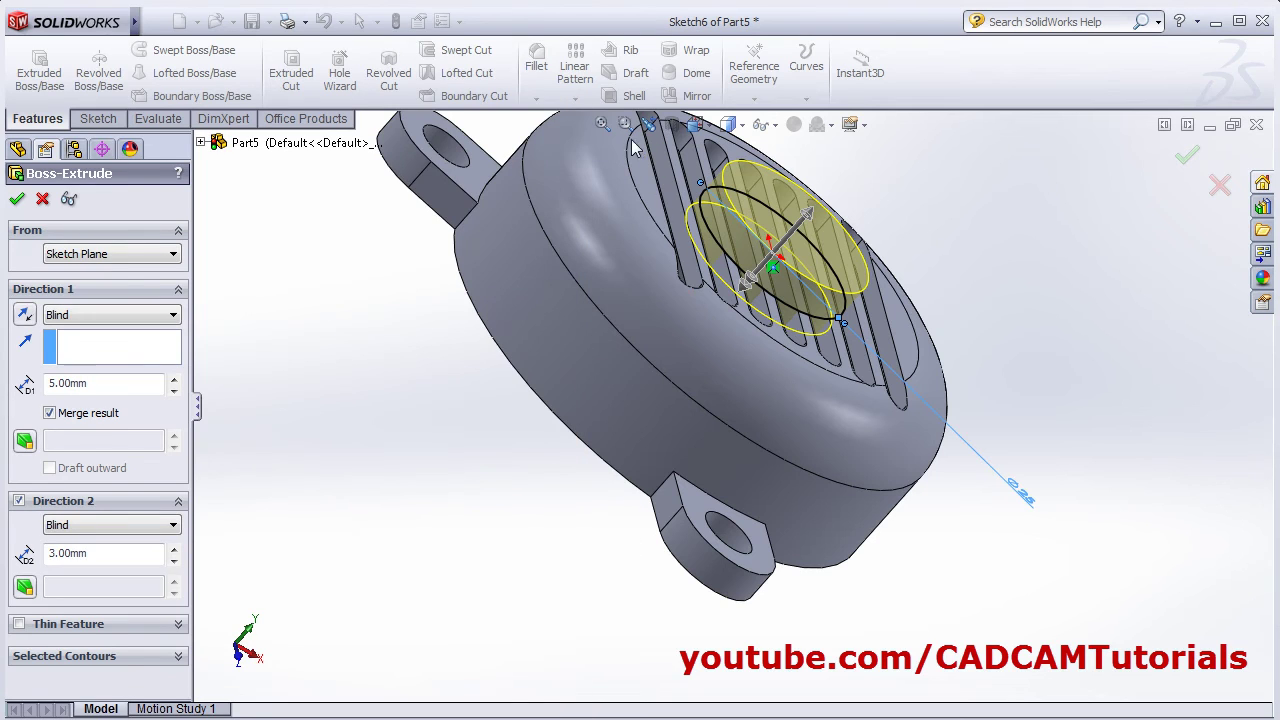
click(602, 124)
click(697, 124)
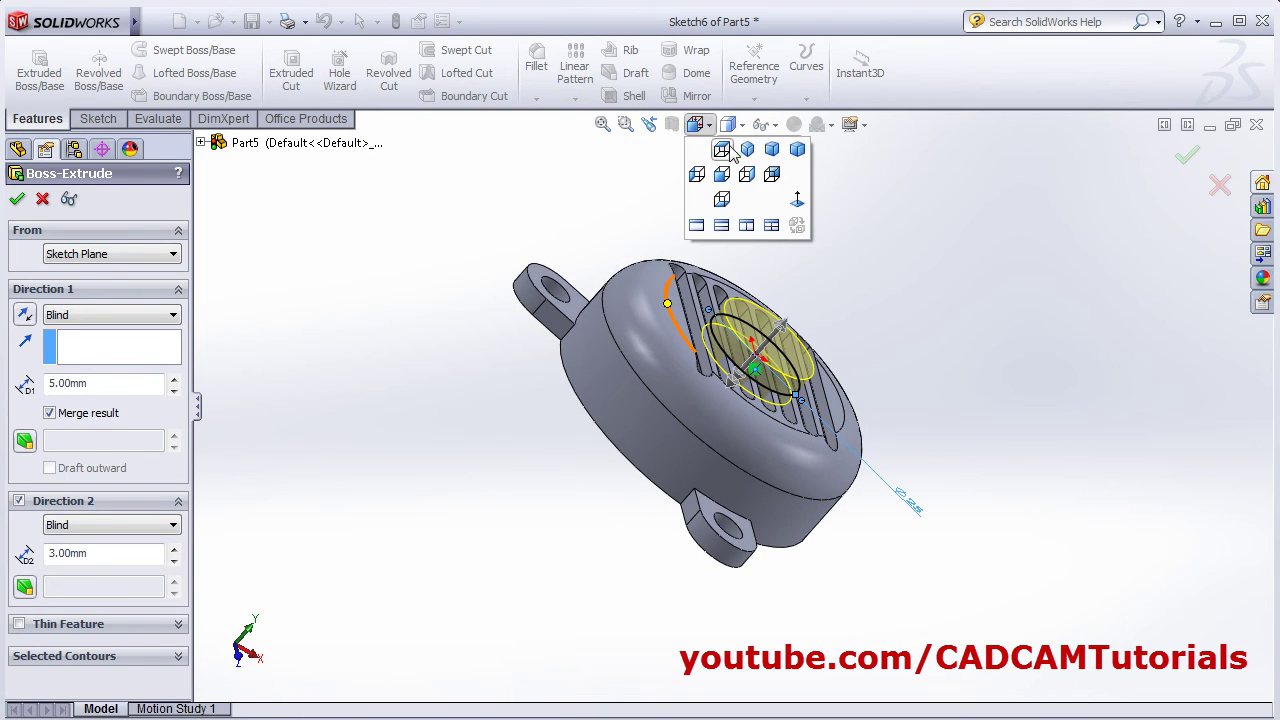
click(724, 150)
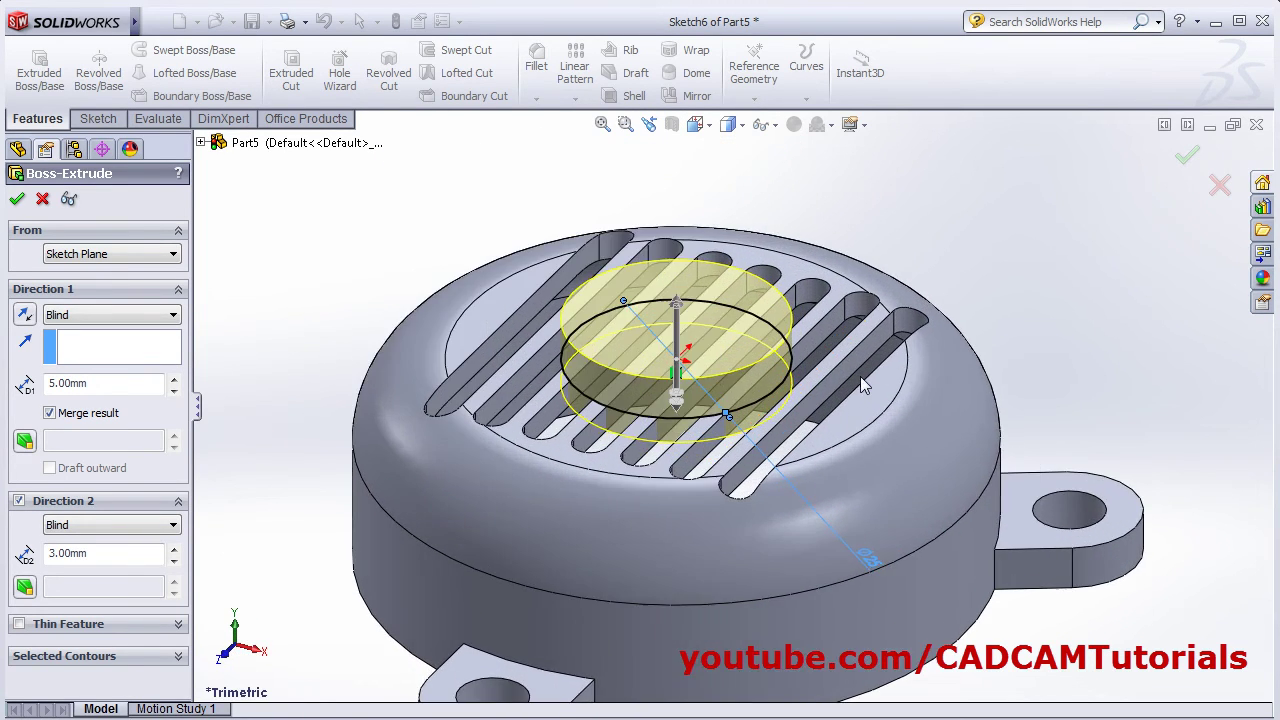
click(1187, 156)
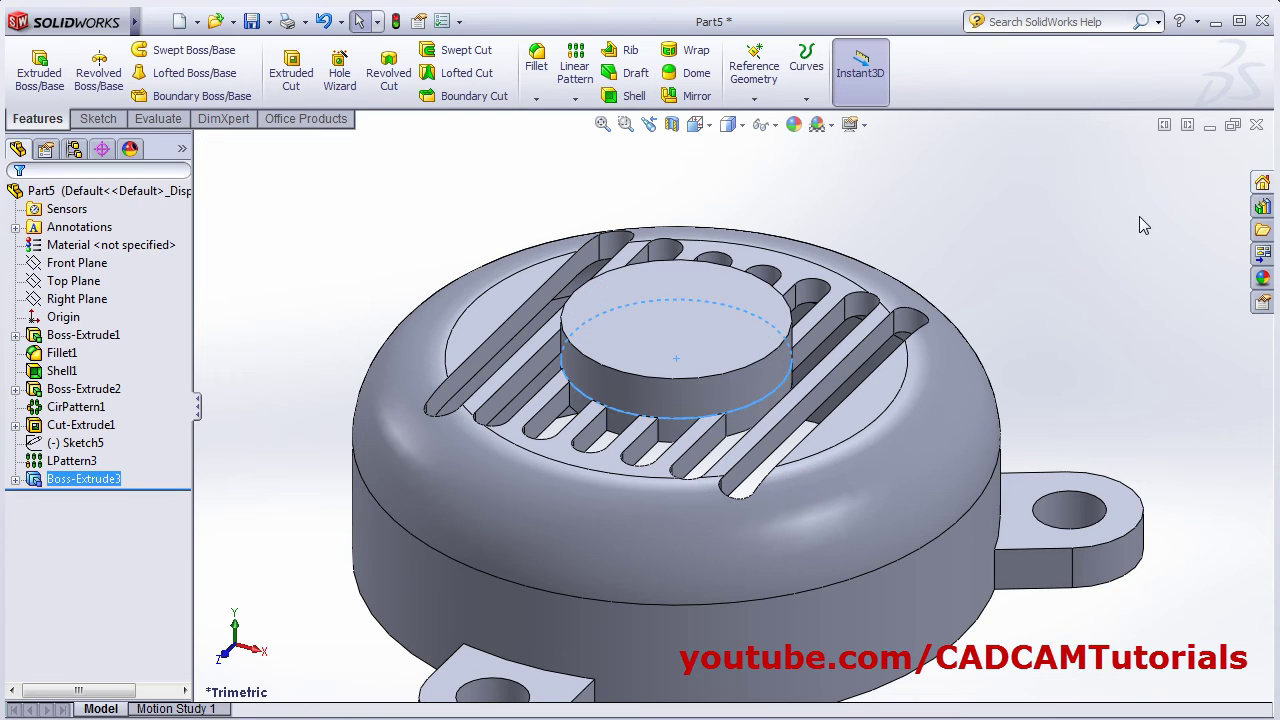
Step: Check the boss's edge radius in the reference drawing and fillet its top circular edge with a 2 mm radius
middle_drag(1050, 318, 500, 335)
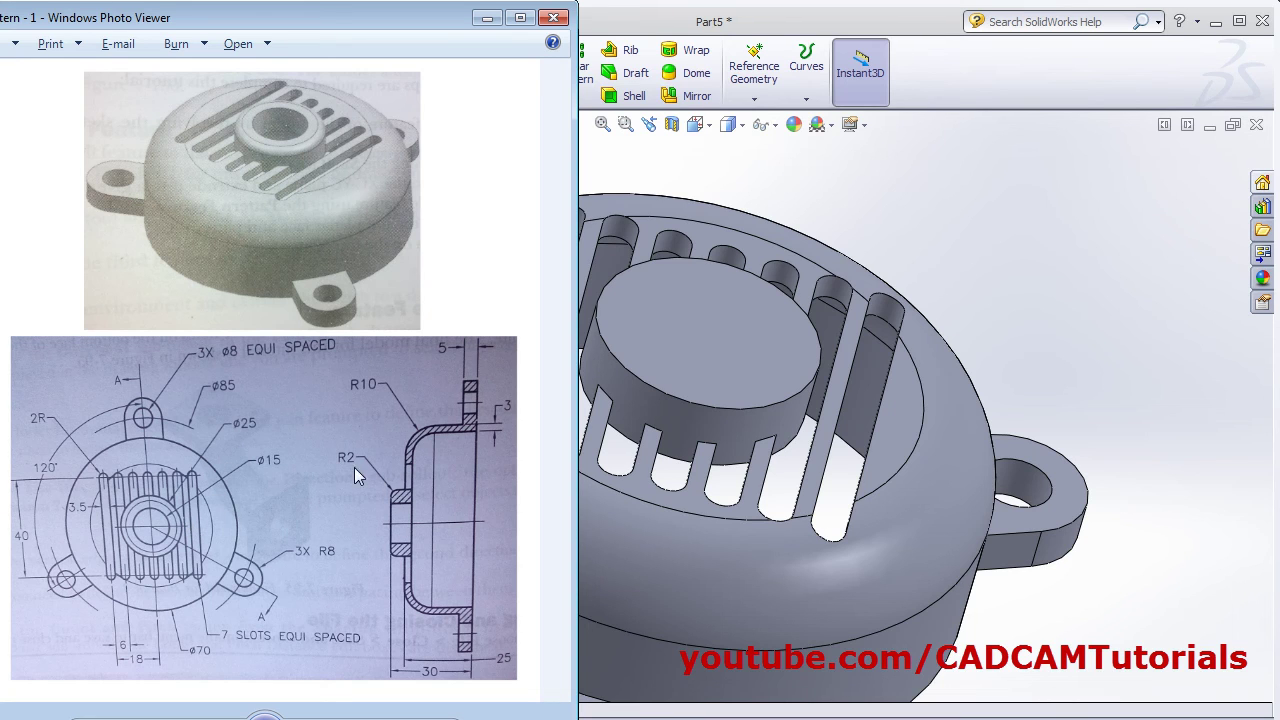
click(1046, 199)
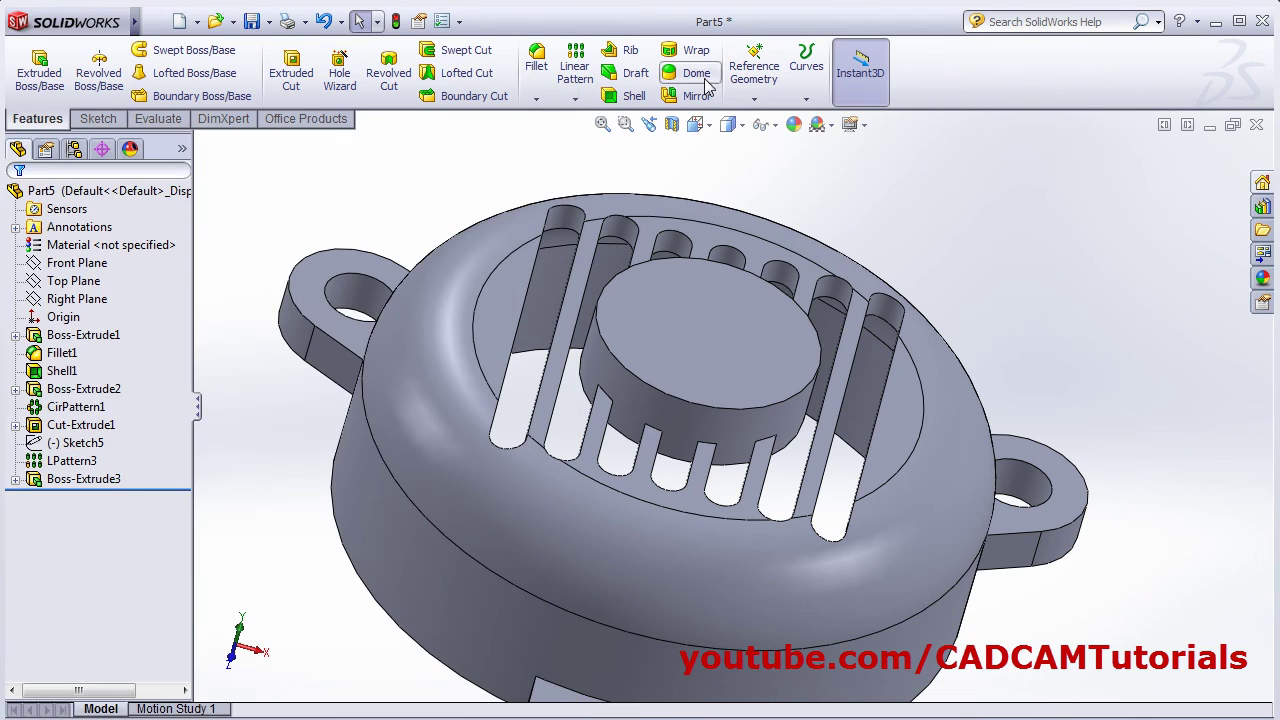
click(536, 58)
click(622, 278)
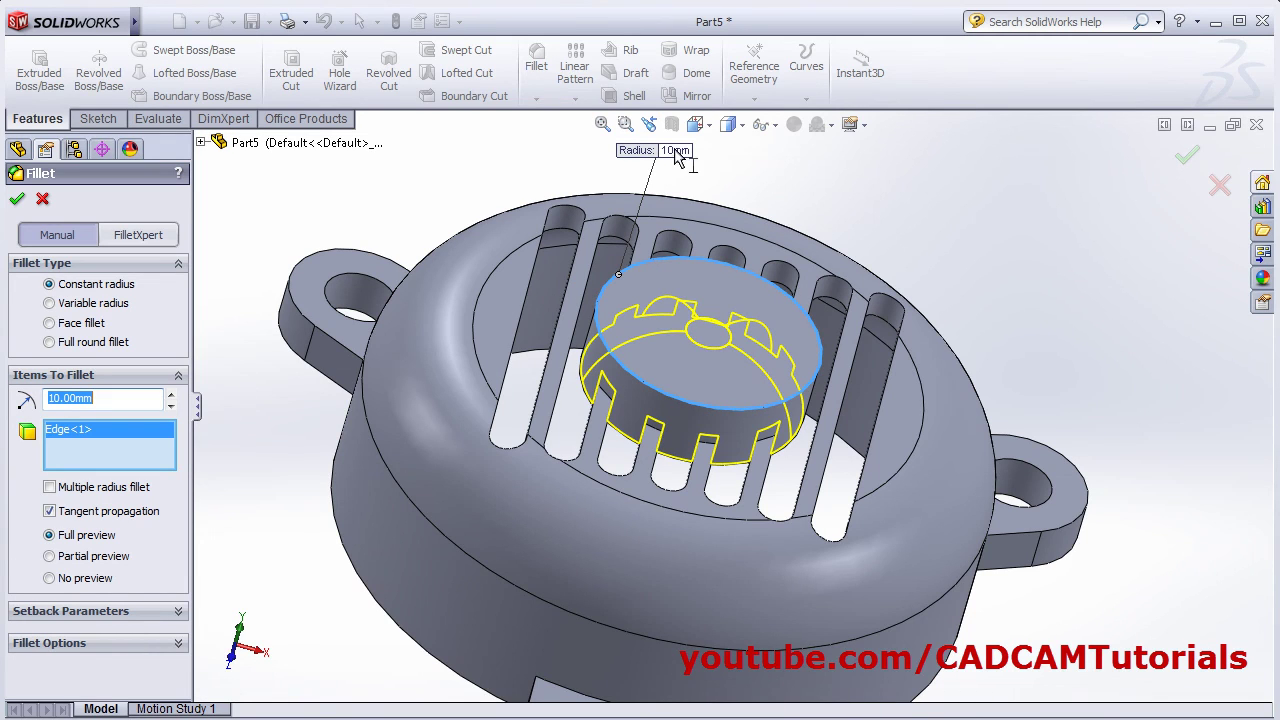
text(2)
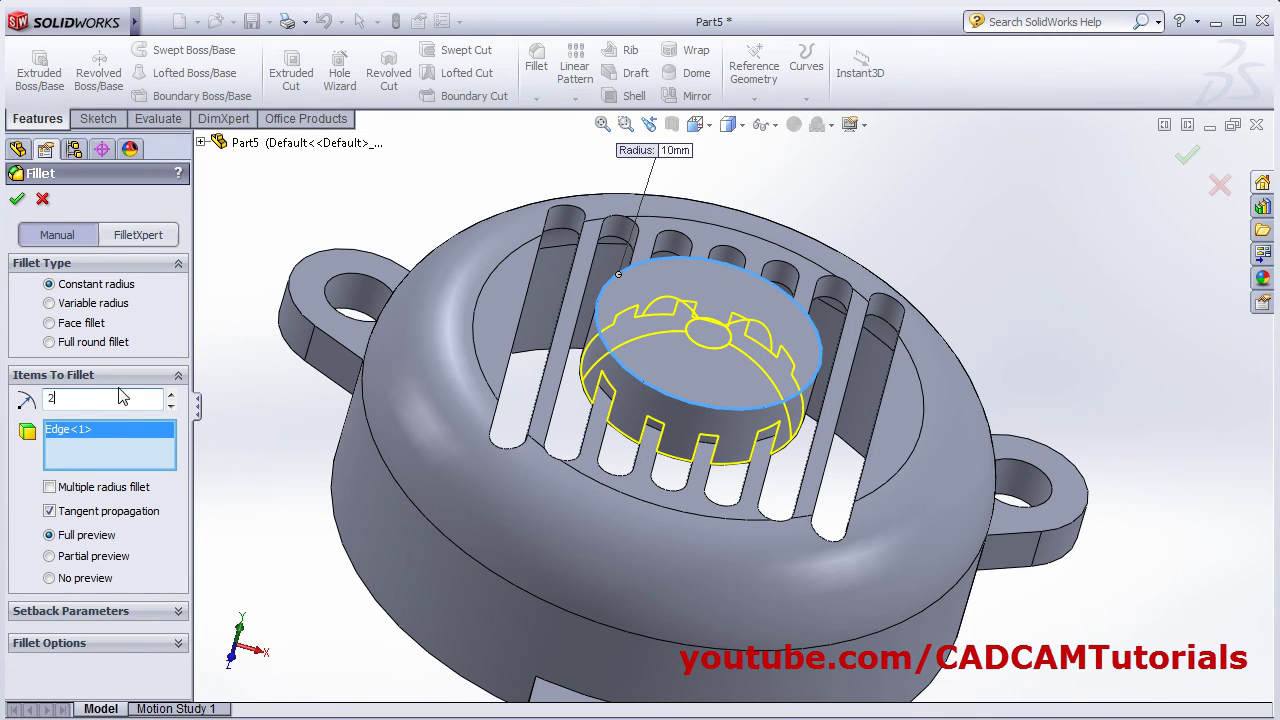
key(Return)
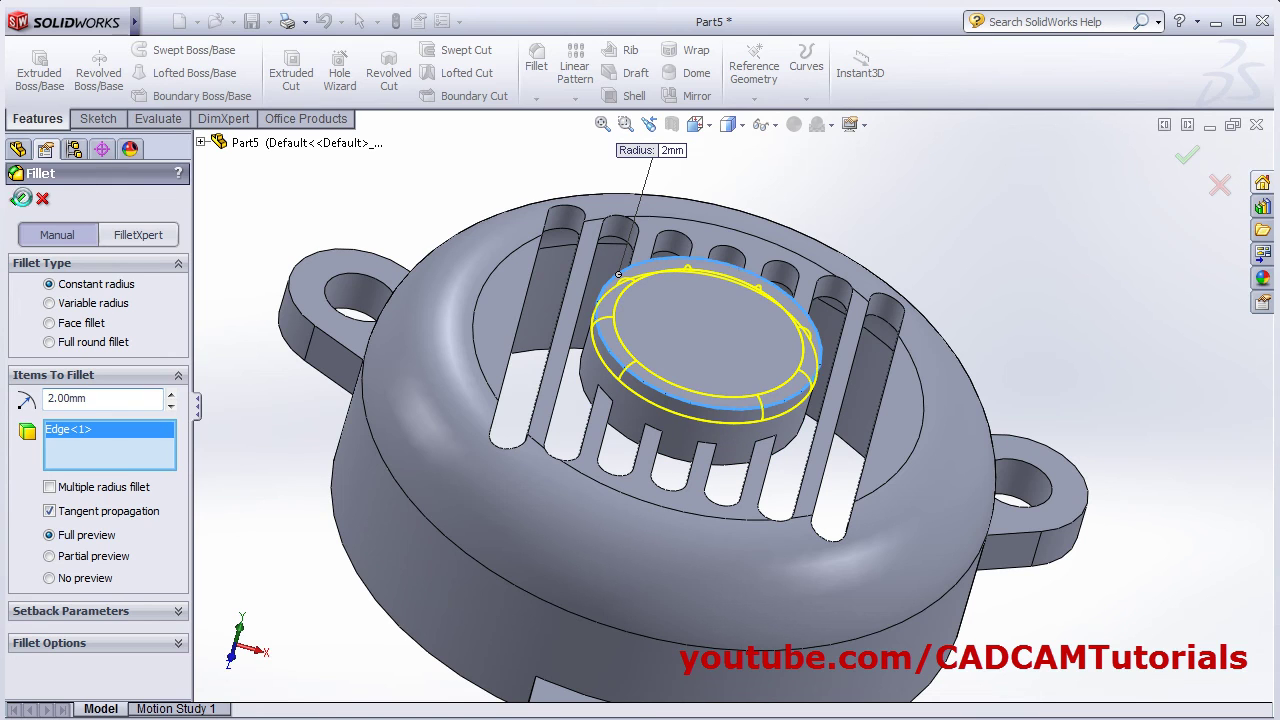
click(21, 197)
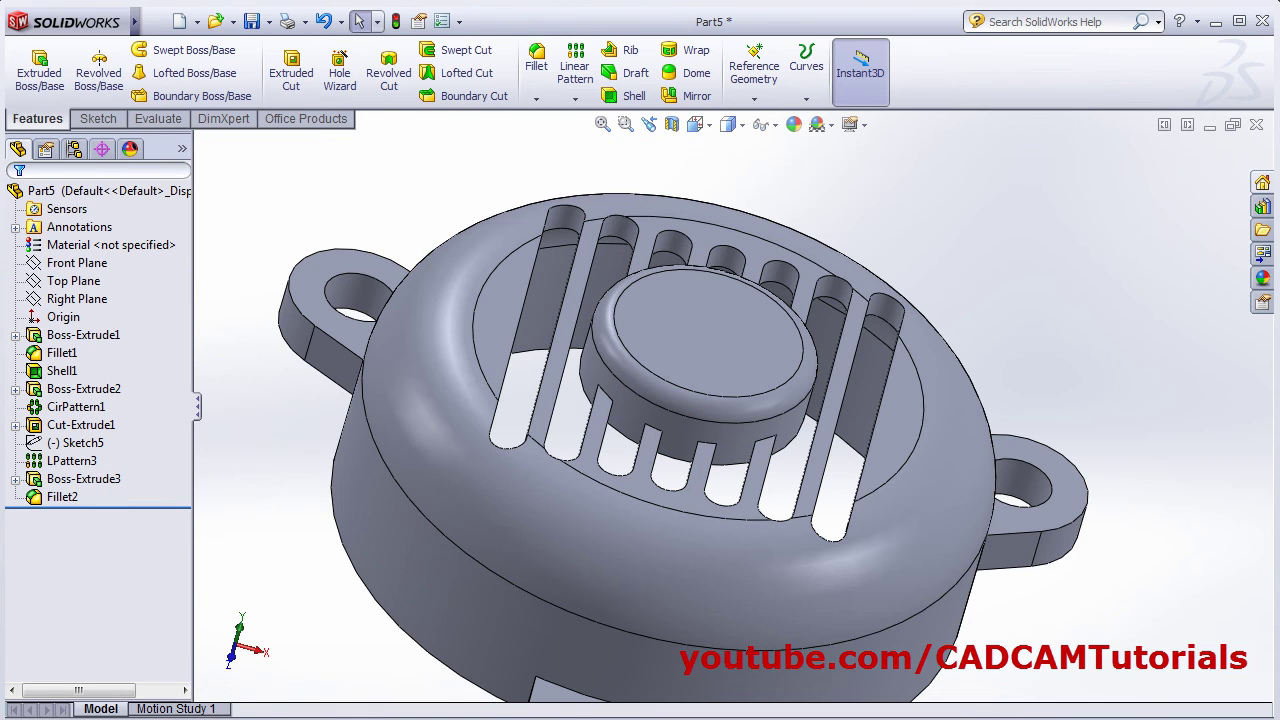
Step: Consult the drawing for the bore, then start an extruded cut on the boss's top face with an origin-centred circle about 10.6 mm across
key(alt+Tab)
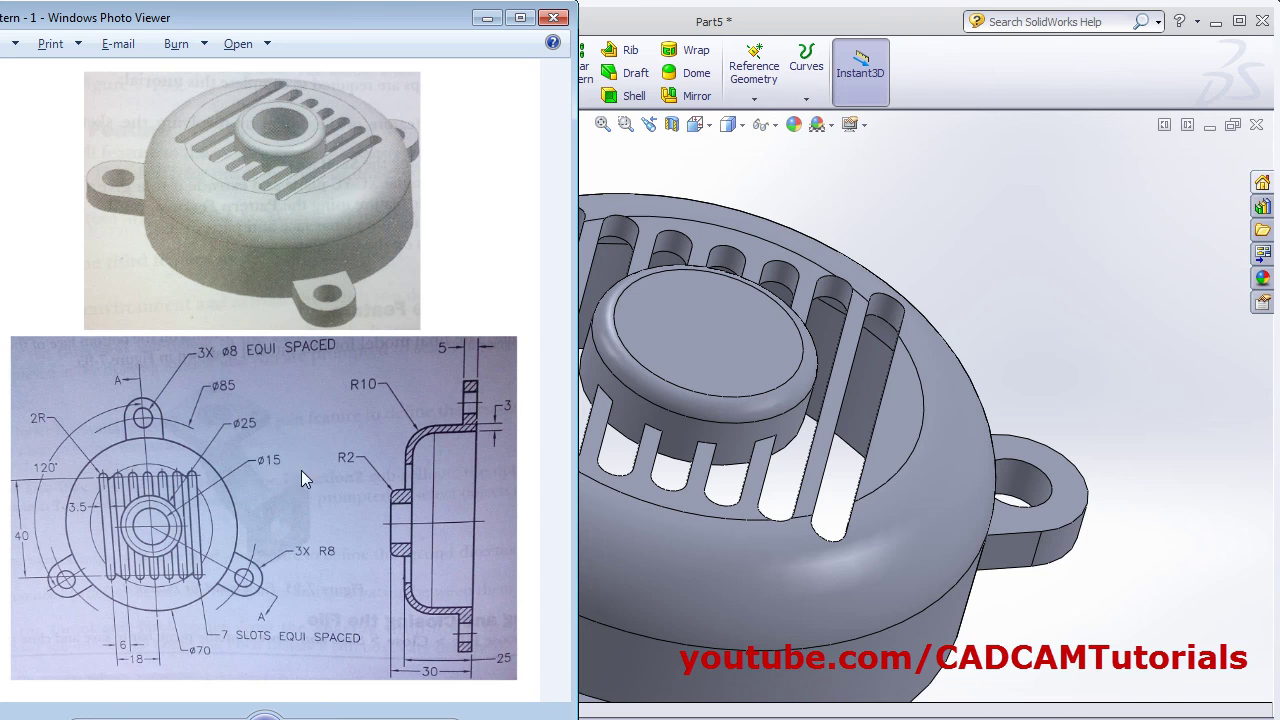
click(1063, 285)
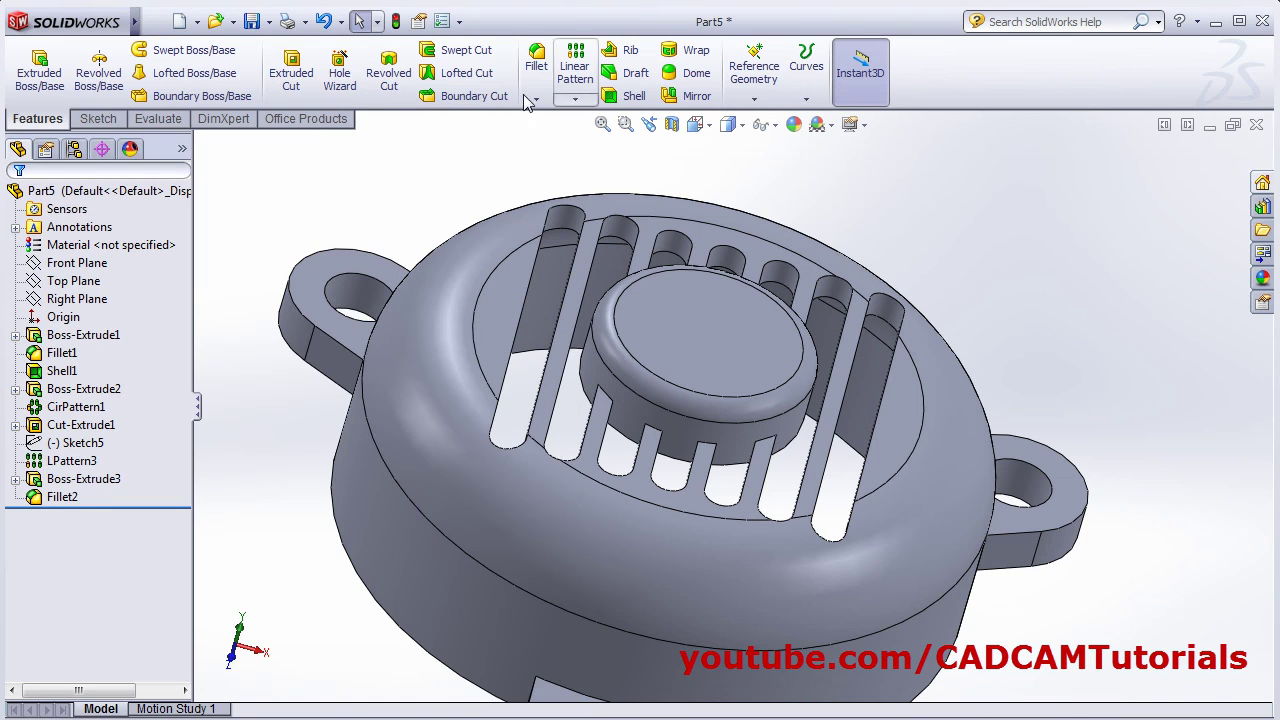
click(282, 82)
click(729, 380)
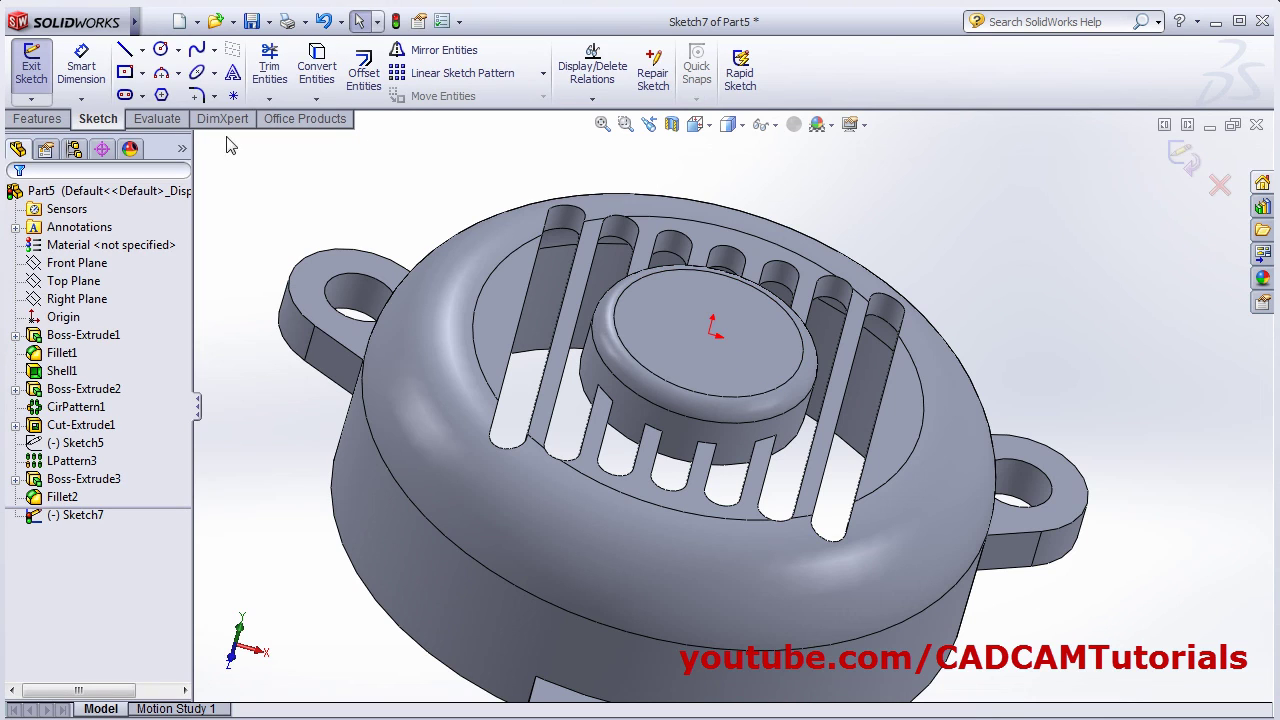
click(160, 49)
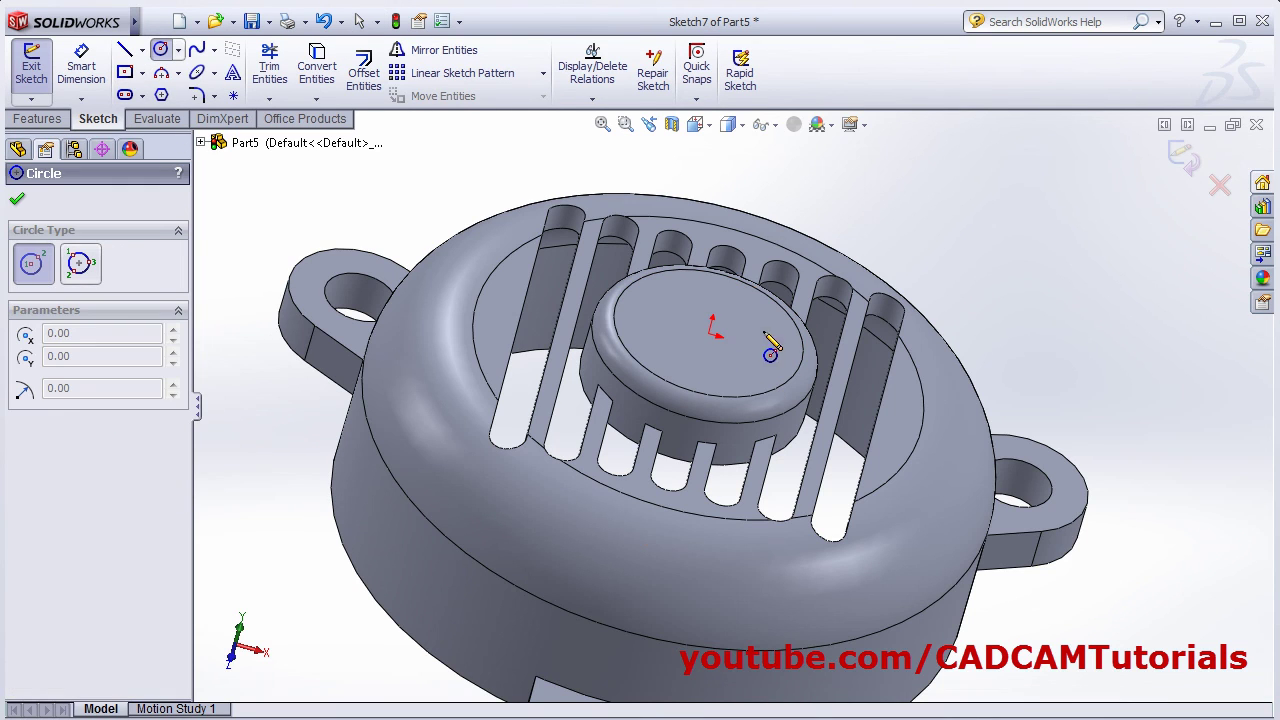
click(709, 334)
click(760, 365)
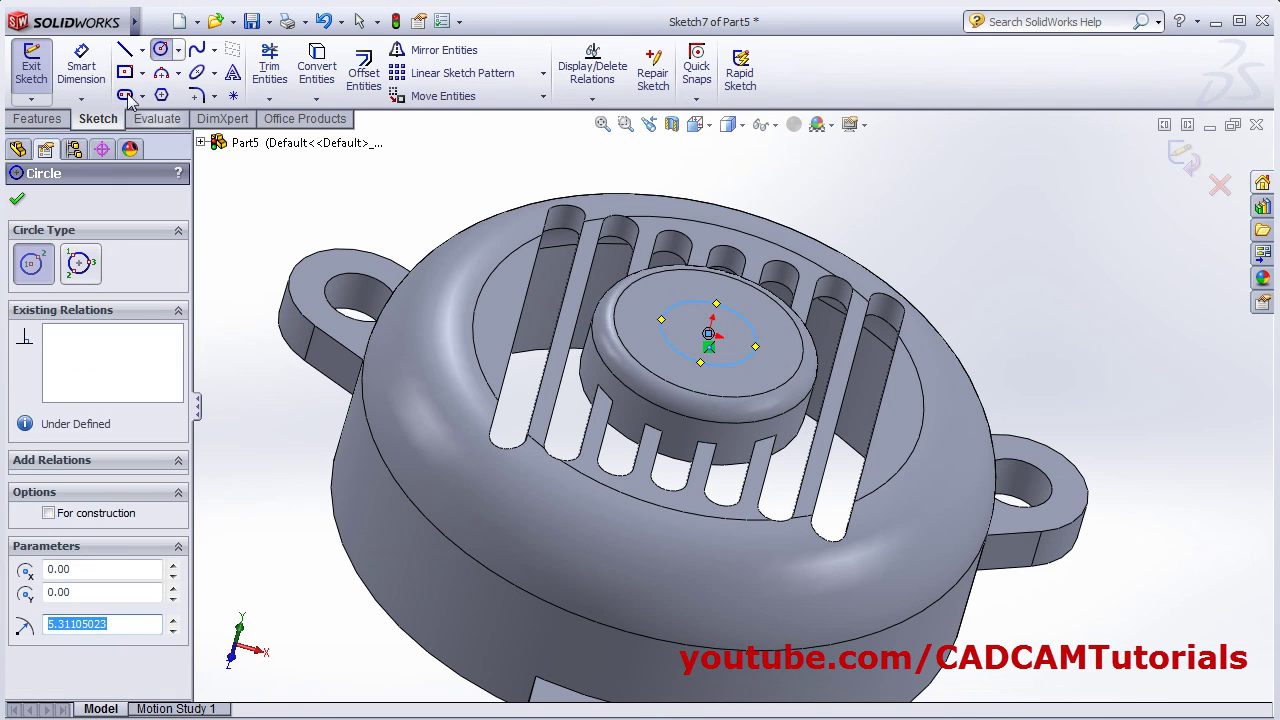
Step: Dimension the bore circle and set its diameter to 15 mm
click(81, 65)
click(749, 323)
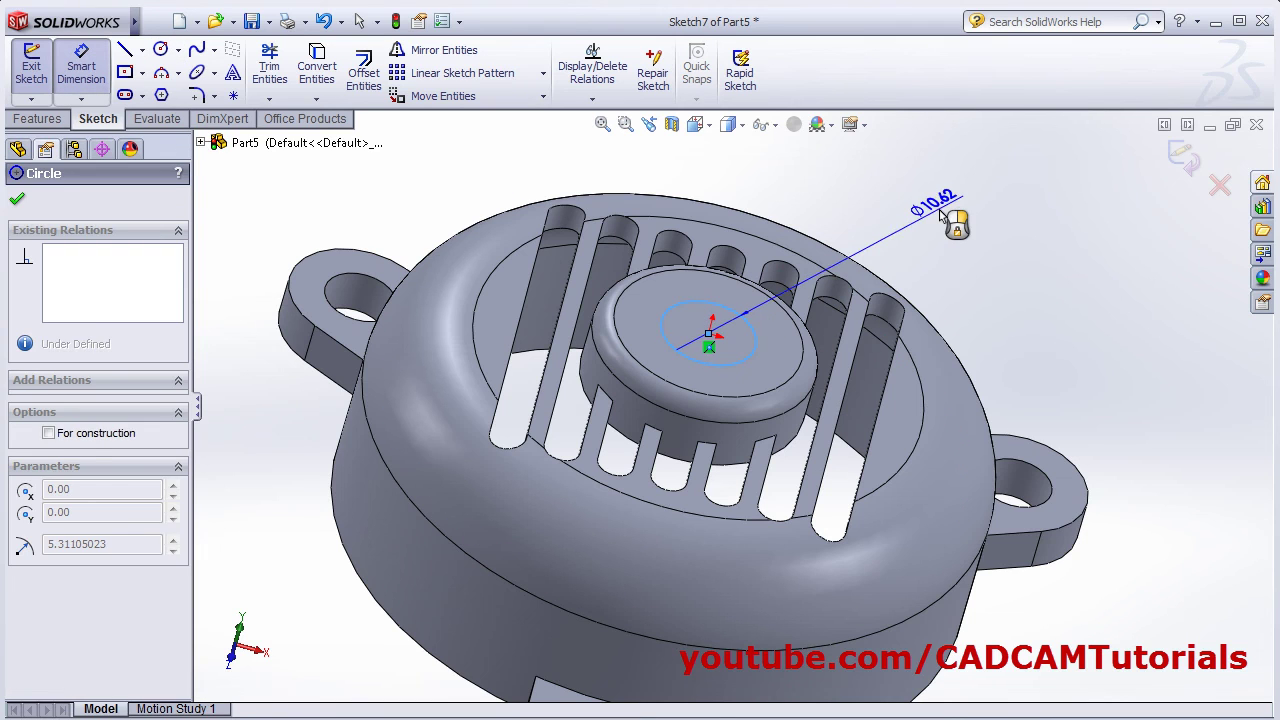
click(945, 218)
text(15)
key(Return)
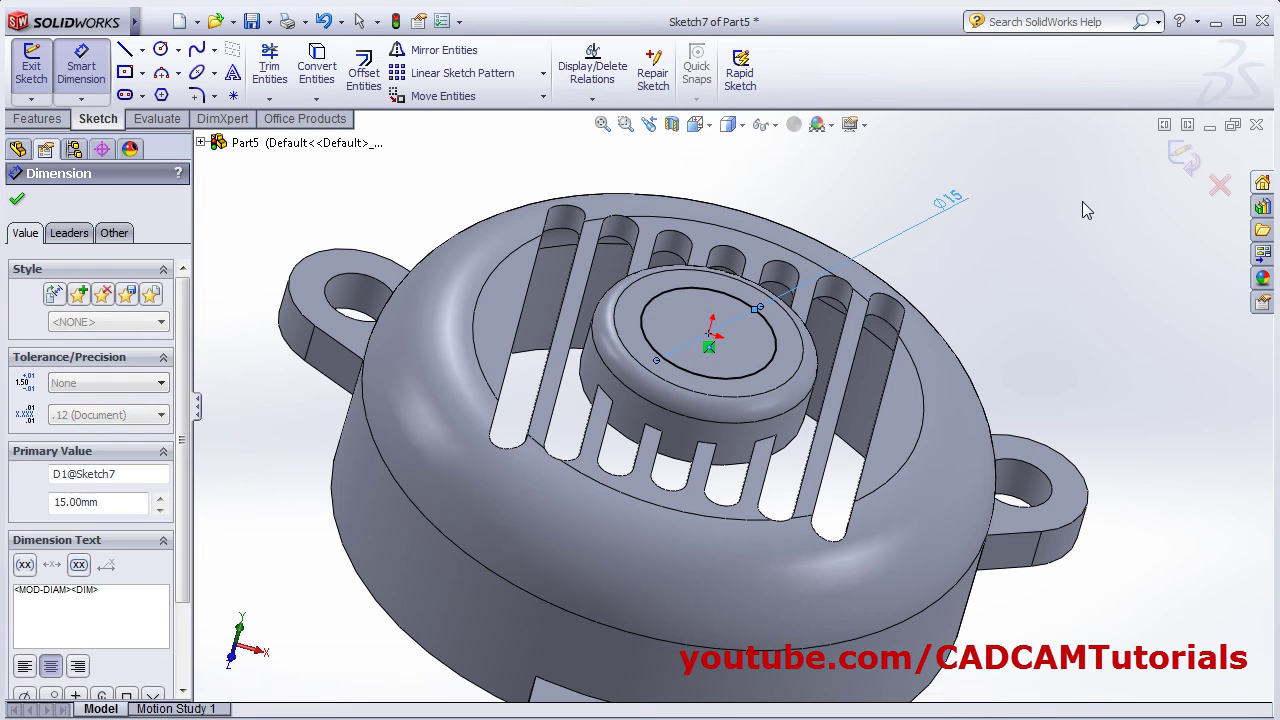
Step: Finish the bore sketch and cut the circle Through All from the boss's top face
click(1185, 158)
key(ctrl+e)
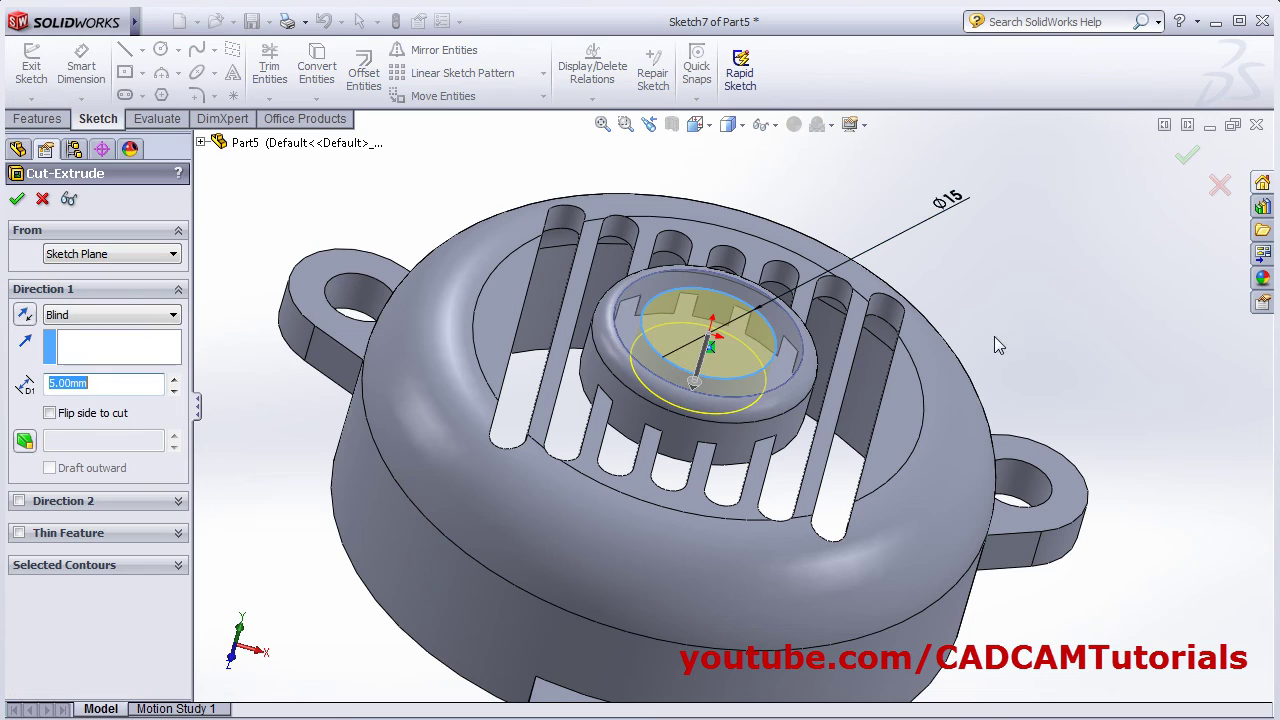
click(122, 320)
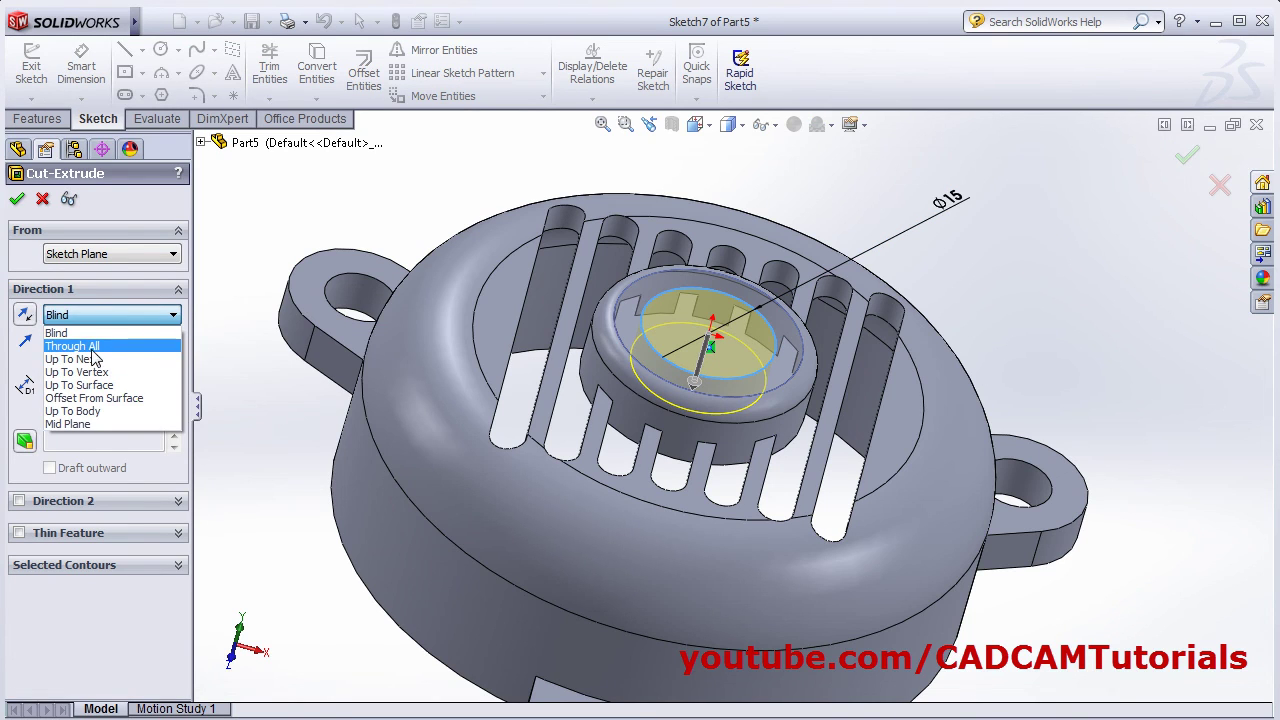
click(94, 345)
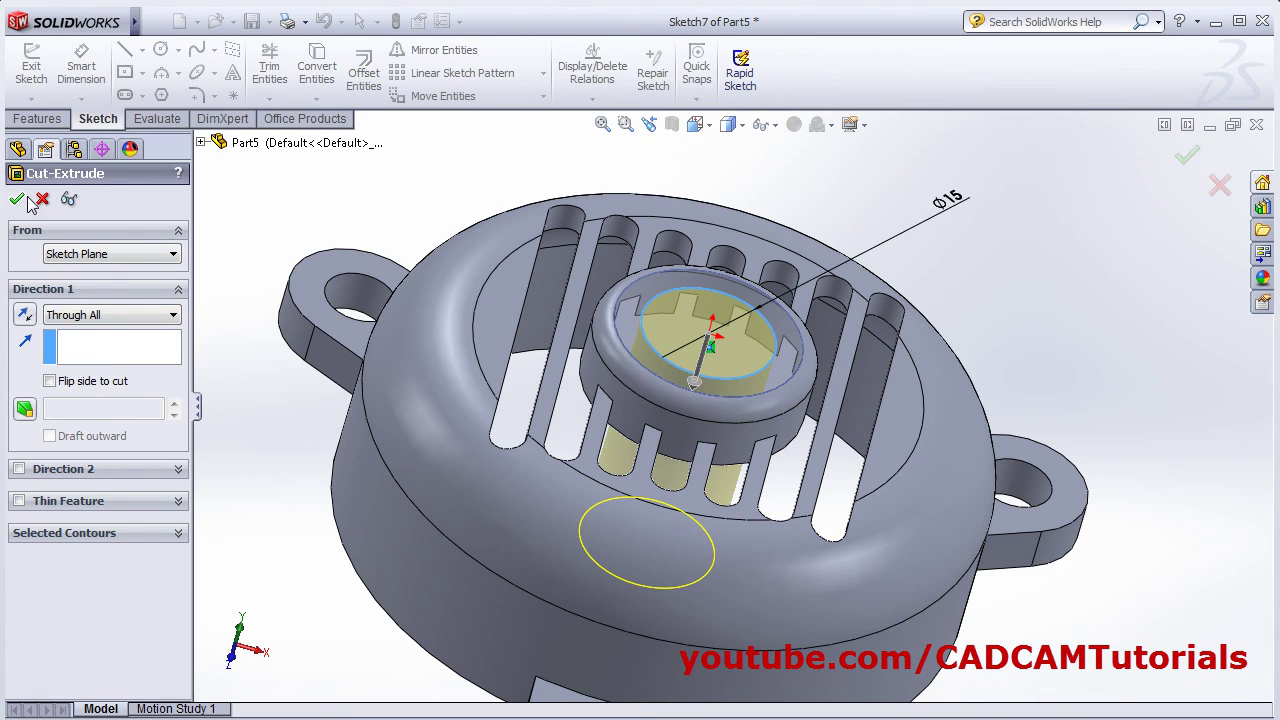
key(Return)
click(323, 212)
Step: Inspect the cover from its open underside and from above, and return it to the trimetric view
middle_drag(323, 212, 654, 259)
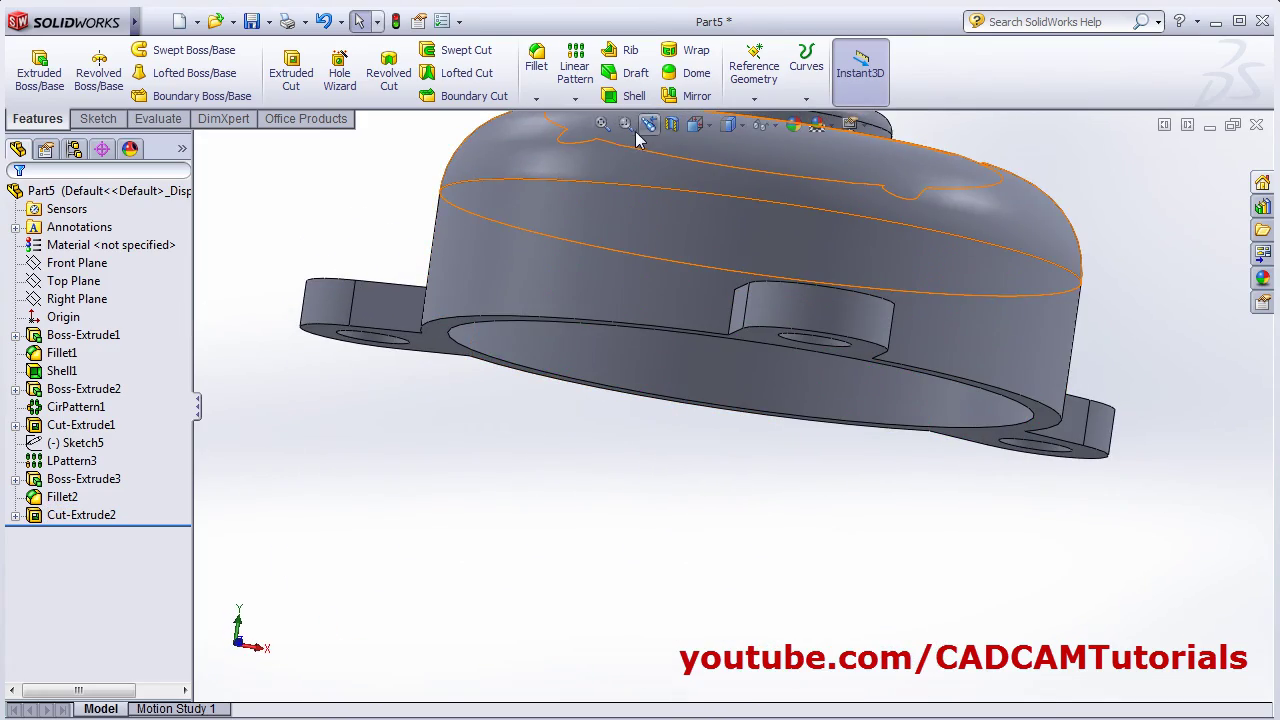
middle_drag(622, 140, 651, 502)
middle_drag(863, 379, 830, 288)
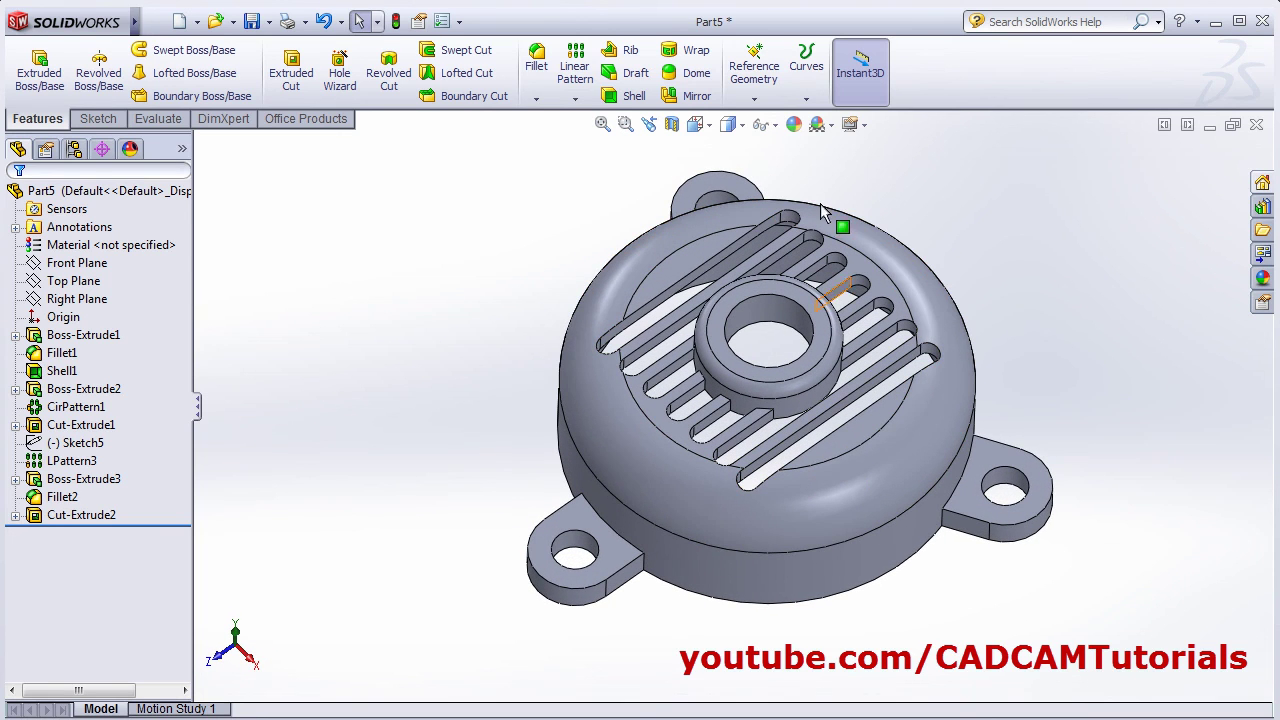
click(708, 125)
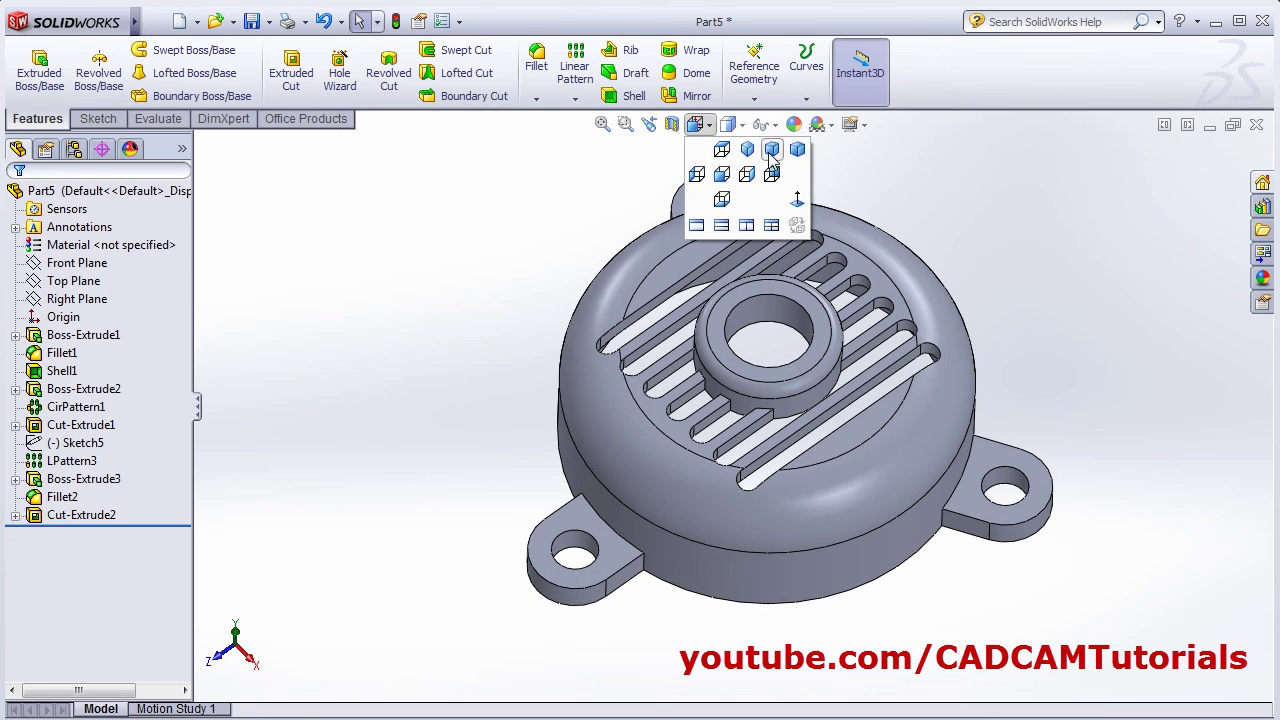
click(797, 149)
Step: Tile the open part windows vertically to show Part5 and Part4 side by side
mouse_move(122, 33)
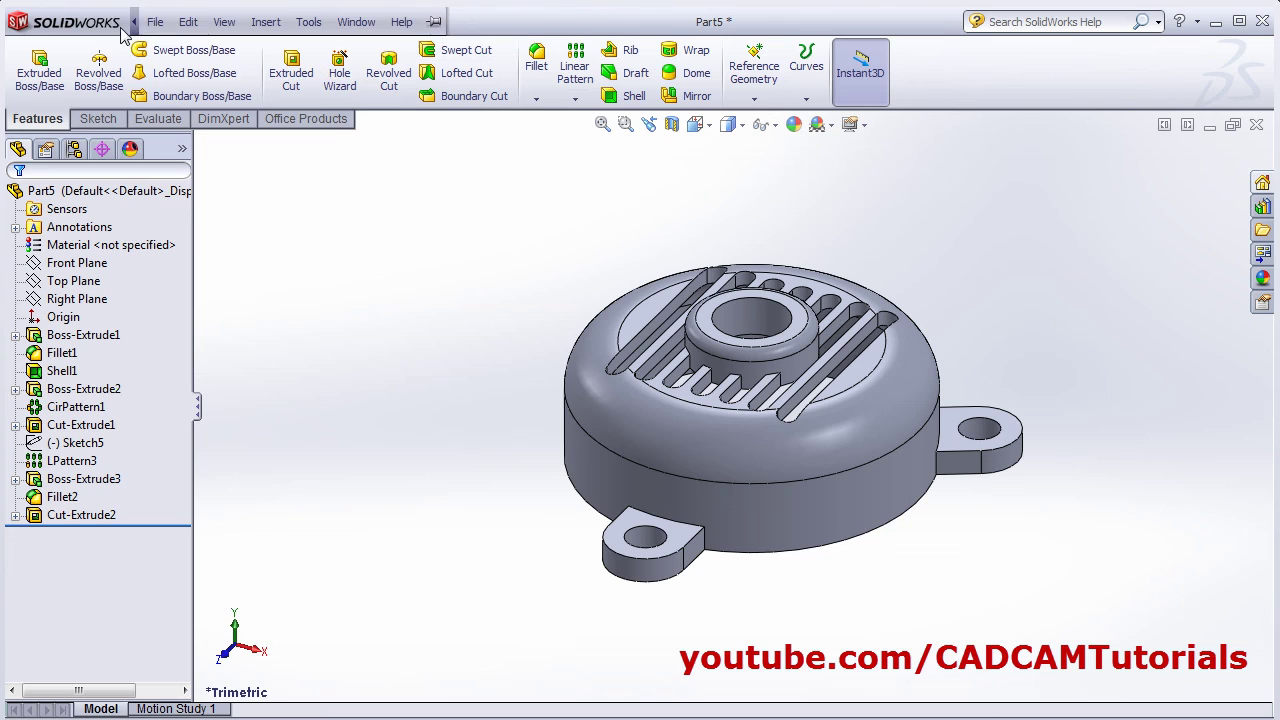
click(266, 22)
mouse_move(356, 24)
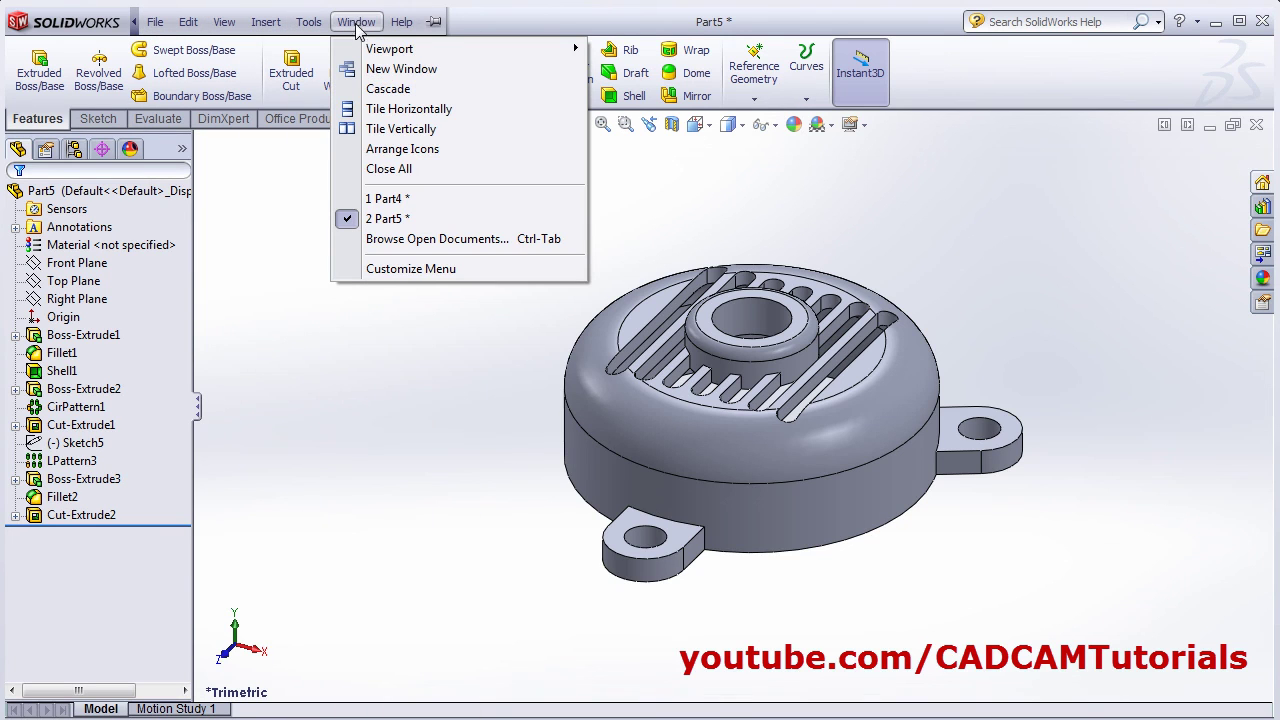
click(422, 130)
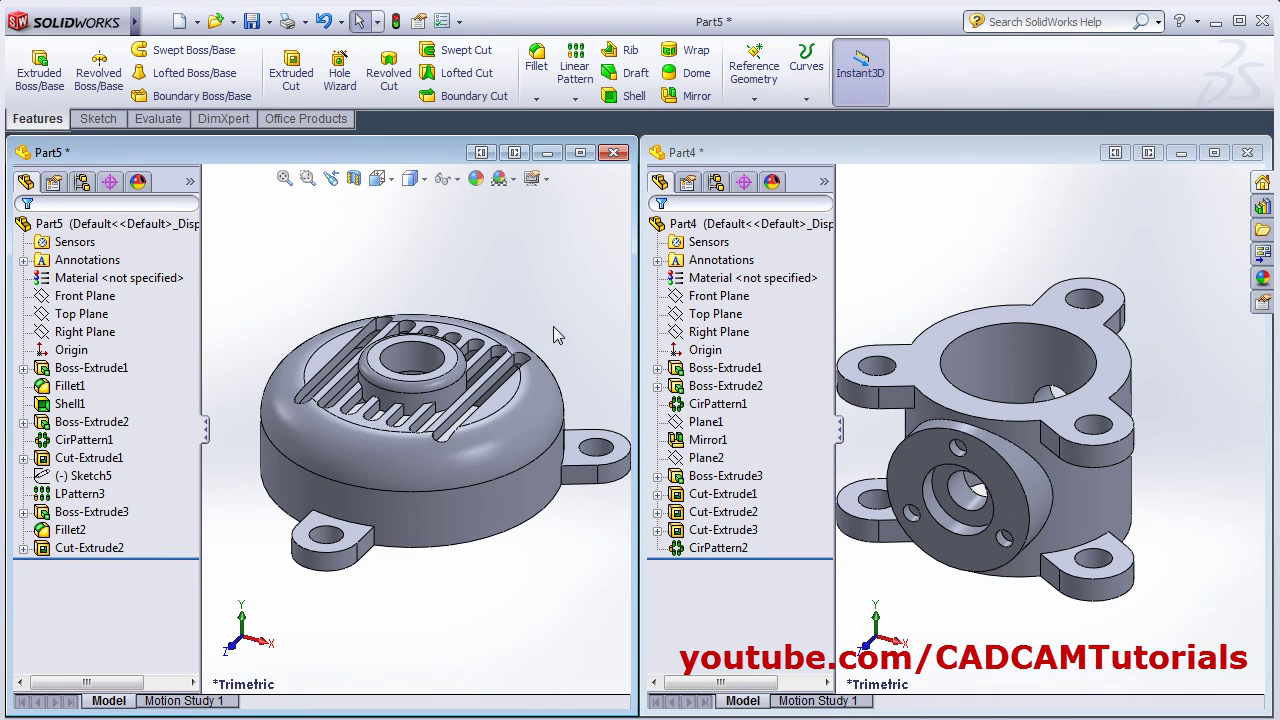